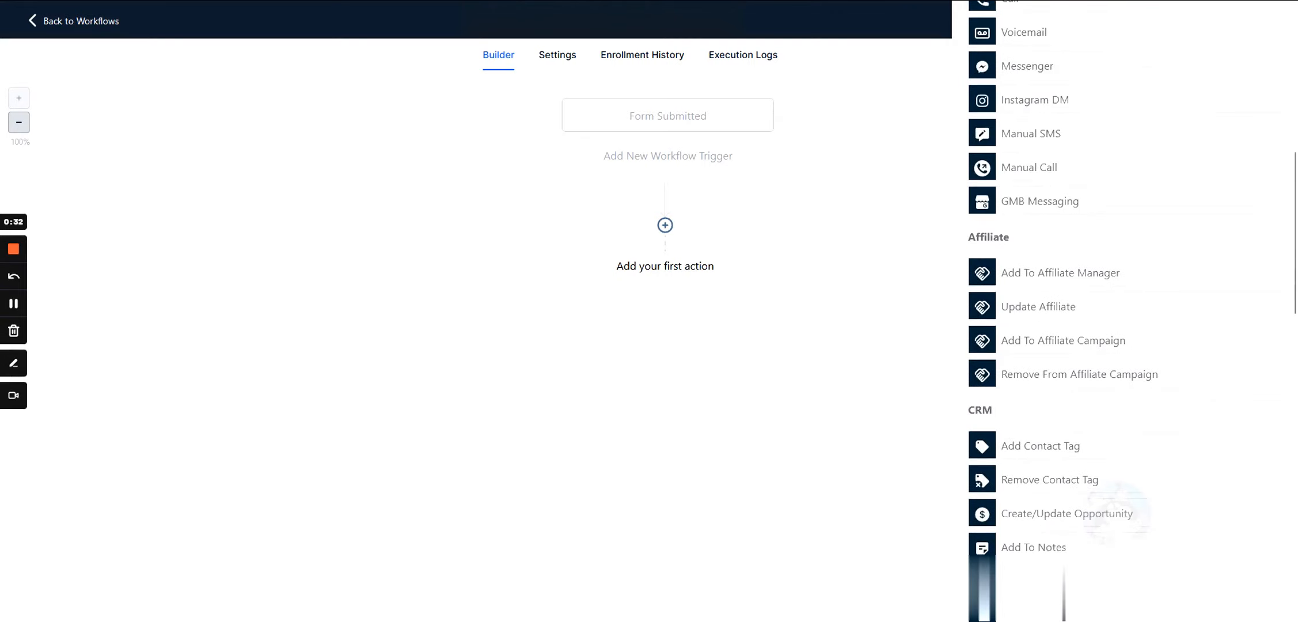
- Look through the action categories available for the workflow's first step
scroll(1019, 275, down, 5)
scroll(1019, 311, down, 8)
scroll(1019, 352, up, 20)
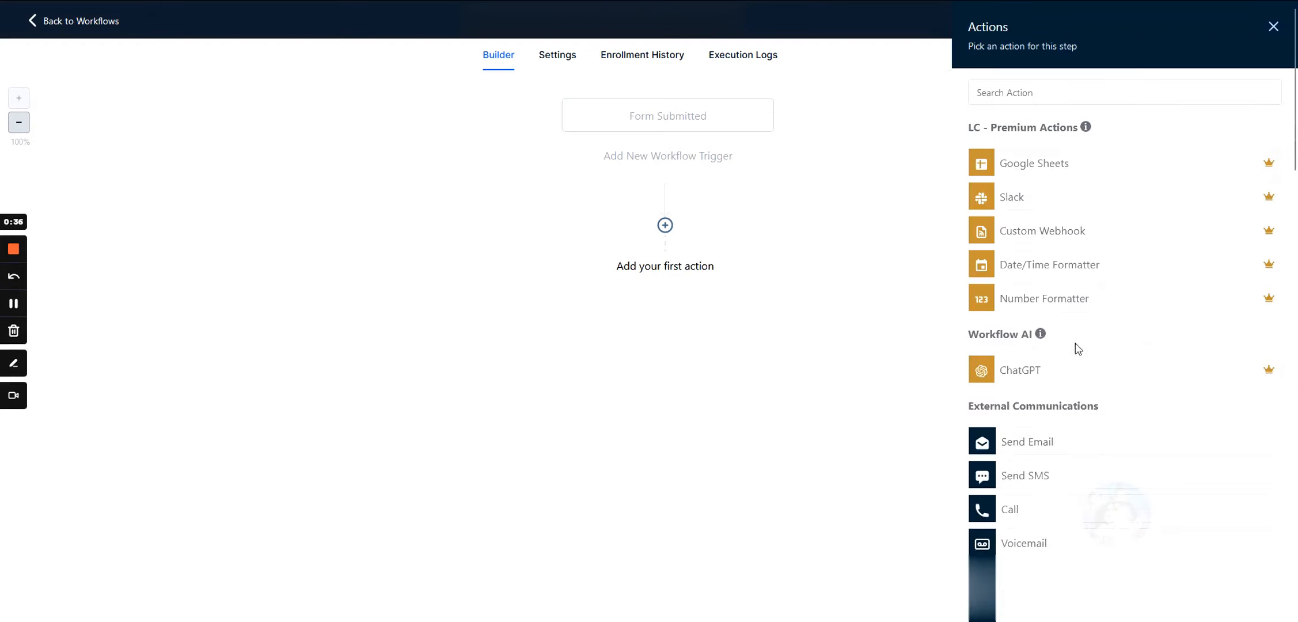
scroll(1022, 201, down, 14)
scroll(1033, 356, up, 10)
scroll(1033, 356, up, 5)
click(1268, 24)
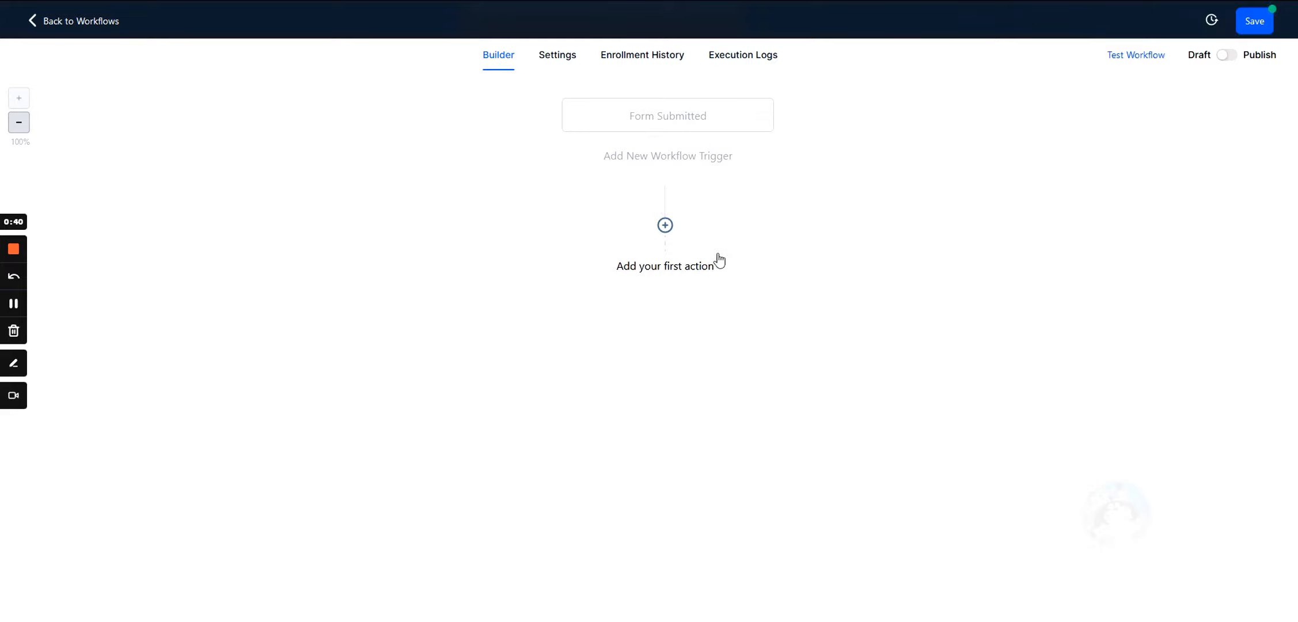
click(665, 226)
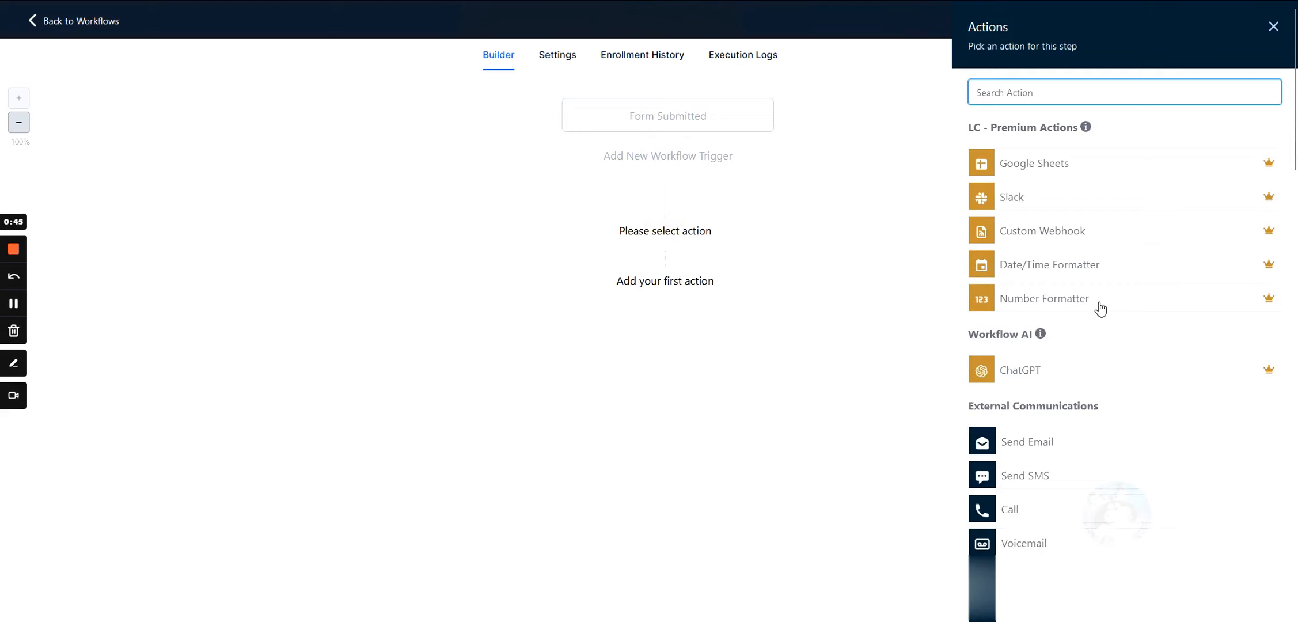
scroll(1093, 296, down, 5)
scroll(1037, 281, up, 5)
click(1273, 26)
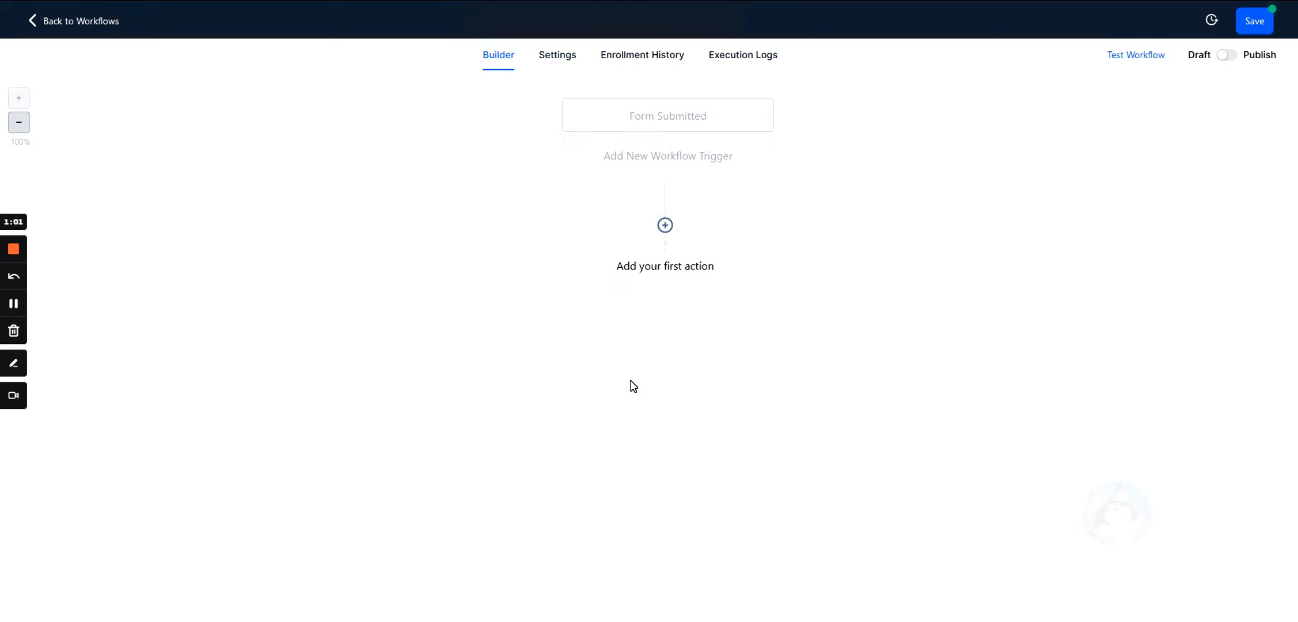
click(666, 225)
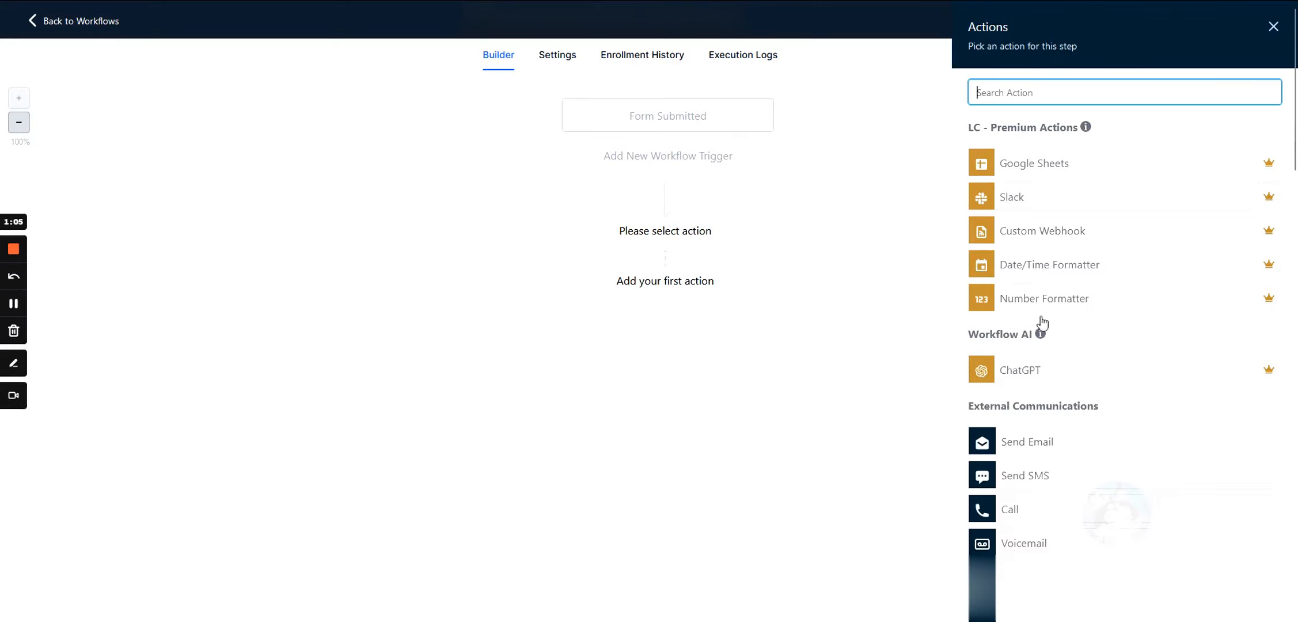
click(1274, 26)
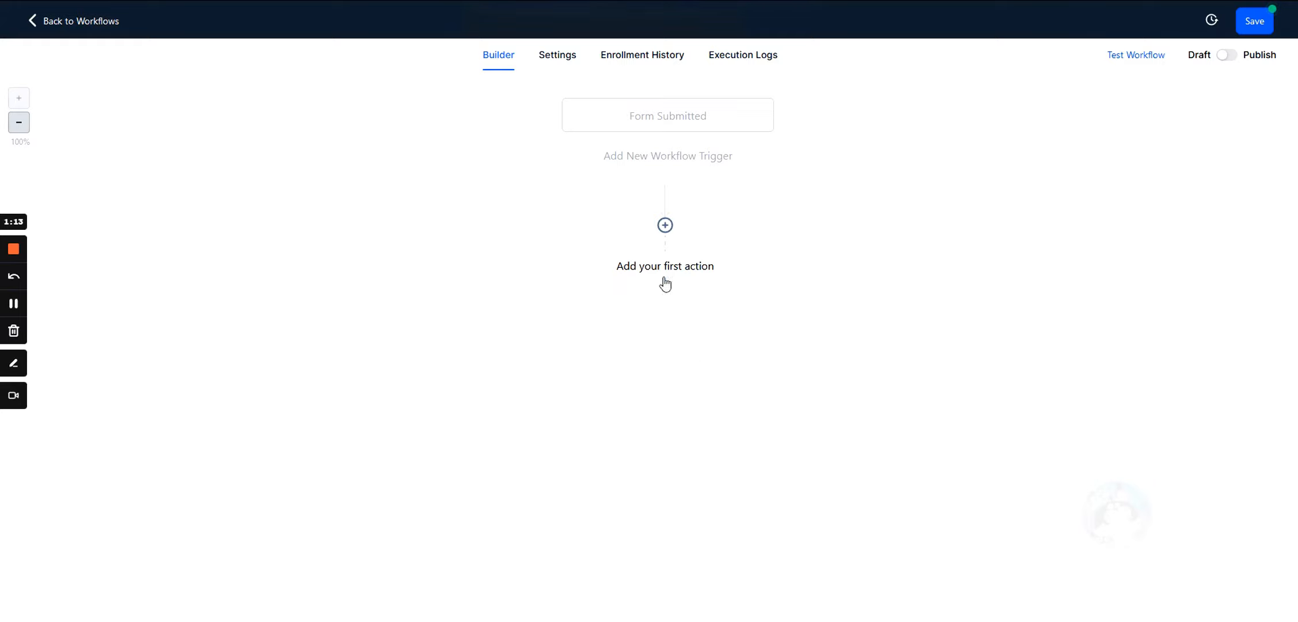
- Add a Manual Call action as the workflow's first step and save it with its default name
click(665, 225)
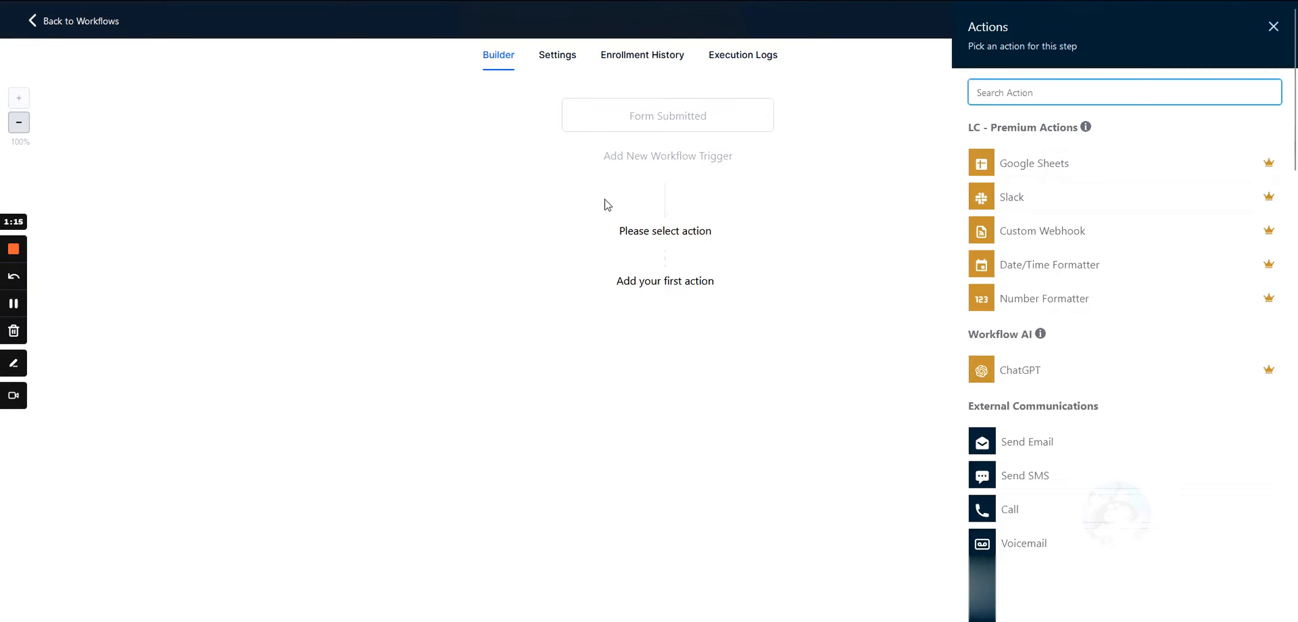
drag(620, 231, 715, 229)
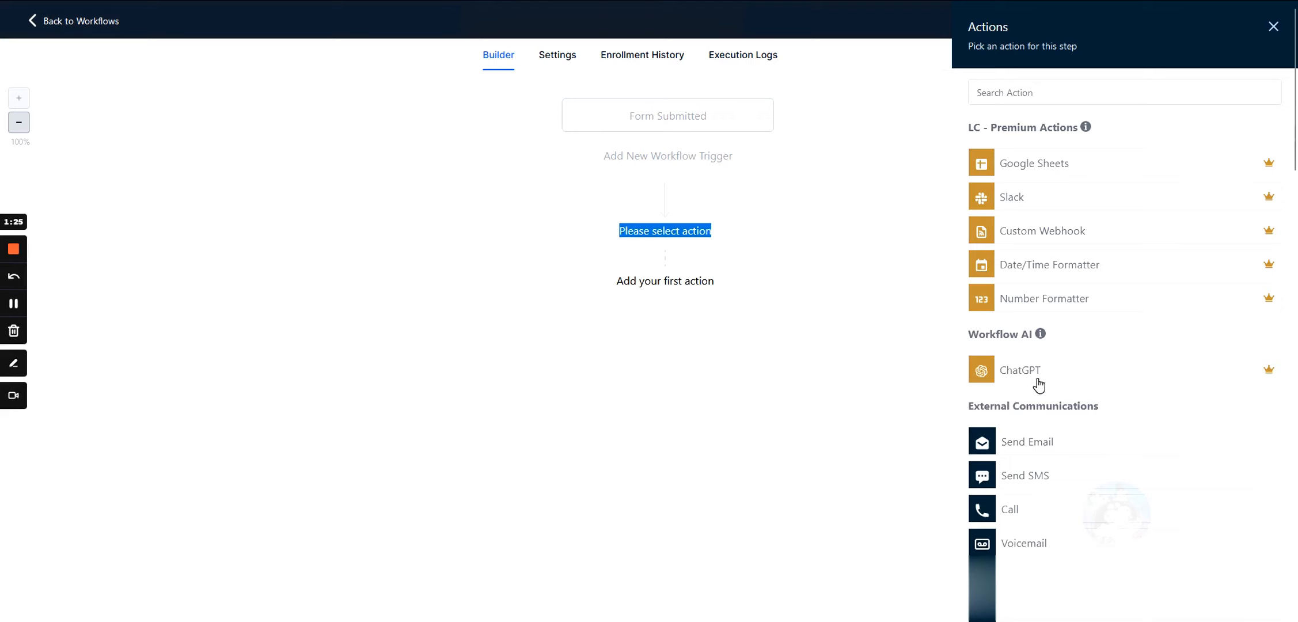
scroll(1038, 382, down, 4)
click(1029, 425)
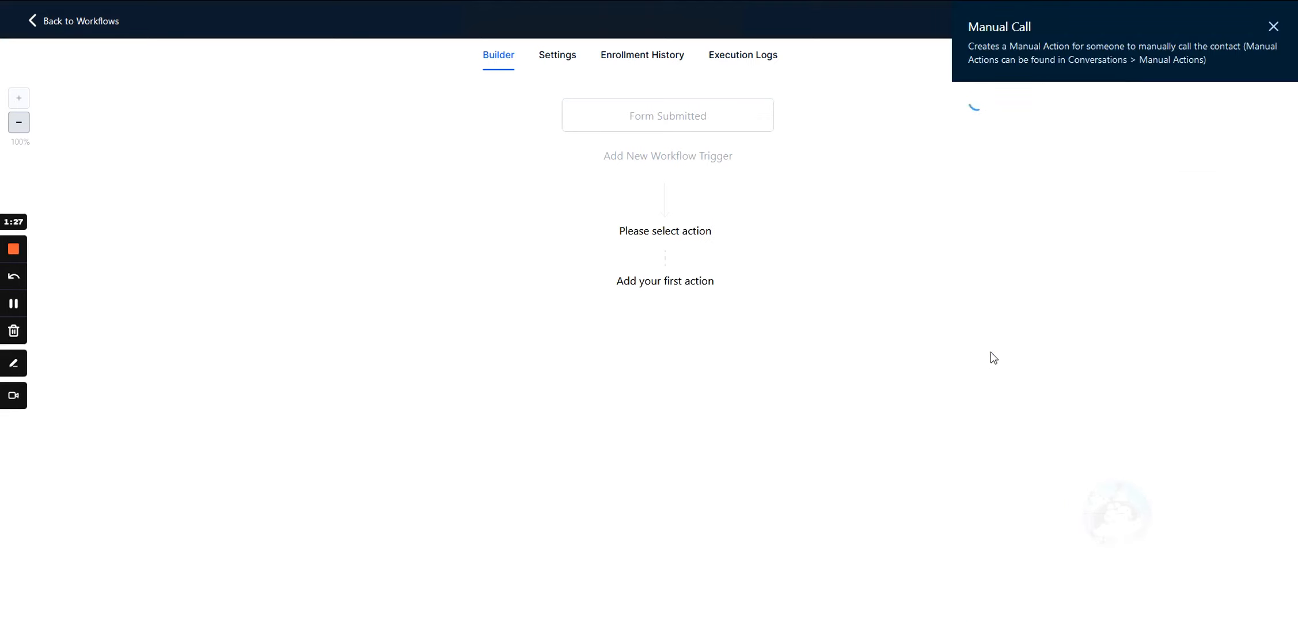
click(1239, 605)
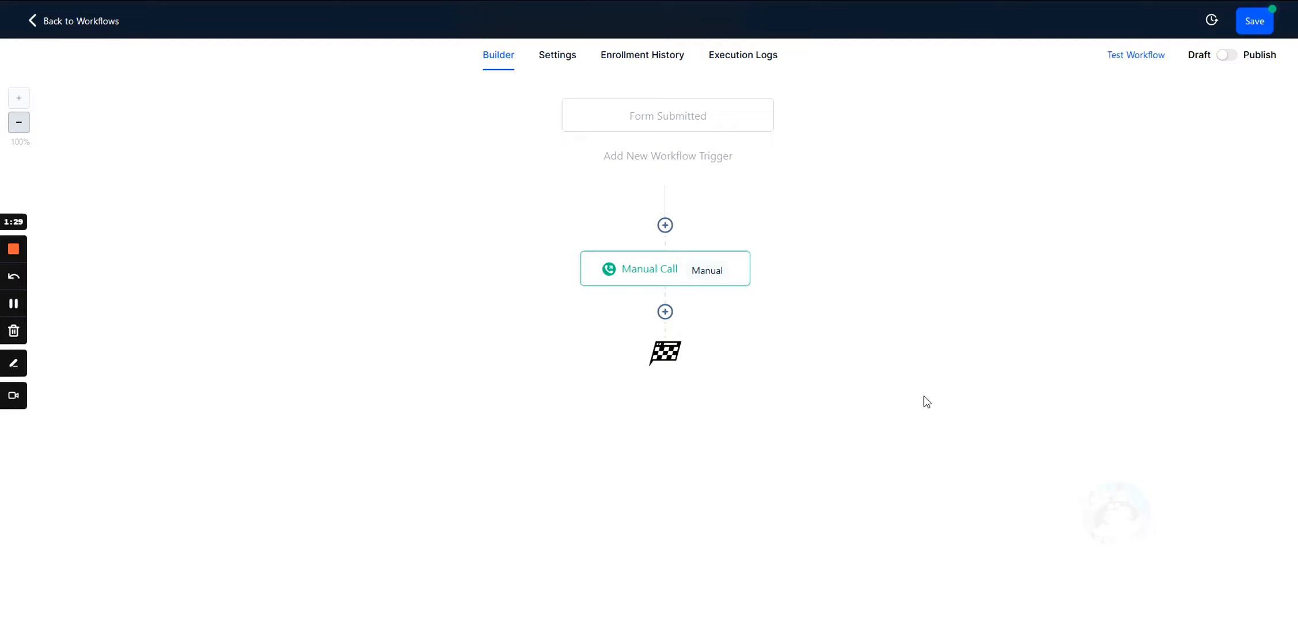
- Add a Send SMS action below the manual call with the message "asd" and save the action
click(666, 312)
text(sms)
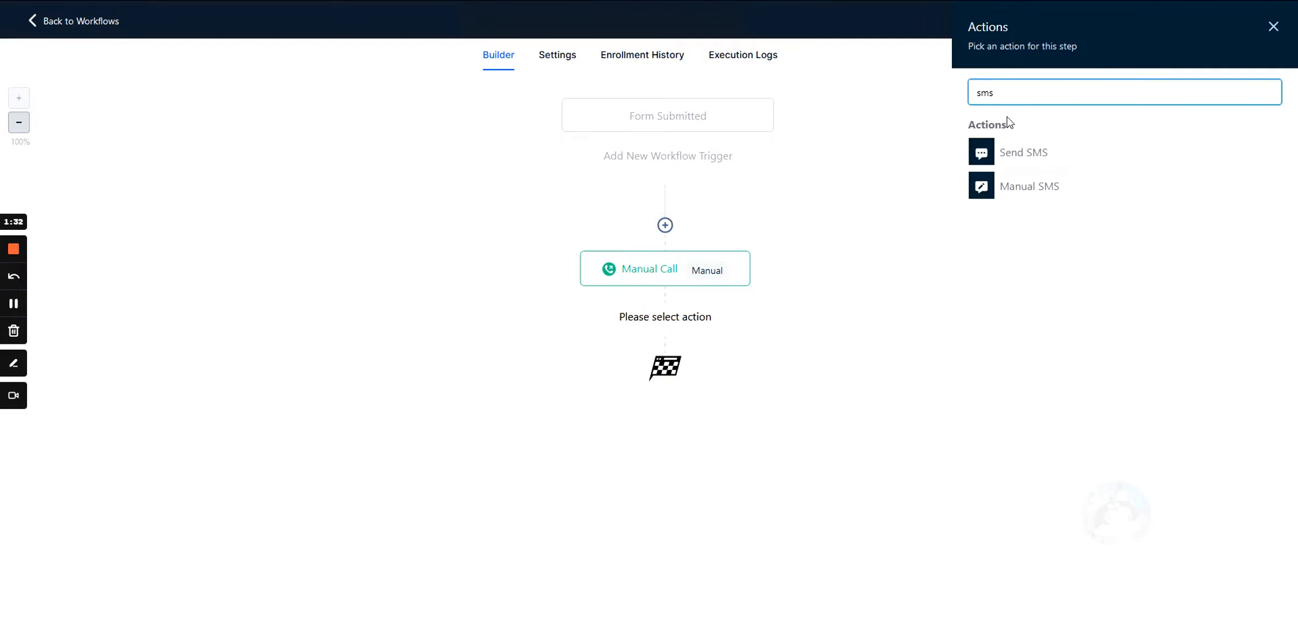
click(1018, 154)
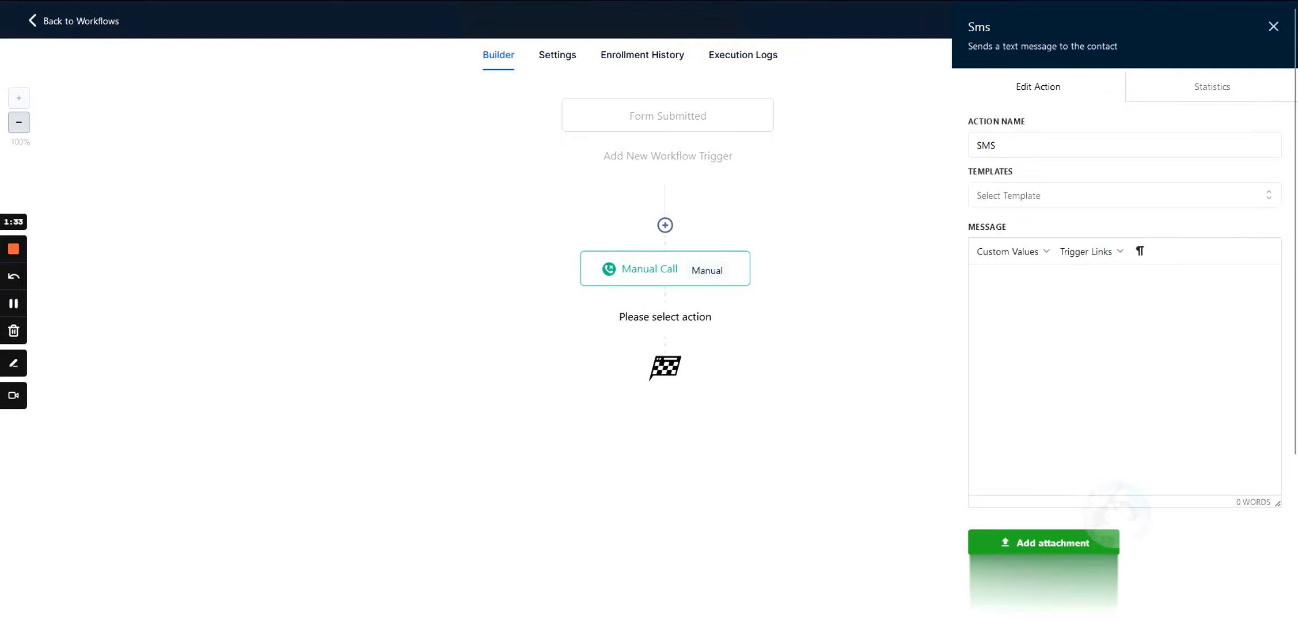
text(asd)
click(1237, 594)
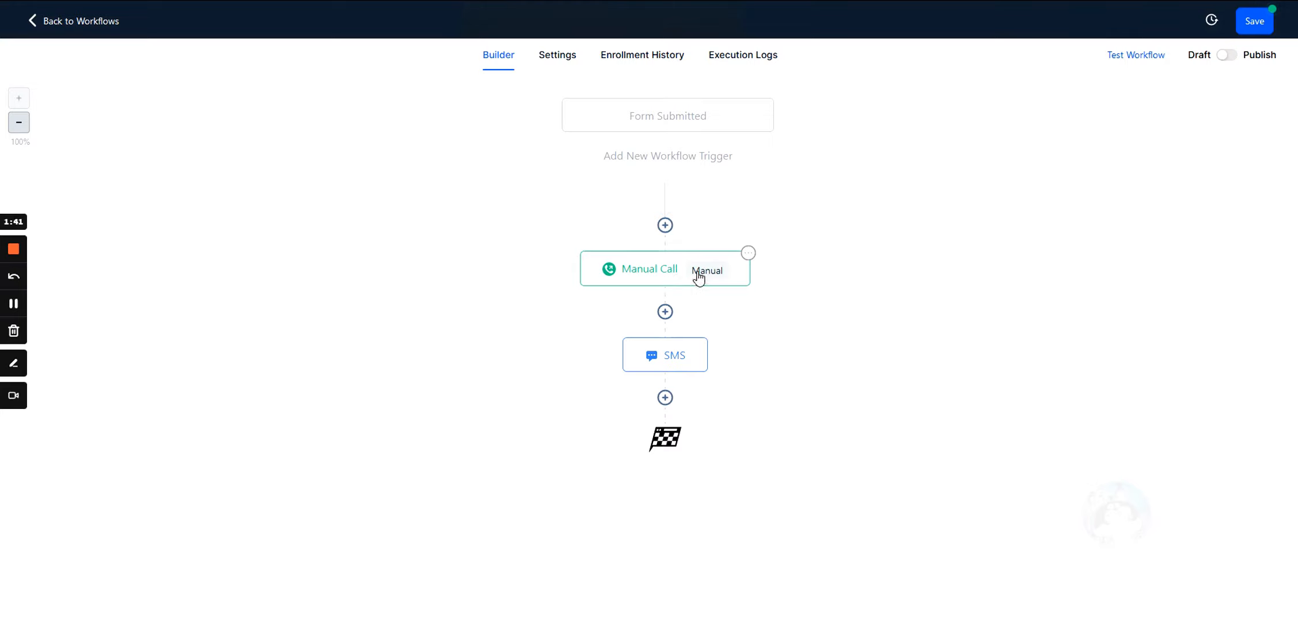
- Inspect the Manual Call and SMS actions, including the delete options for the SMS step
drag(594, 269, 734, 284)
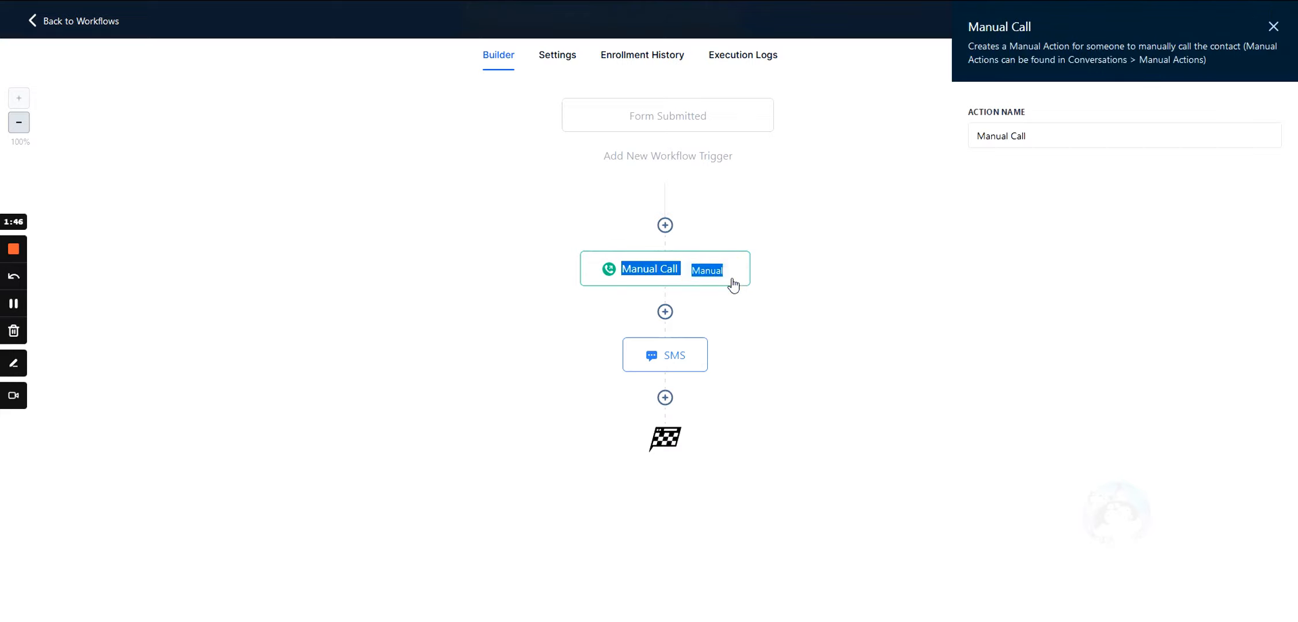
click(785, 287)
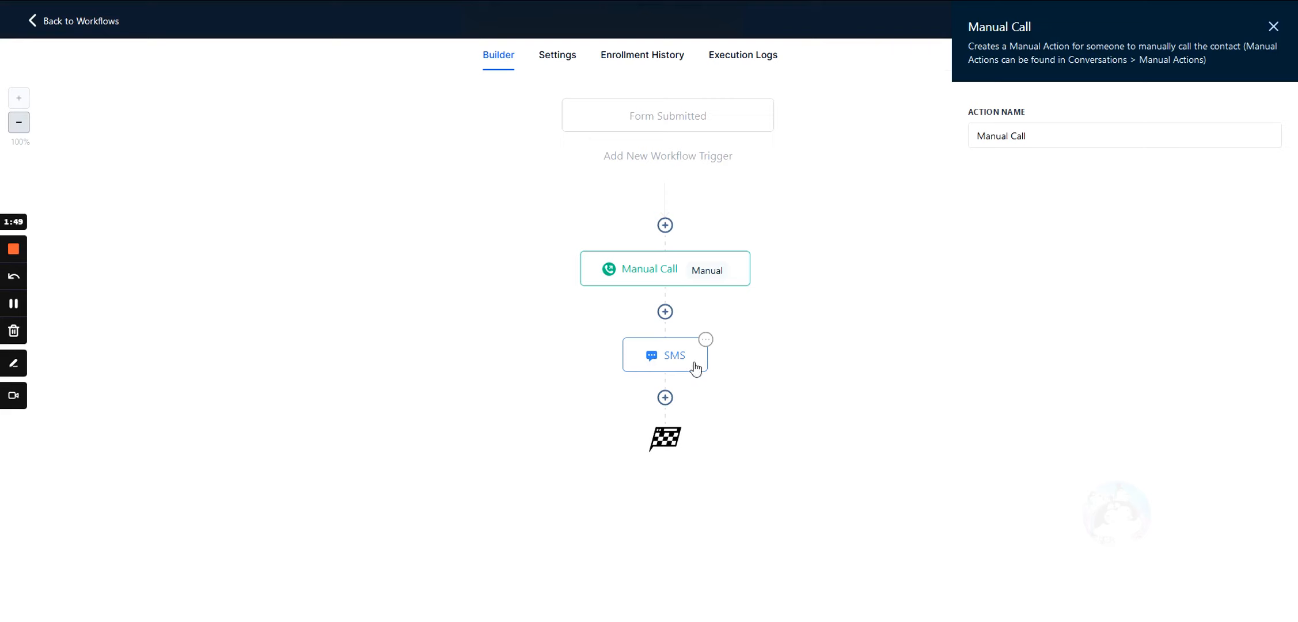
click(656, 365)
key(Escape)
click(705, 340)
click(729, 458)
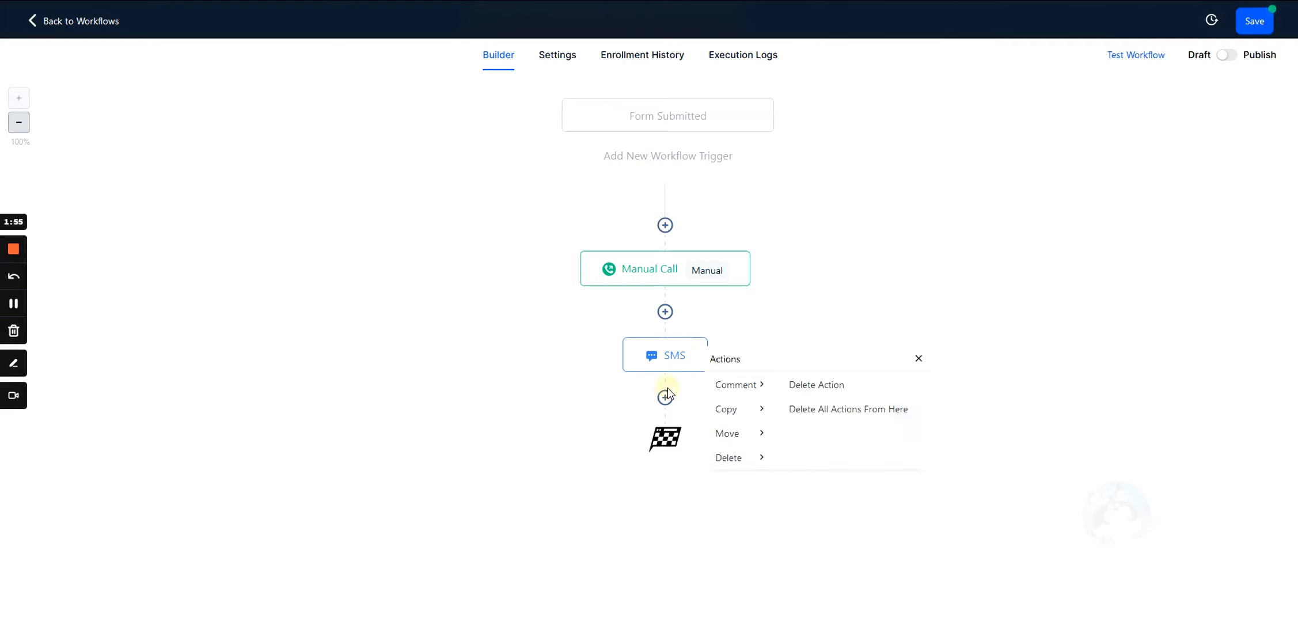
click(916, 362)
- Search the actions for "web" below the SMS step, view the Webhook action's settings and close them
click(665, 398)
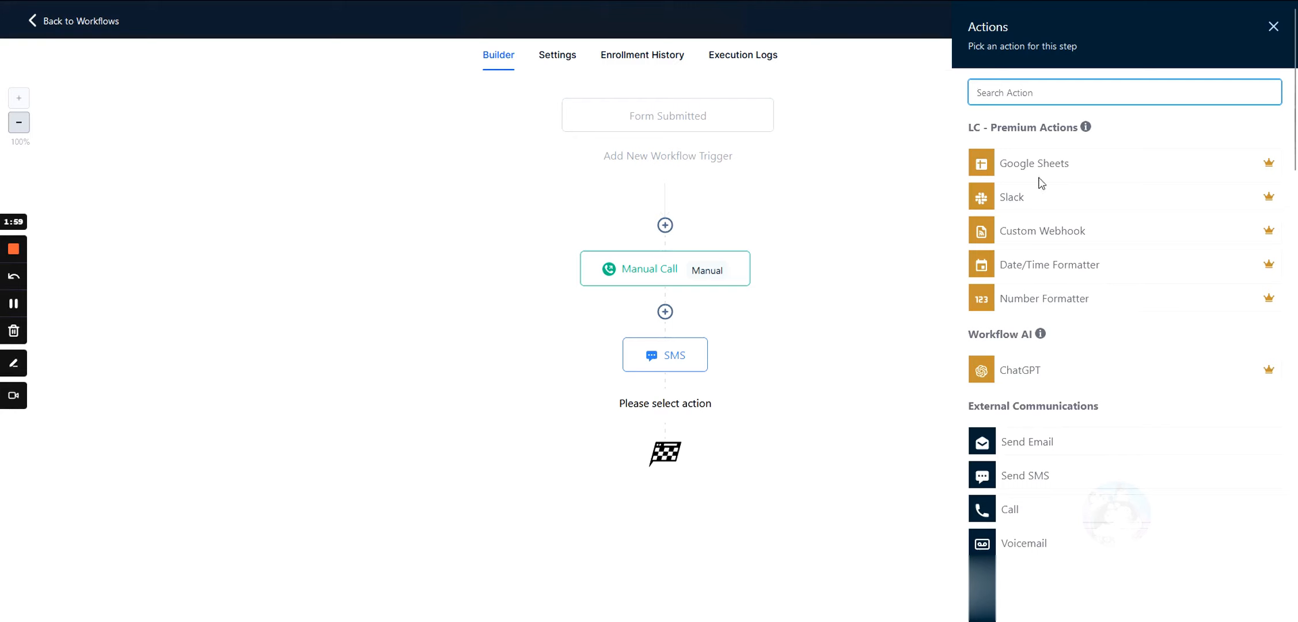
drag(968, 127, 1073, 128)
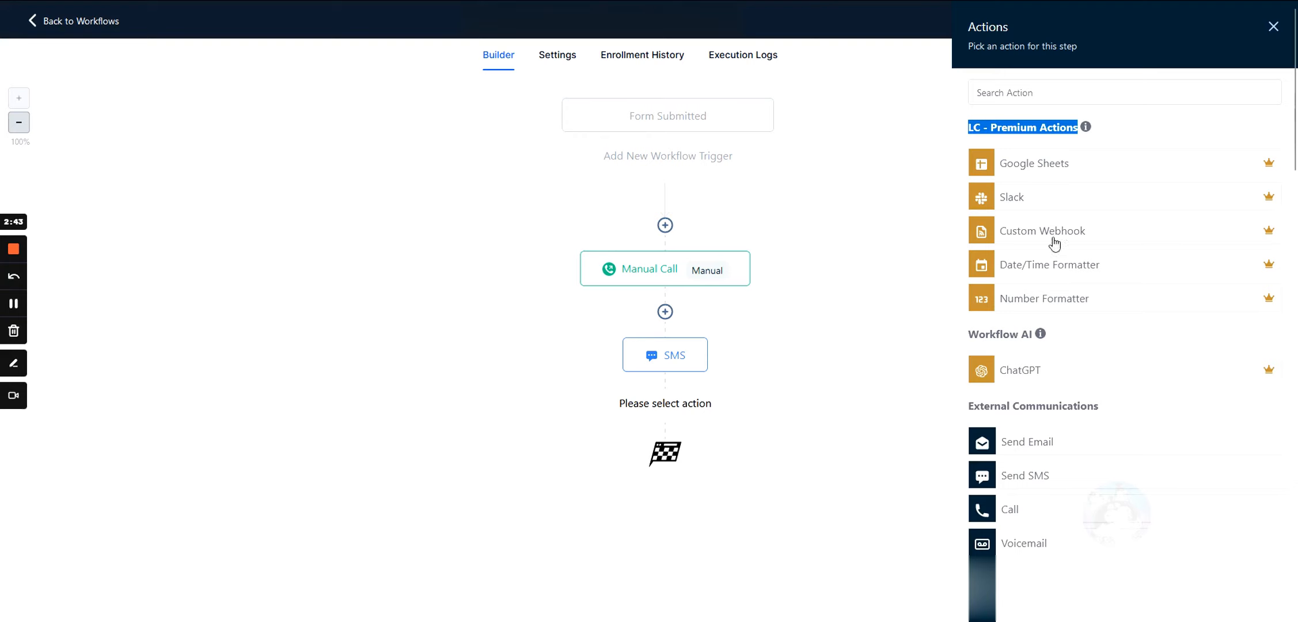
click(1042, 91)
text(web)
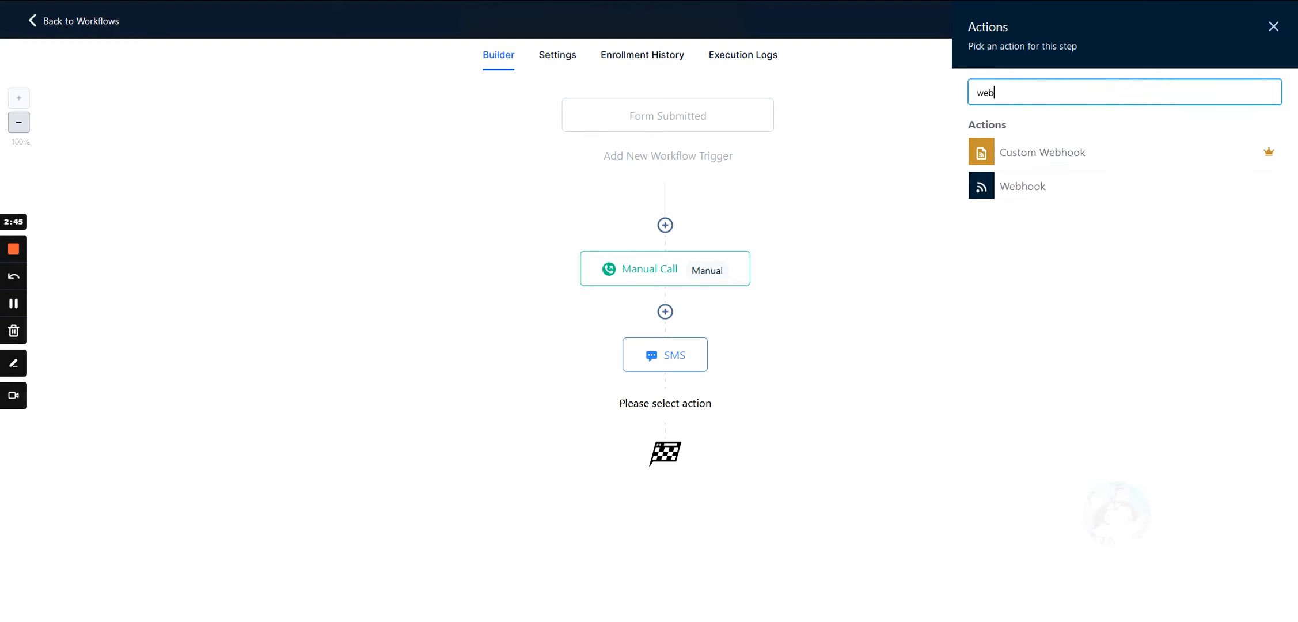
click(995, 199)
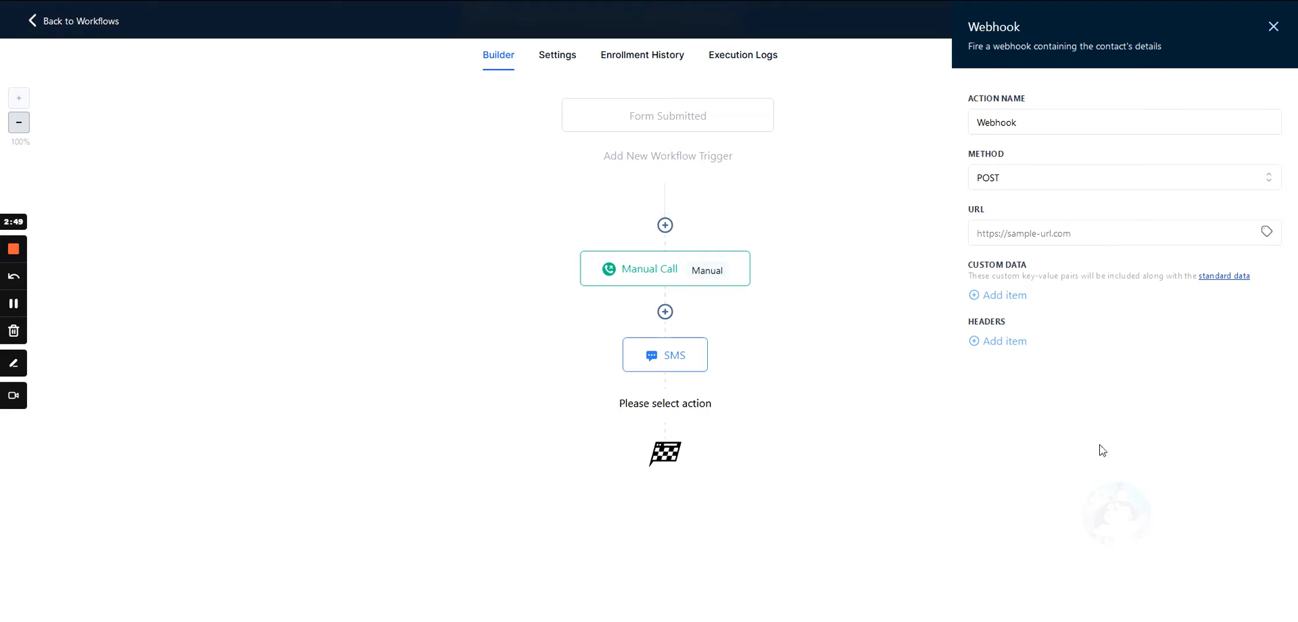
click(1274, 26)
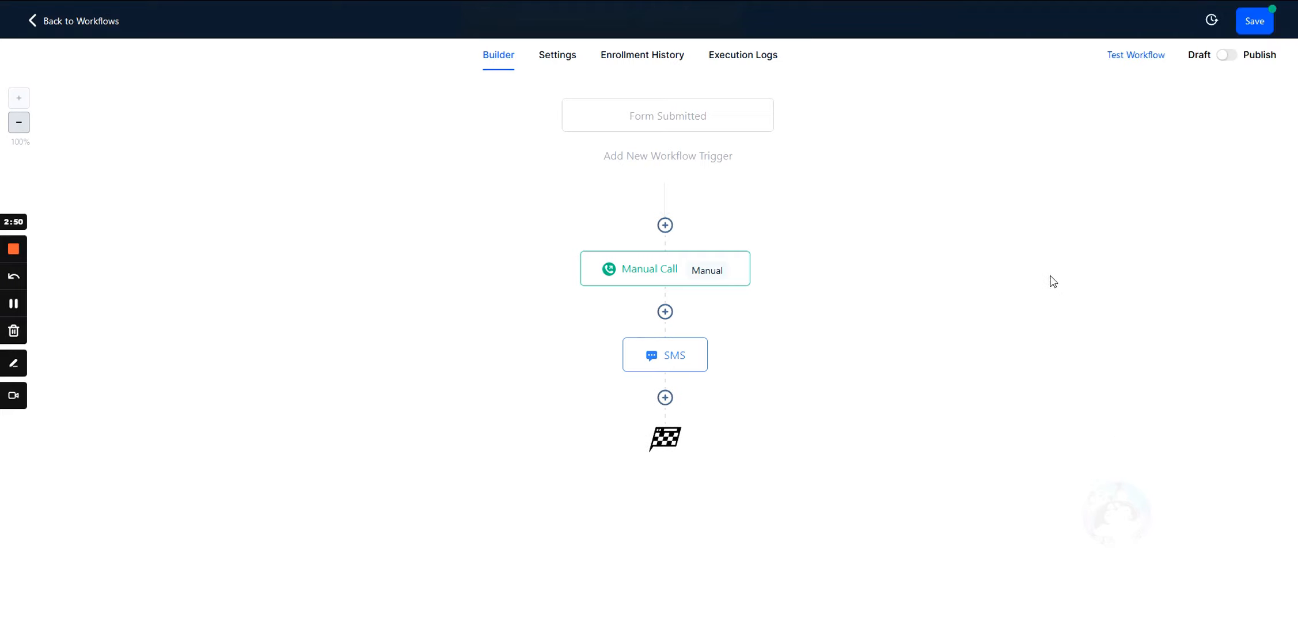
- Examine the External Communications group and the other action categories available after the SMS step
click(666, 399)
scroll(1014, 299, down, 4)
drag(969, 151, 1168, 159)
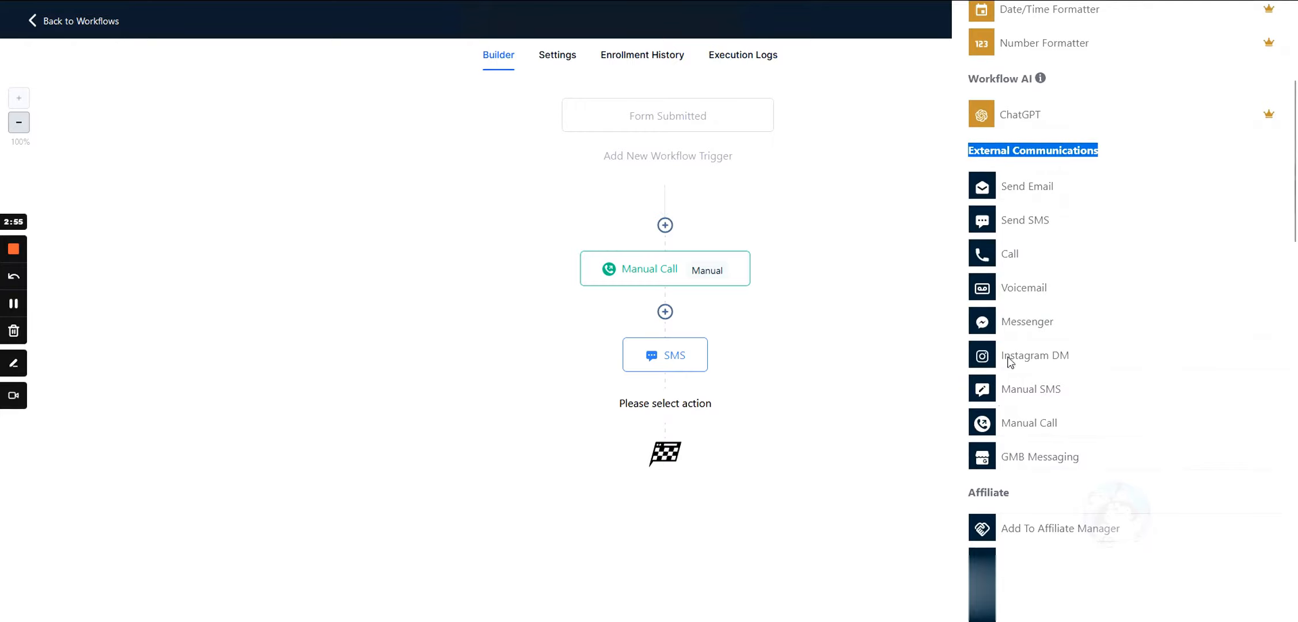
scroll(1033, 459, down, 15)
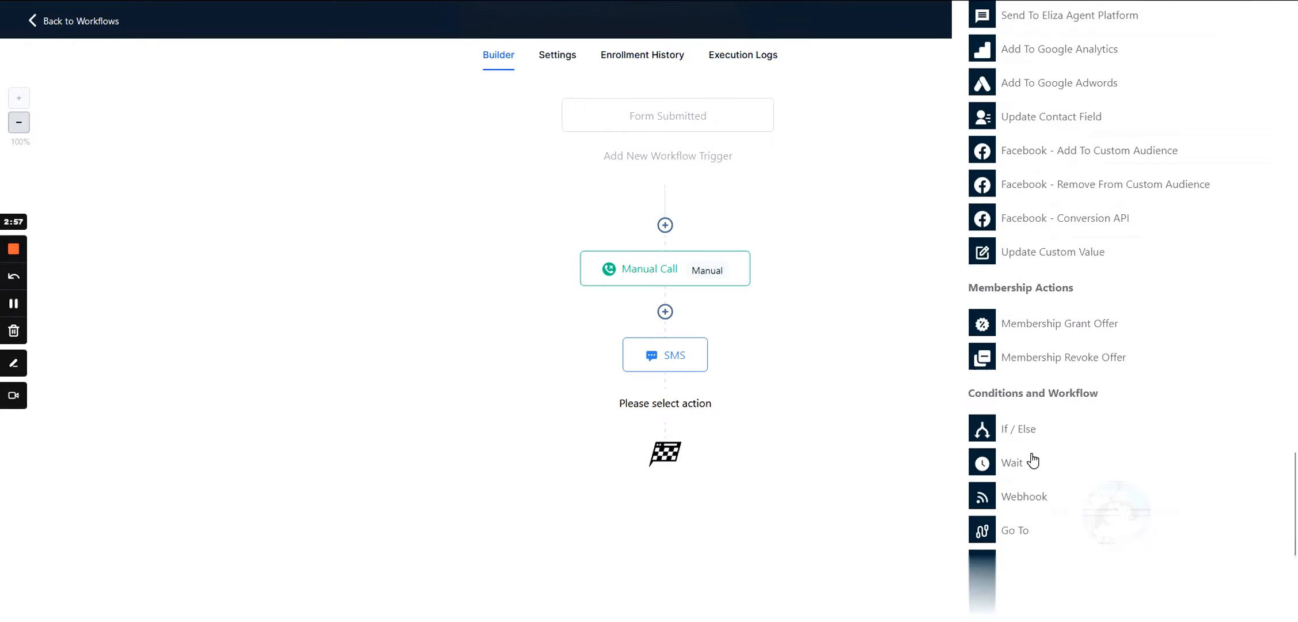
scroll(1033, 461, up, 13)
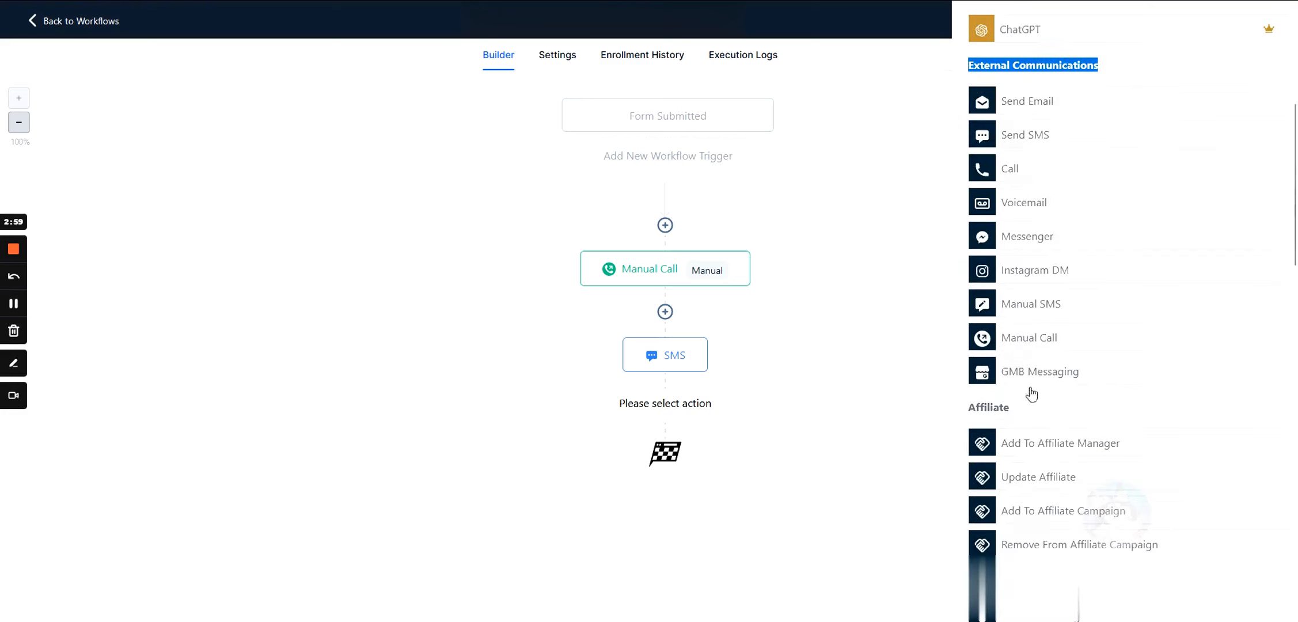
scroll(1061, 402, up, 4)
click(1131, 324)
scroll(1132, 324, down, 2)
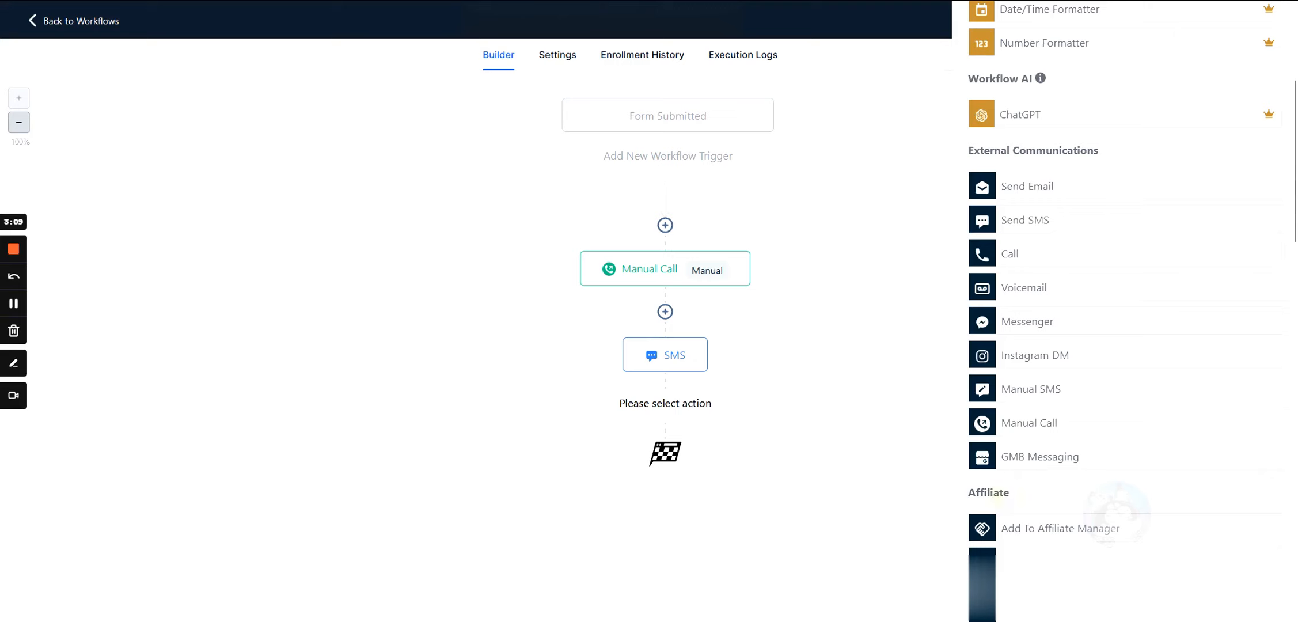
- View the Send Email action's sender, subject, template and message fields, and close it without adding it
click(998, 194)
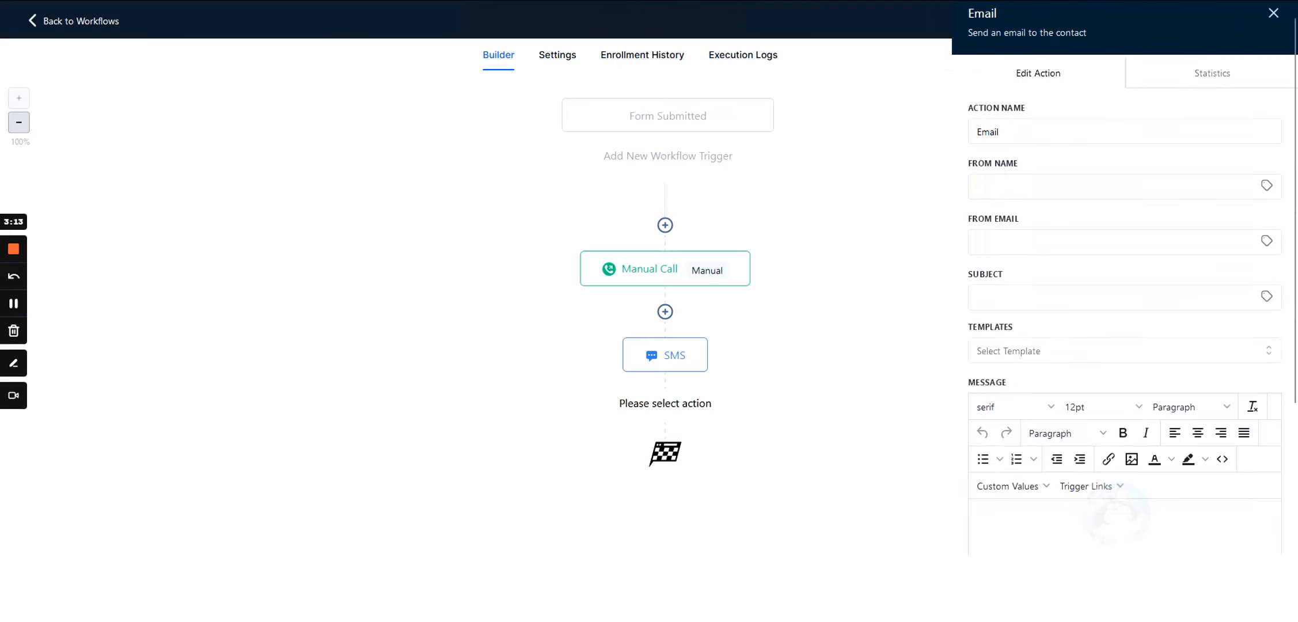
scroll(1074, 268, down, 4)
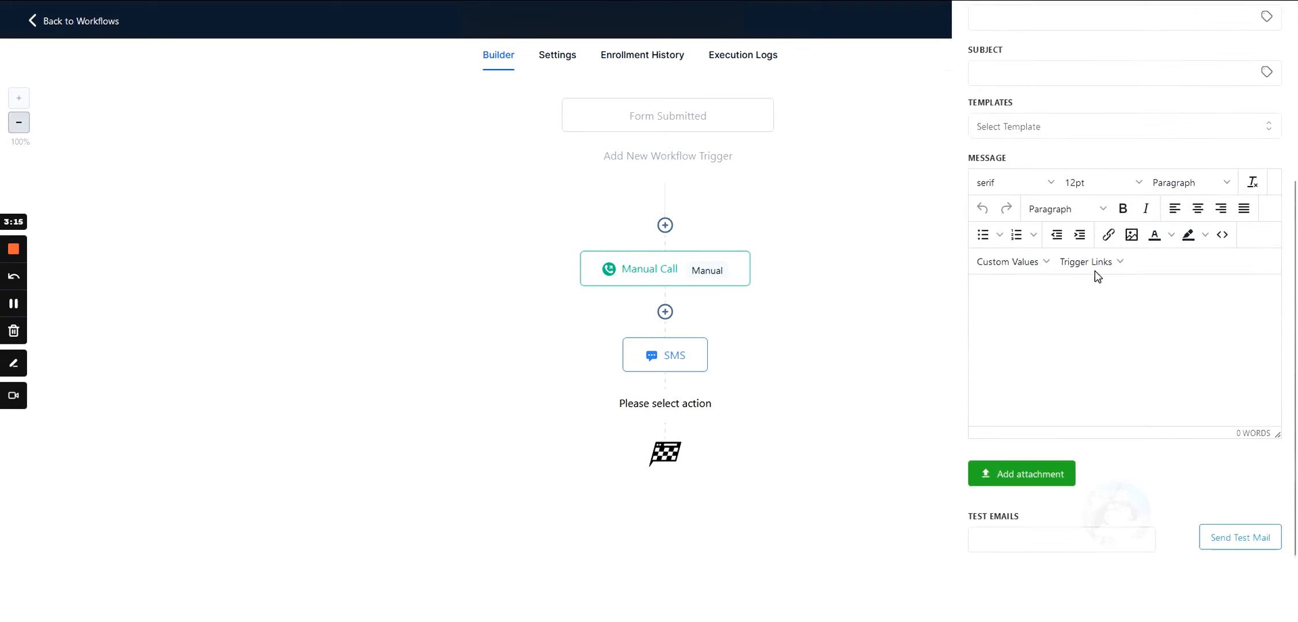
scroll(1086, 335, up, 4)
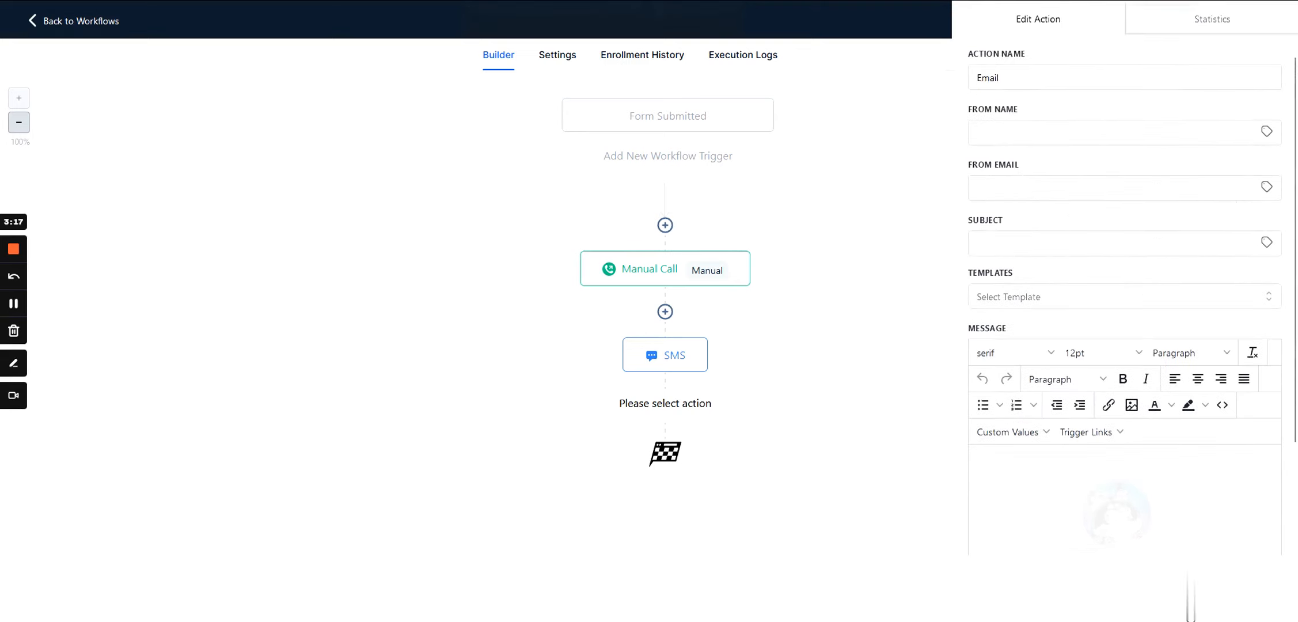
click(1191, 588)
- Choose Send Email as the action following the SMS step
click(665, 398)
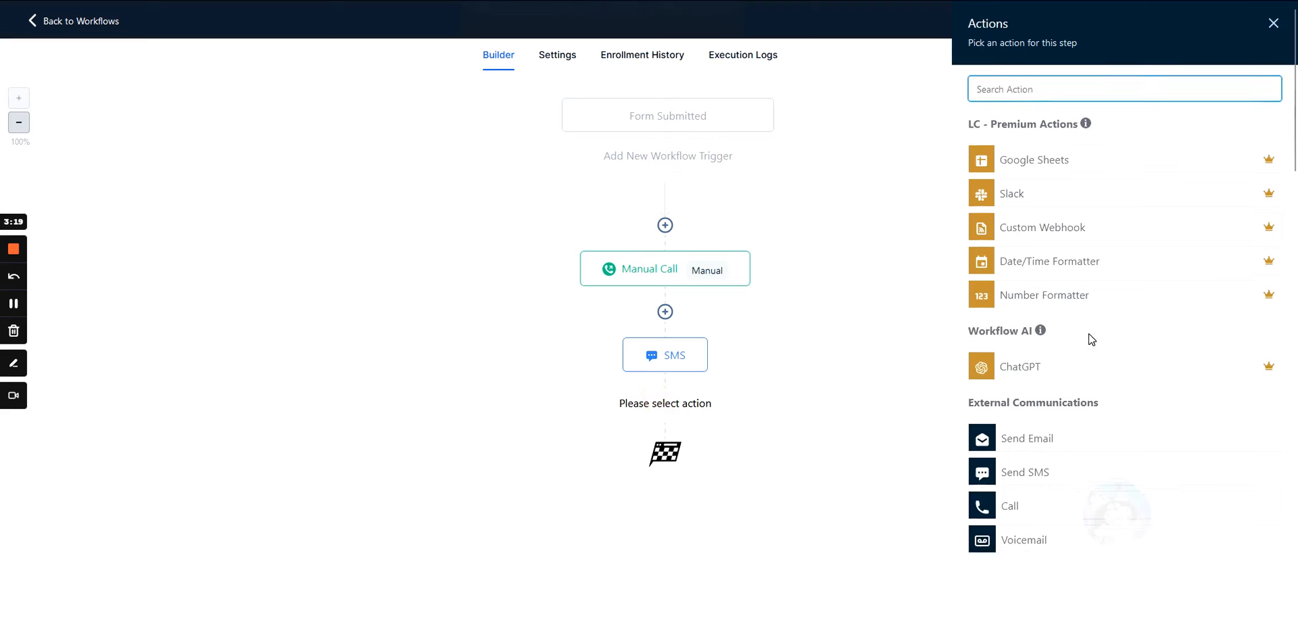
scroll(1005, 205, down, 4)
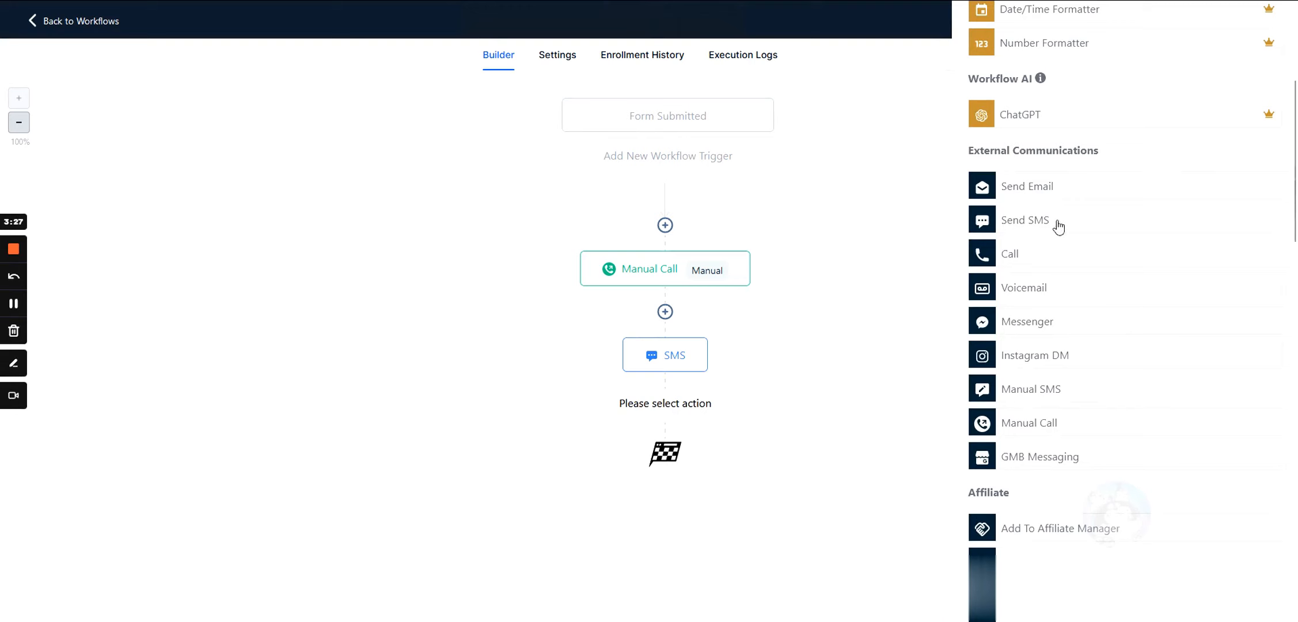
scroll(1024, 366, up, 2)
scroll(1025, 359, up, 2)
scroll(1025, 359, down, 3)
click(1021, 271)
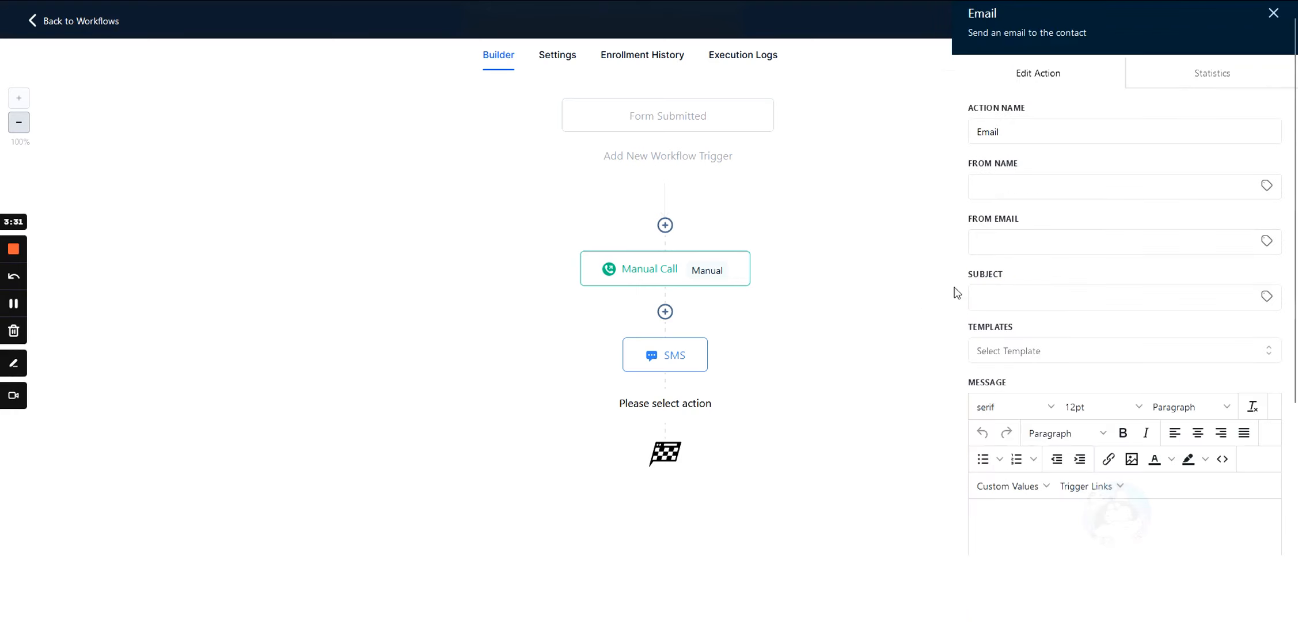
- Examine the email action's From Name, From Email, Subject and Message fields
click(1020, 185)
click(1021, 237)
click(992, 298)
click(997, 506)
drag(968, 223, 1031, 220)
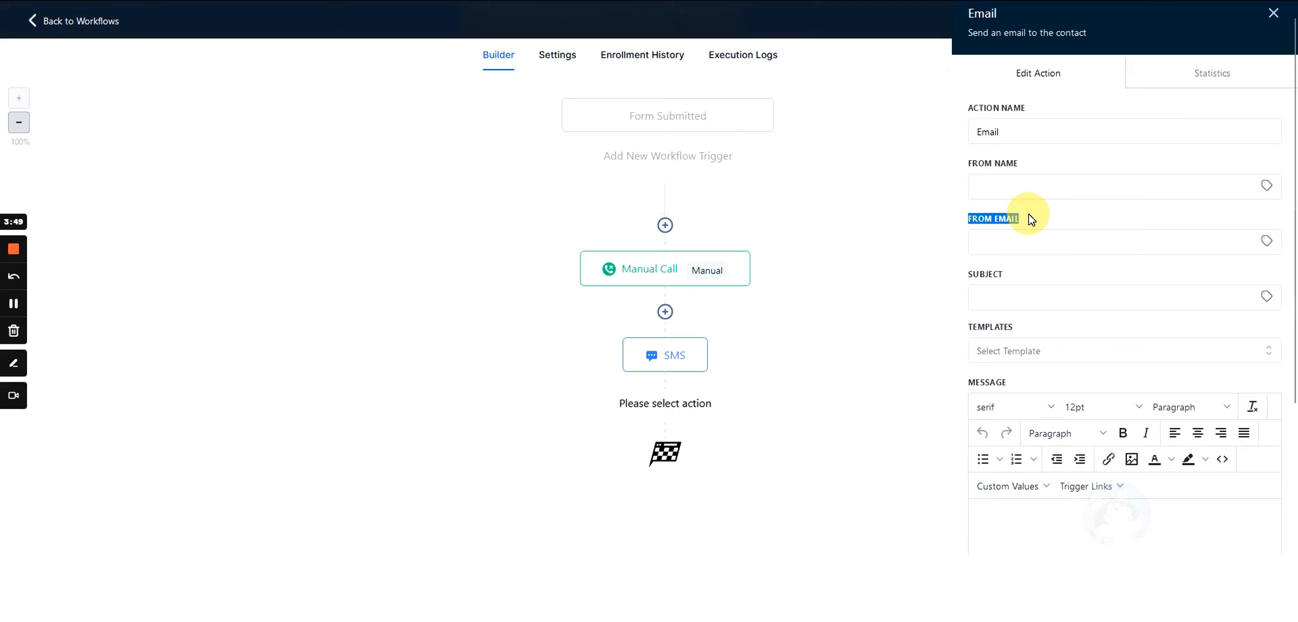
drag(1029, 214, 971, 220)
click(1094, 226)
- Fill the email action's From Email with the Client POC custom value
click(1267, 241)
scroll(1222, 364, down, 1)
click(1209, 420)
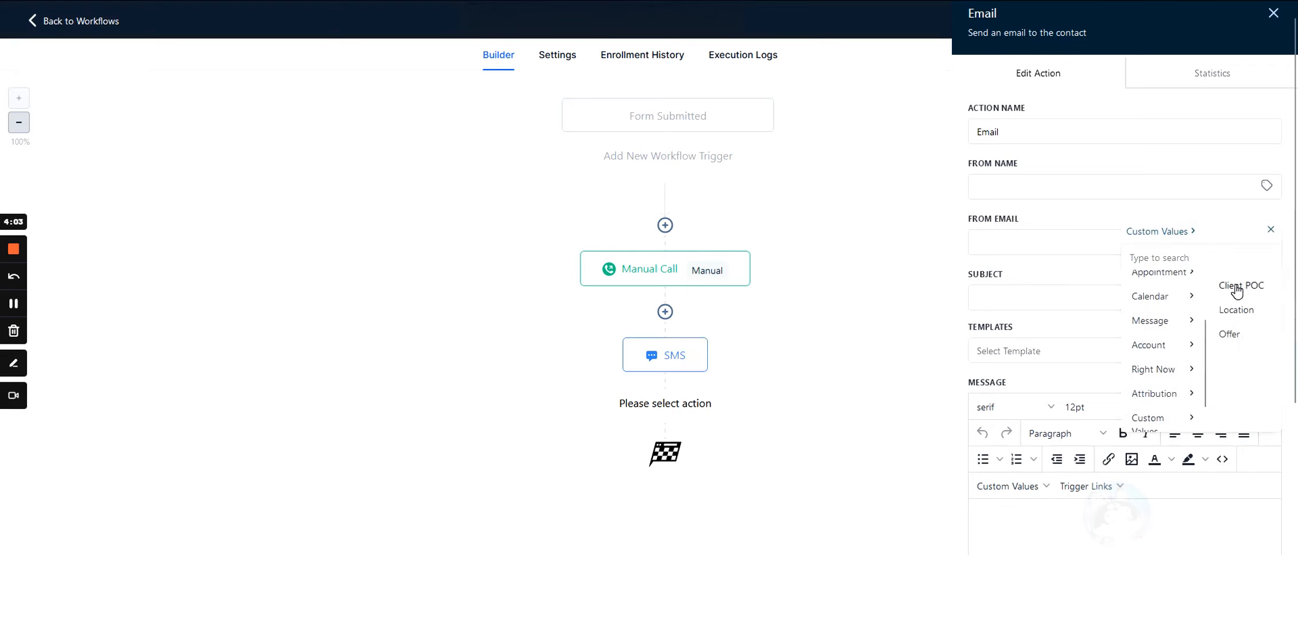
click(1236, 284)
drag(1092, 242, 941, 247)
click(1006, 215)
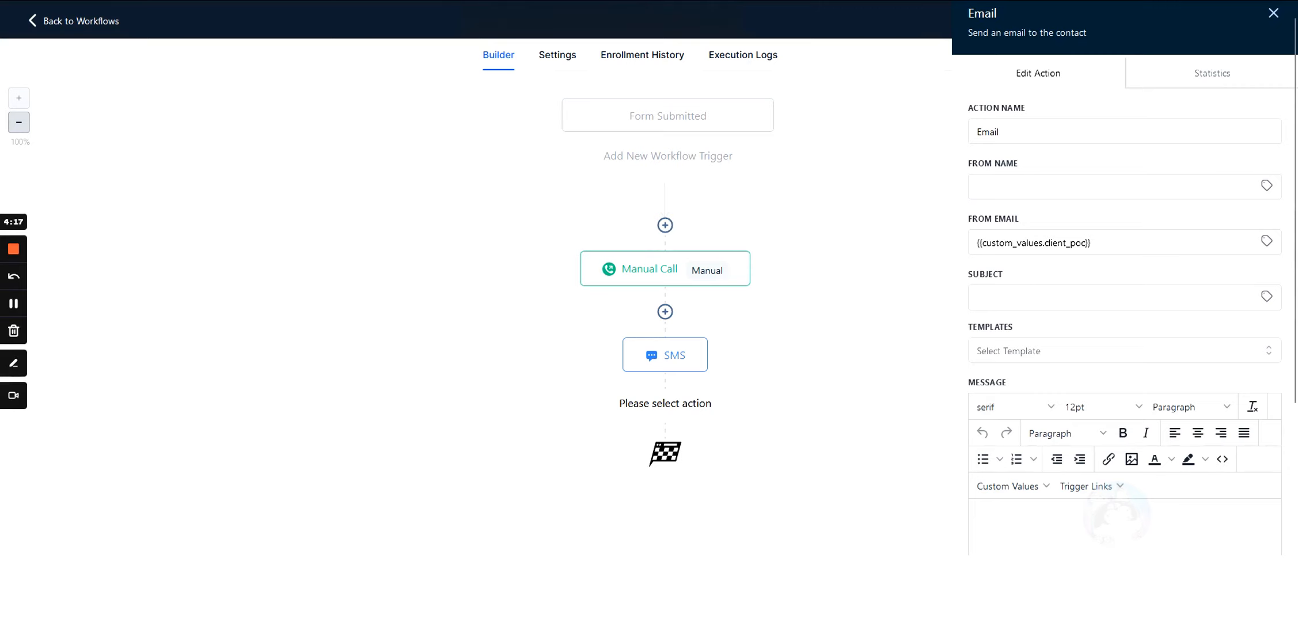
scroll(1014, 317, down, 4)
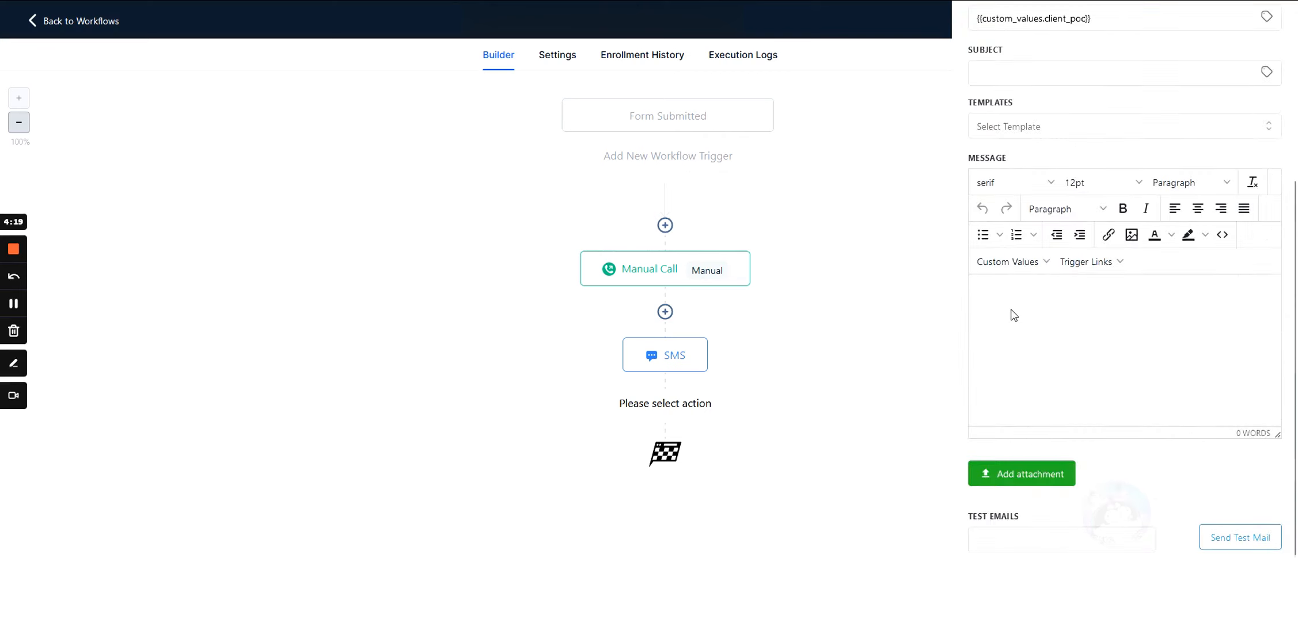
- Examine the email action's test email, attachment, template and message options, and close it without adding it
click(997, 538)
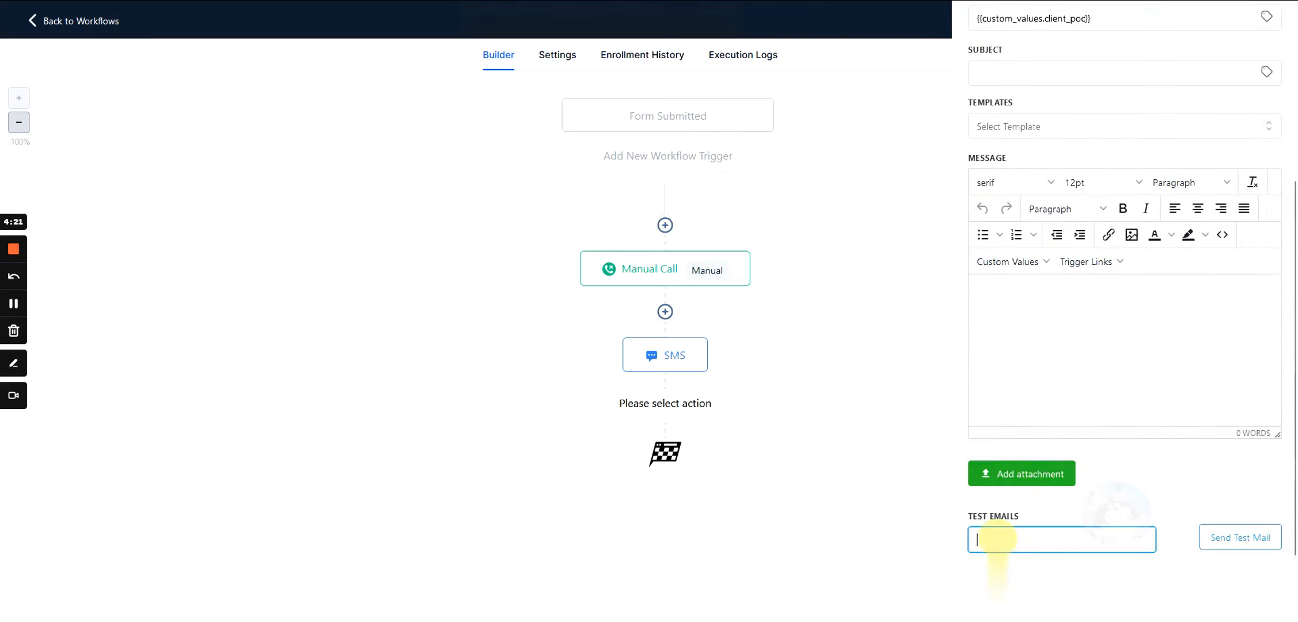
drag(970, 515, 1046, 511)
click(1076, 518)
scroll(1037, 288, up, 4)
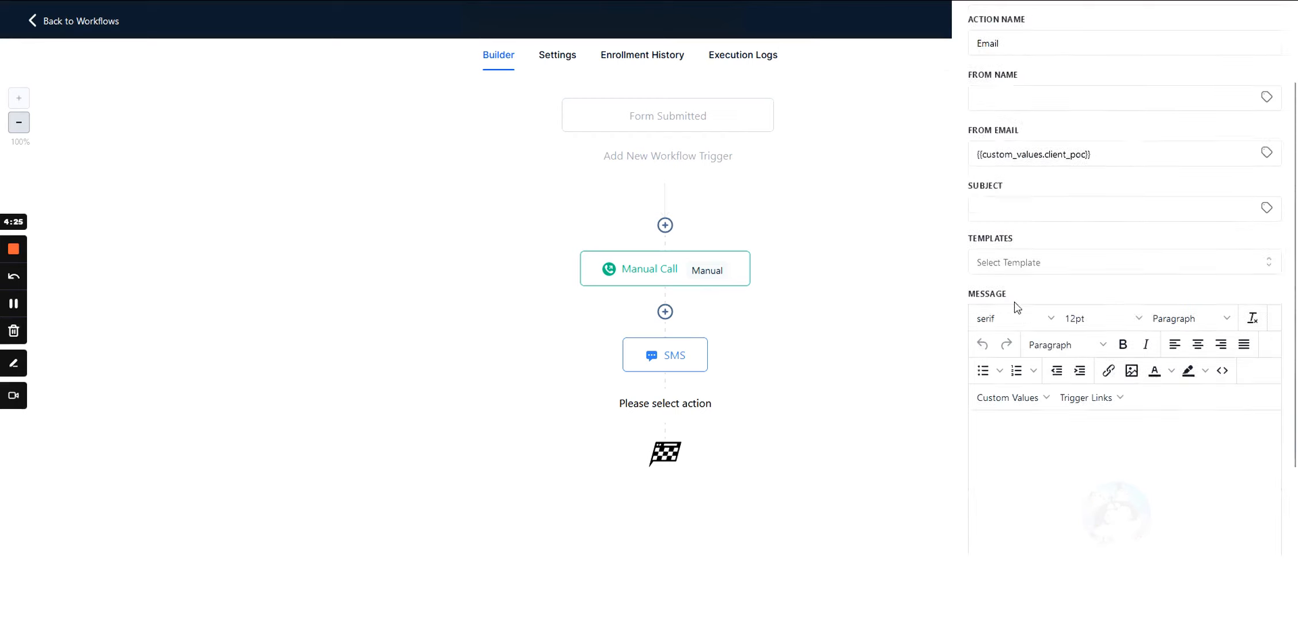
scroll(1097, 171, down, 4)
scroll(1177, 238, up, 4)
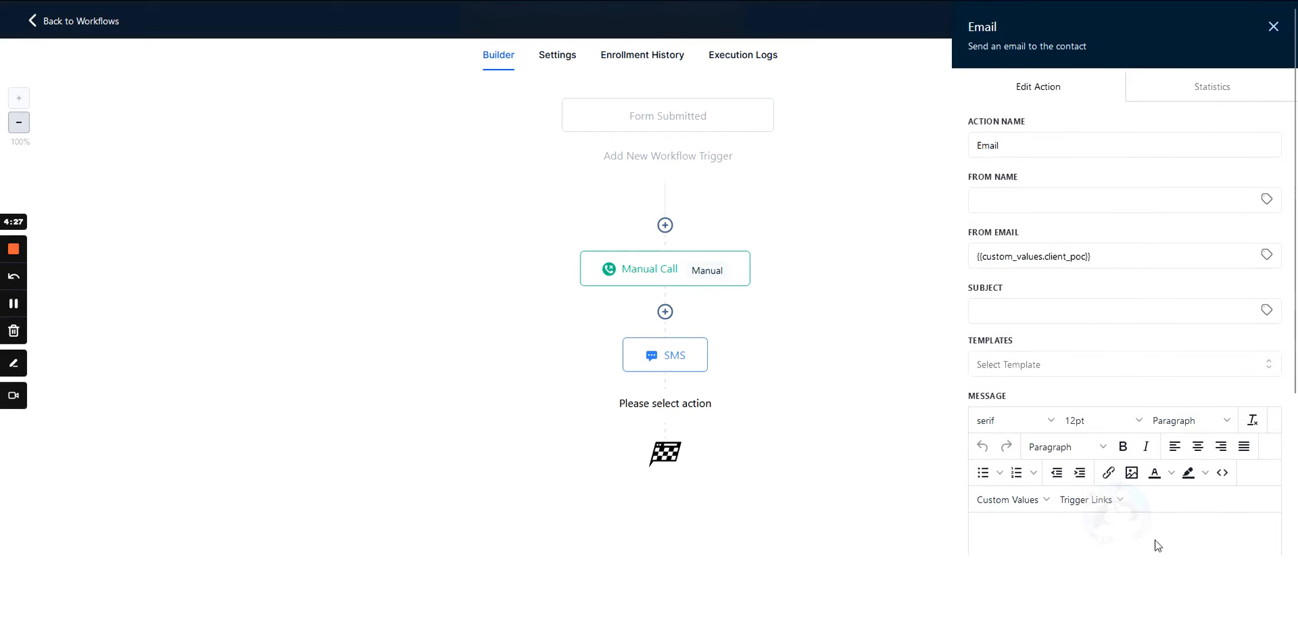
click(1154, 591)
- Choose Manual SMS as the action following the SMS step
click(668, 398)
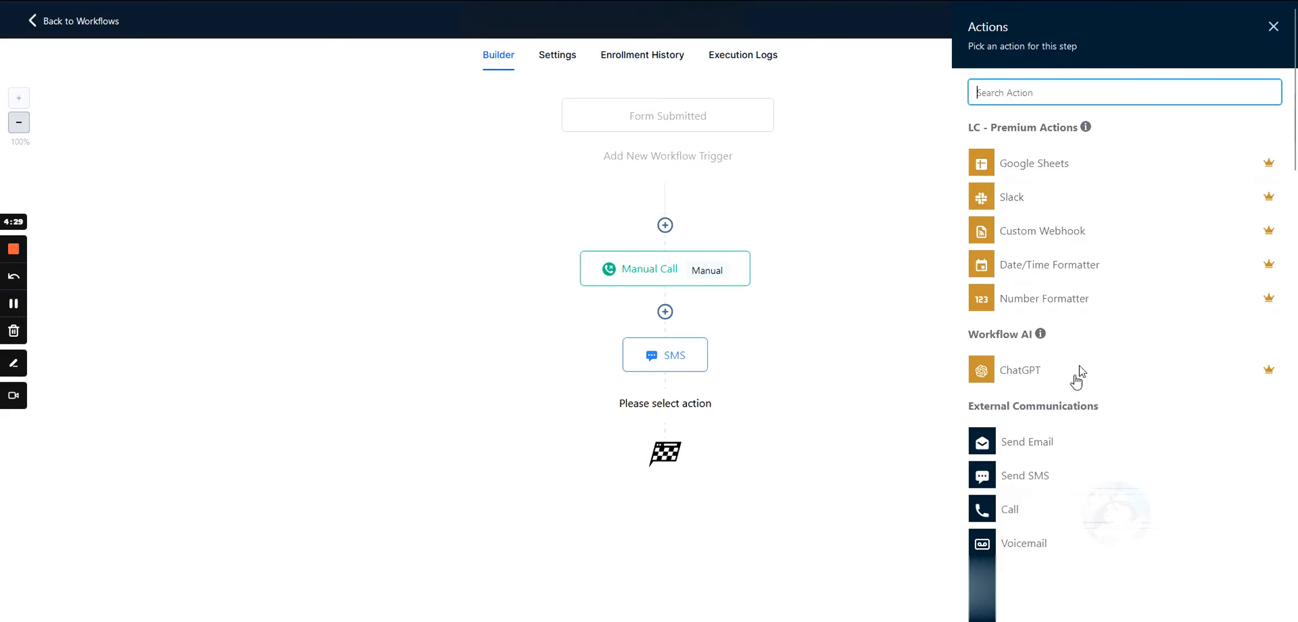
scroll(1065, 352, down, 3)
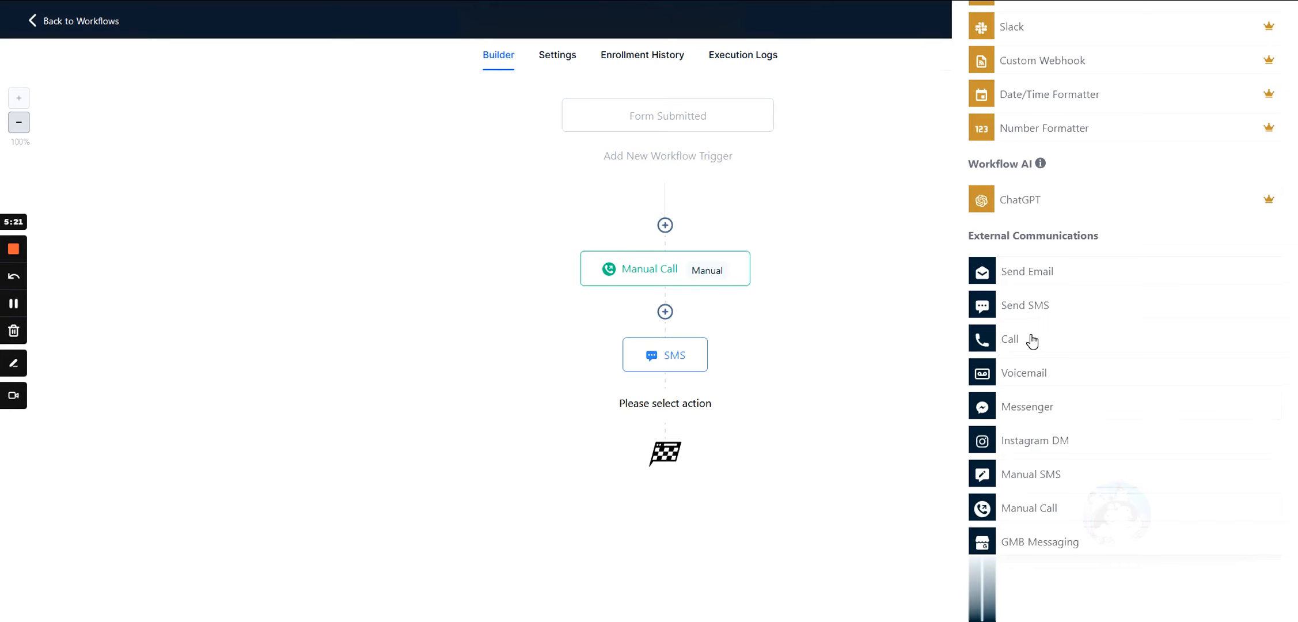
scroll(1032, 341, down, 2)
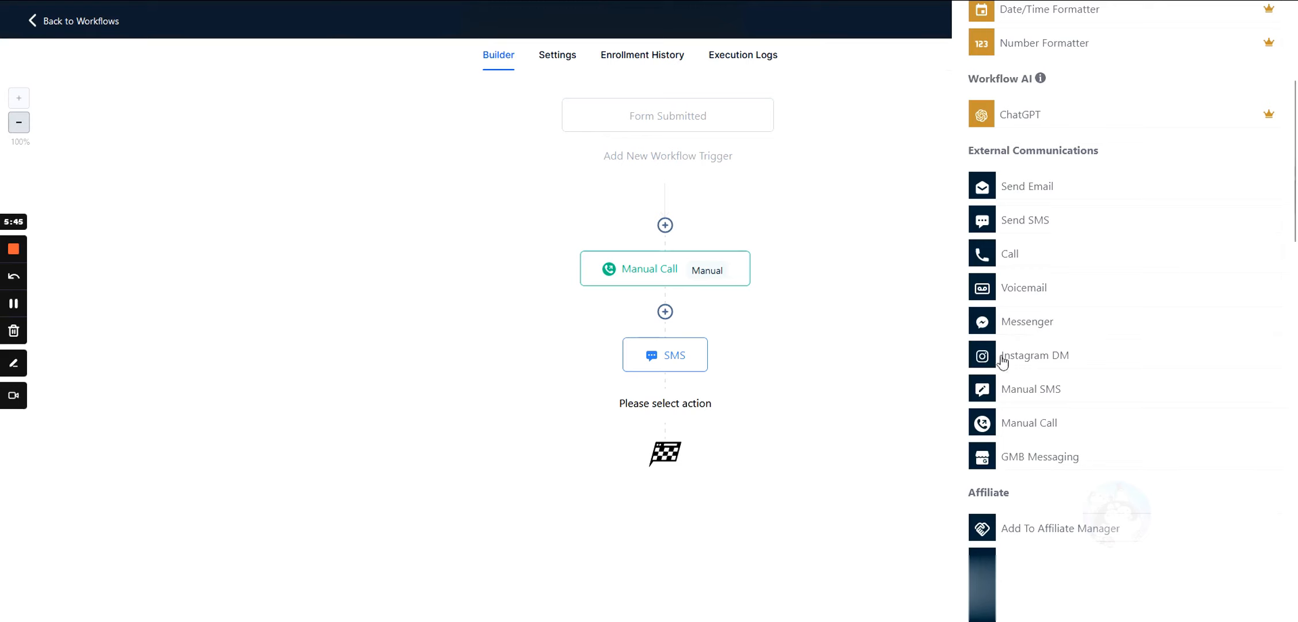
click(1007, 392)
- Enter "qwe" as the Manual SMS message, keep the action name MANUAL-SMS, and save the action
click(1003, 287)
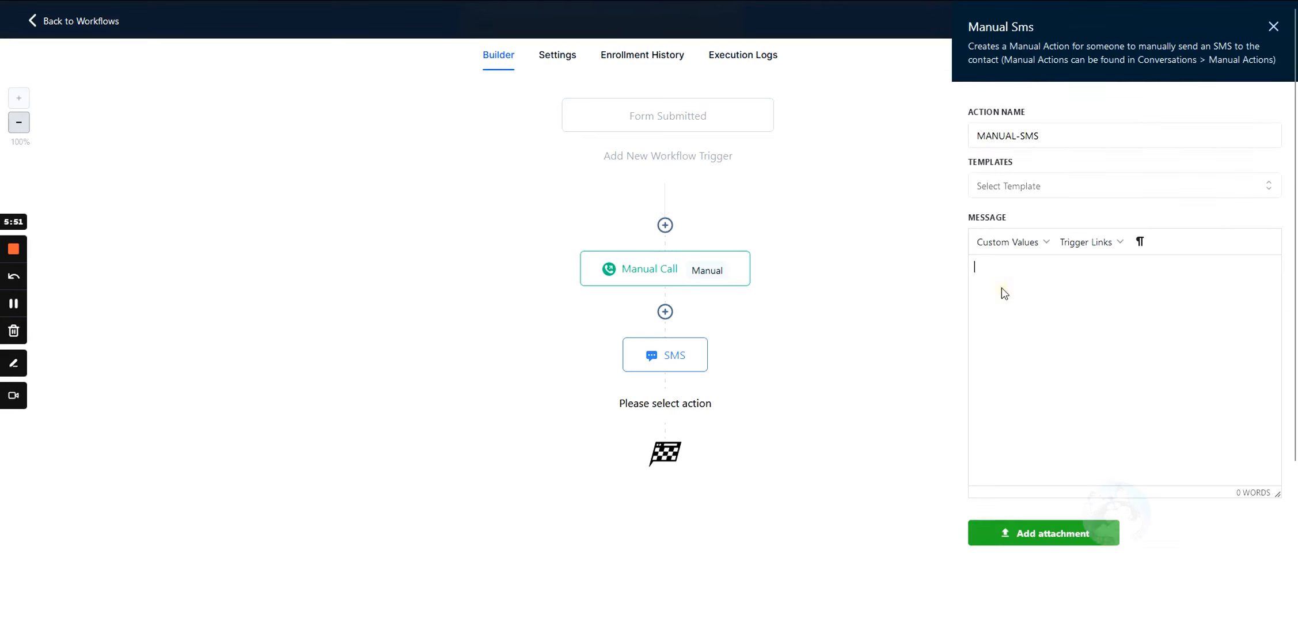
click(1046, 136)
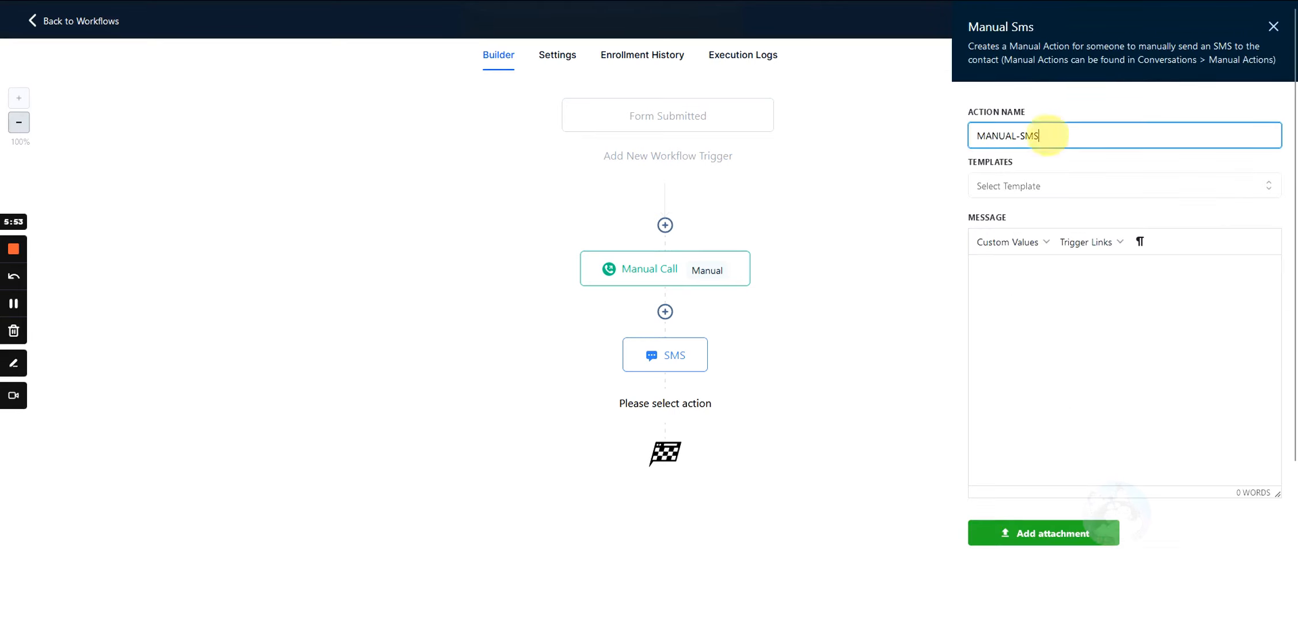
click(1002, 290)
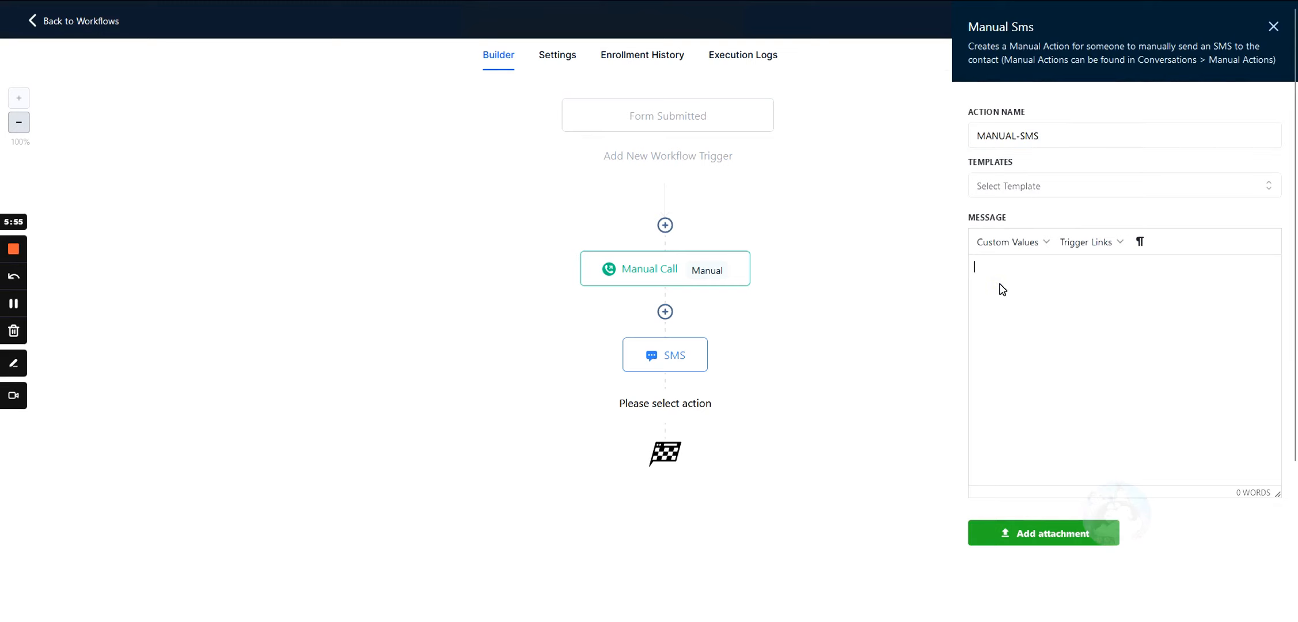
scroll(1002, 290, down, 2)
scroll(1054, 317, up, 2)
click(1079, 144)
click(1042, 320)
text(qwe)
click(1241, 617)
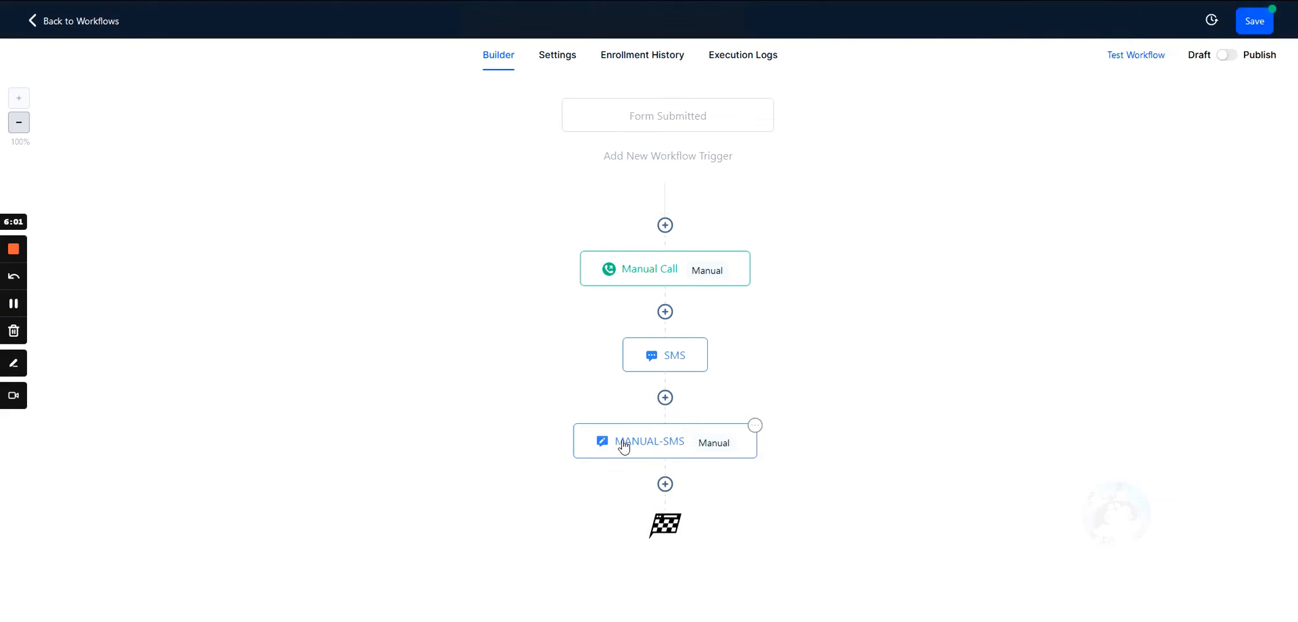
click(666, 487)
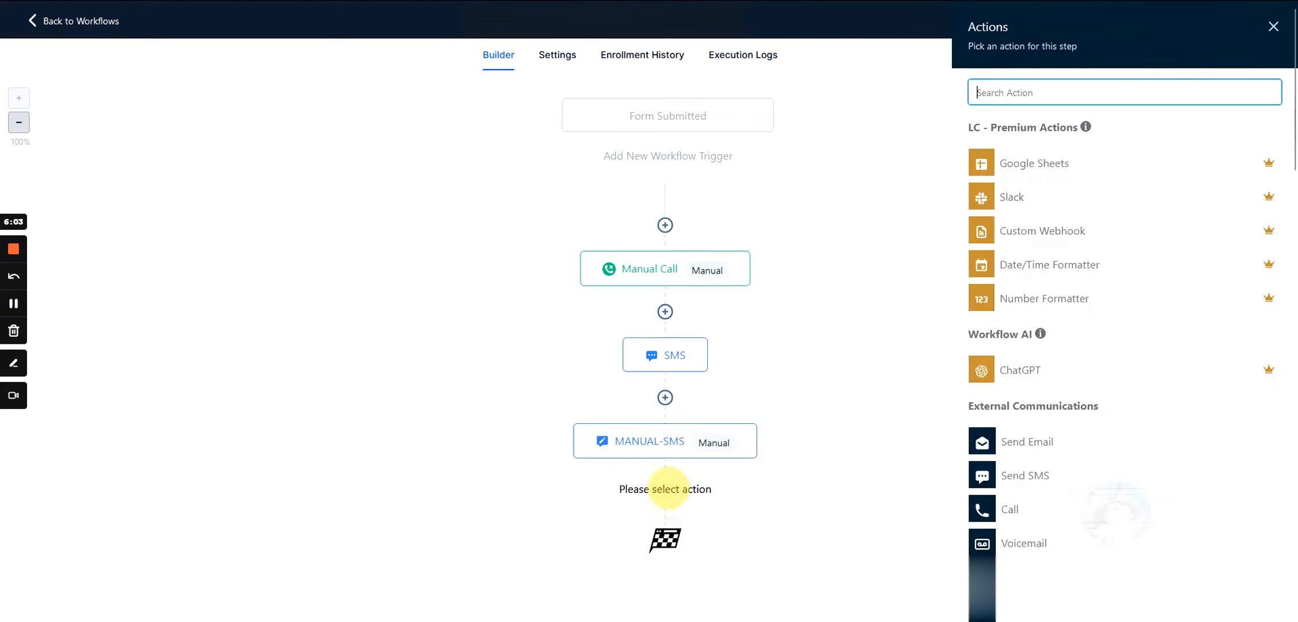
click(1024, 446)
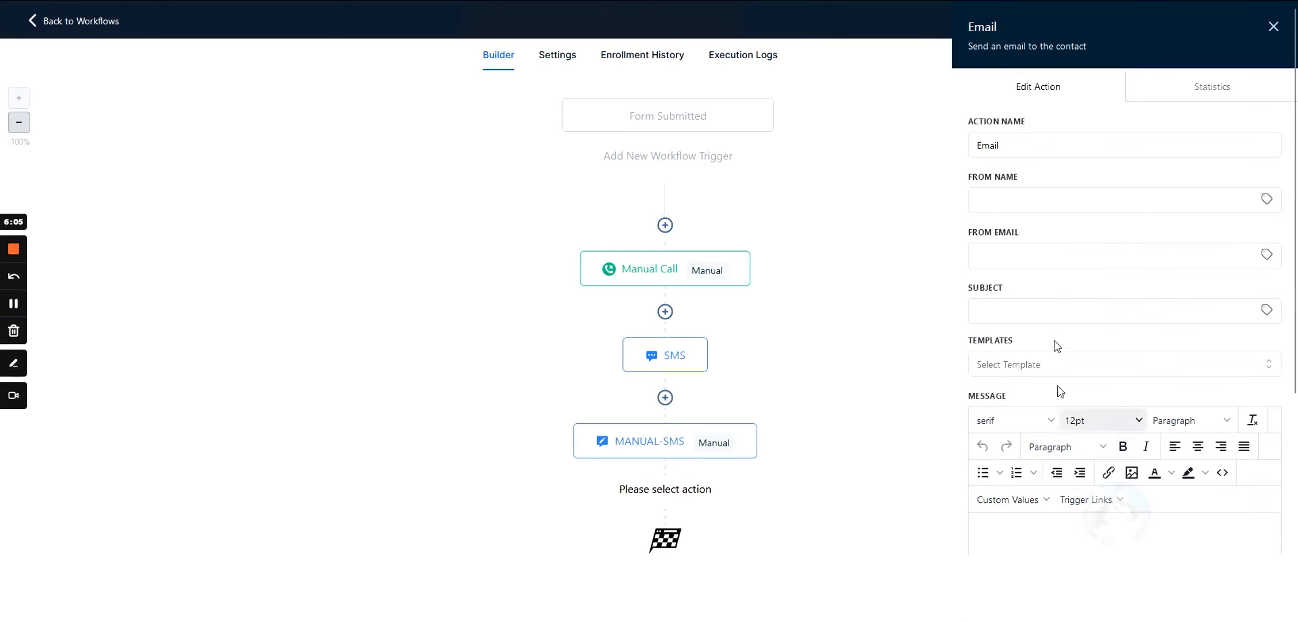
click(669, 490)
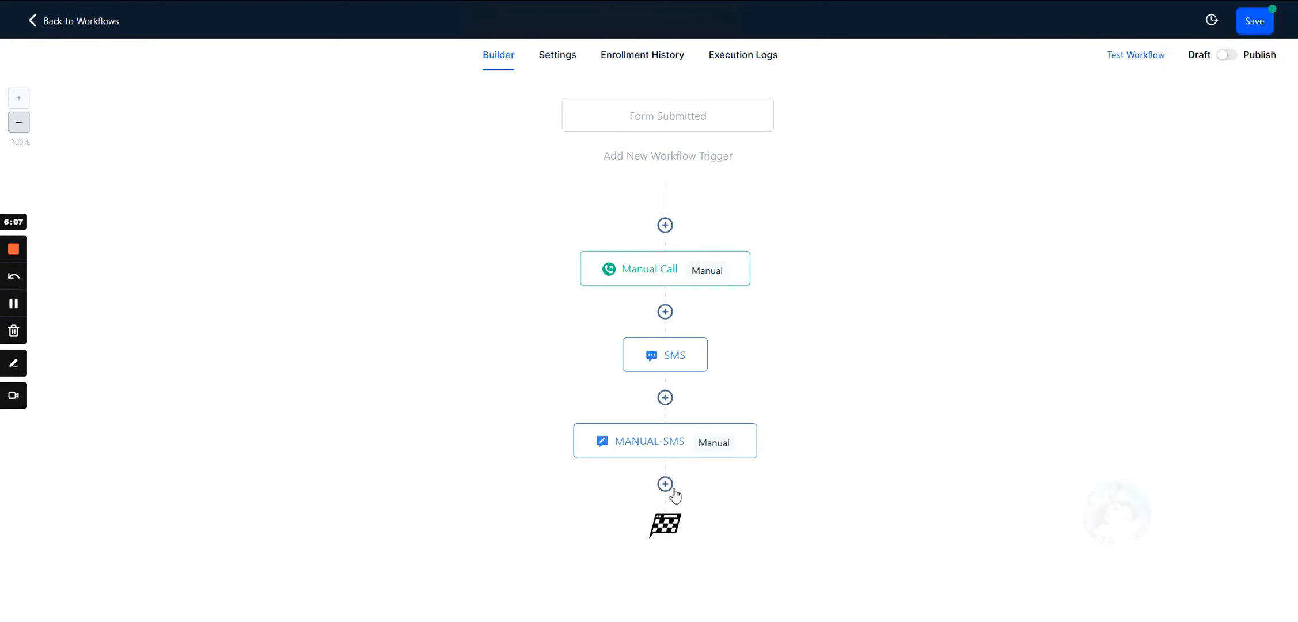
- Add a Send SMS action with the message "asd" after the manual SMS step
click(1012, 478)
click(1014, 341)
text(asd)
click(829, 443)
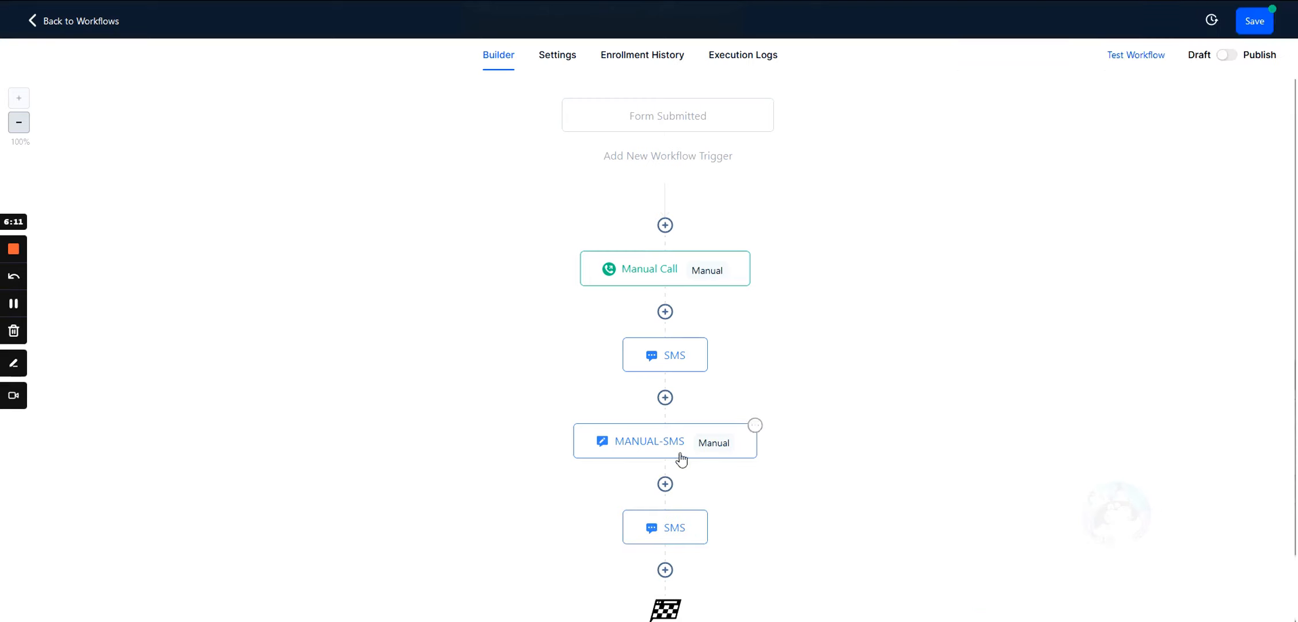
- Delete the MANUAL-SMS step from the workflow and confirm the deletion
scroll(675, 468, down, 1)
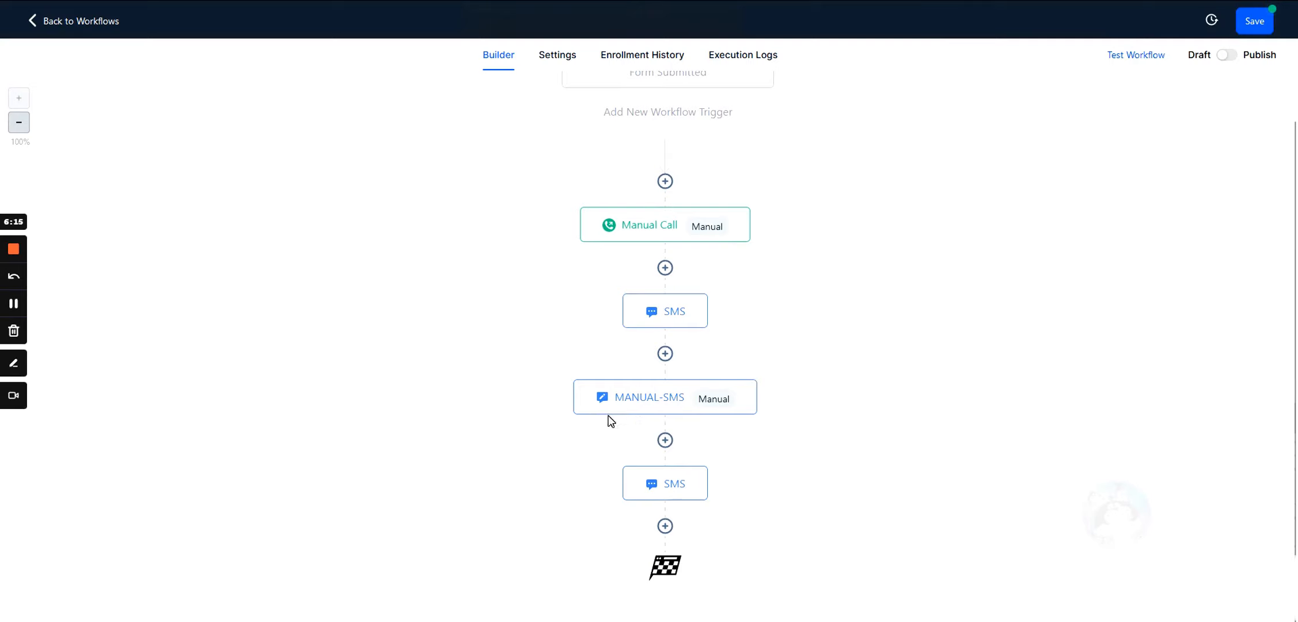
click(754, 383)
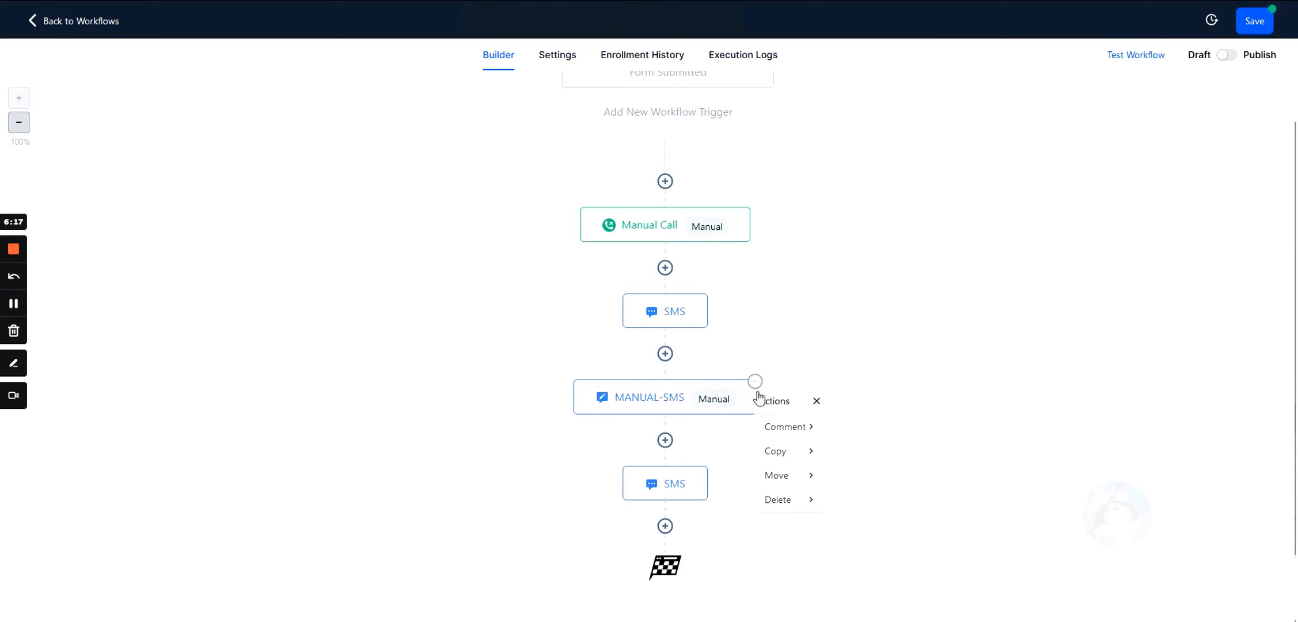
mouse_move(772, 498)
click(862, 425)
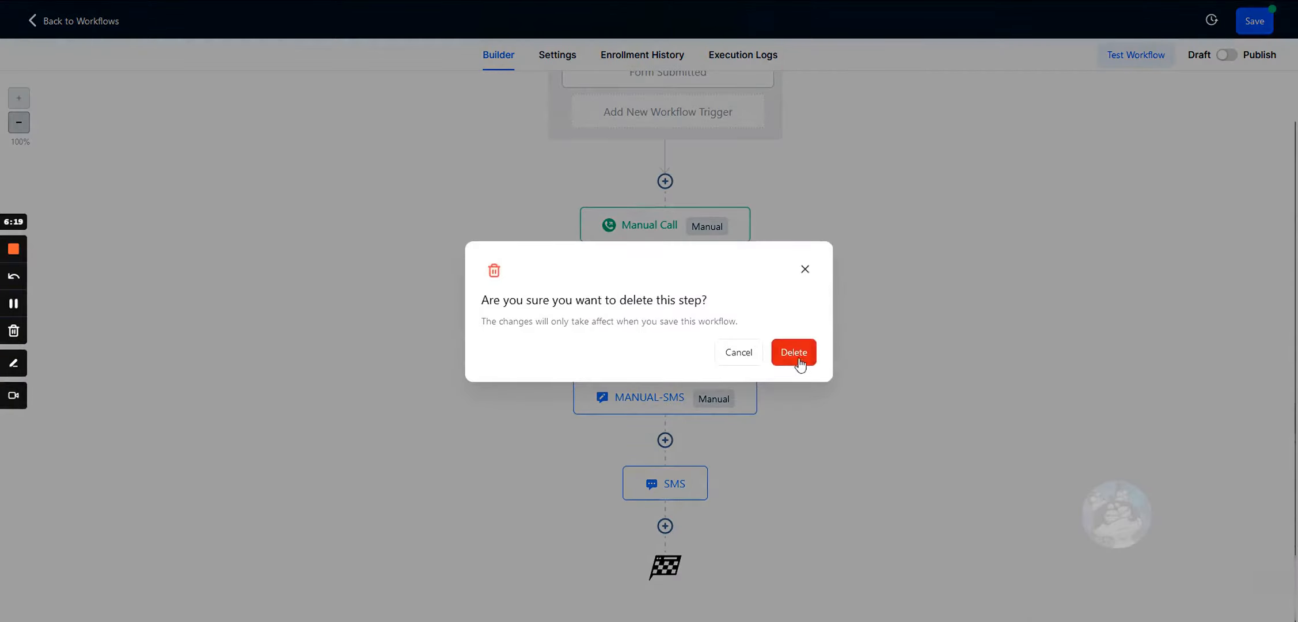
click(800, 360)
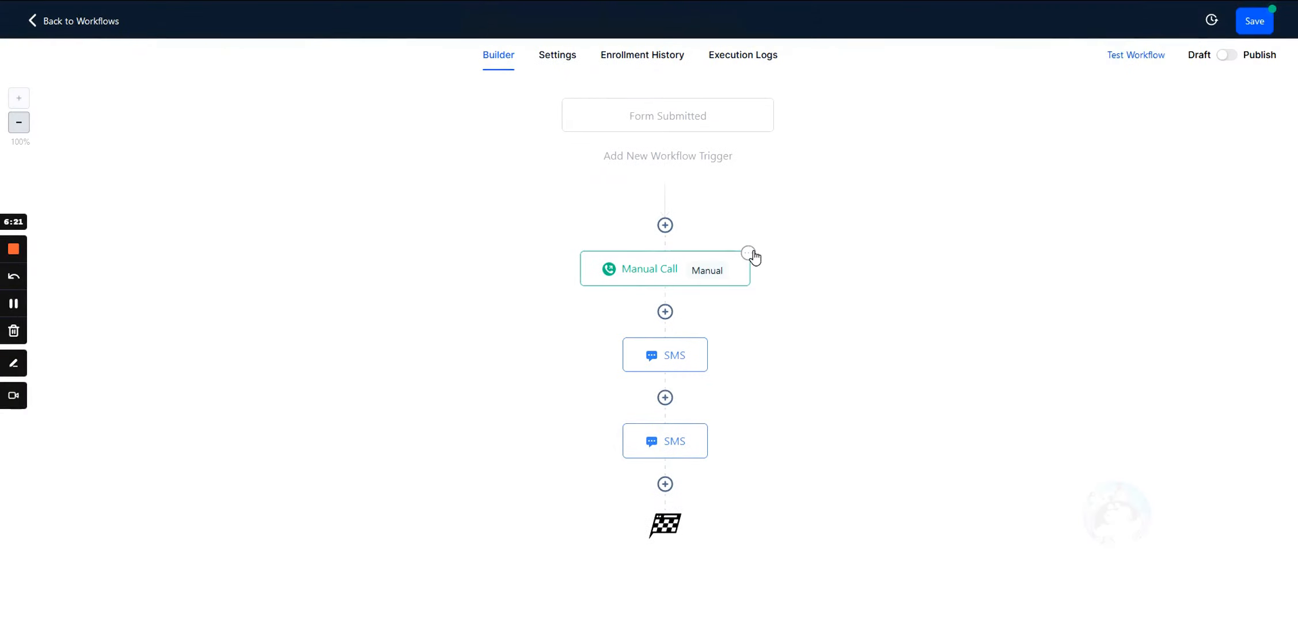
- View the GMB Messaging action's name and message fields, and close it without adding it
click(667, 482)
scroll(1117, 344, down, 10)
scroll(1095, 259, up, 6)
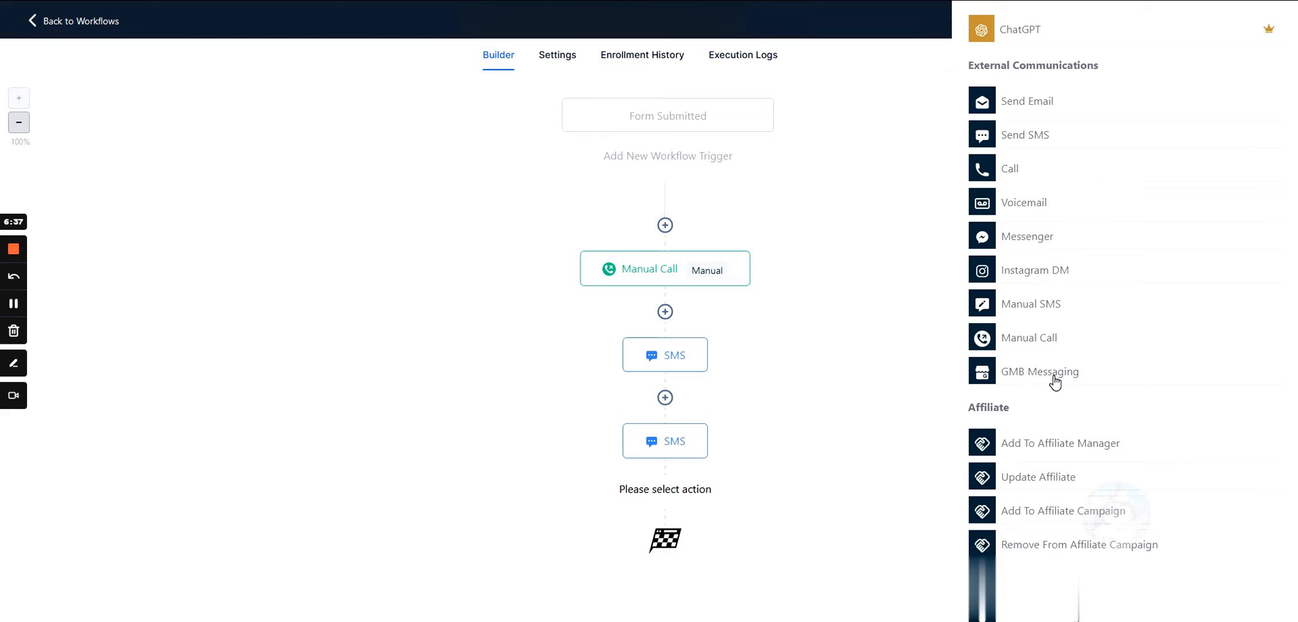
click(1056, 383)
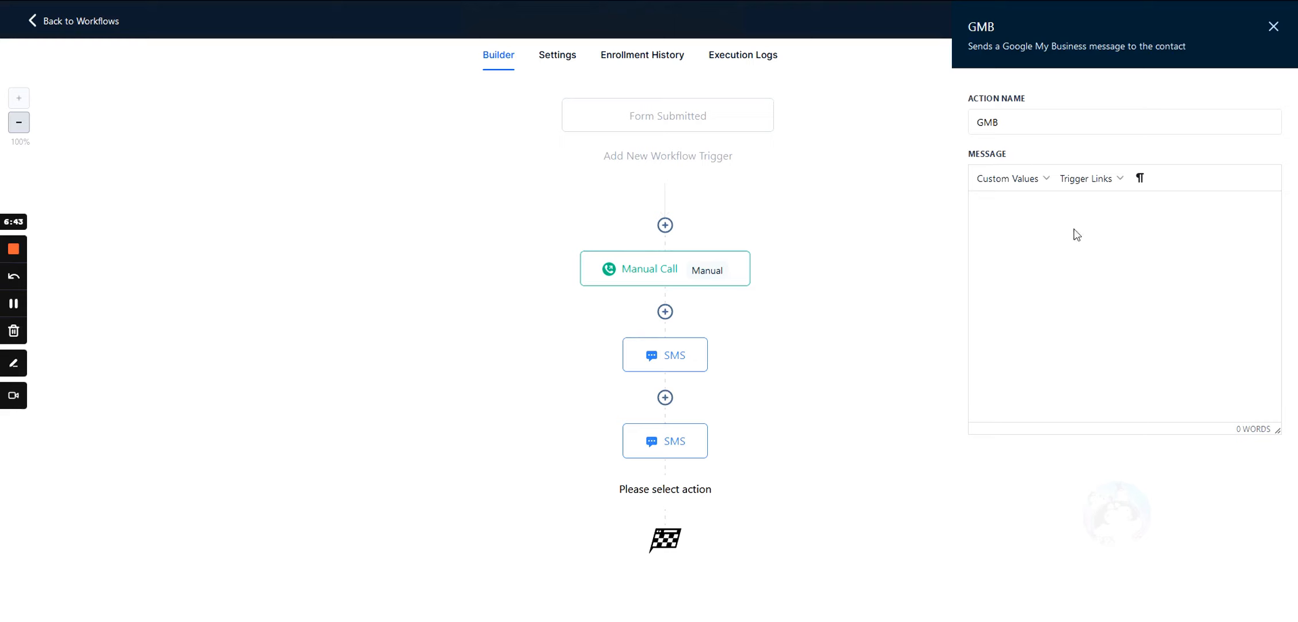
double_click(969, 123)
click(999, 123)
drag(1000, 122, 969, 121)
click(1017, 243)
click(1172, 599)
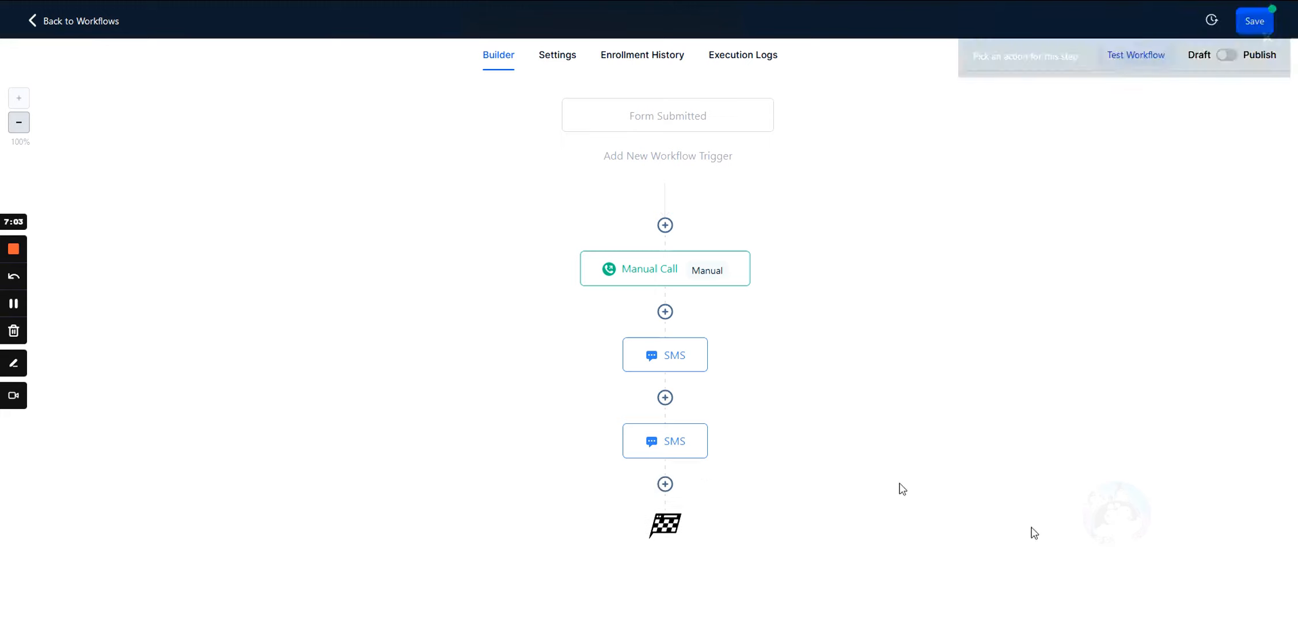
- Choose Add Contact Tag from the CRM actions as the action following the second SMS step
click(667, 487)
scroll(1125, 364, down, 4)
scroll(1124, 363, down, 5)
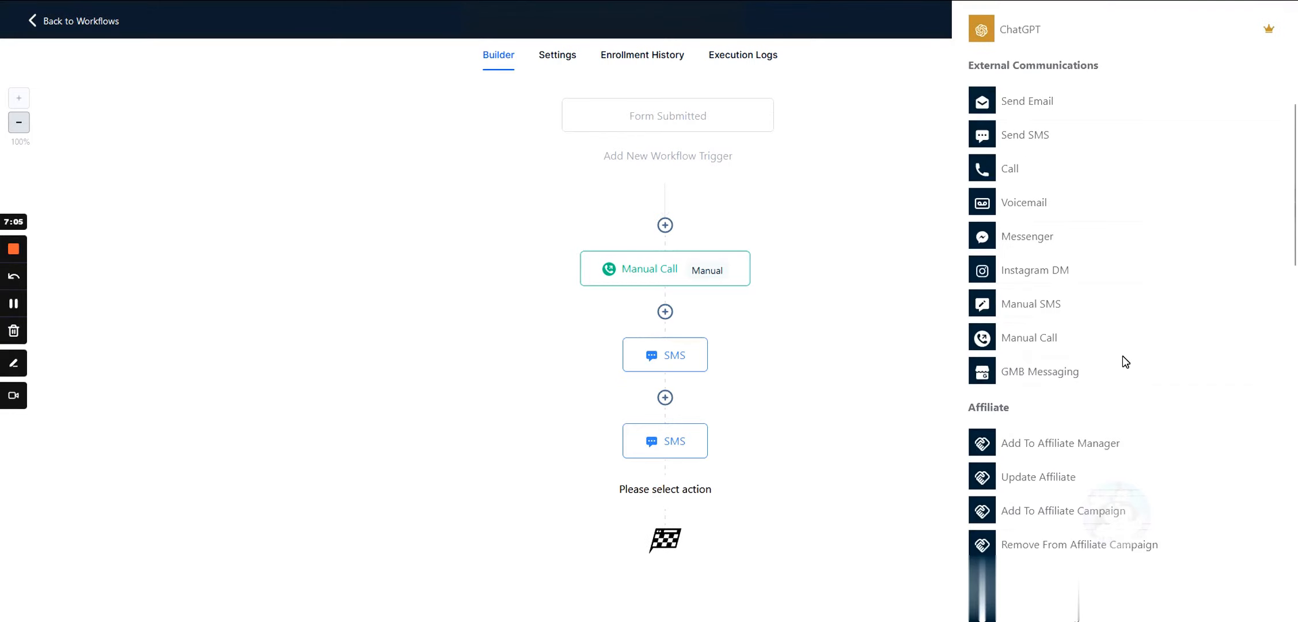
double_click(989, 237)
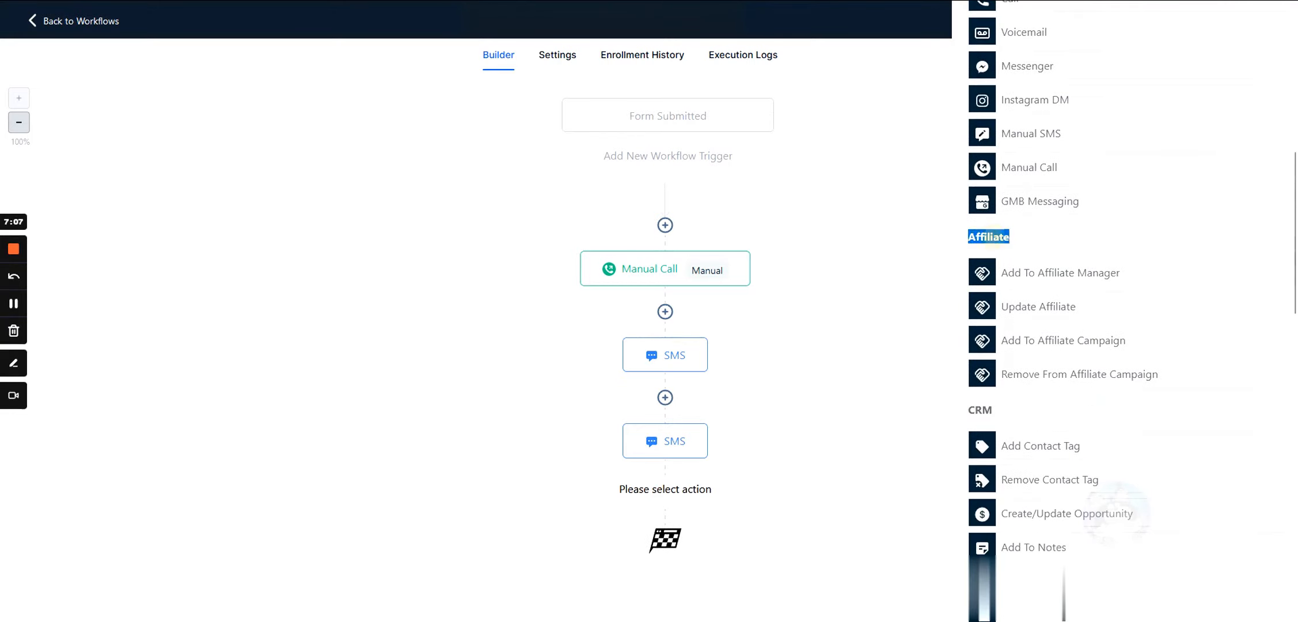
scroll(1014, 325, down, 3)
scroll(1020, 212, down, 2)
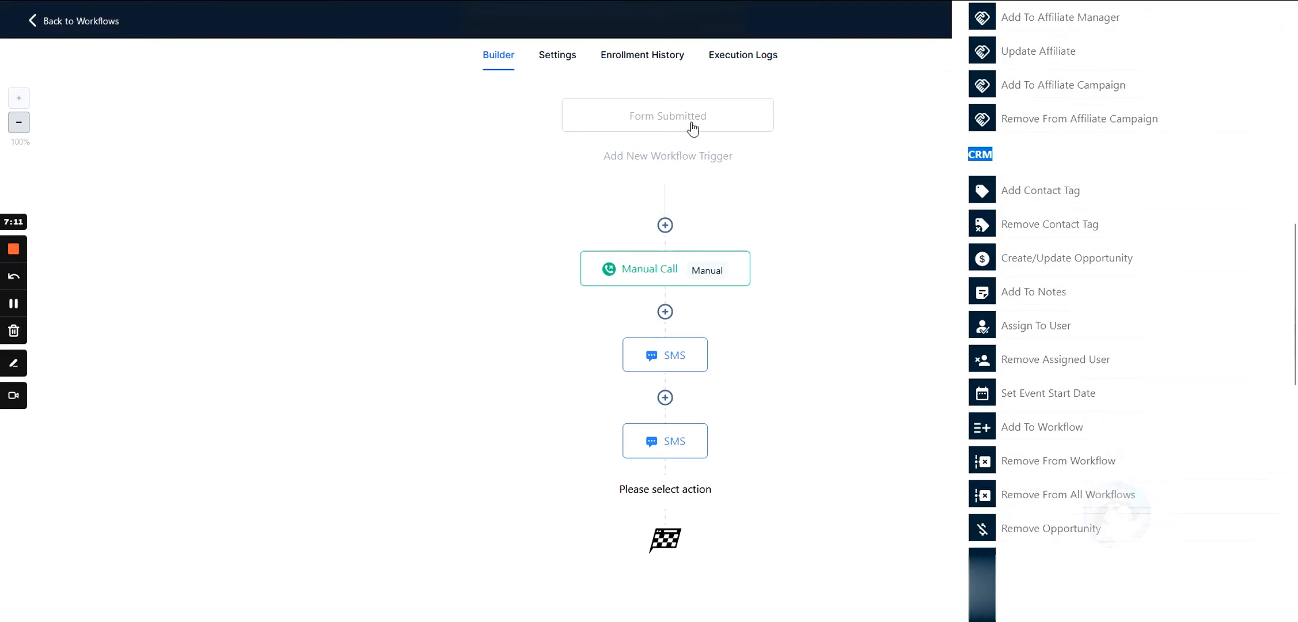
click(1038, 204)
- Select the opt-in tag for the Add Tag action and save it to the workflow
click(1016, 182)
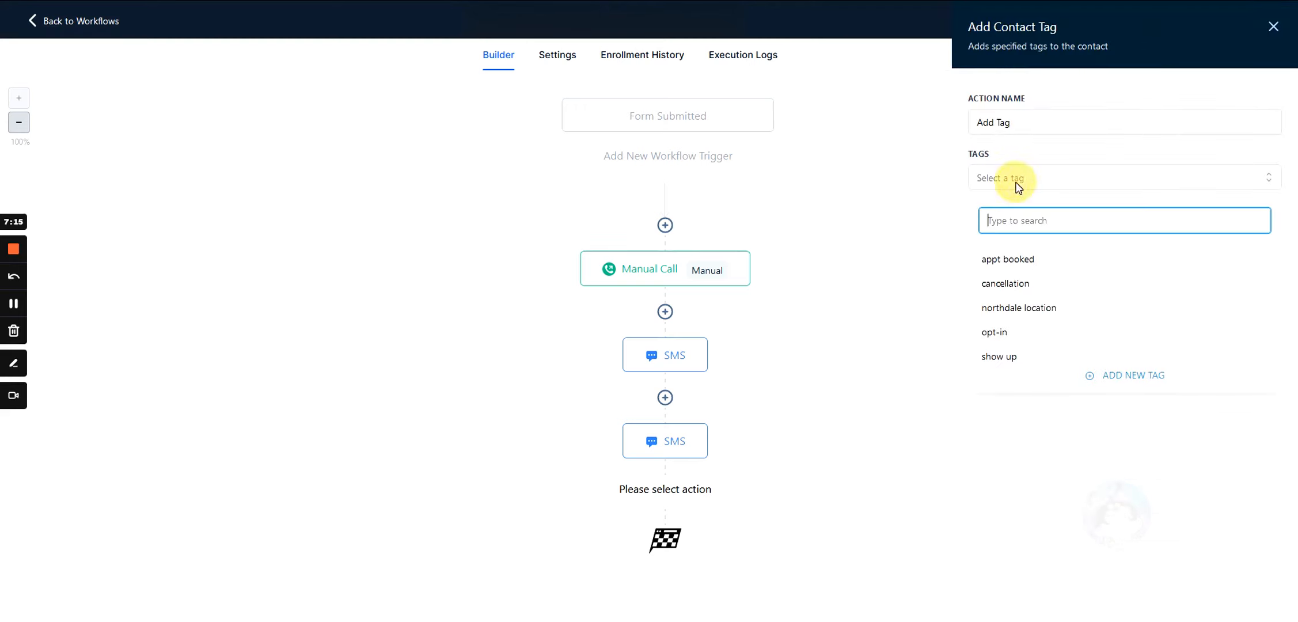
click(1002, 336)
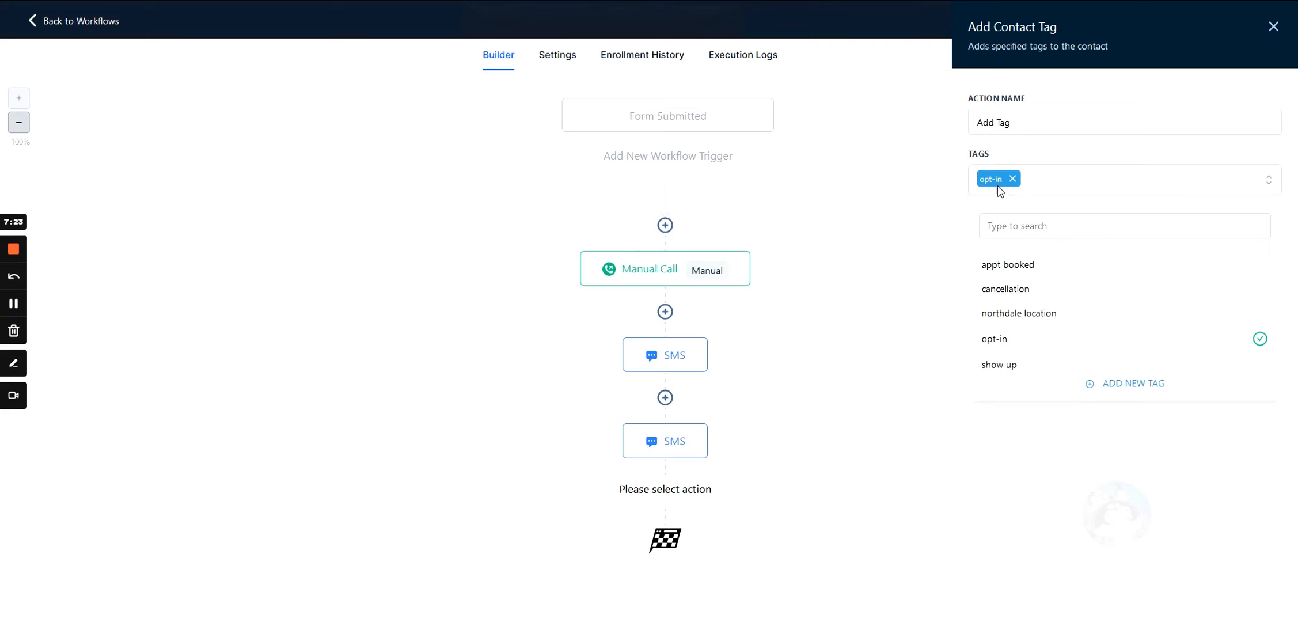
click(1065, 432)
click(1245, 617)
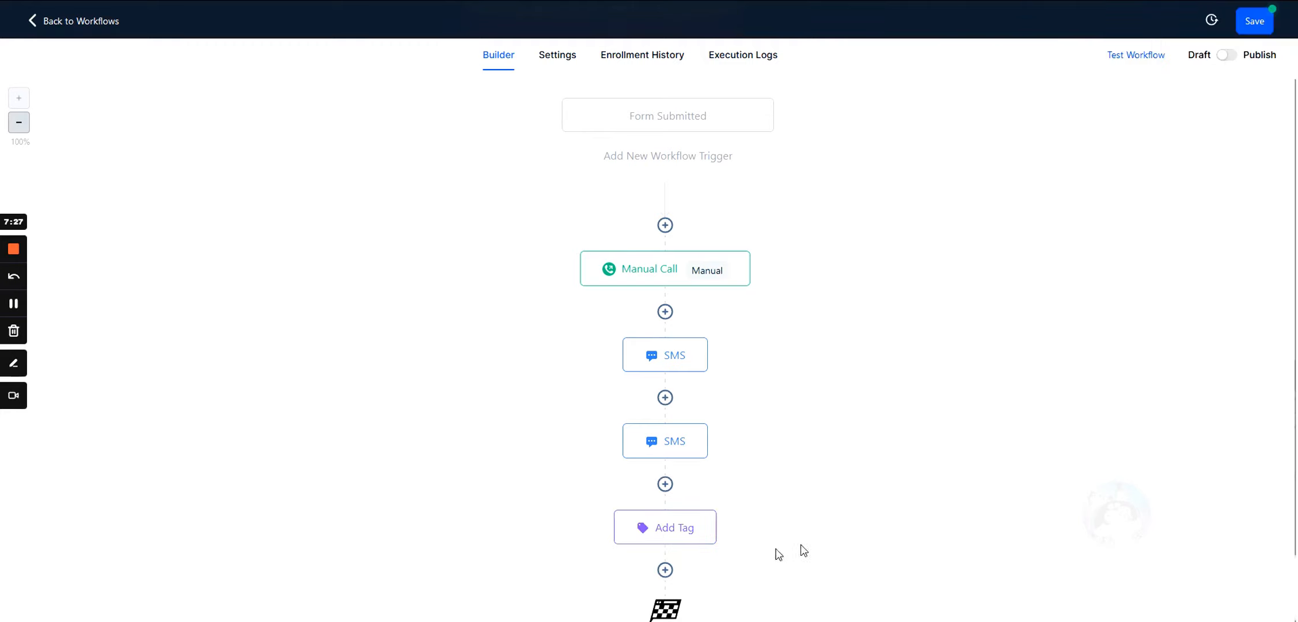
- Choose Create/Update Opportunity from the CRM actions as the action following the Add Tag step
click(666, 571)
scroll(1006, 434, down, 6)
scroll(1024, 378, down, 3)
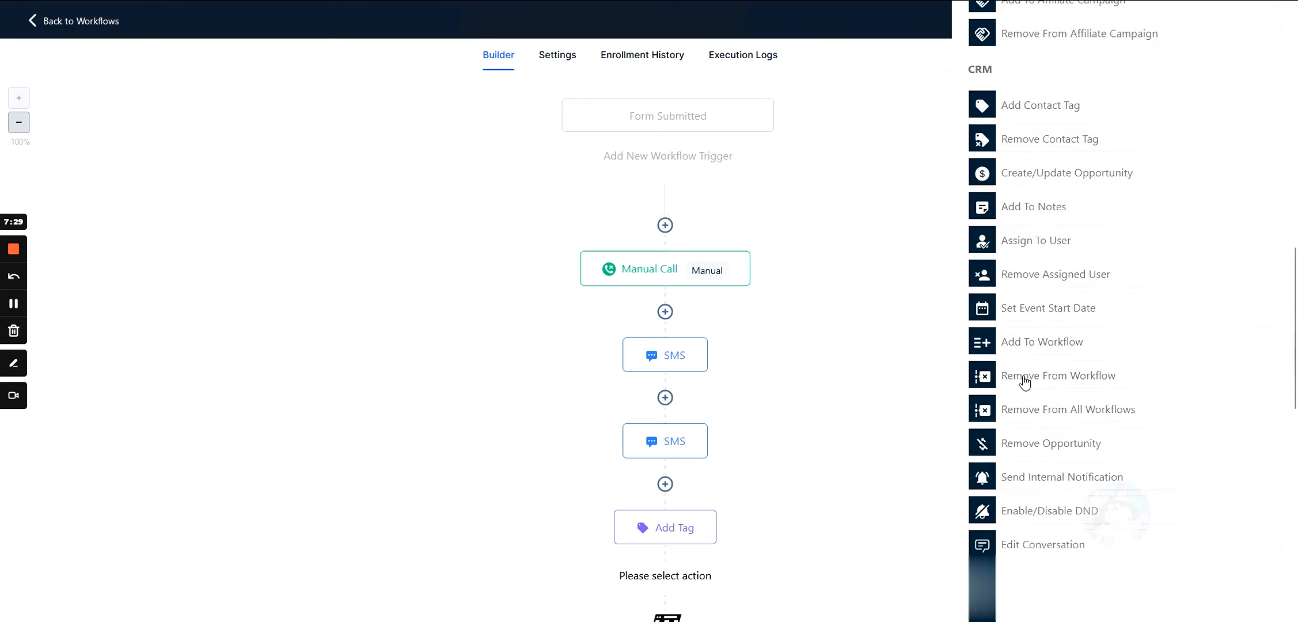
scroll(1030, 131, up, 2)
scroll(1030, 131, up, 1)
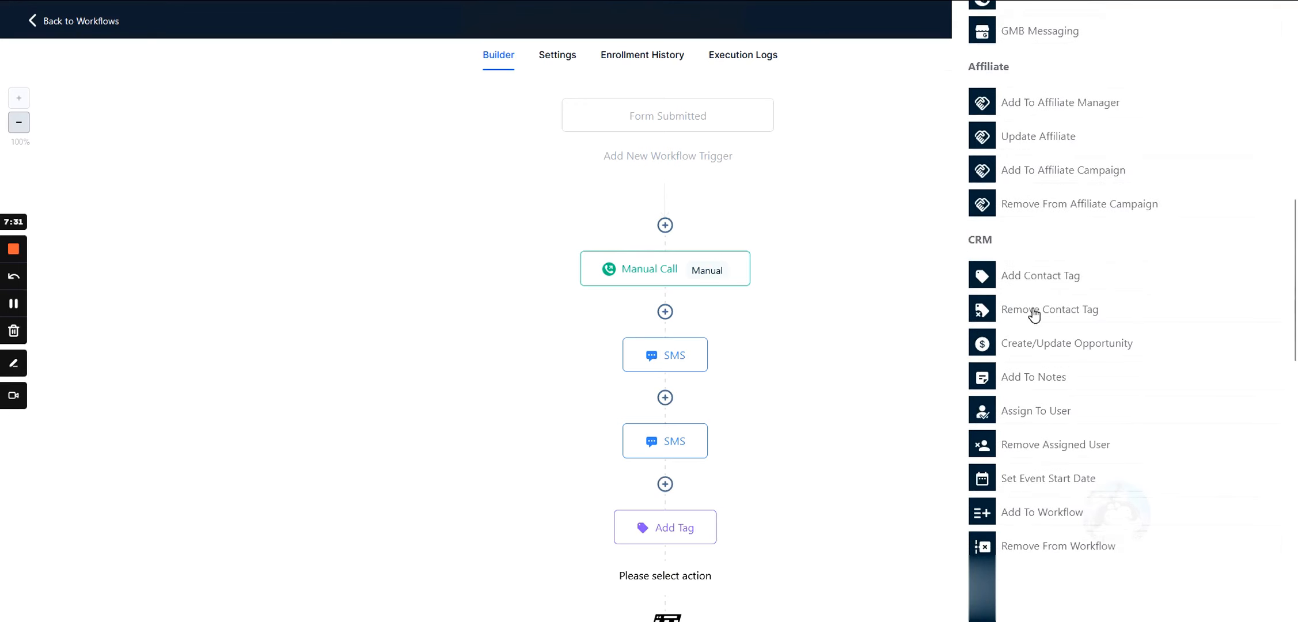
scroll(749, 369, down, 1)
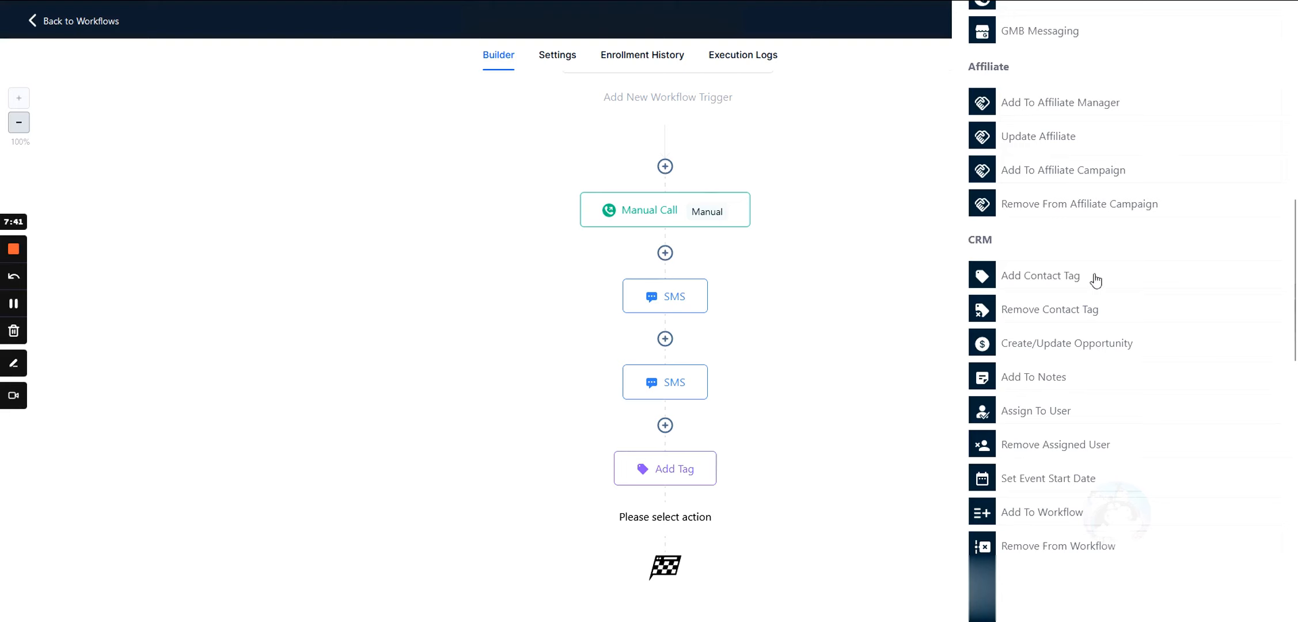
click(1020, 345)
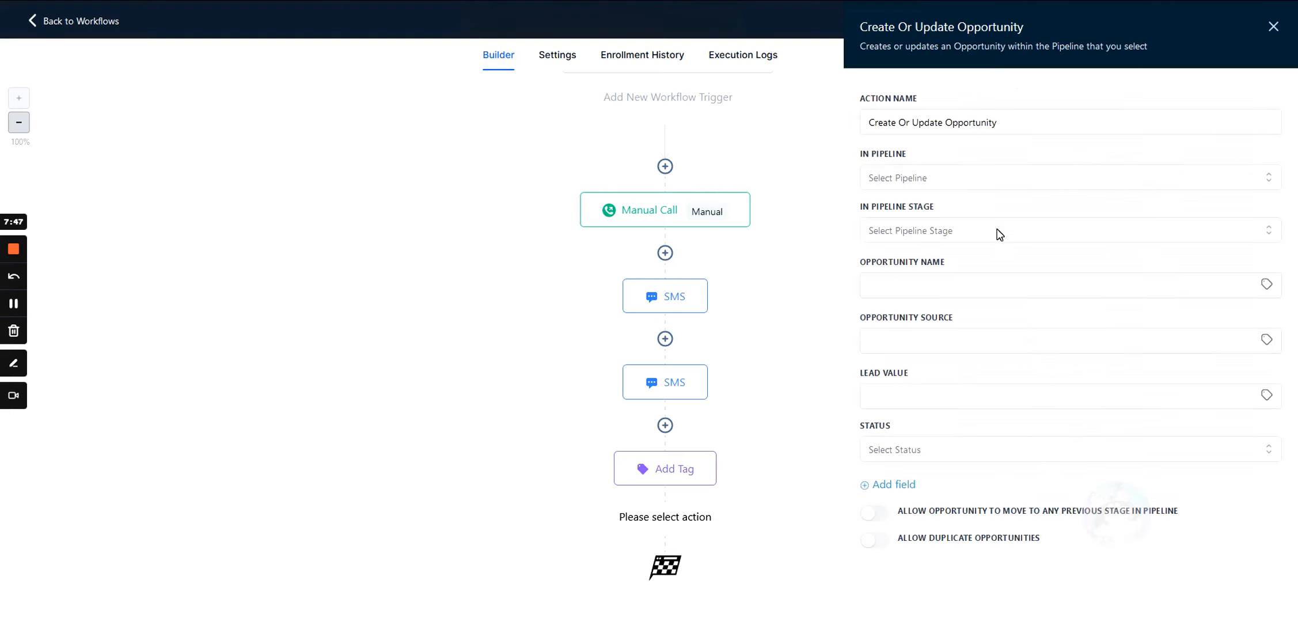
scroll(738, 115, up, 1)
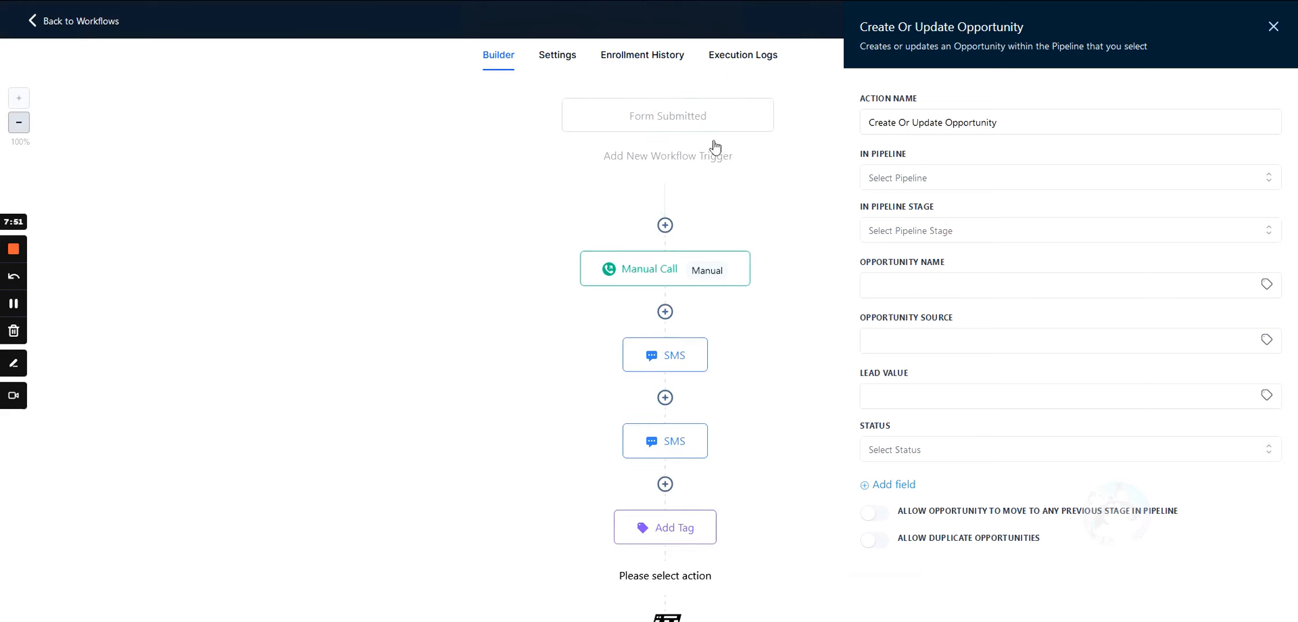
scroll(690, 157, down, 1)
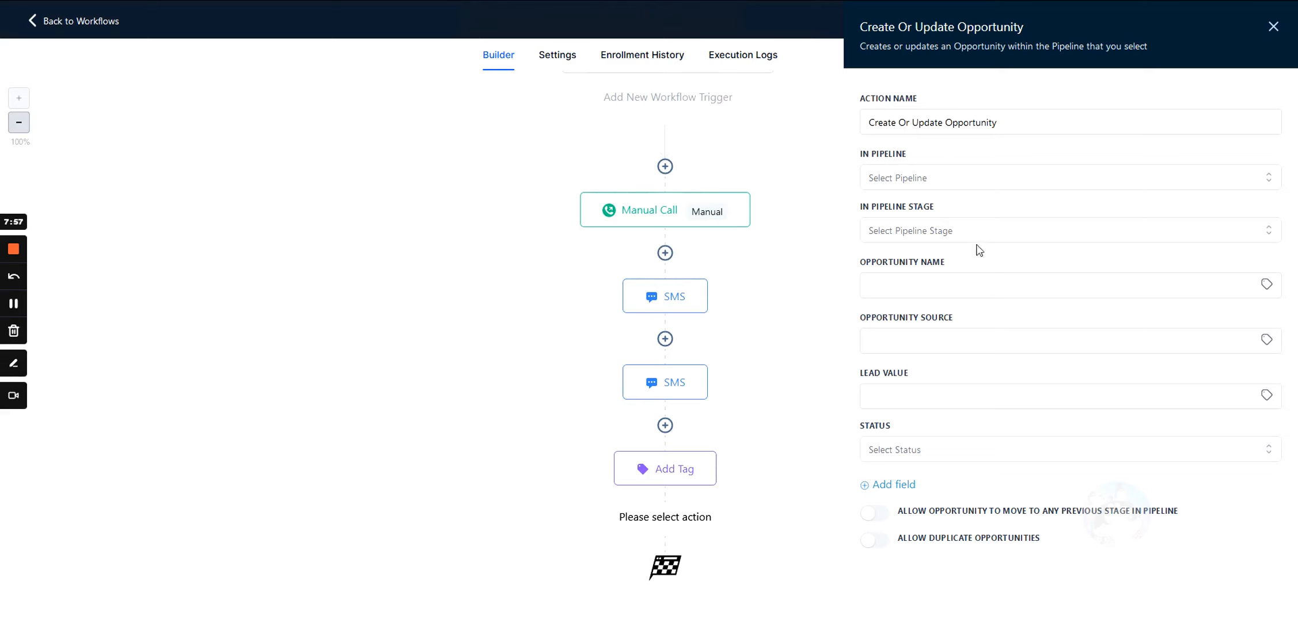
drag(998, 122, 860, 119)
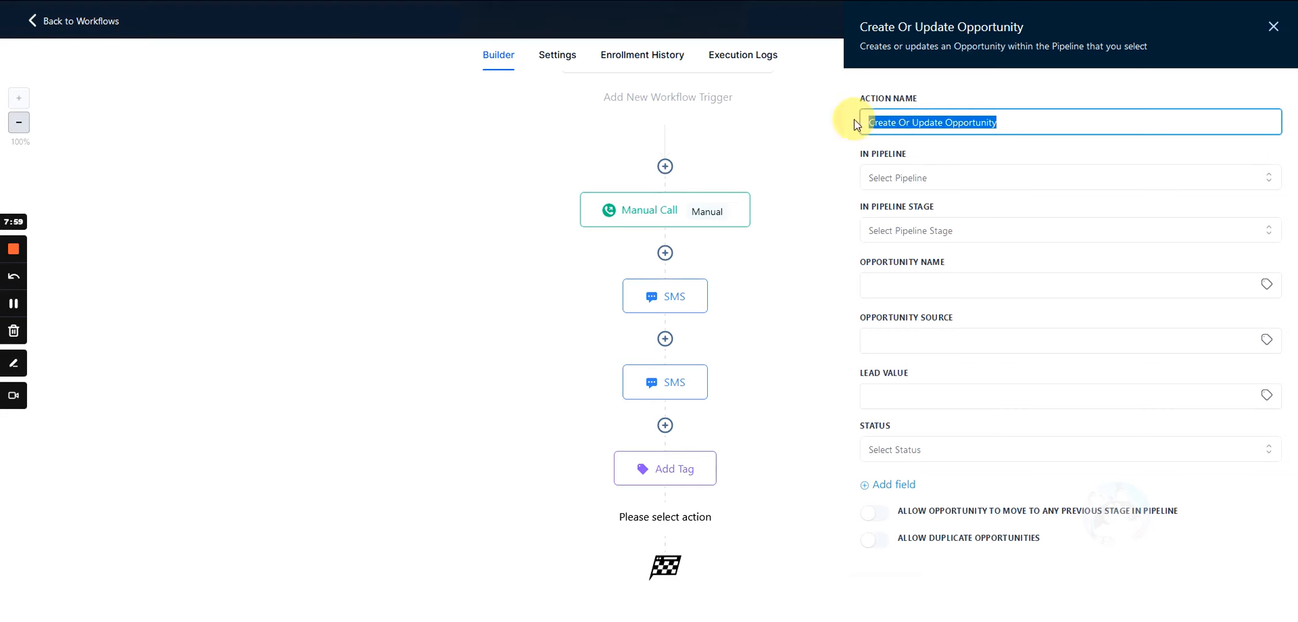
click(1006, 122)
double_click(979, 122)
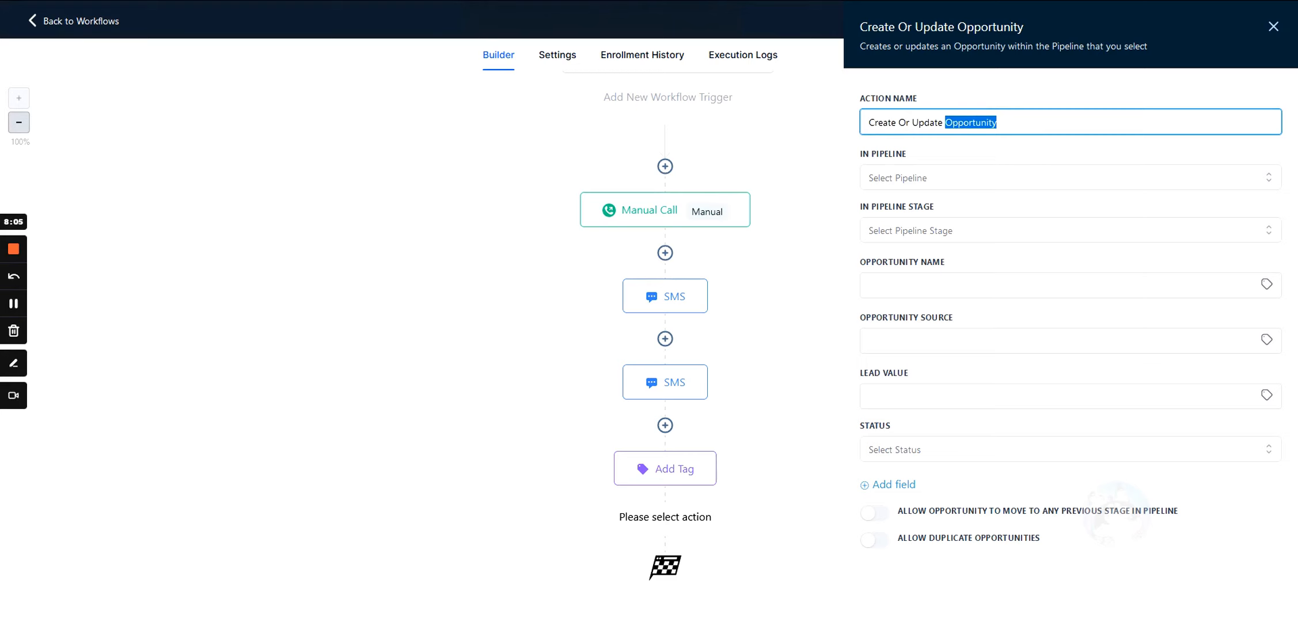
triple_click(973, 122)
double_click(970, 122)
- Set the opportunity's pipeline to Fb Ads and its pipeline stage to Opt-in
click(926, 180)
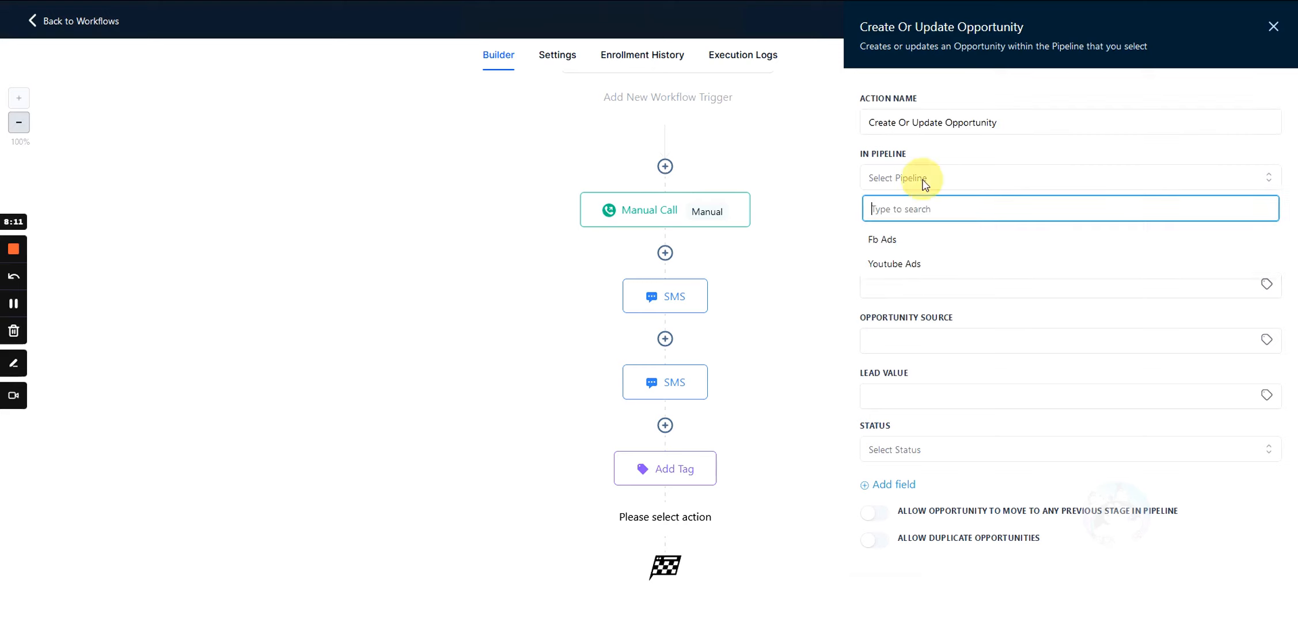
click(897, 242)
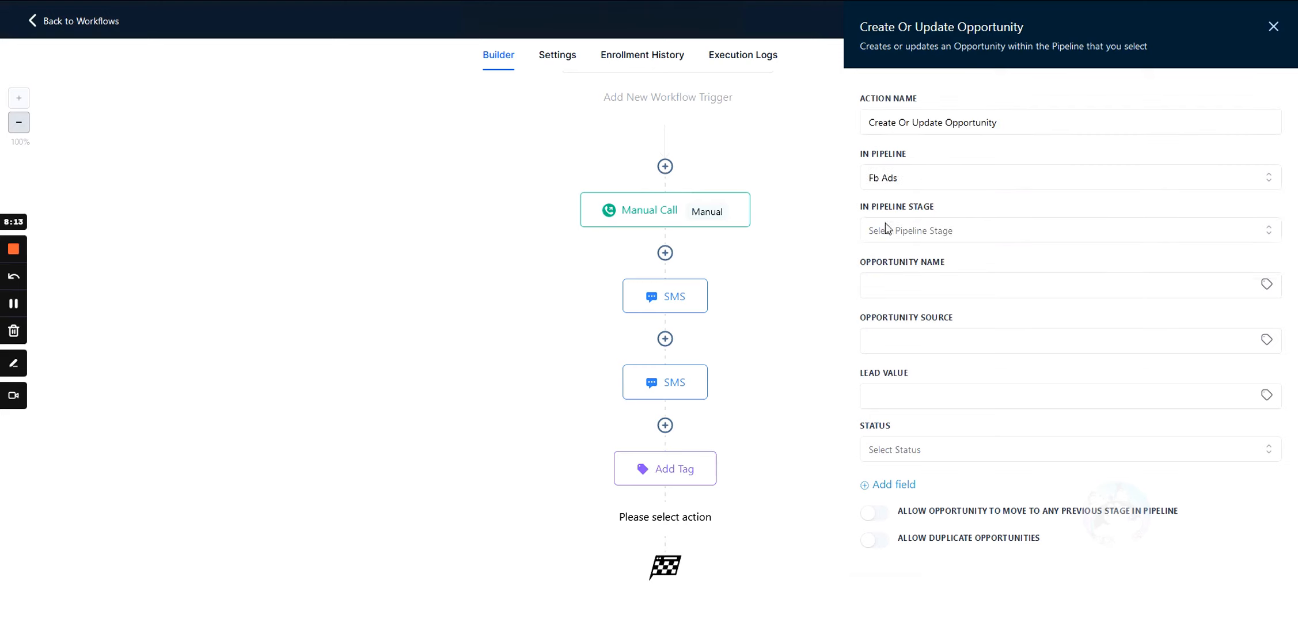
click(888, 229)
click(892, 293)
- Set the opportunity name to the contact's Full Name custom value and enter FB Ads as the opportunity source
click(884, 284)
click(1267, 284)
click(1196, 334)
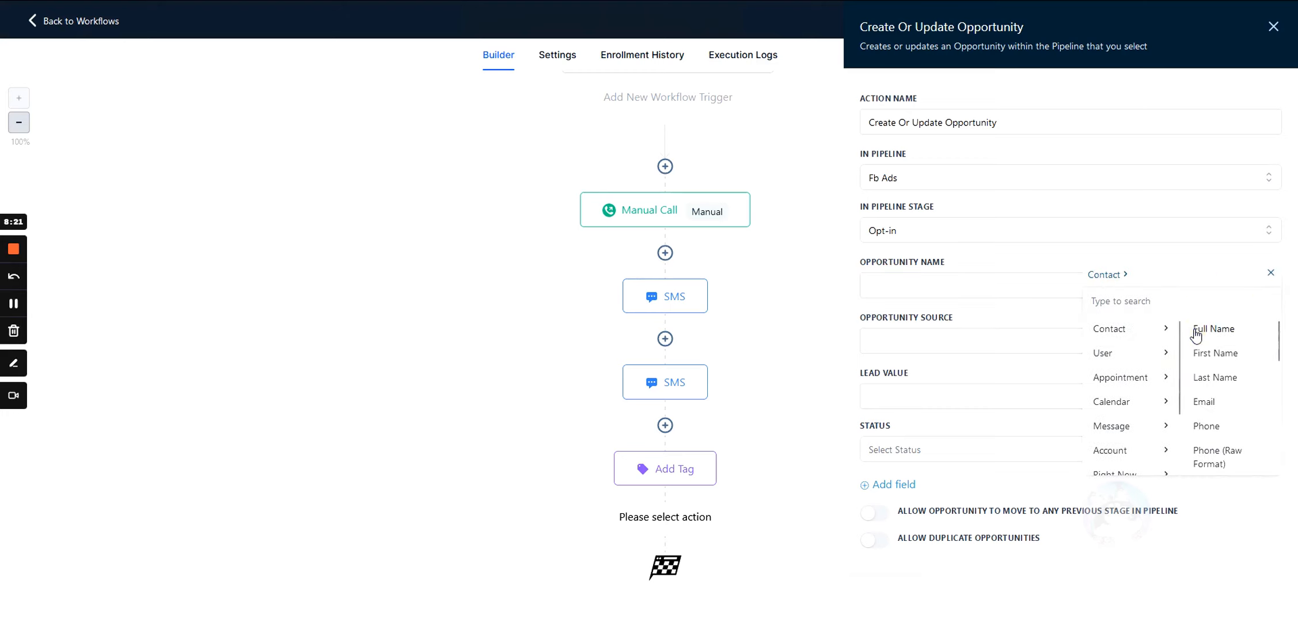
click(1217, 330)
click(936, 341)
text(FB Ads)
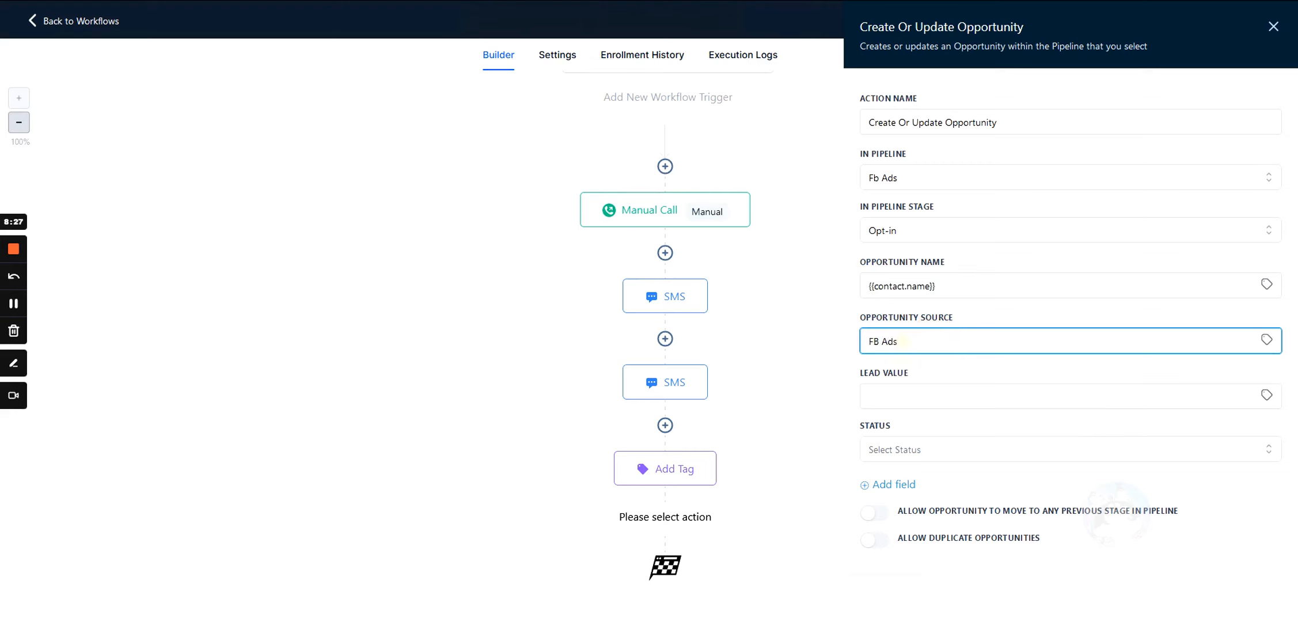
drag(901, 341, 845, 346)
- Set the opportunity's lead value to 1500 and its status to open
click(905, 399)
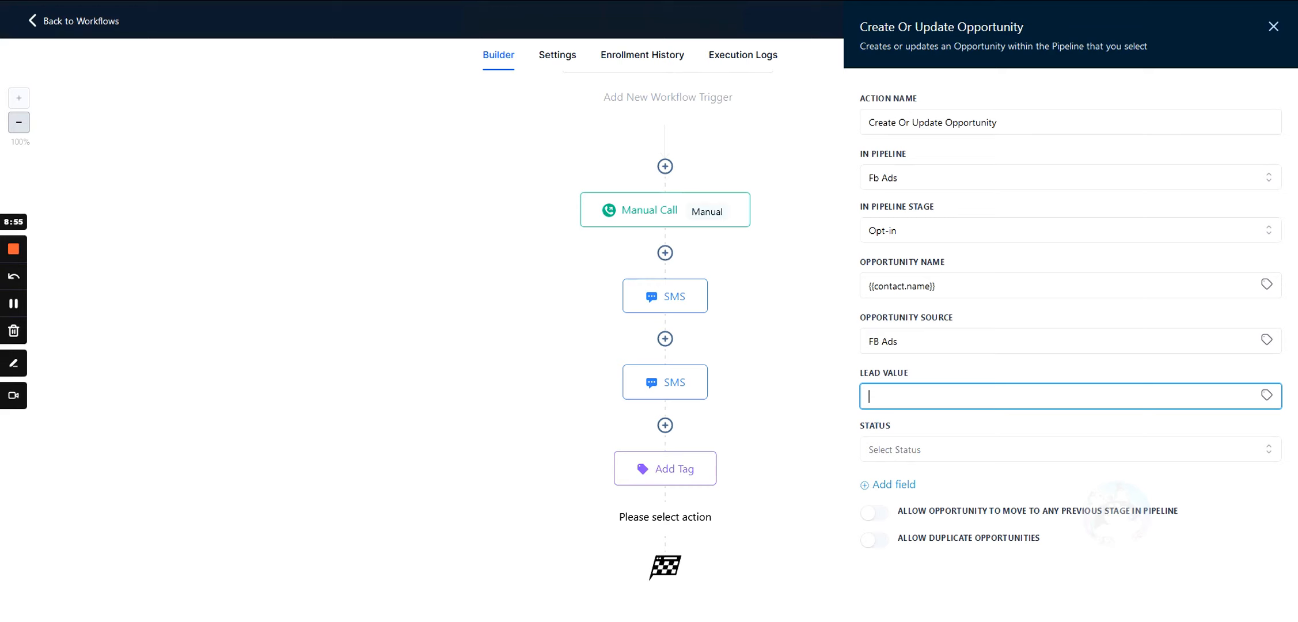
text(1500)
click(911, 381)
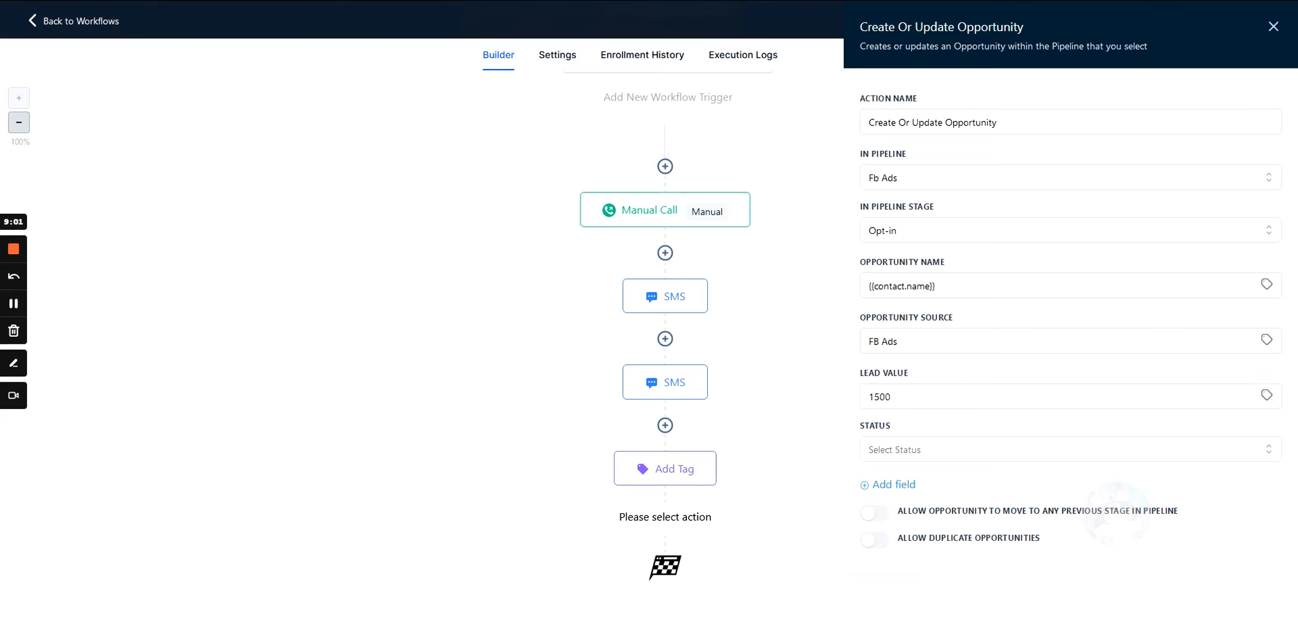
drag(916, 397, 784, 411)
click(928, 370)
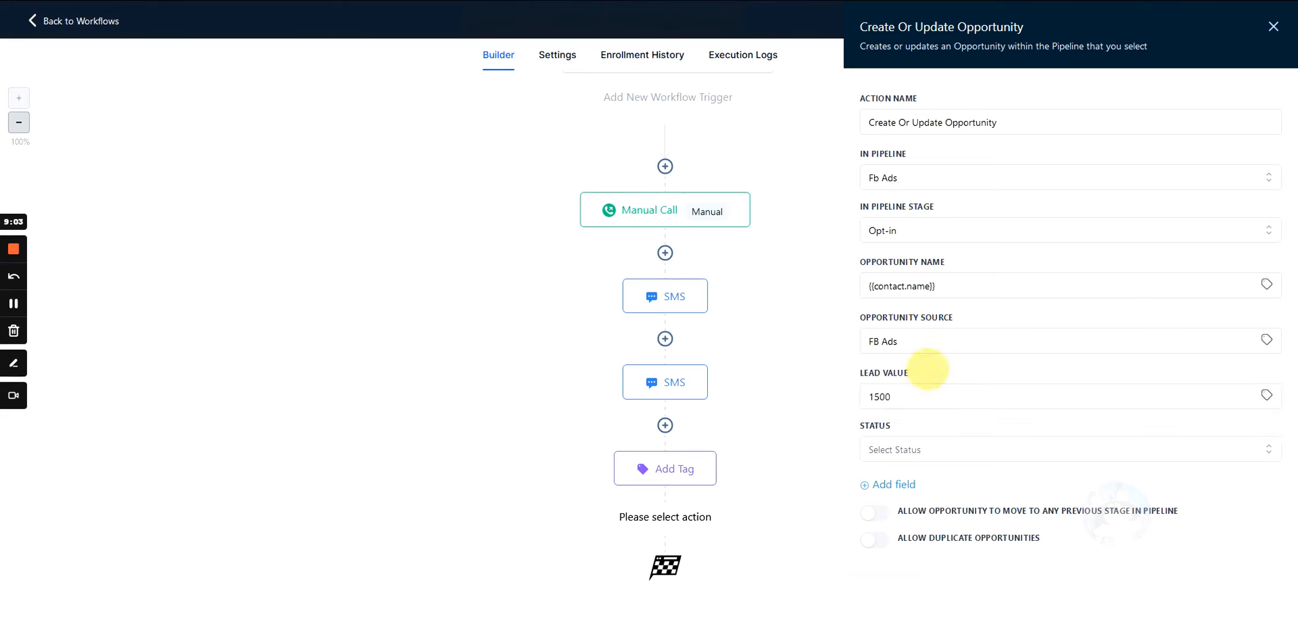
click(907, 448)
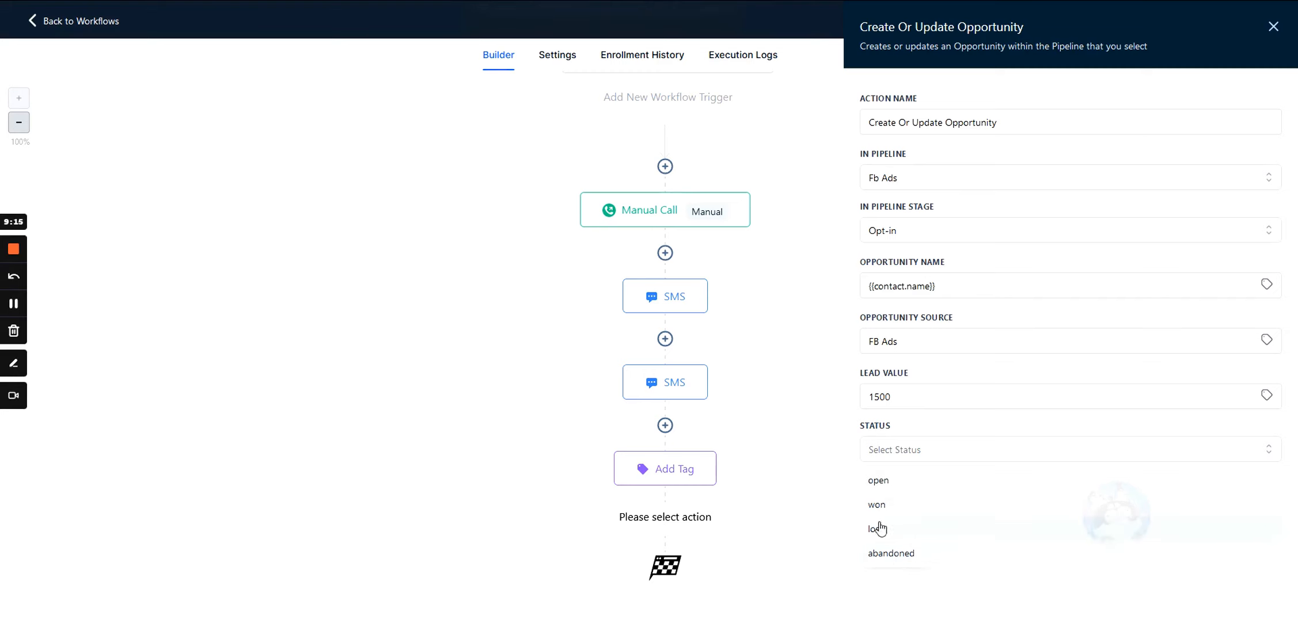
click(885, 485)
click(901, 449)
click(886, 481)
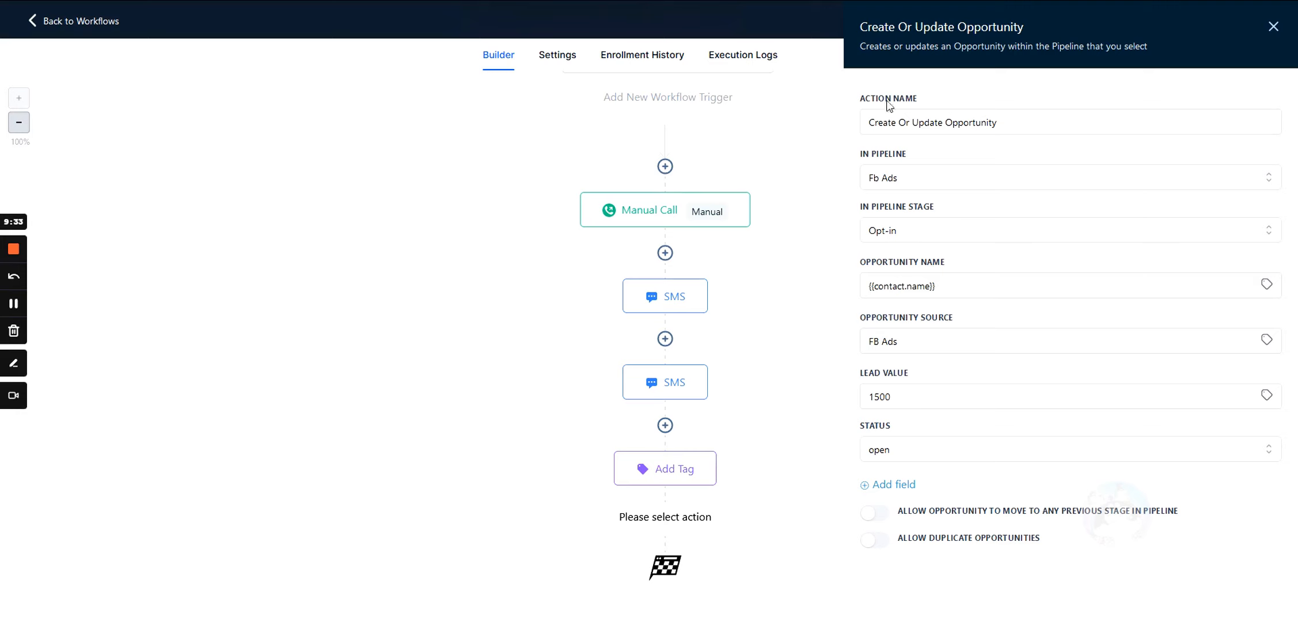
double_click(986, 128)
click(968, 154)
- Allow the opportunity to move to any previous stage in the pipeline, and save the action to the workflow
drag(881, 523, 1039, 542)
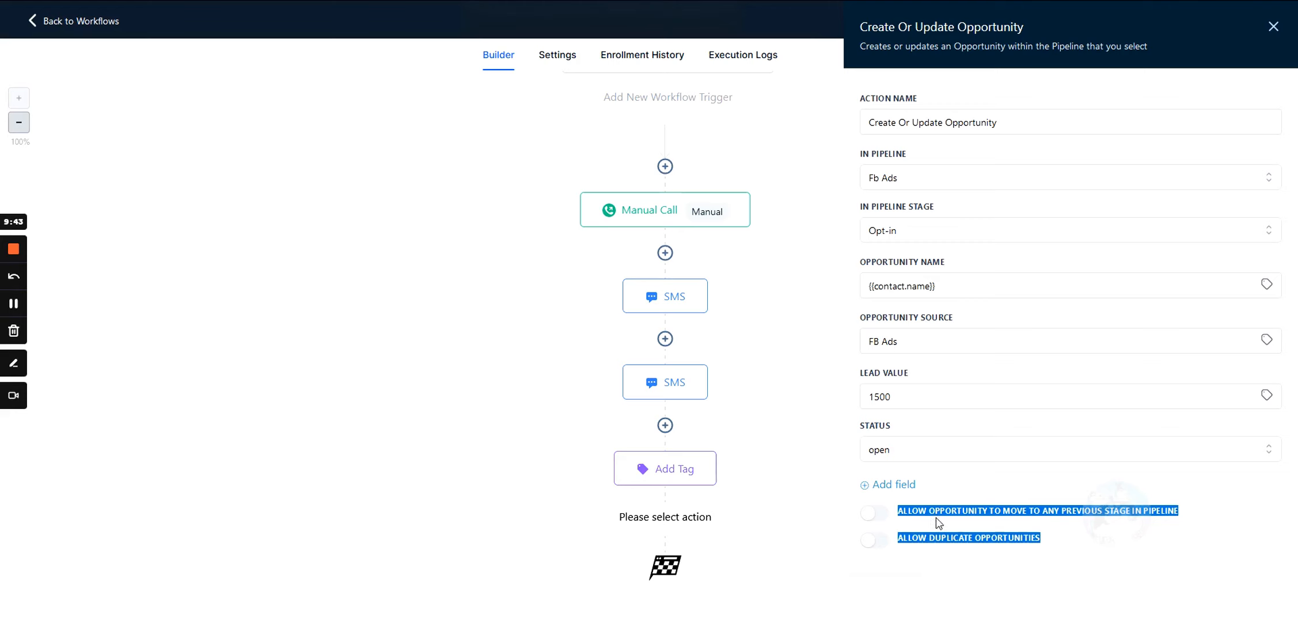
click(868, 519)
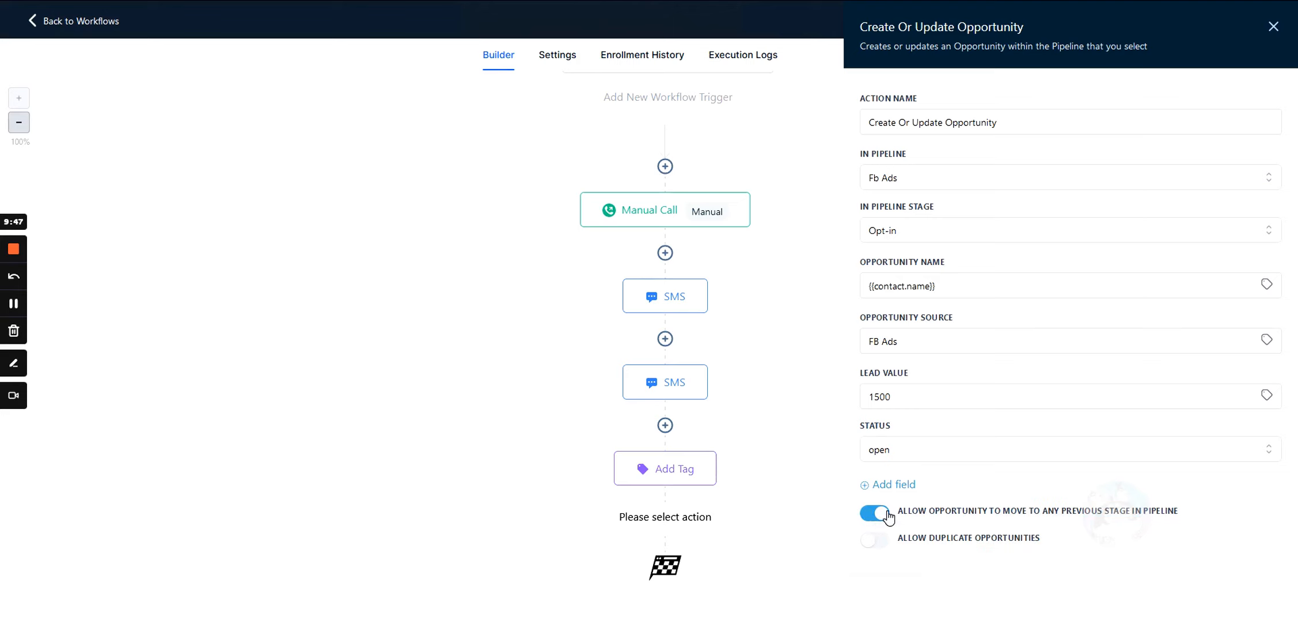
mouse_move(904, 517)
mouse_down()
mouse_move(1185, 512)
mouse_move(895, 520)
mouse_up()
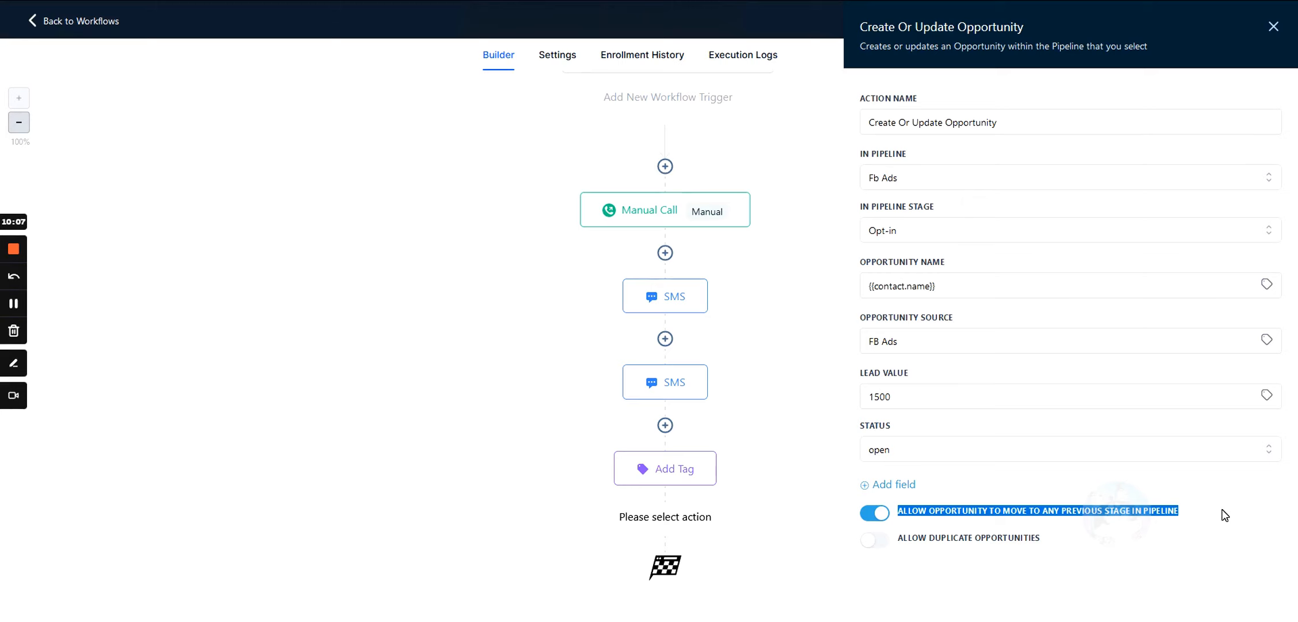
triple_click(937, 540)
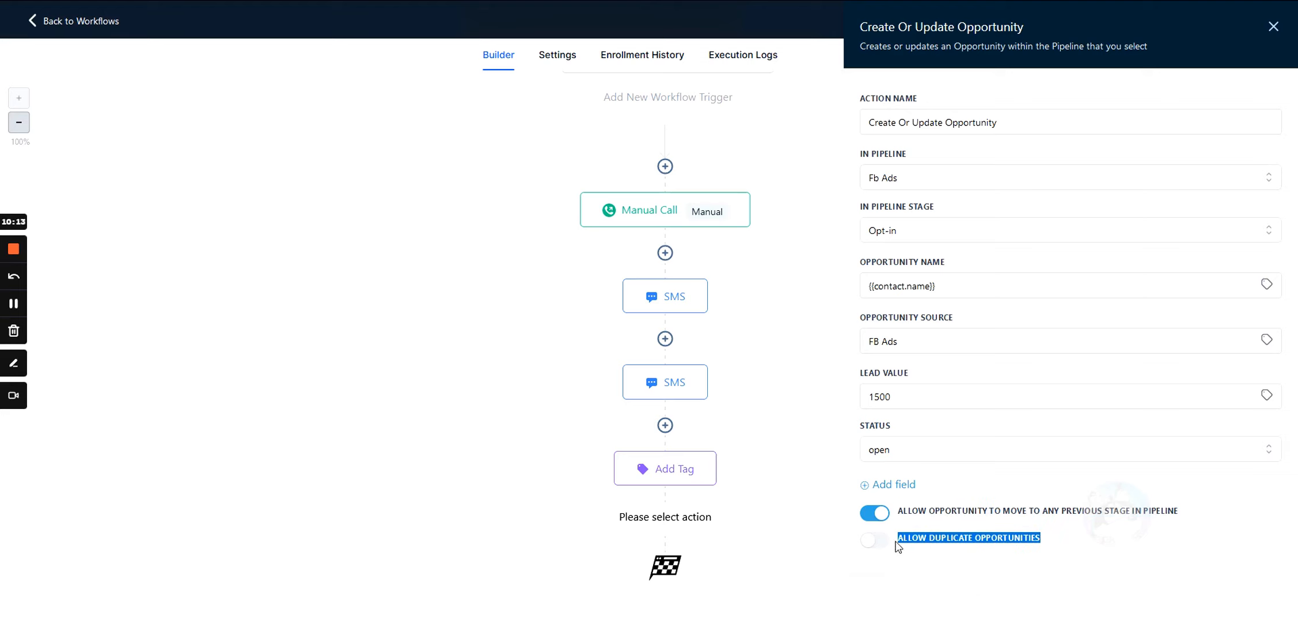
drag(897, 540, 1066, 540)
click(1066, 540)
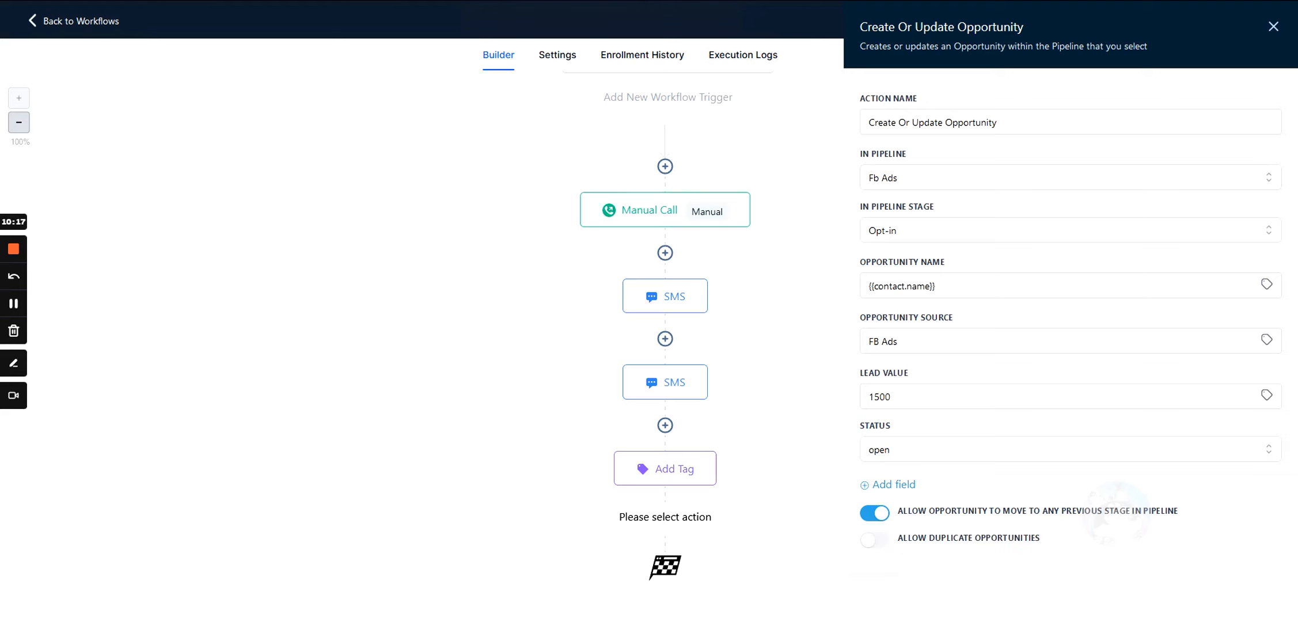
scroll(806, 458, down, 1)
- Start a new action after the Create Or Update Opportunity step and examine the available CRM actions against the existing workflow
click(666, 527)
scroll(976, 427, down, 3)
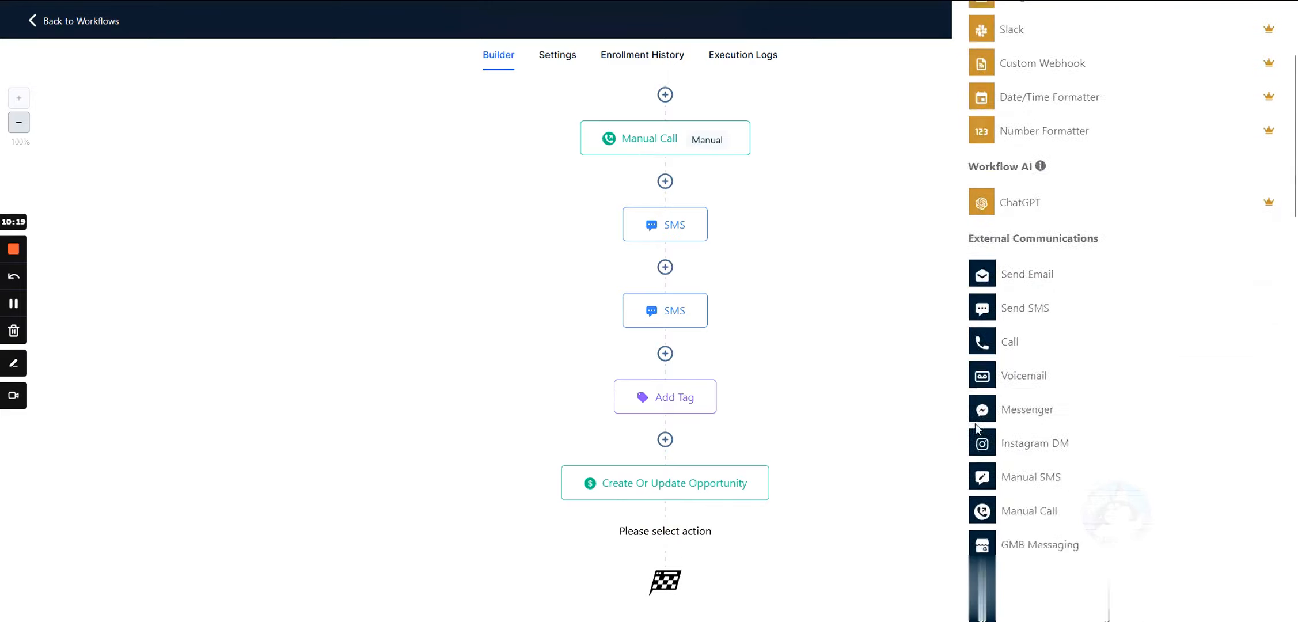
scroll(1014, 403, down, 3)
scroll(1056, 375, down, 8)
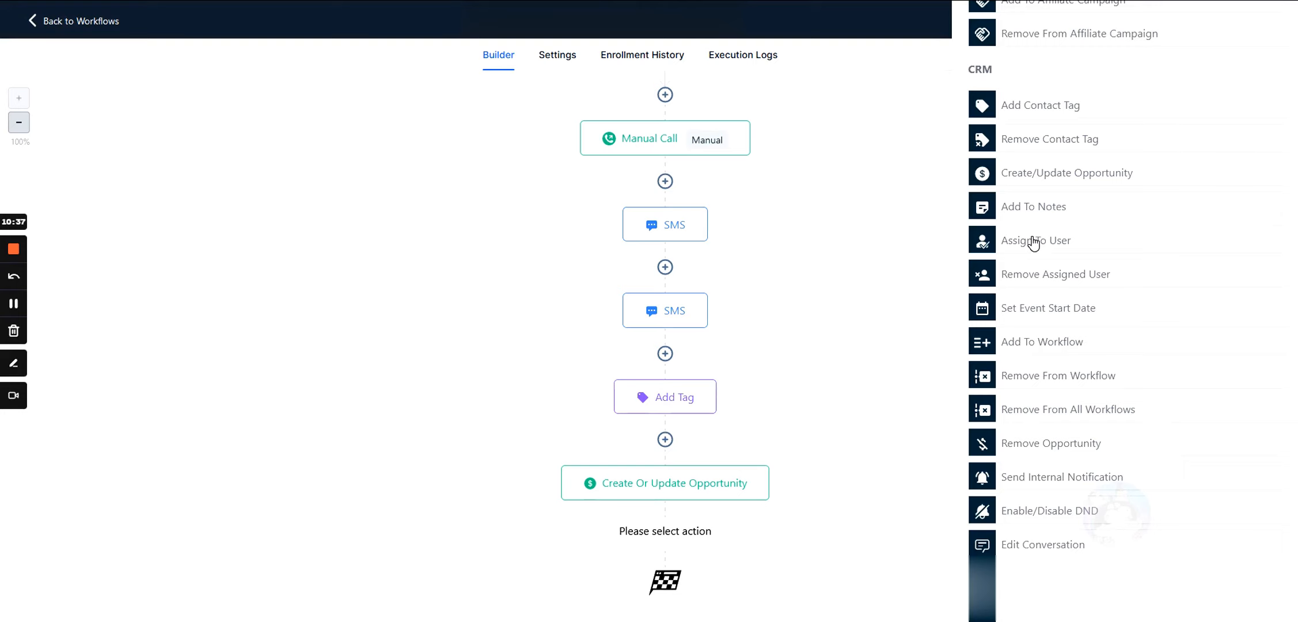
scroll(611, 314, up, 3)
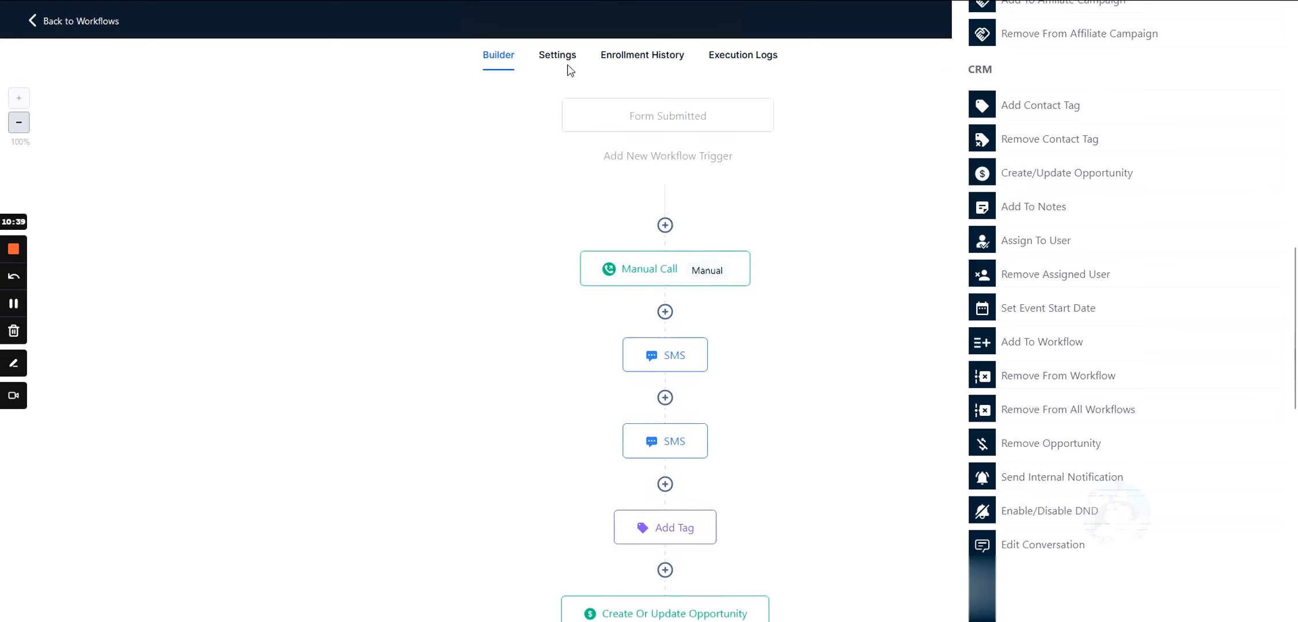
scroll(554, 318, down, 3)
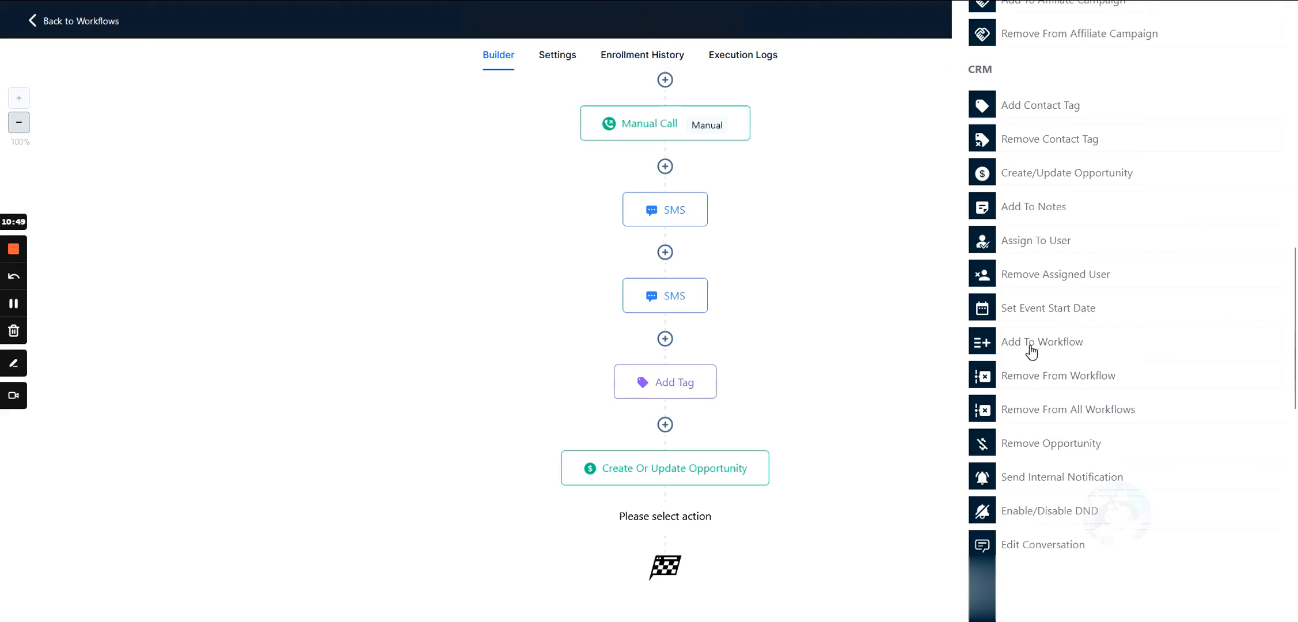
scroll(789, 319, up, 3)
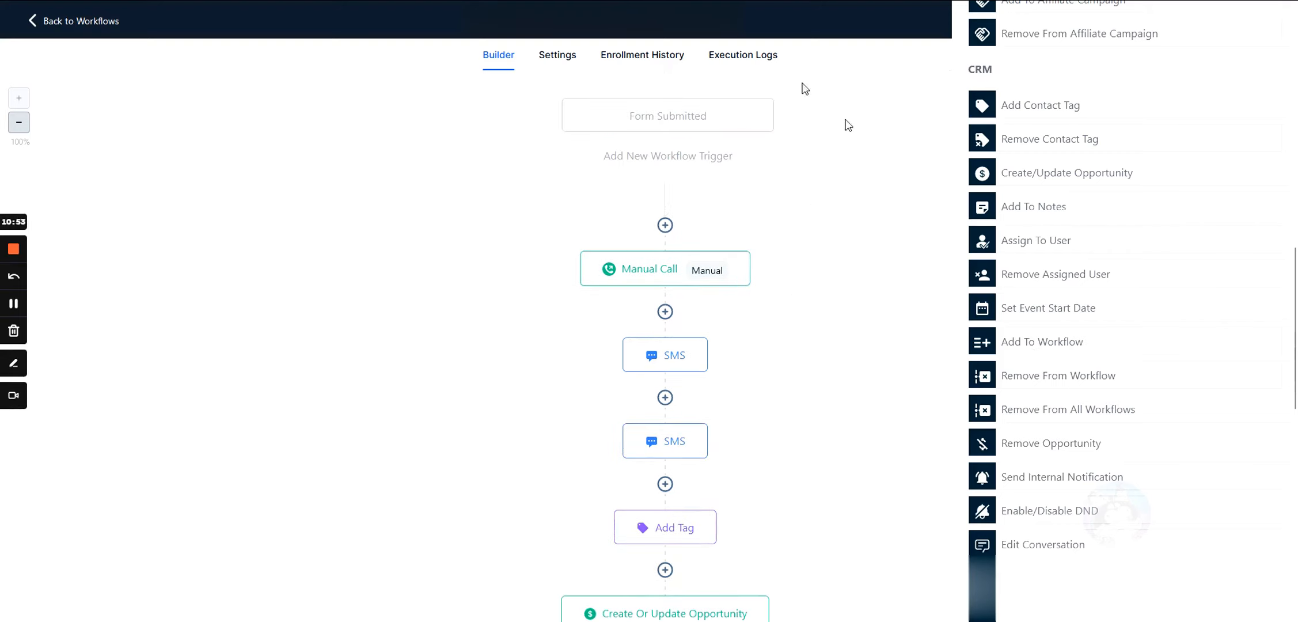
scroll(741, 216, down, 3)
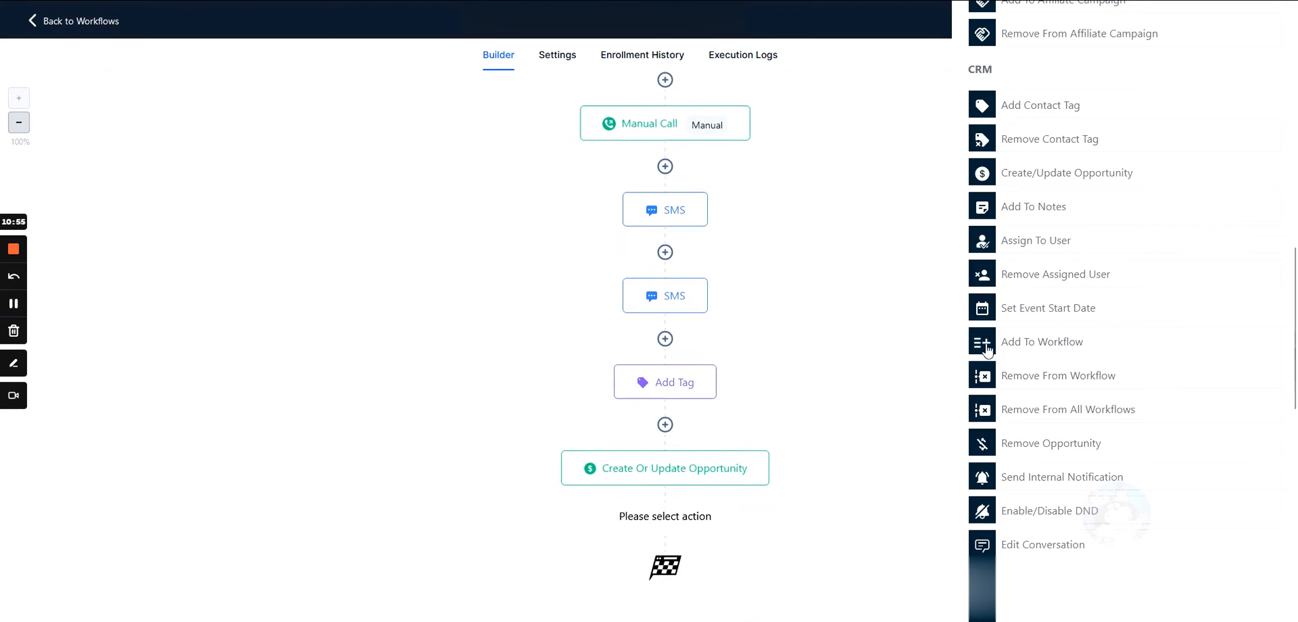
scroll(759, 223, up, 3)
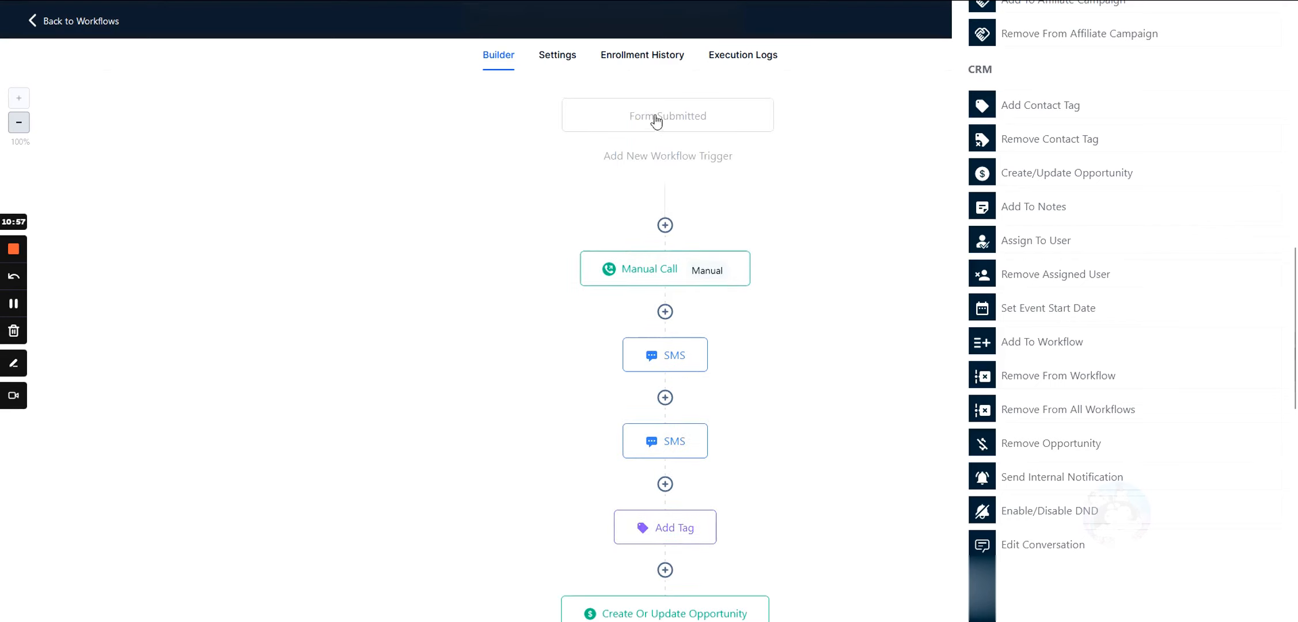
scroll(664, 220, down, 3)
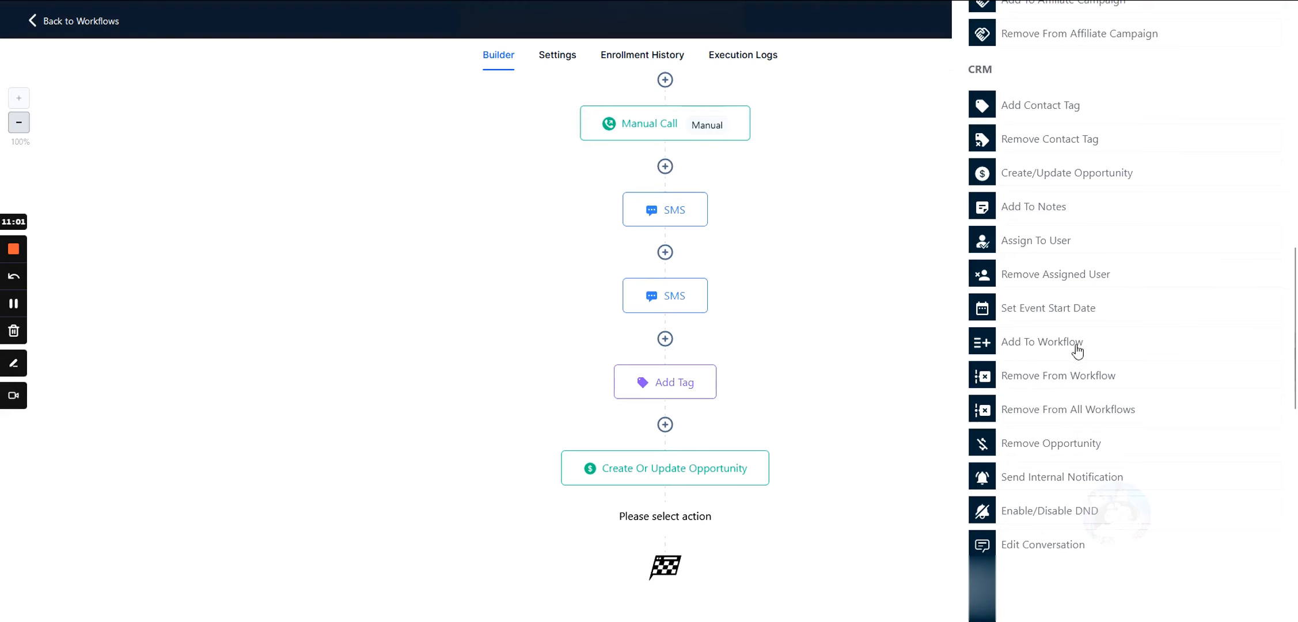
scroll(1040, 350, down, 3)
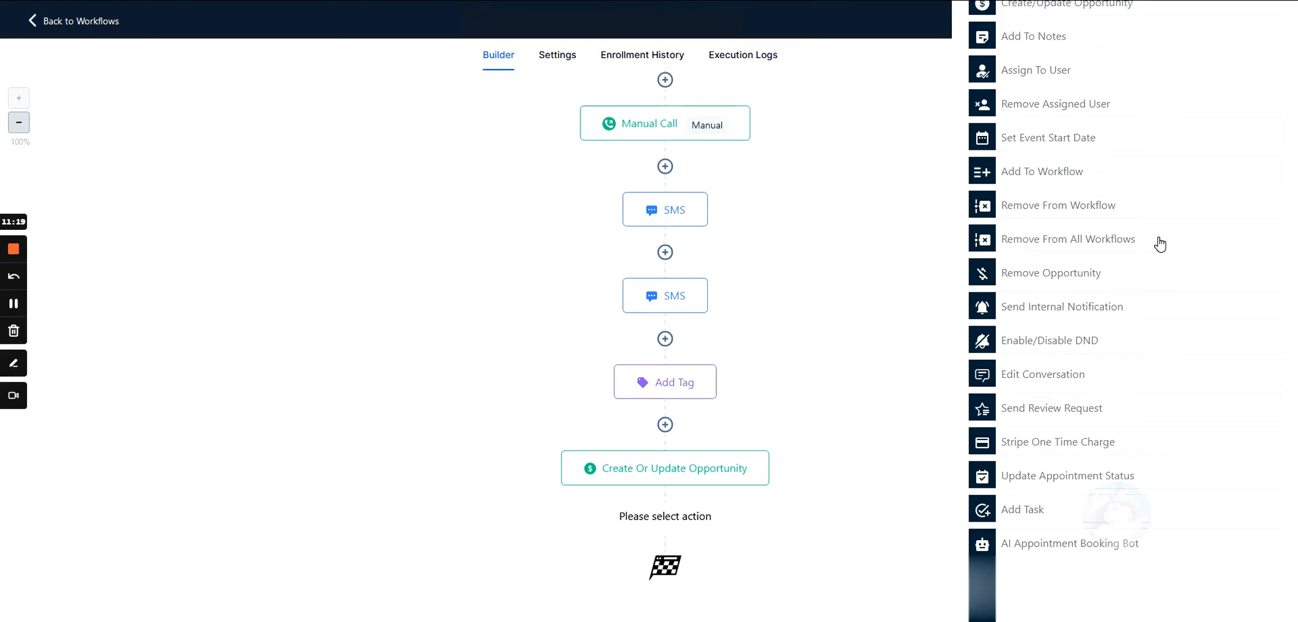
- View the Remove From All Workflows action, switch off Include Current Workflow, and leave it without adding it
click(1046, 239)
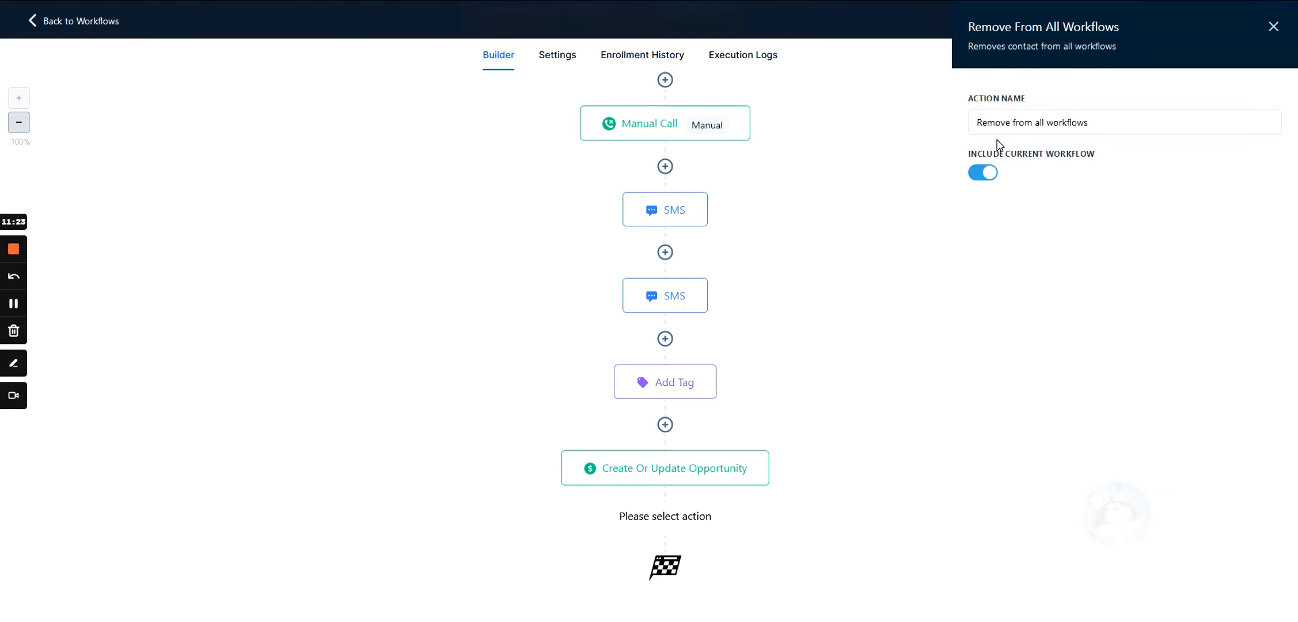
click(985, 173)
drag(978, 154, 1122, 163)
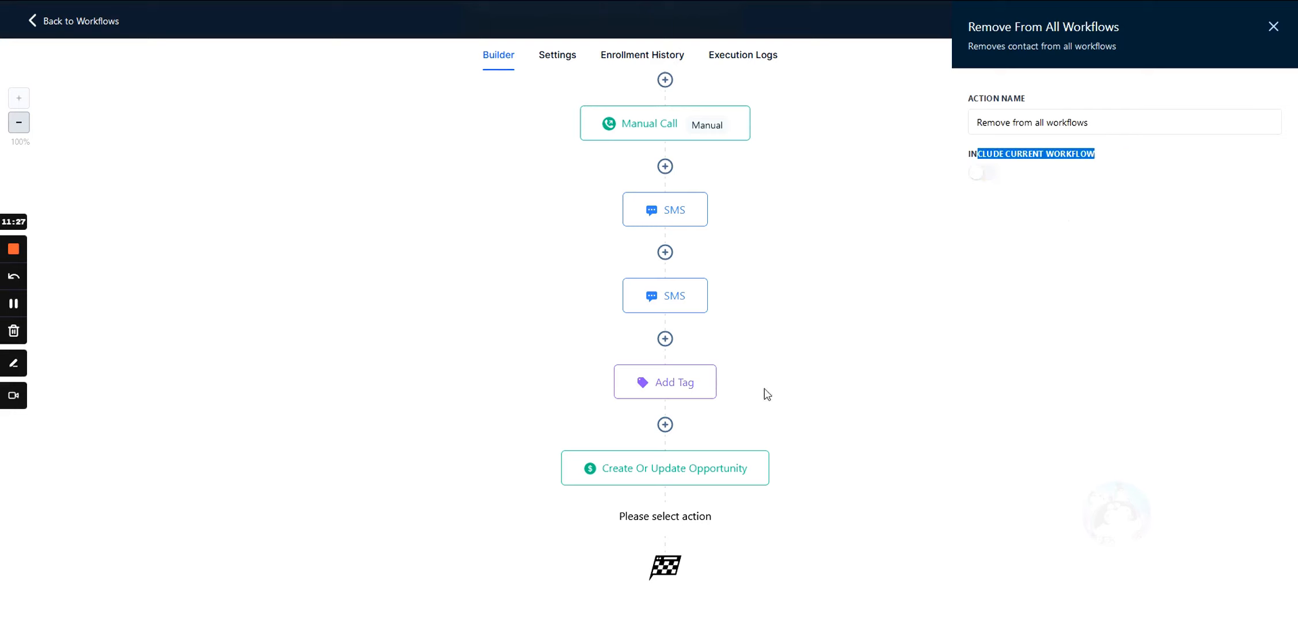
click(800, 531)
- Reopen the action choices for the step following the opportunity and review the CRM actions for workflow removal, opportunity removal and internal notifications
click(665, 530)
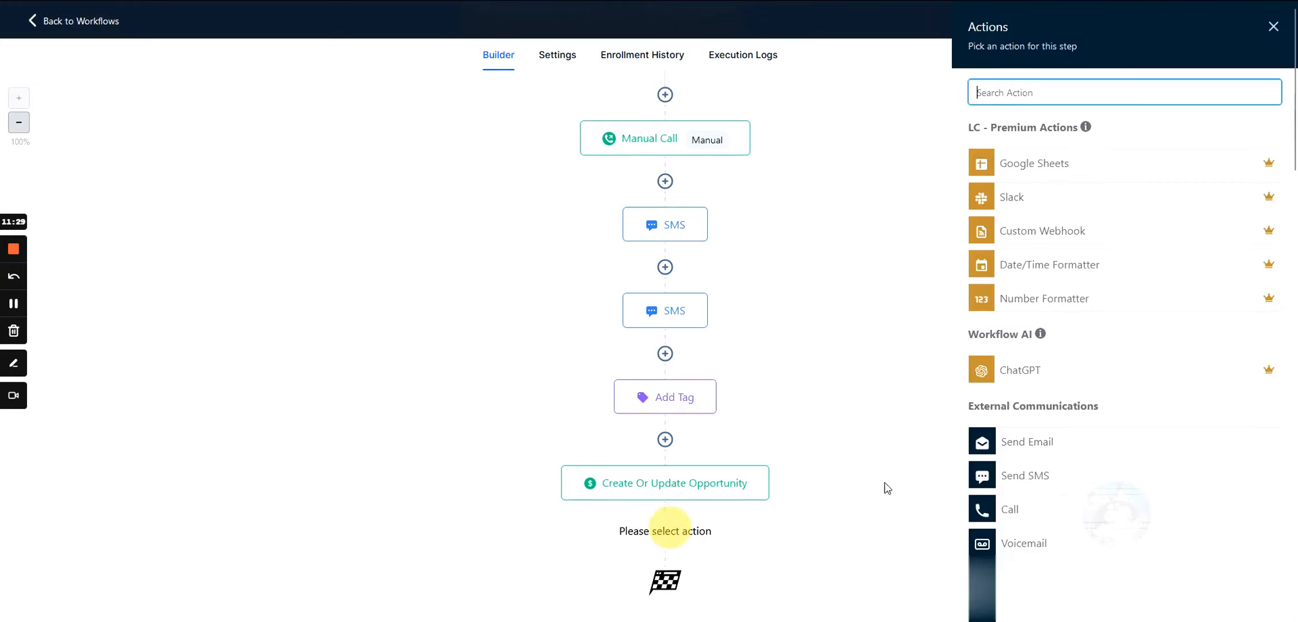
scroll(1109, 477, down, 5)
scroll(1109, 477, down, 3)
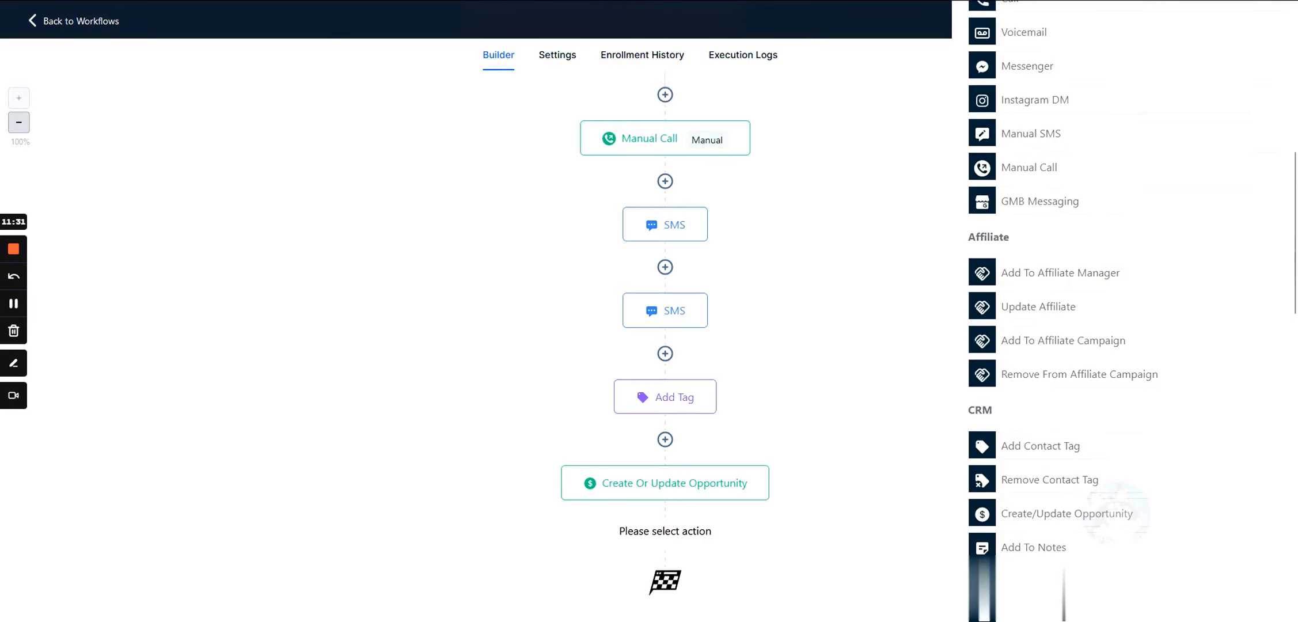
scroll(1031, 275, down, 6)
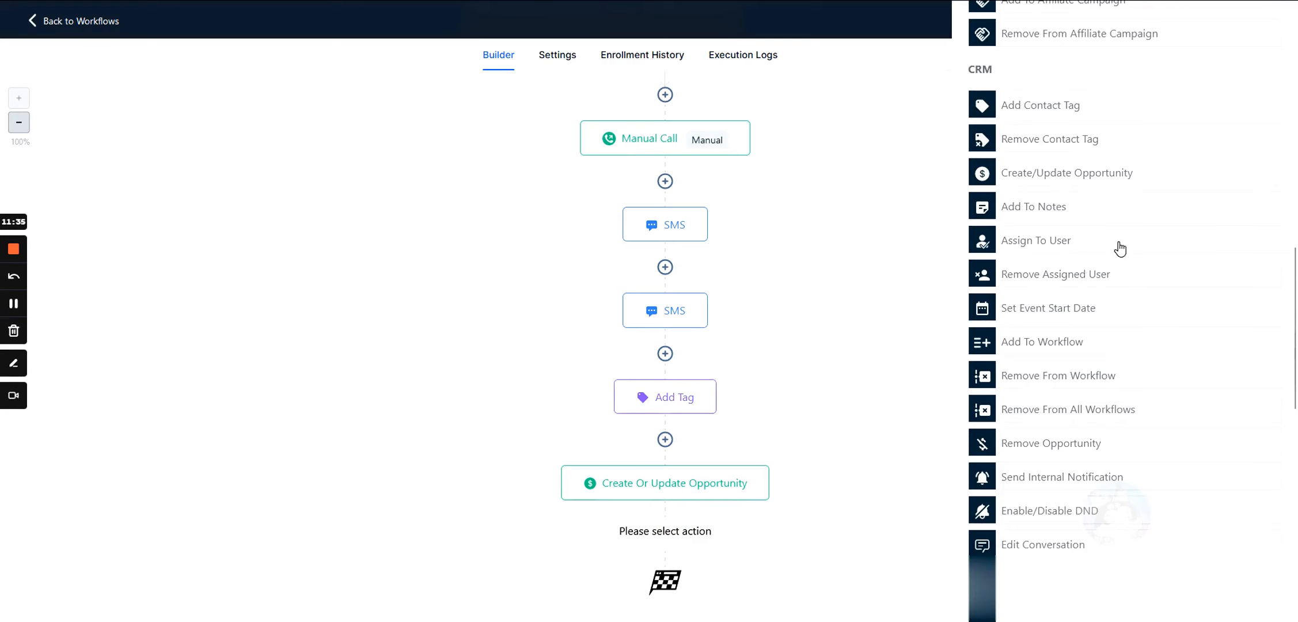
scroll(1120, 248, down, 3)
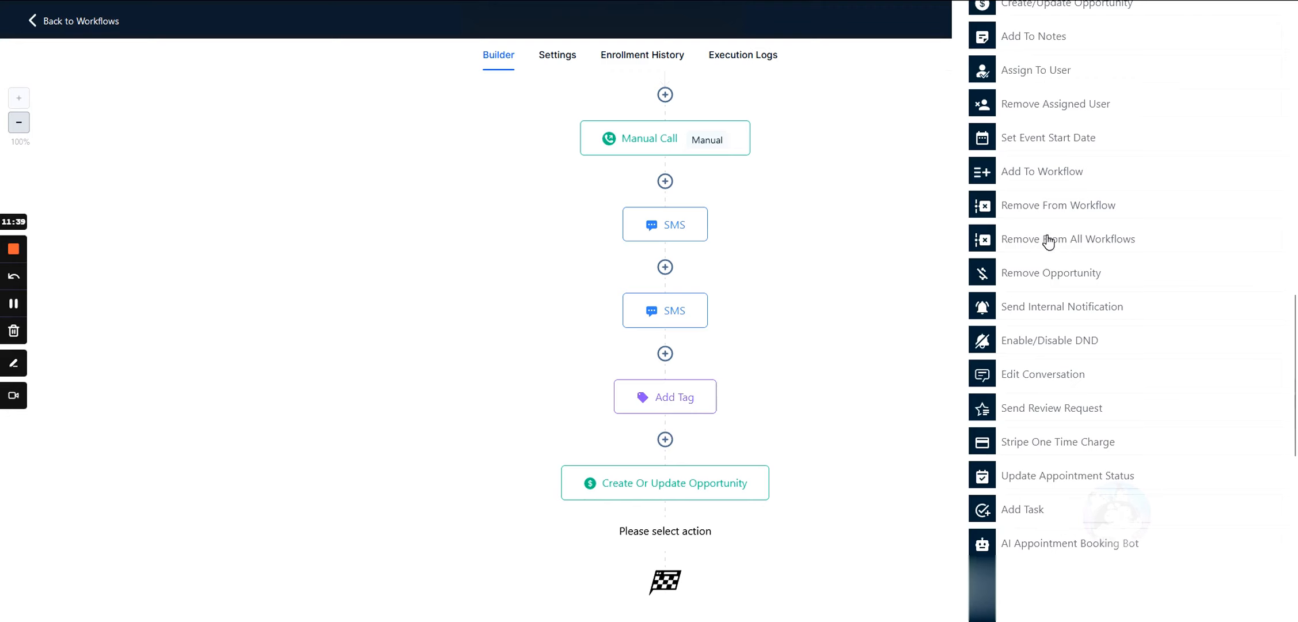
scroll(1047, 243, up, 2)
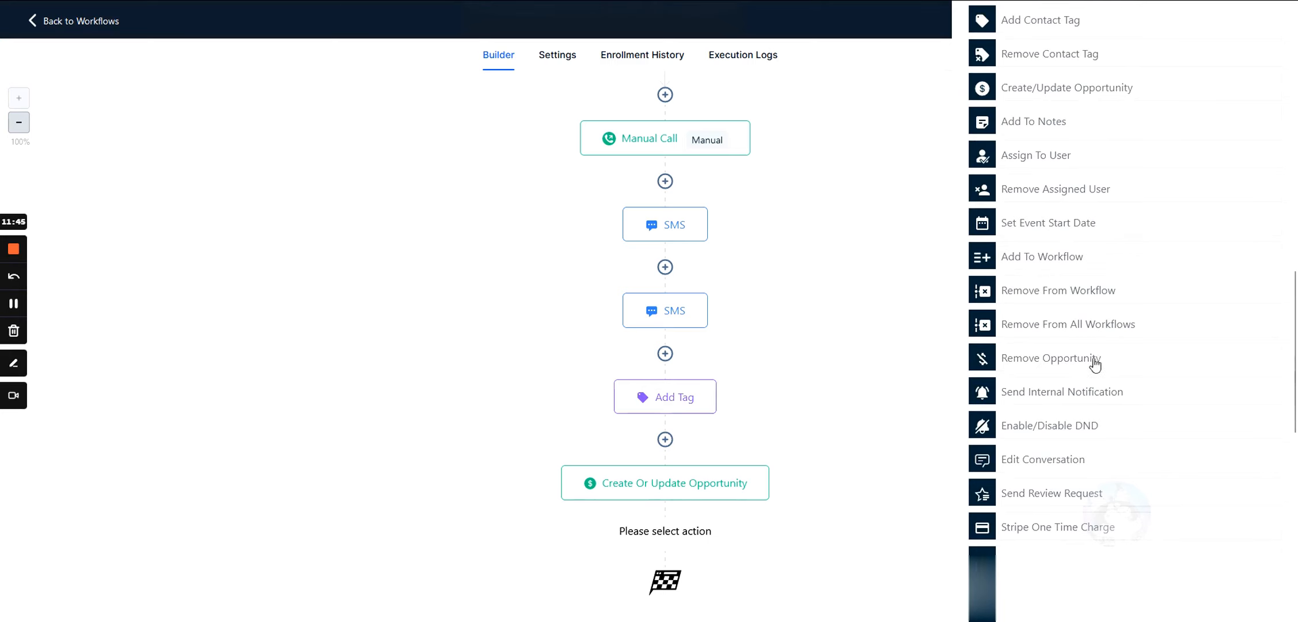
scroll(1083, 351, down, 2)
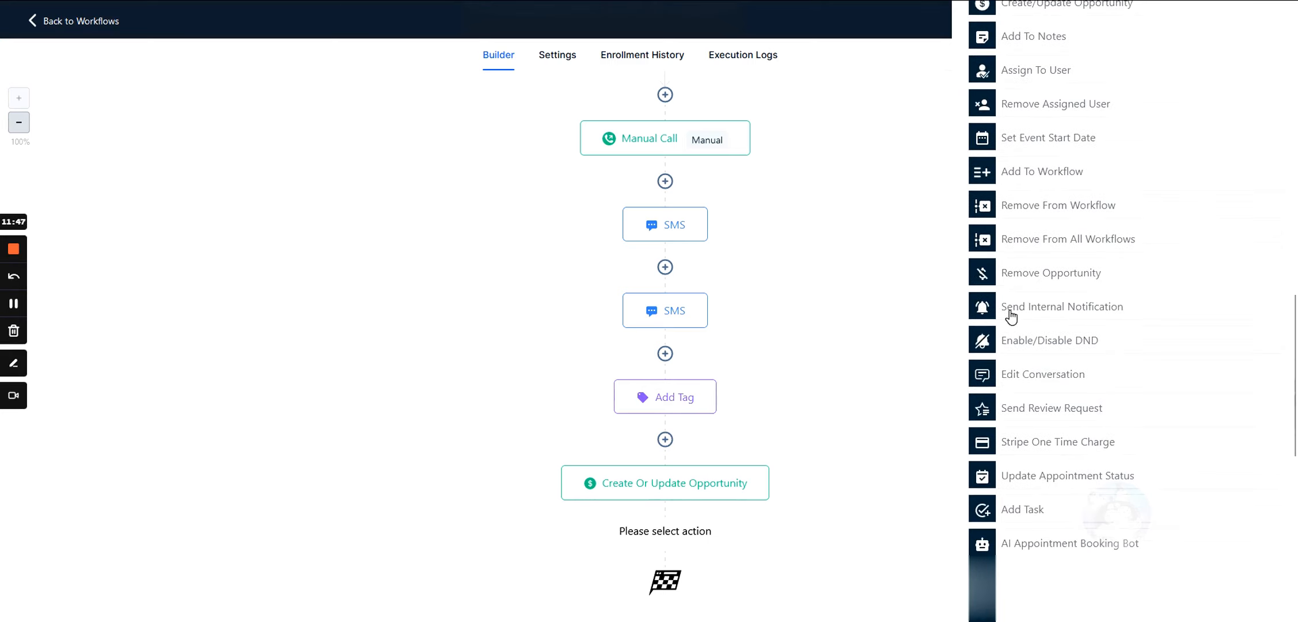
- Review the communication, affiliate and CRM actions on offer against the existing workflow, from the Form Submitted trigger down to the opportunity step
scroll(1011, 315, up, 15)
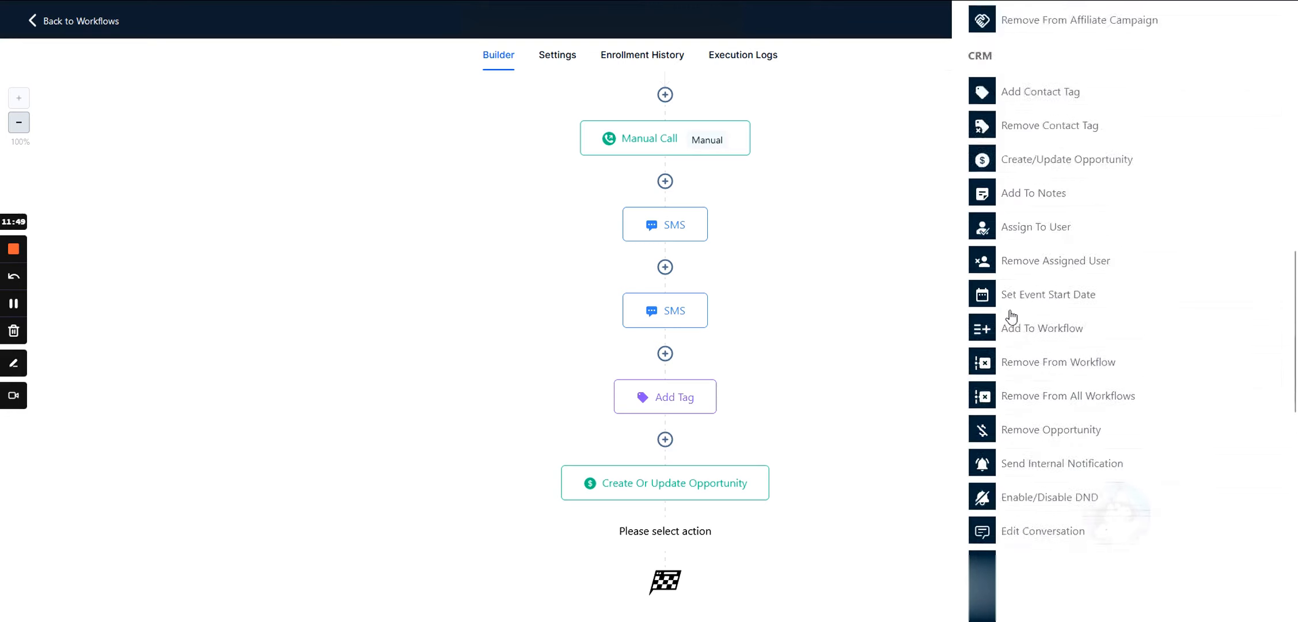
scroll(1010, 312, up, 2)
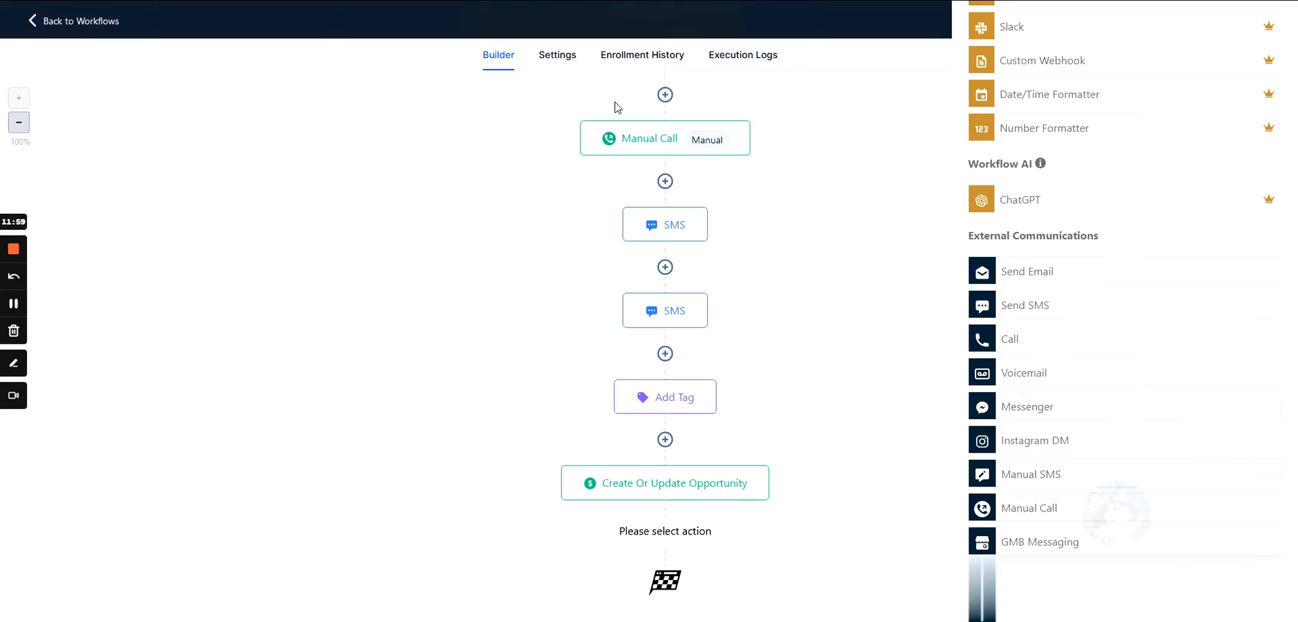
scroll(537, 104, up, 2)
scroll(537, 156, down, 2)
scroll(603, 186, up, 3)
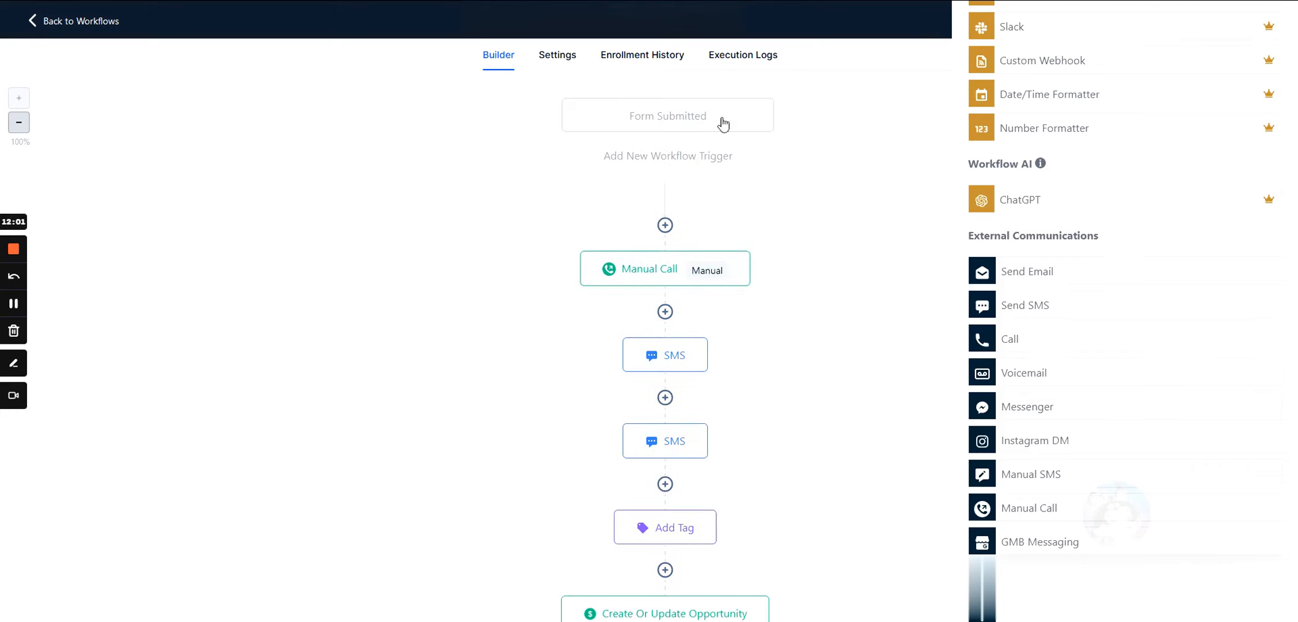
scroll(627, 253, down, 3)
scroll(1017, 353, down, 5)
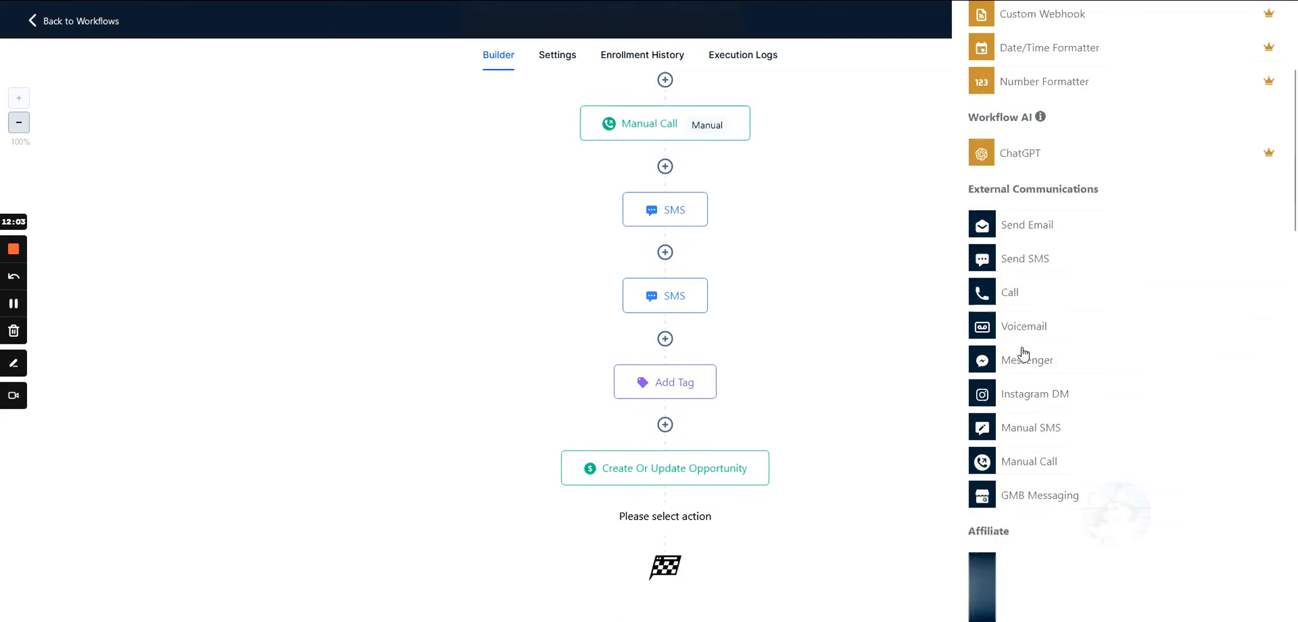
scroll(1013, 351, down, 1)
scroll(1016, 334, up, 4)
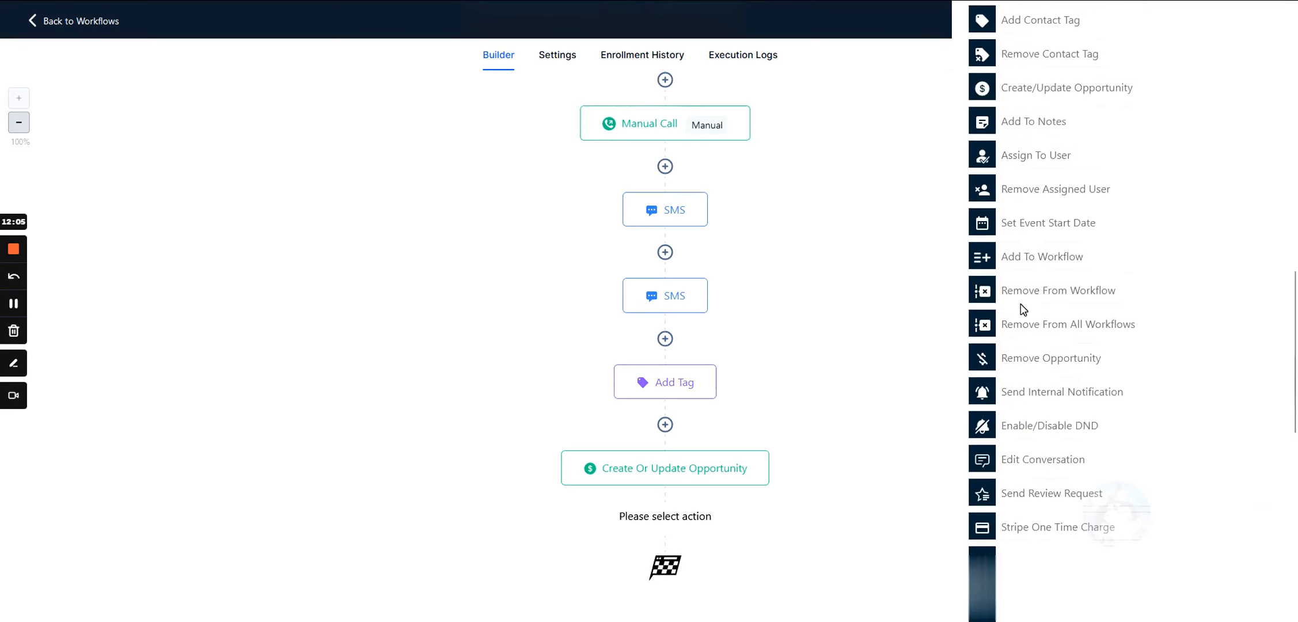
- Start an Internal Notification action of type SMS with Custom Number as the user type
scroll(1016, 346, down, 3)
click(1018, 392)
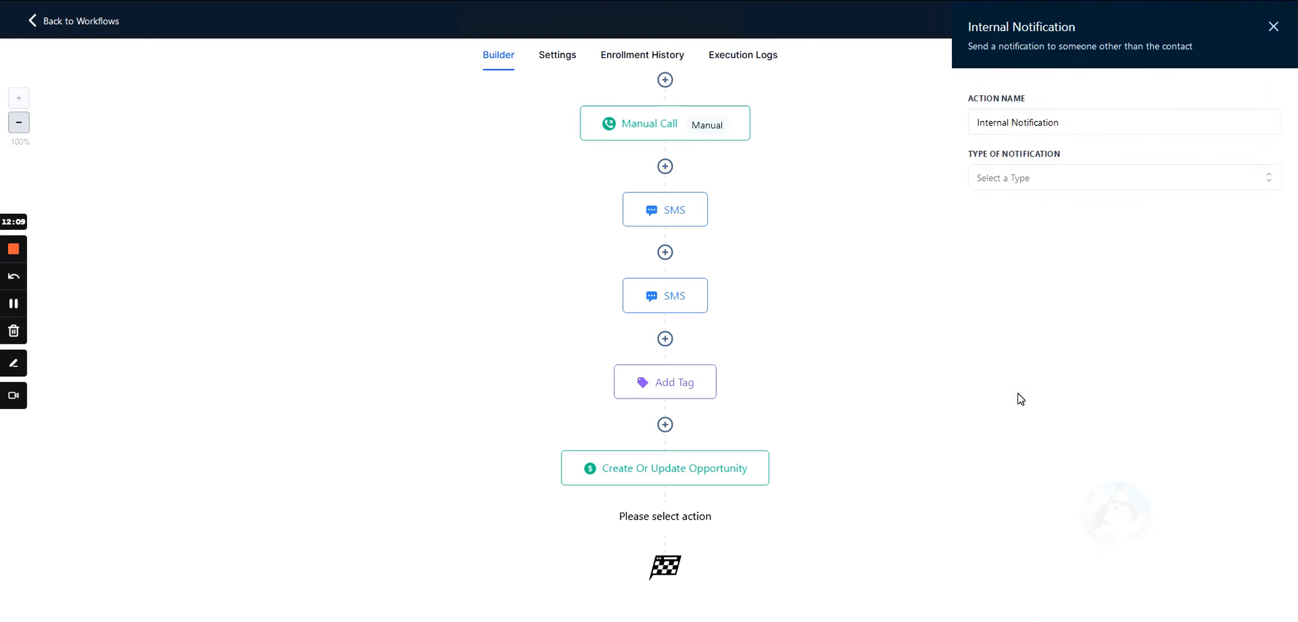
click(1018, 178)
click(999, 263)
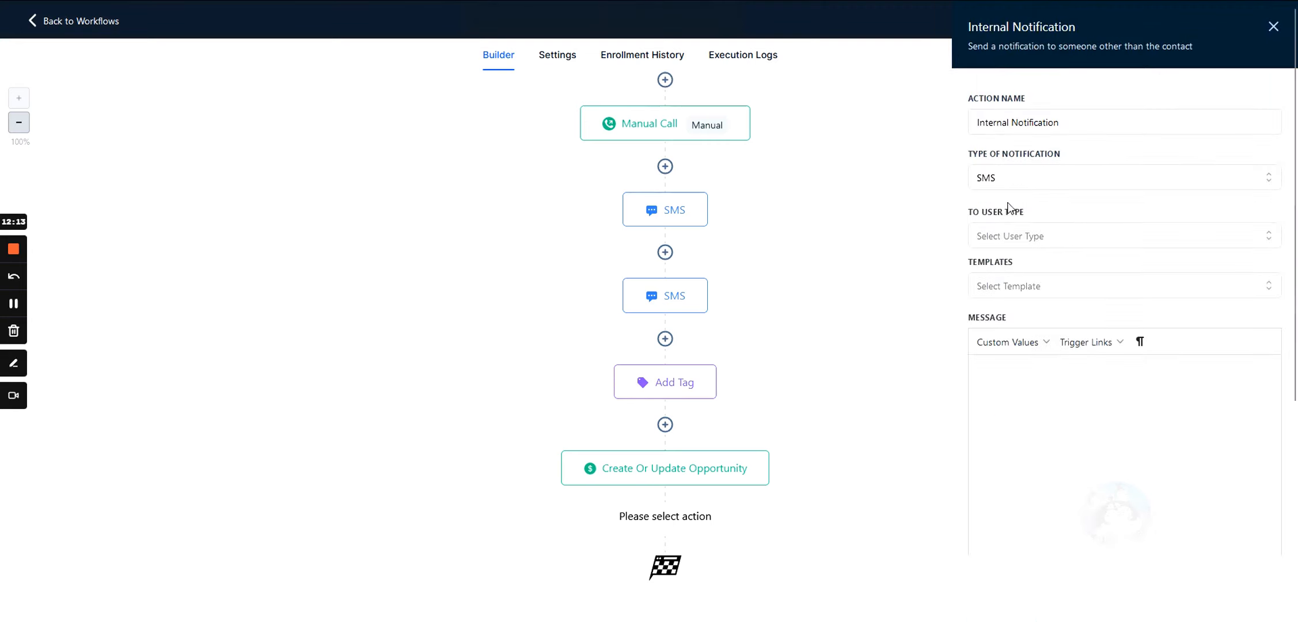
click(1005, 238)
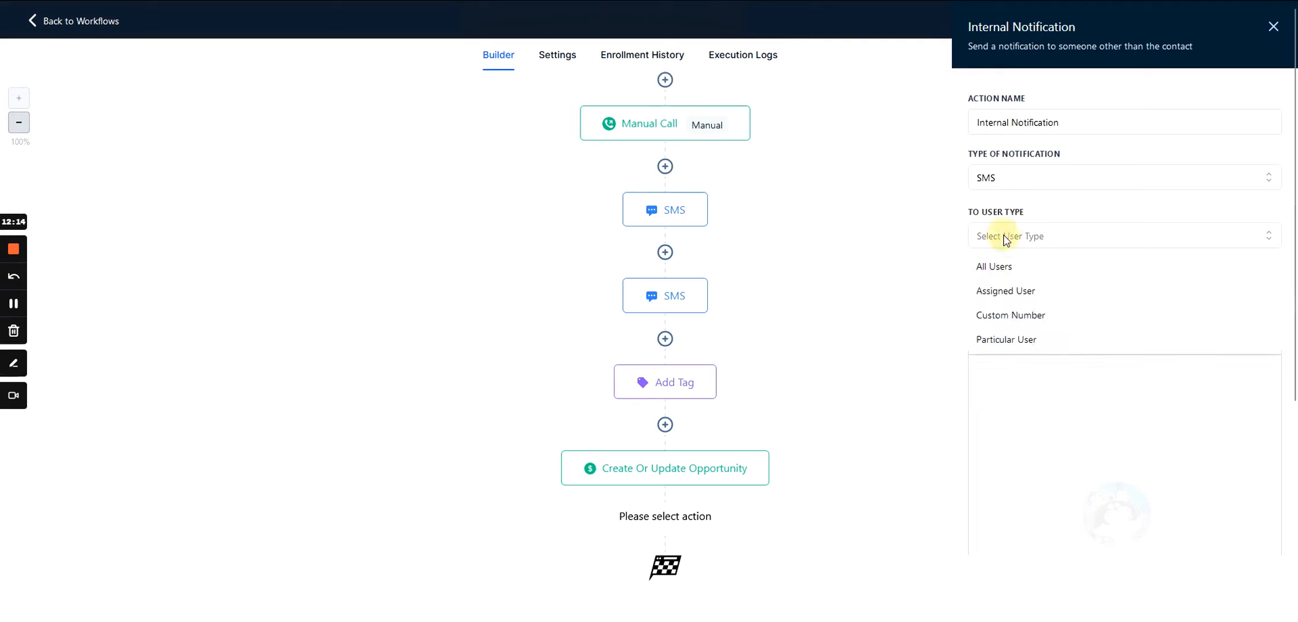
click(1012, 315)
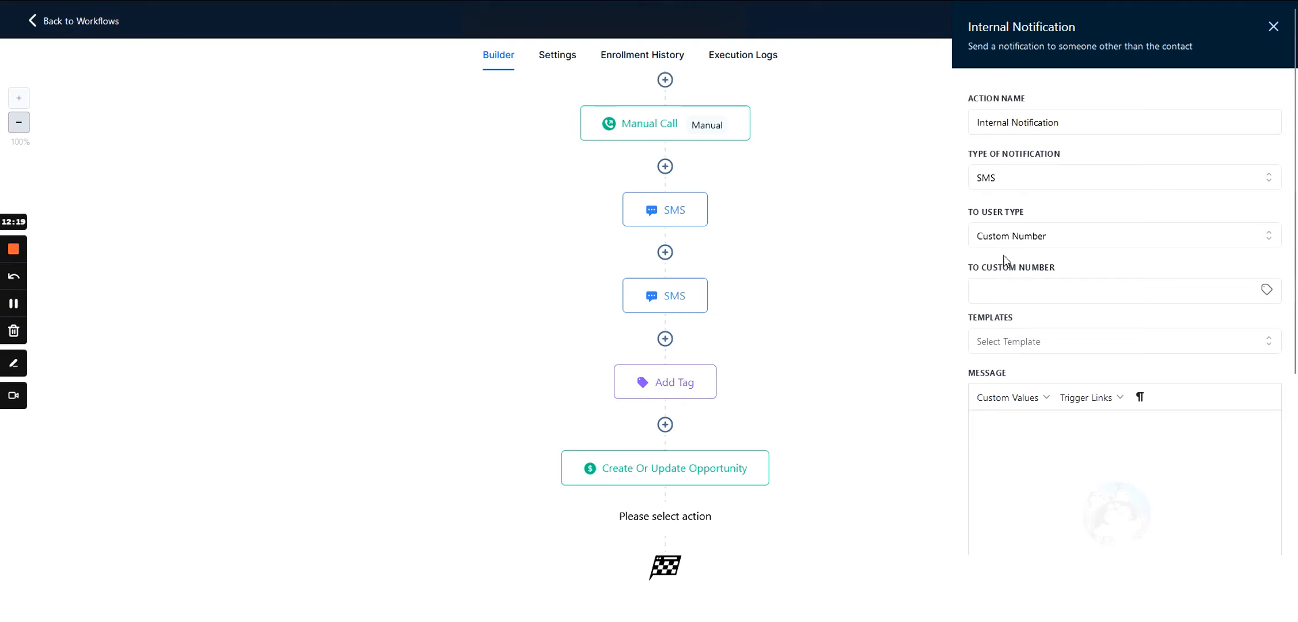
- Fill the notification's custom number with the Client POC custom value
click(1267, 289)
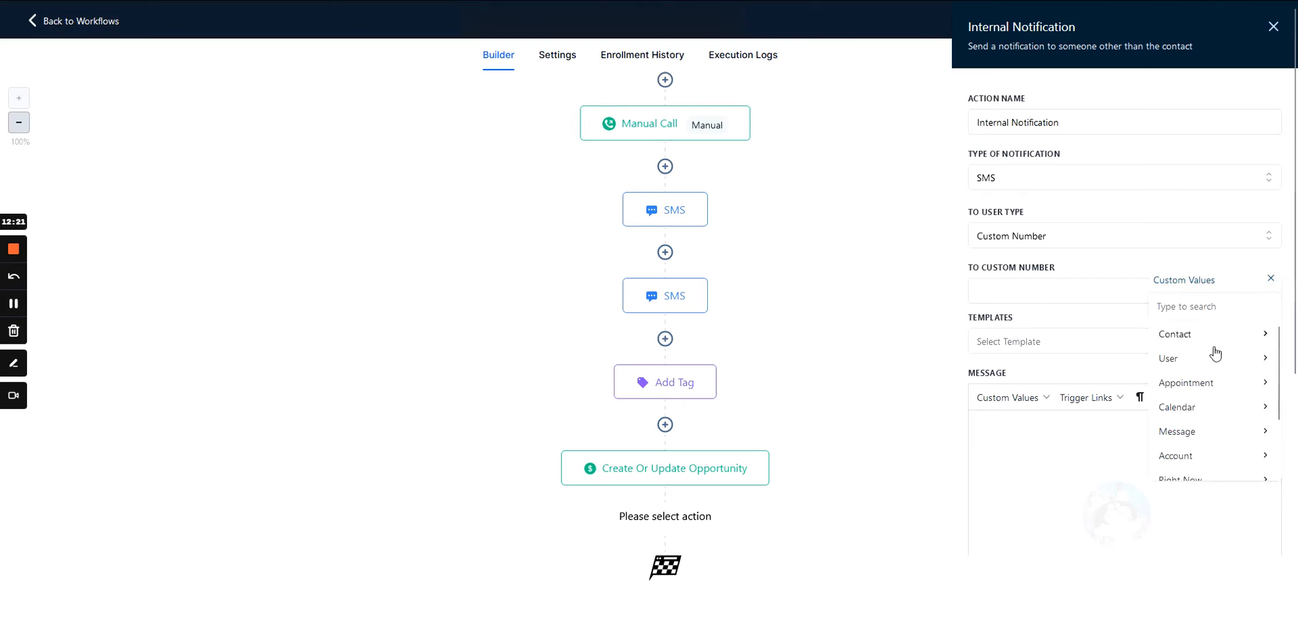
scroll(1212, 354, down, 2)
click(1206, 469)
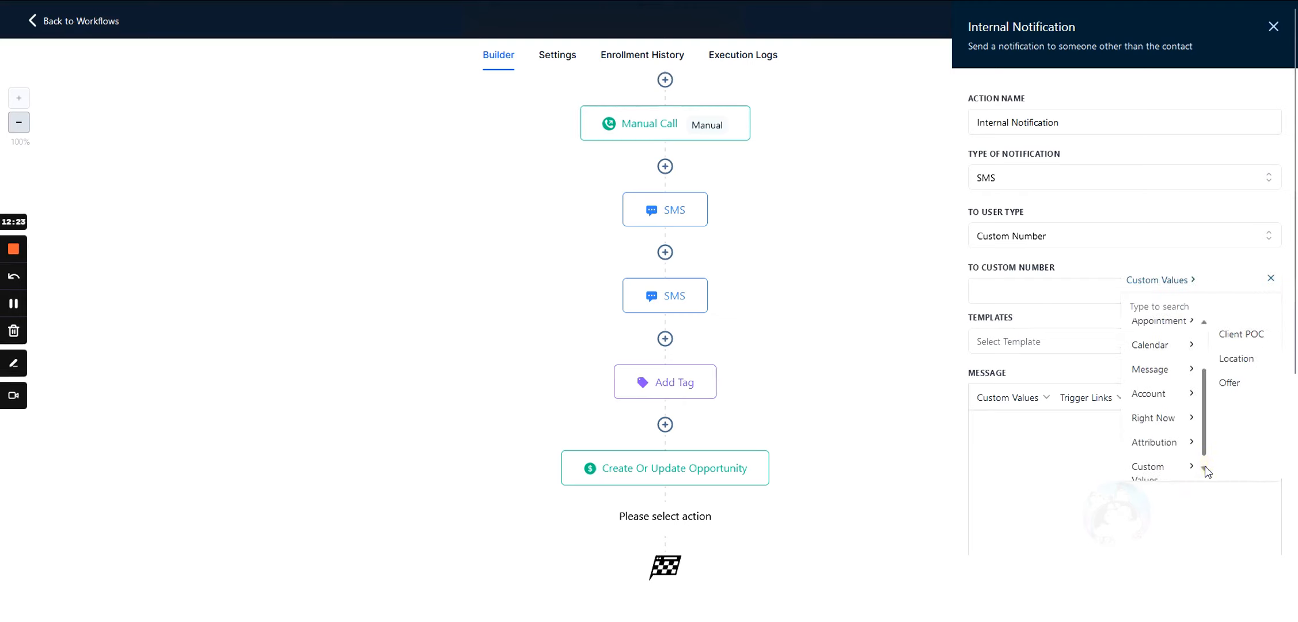
click(1232, 340)
- Examine the Internal Notification's name, recipient and message fields against the workflow, and leave the action without adding it
click(1046, 450)
scroll(994, 438, down, 2)
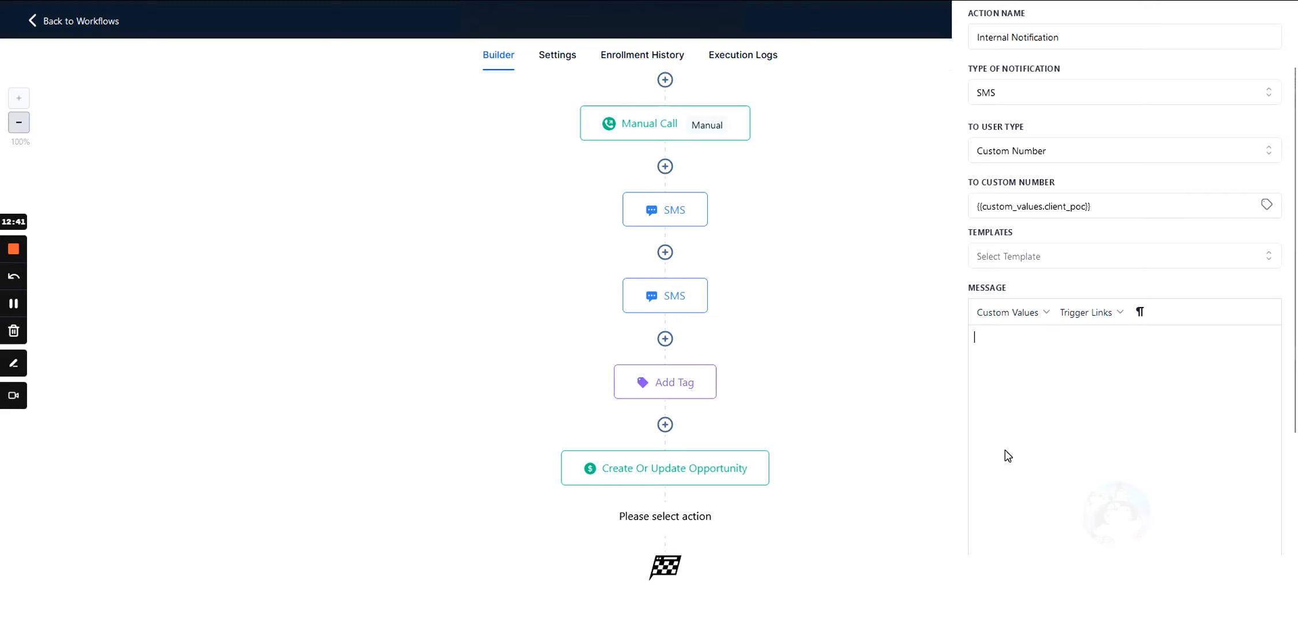
scroll(989, 445, up, 2)
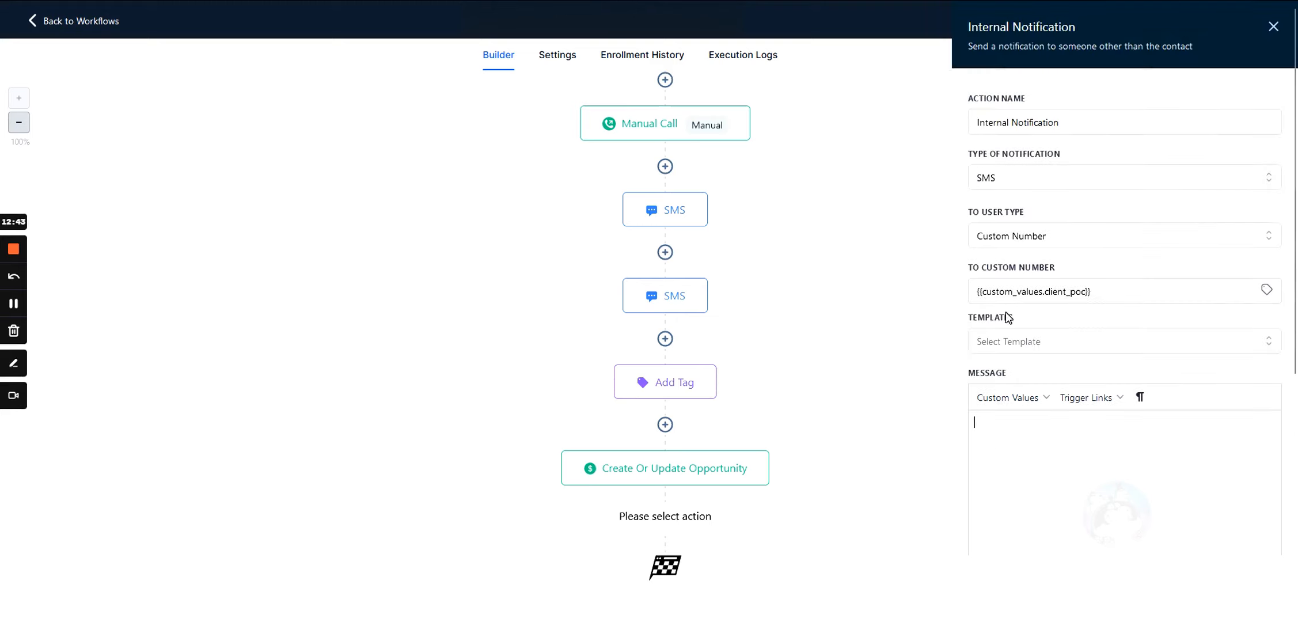
triple_click(988, 122)
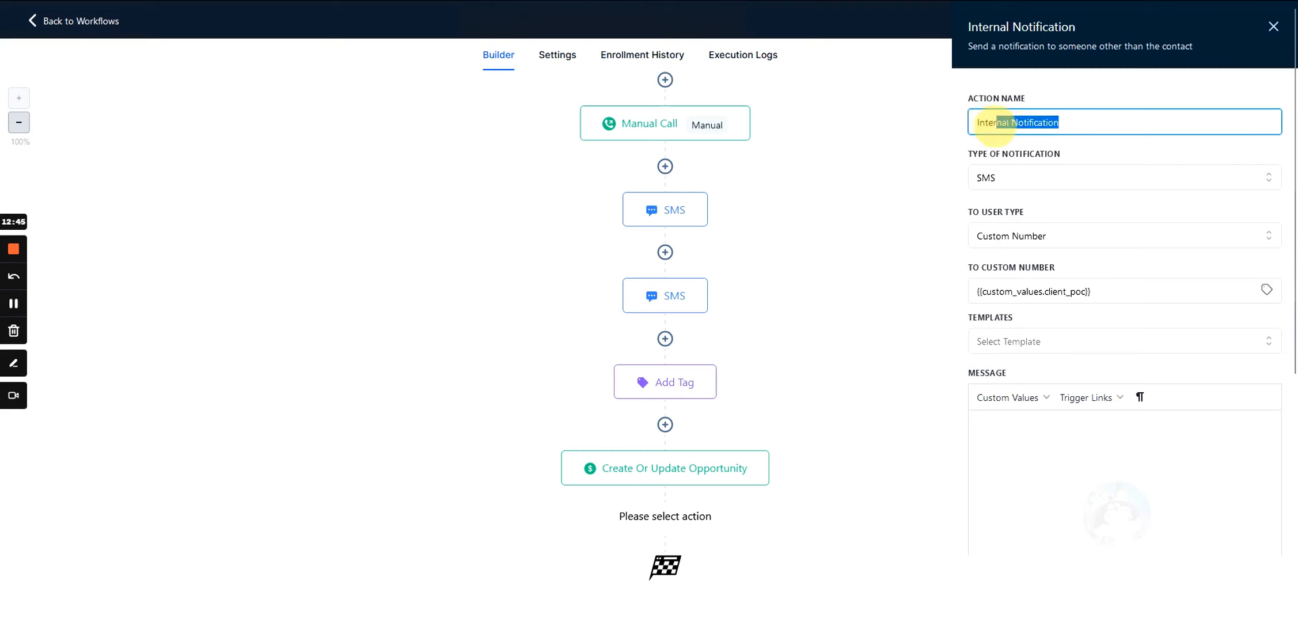
click(983, 177)
triple_click(1037, 121)
click(1042, 91)
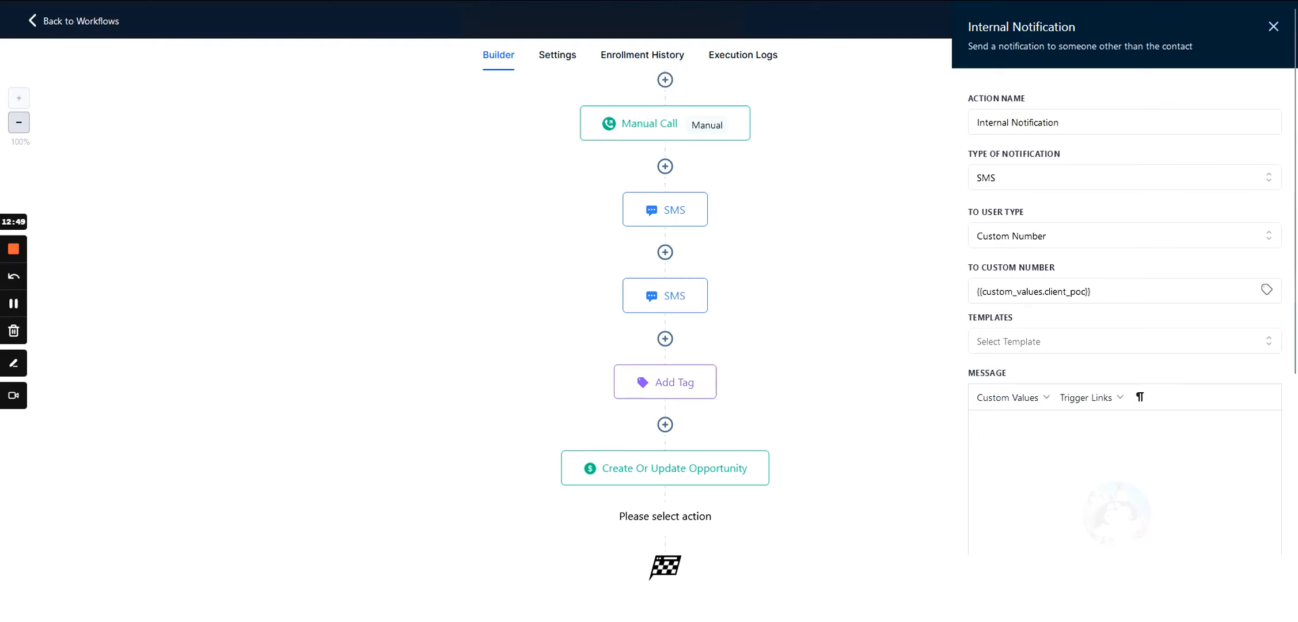
scroll(599, 300, up, 3)
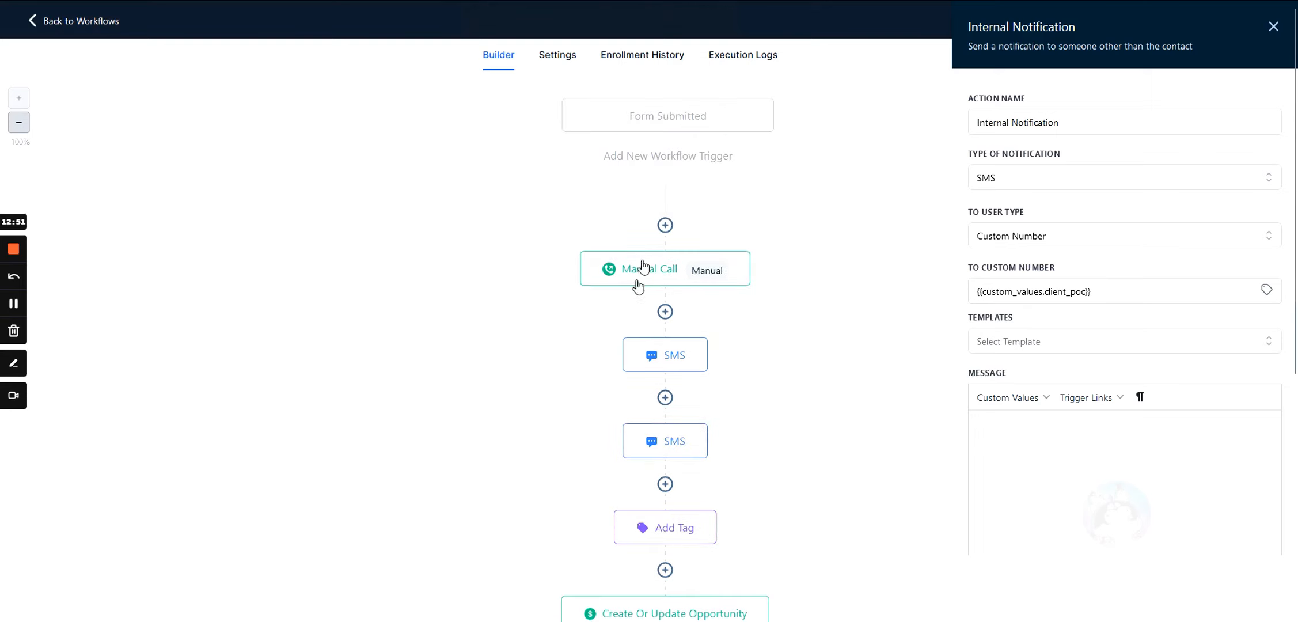
scroll(495, 418, down, 3)
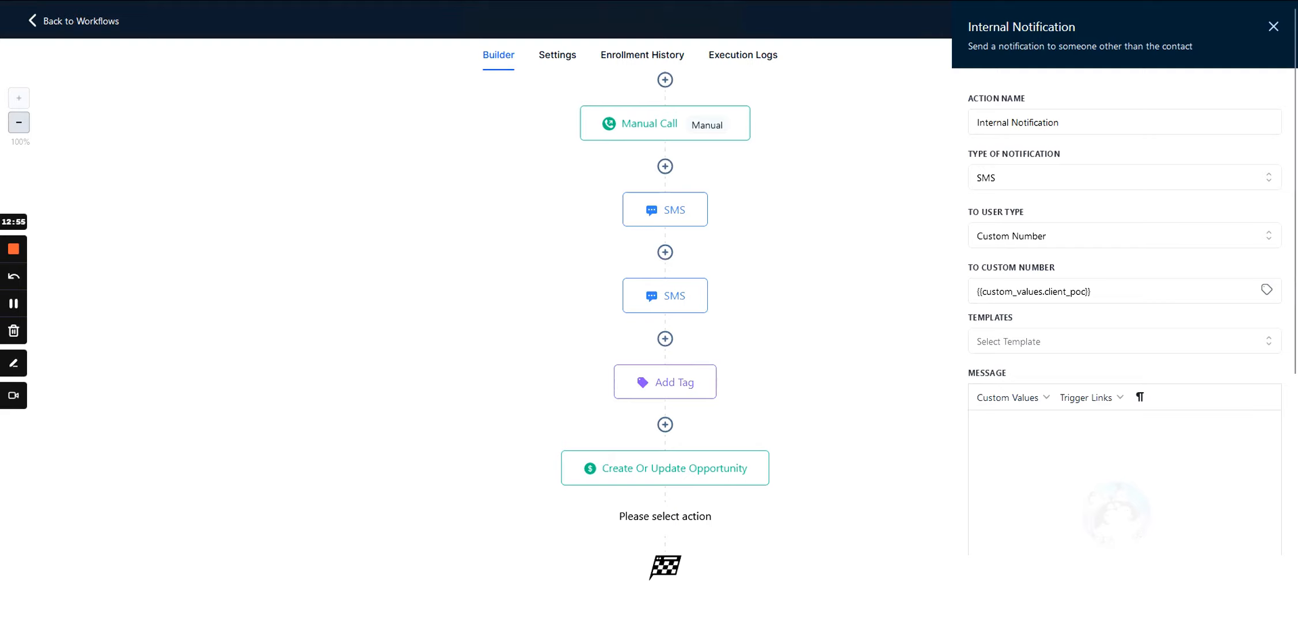
click(1160, 591)
- Reopen the action choices after the opportunity step and review the CRM, membership and condition actions
click(666, 527)
scroll(1155, 454, down, 14)
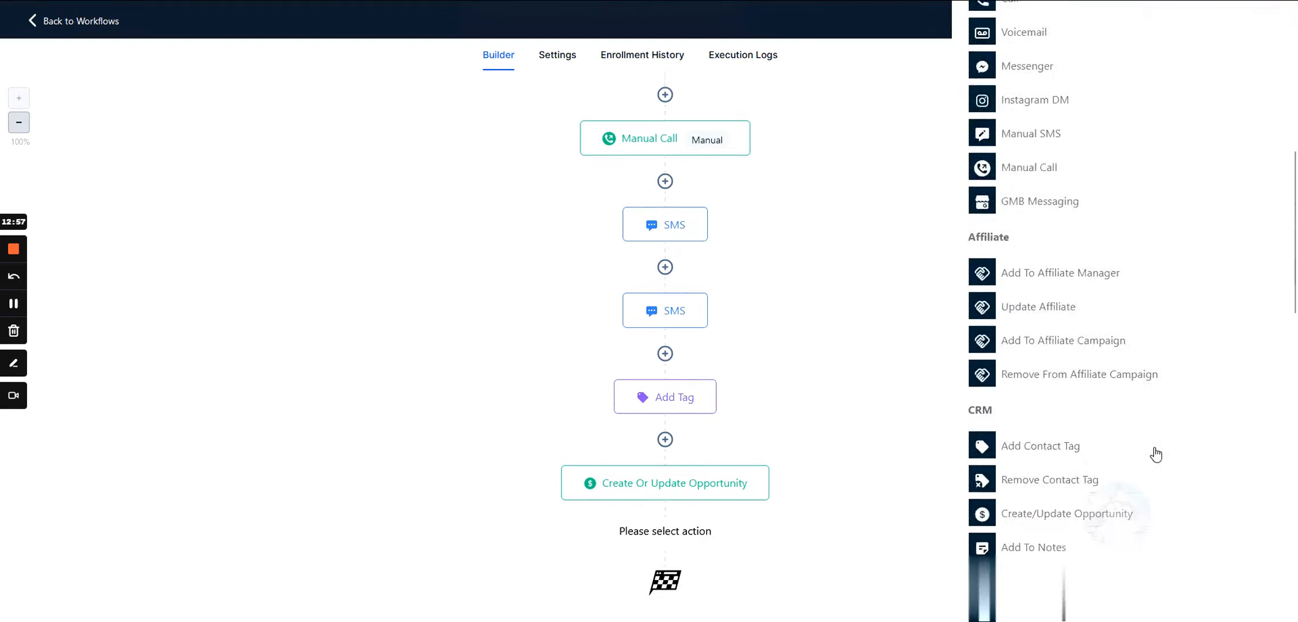
scroll(1141, 454, down, 3)
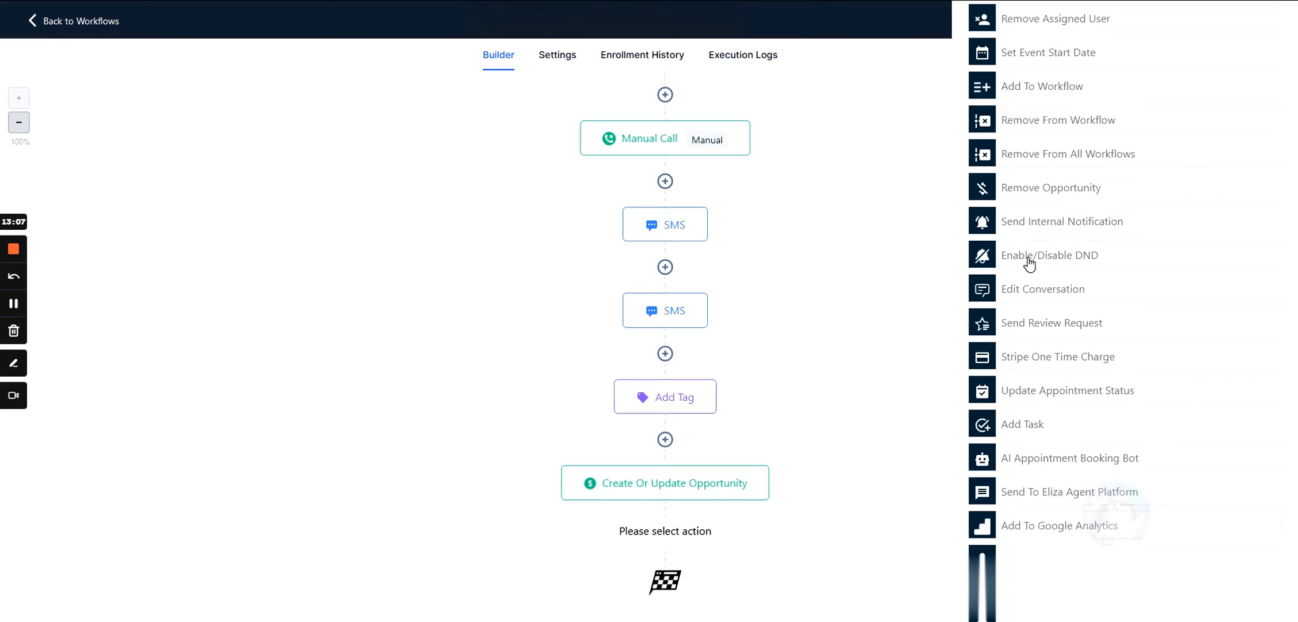
scroll(1048, 403, down, 8)
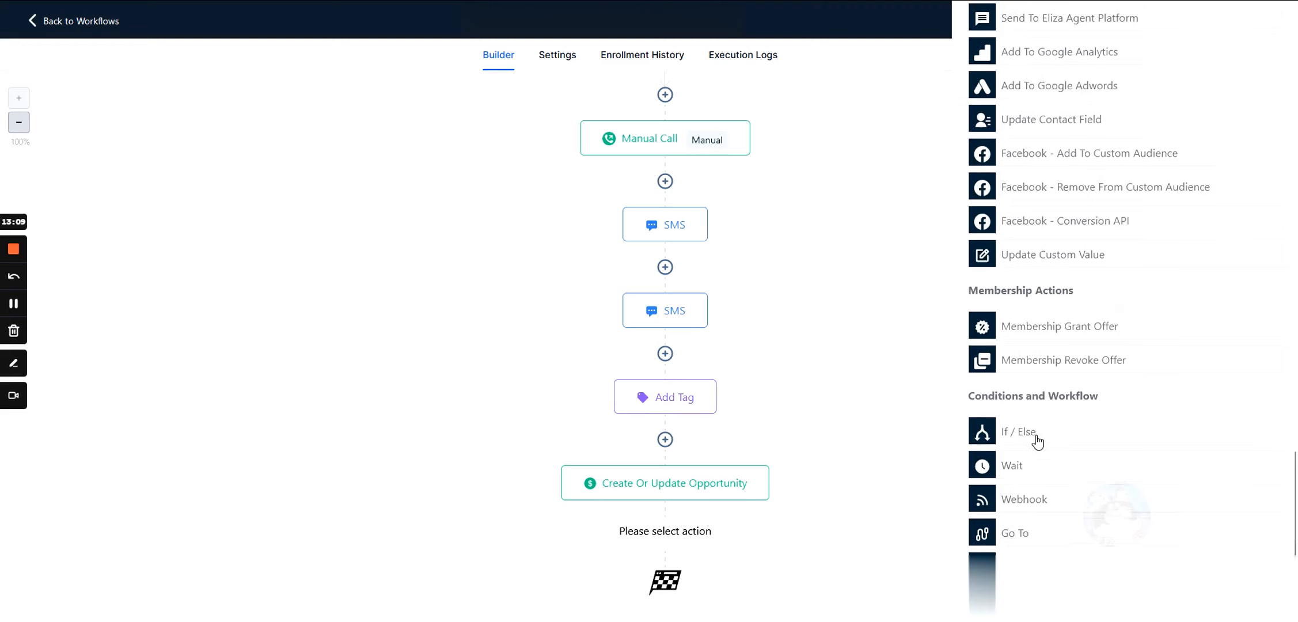
scroll(1054, 392, up, 9)
scroll(1076, 339, up, 5)
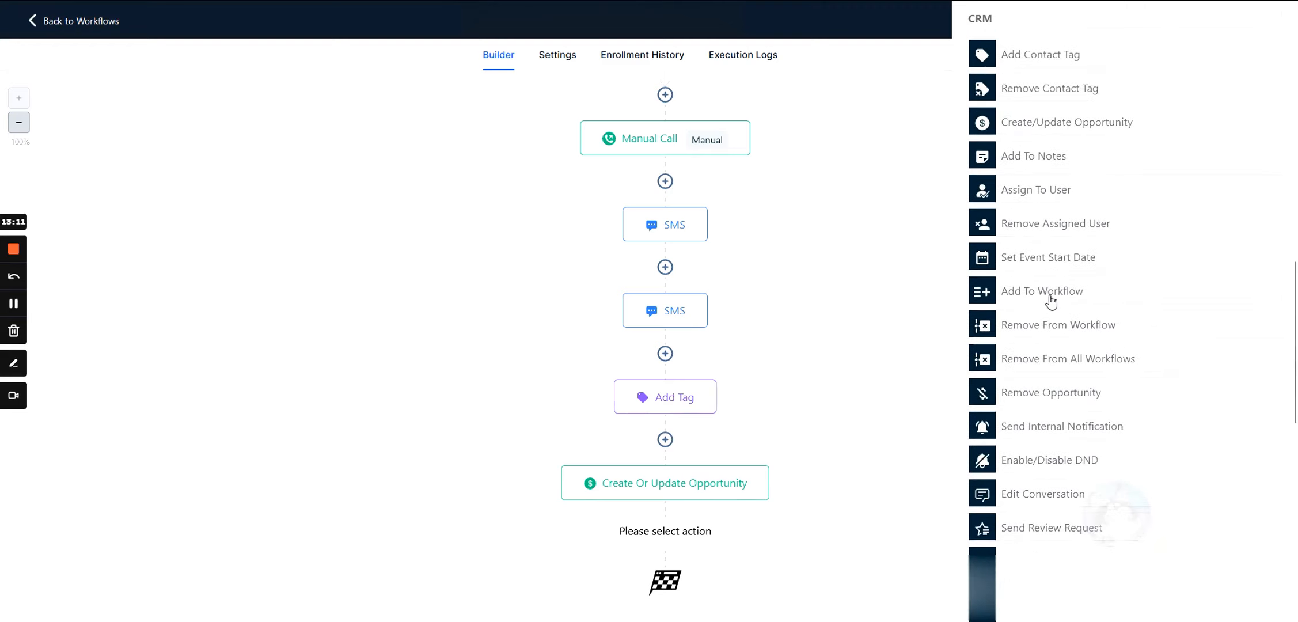
scroll(1037, 381, down, 2)
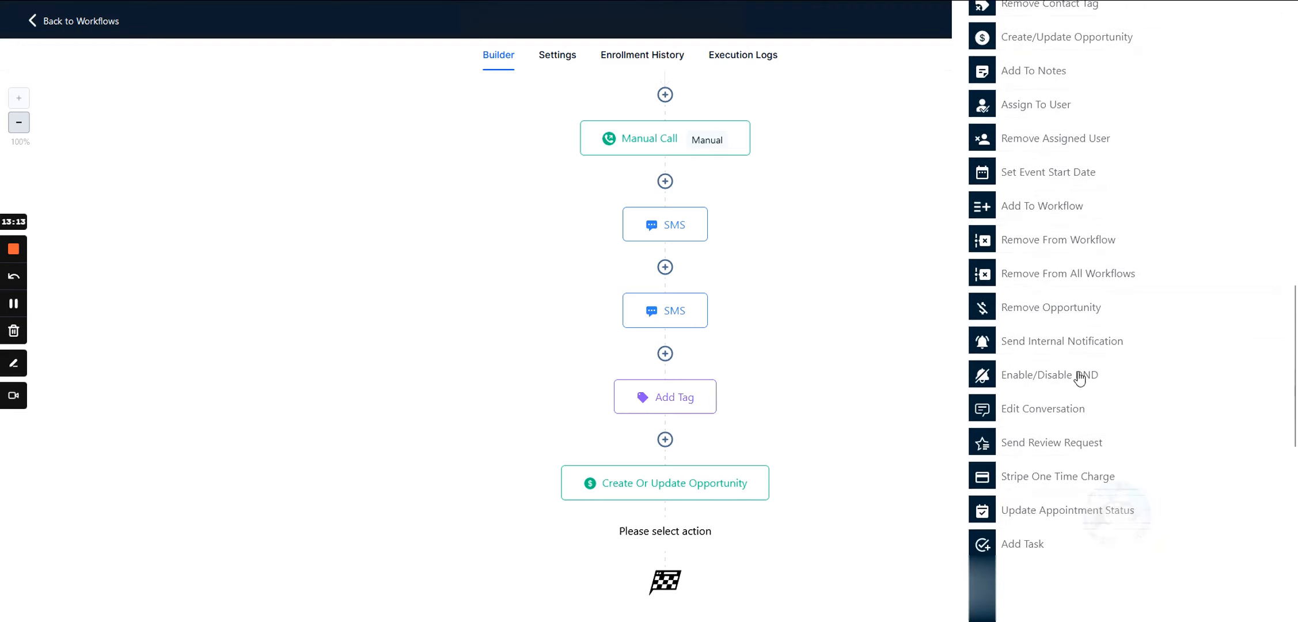
scroll(1077, 380, down, 3)
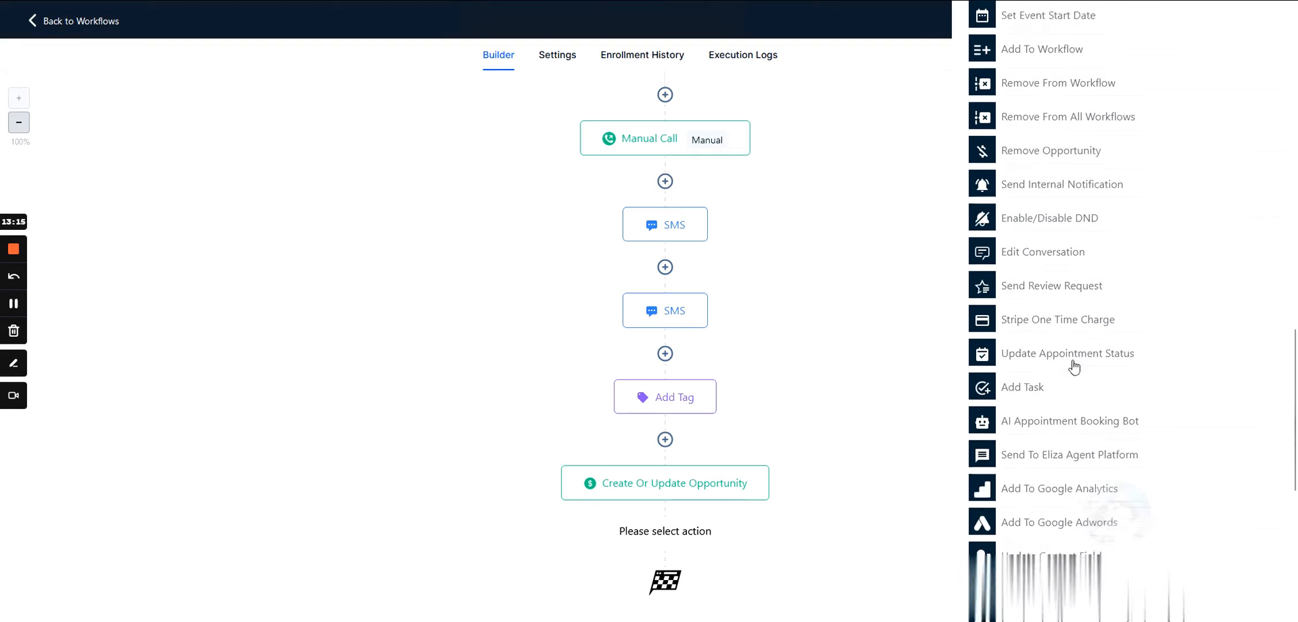
- View the Edit Conversation action's read/unread and archive/unarchive options, and leave it without adding it
click(1030, 246)
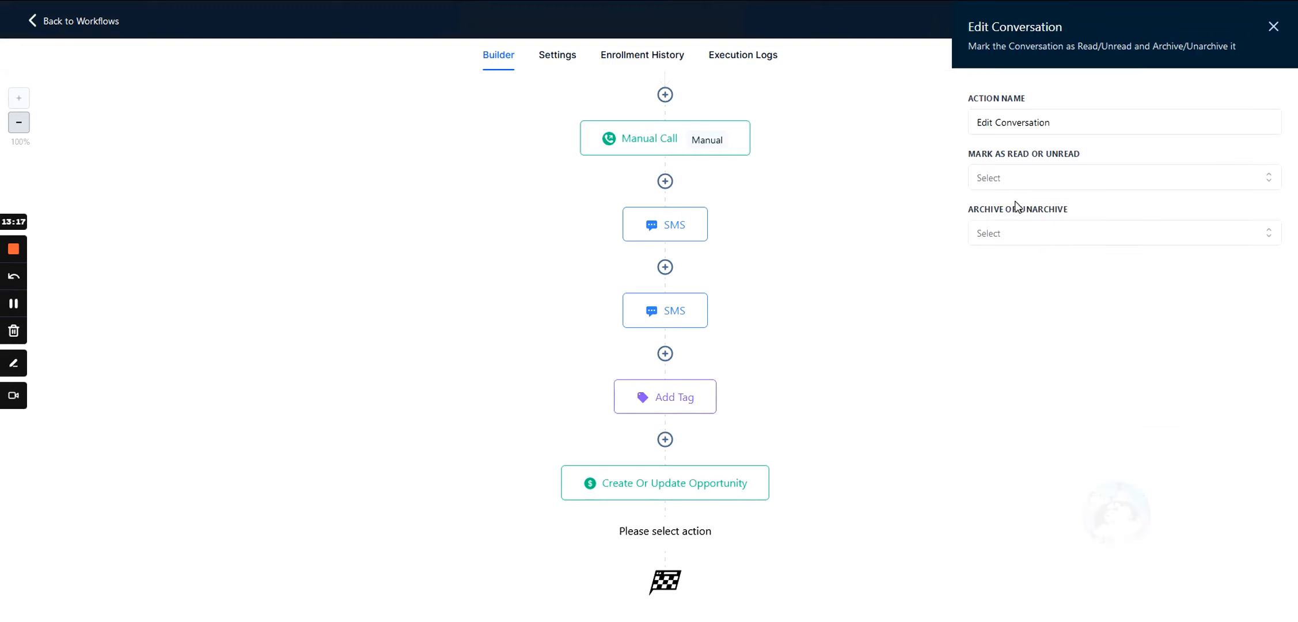
click(1014, 182)
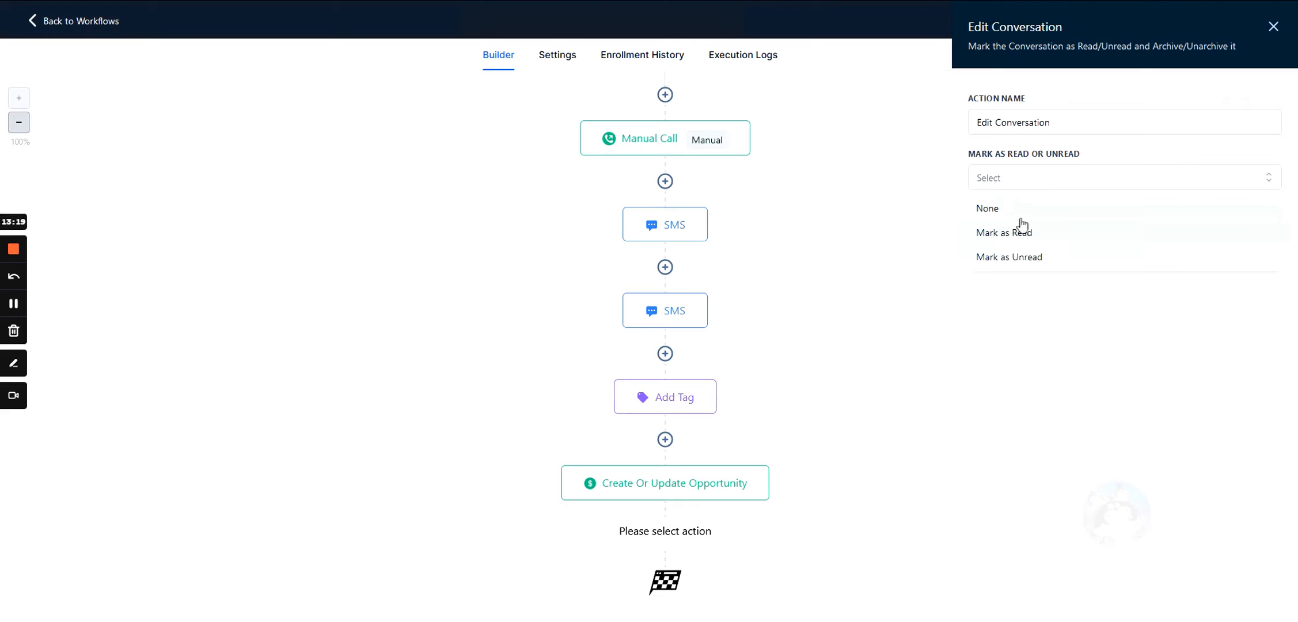
click(1047, 179)
click(1037, 235)
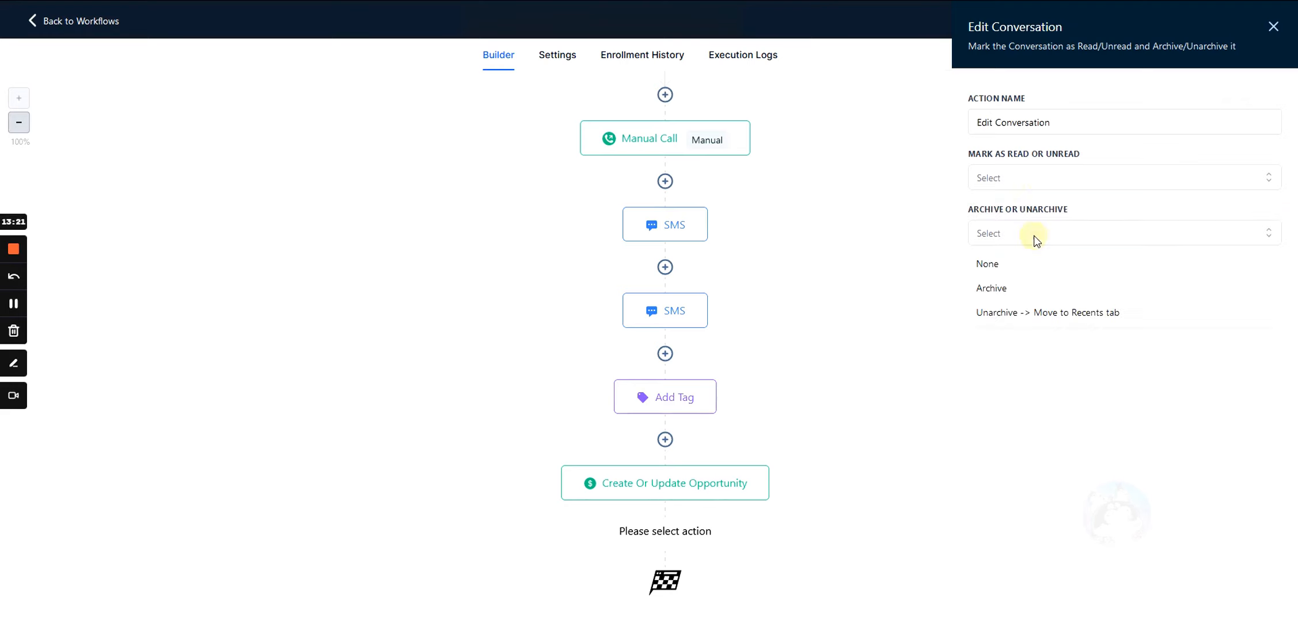
click(1022, 237)
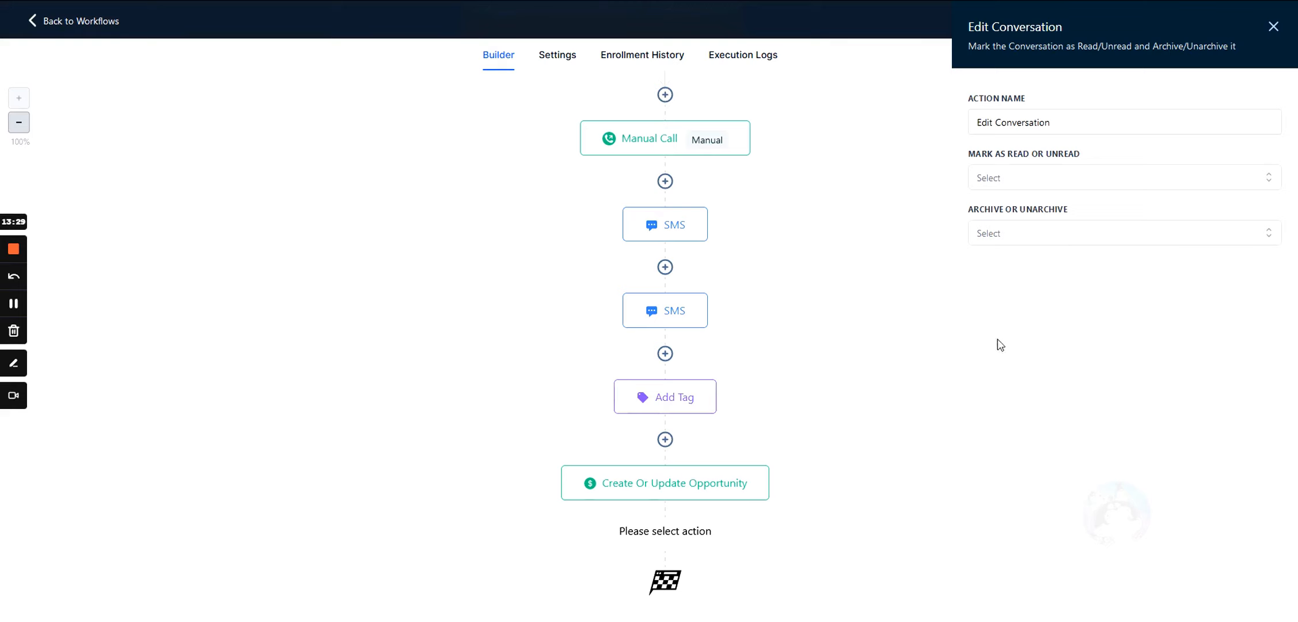
drag(1004, 153, 1040, 156)
drag(1004, 211, 1067, 212)
click(998, 287)
click(1273, 26)
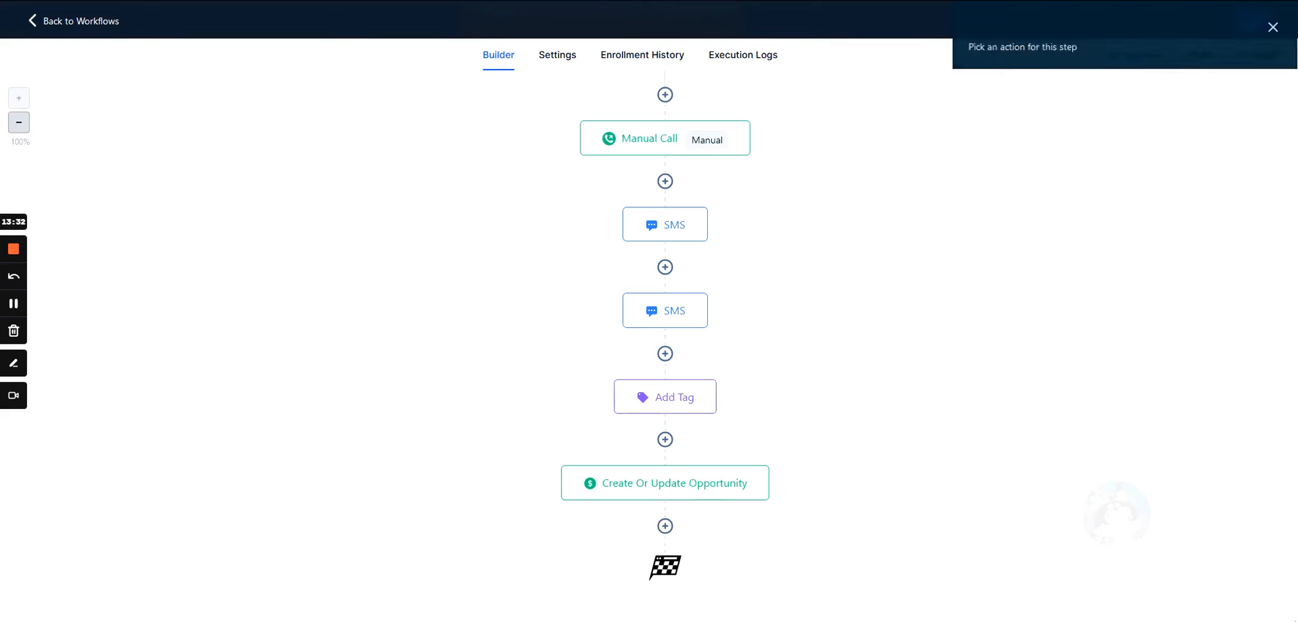
- Bring back the action choices following the opportunity and examine the Send Review Request and Stripe One Time Charge entries
click(664, 526)
scroll(1085, 429, down, 10)
scroll(1087, 432, down, 5)
scroll(1090, 292, up, 5)
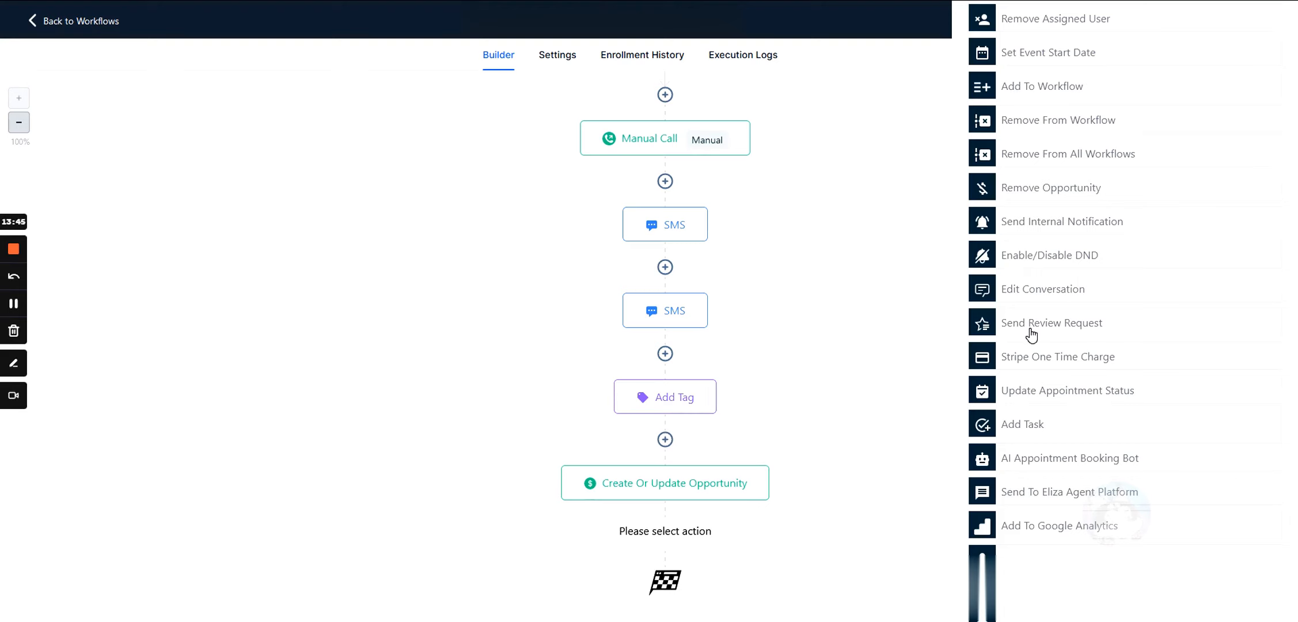
scroll(1031, 335, up, 2)
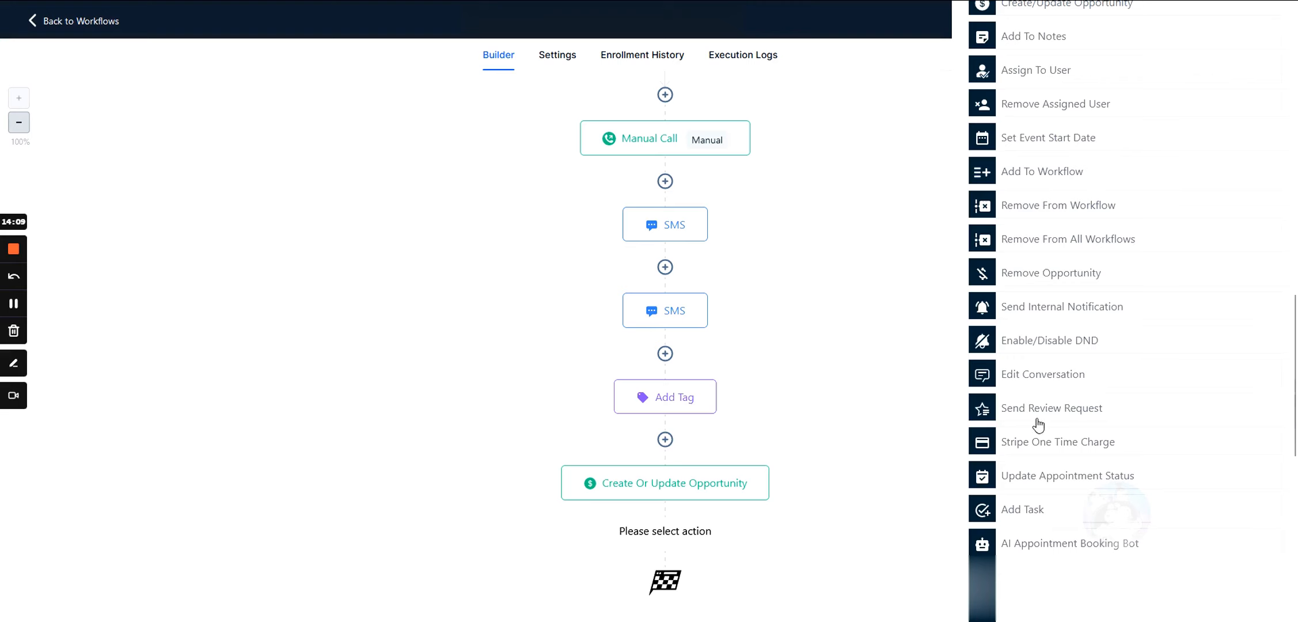
scroll(1023, 443, down, 2)
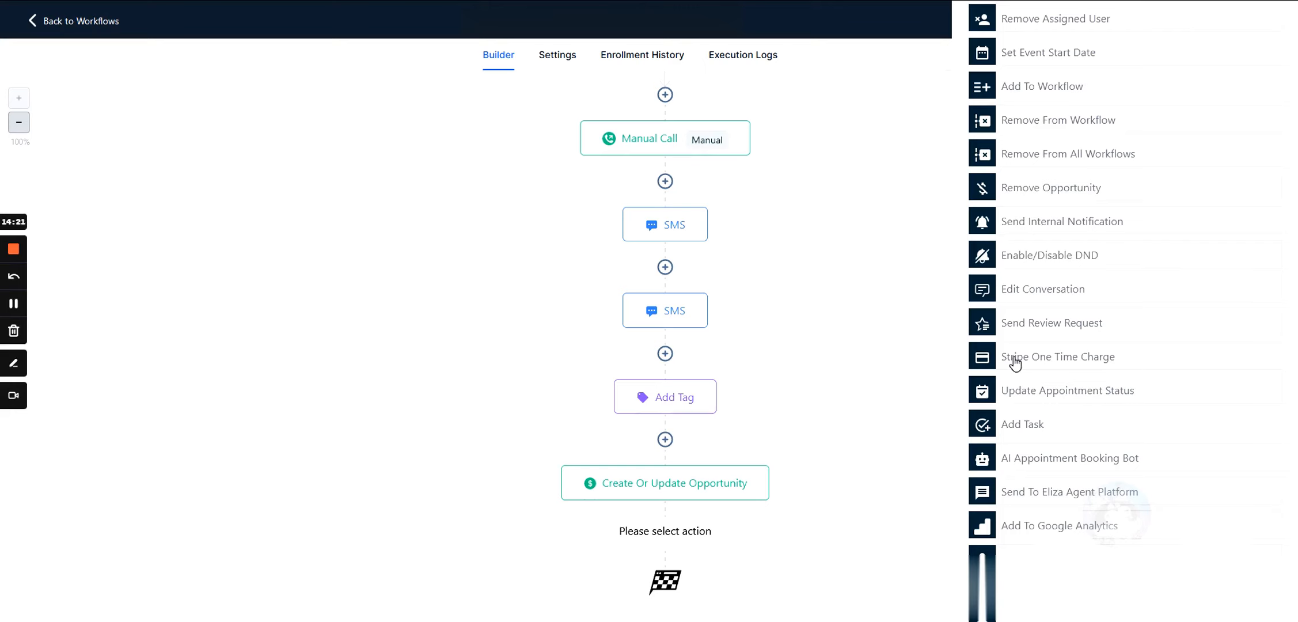
- Open the Stripe One Time Charge action and examine its customer ID and description fields
click(1131, 360)
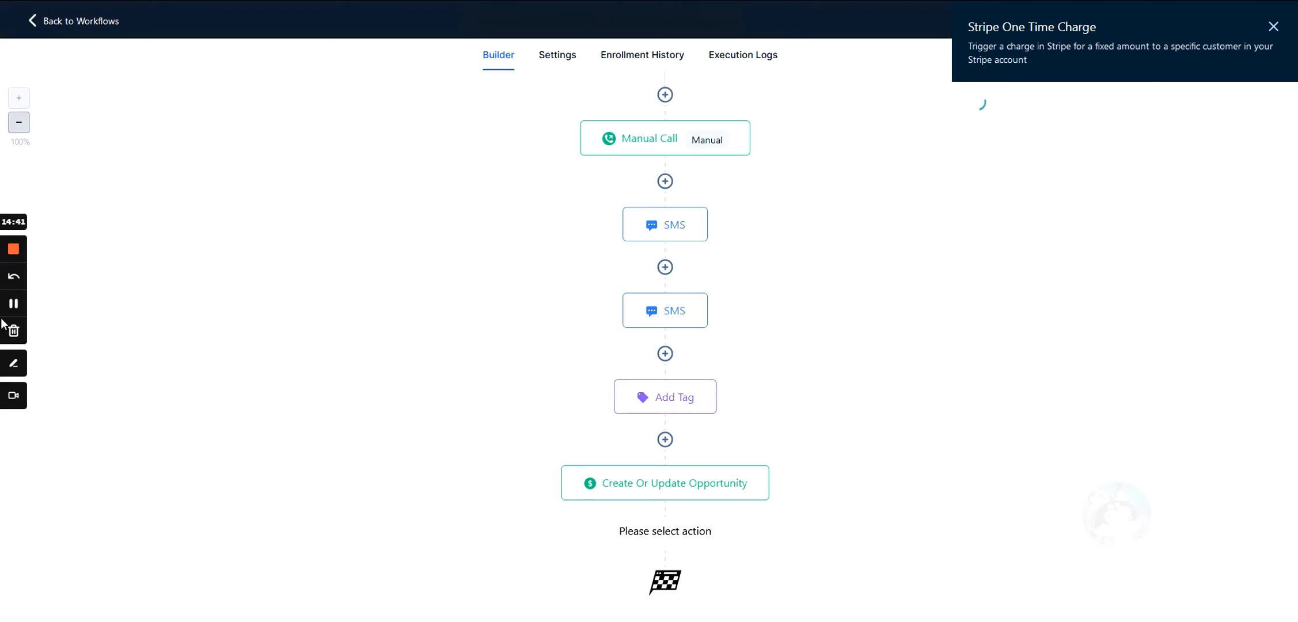
click(1034, 191)
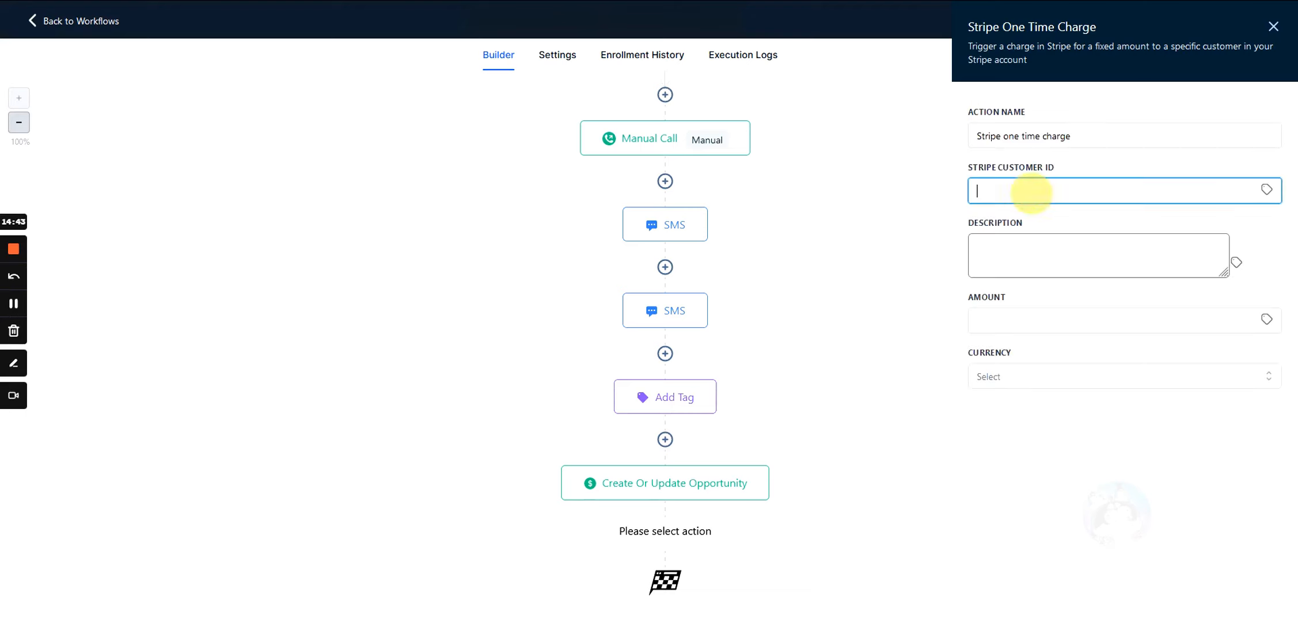
drag(1003, 168, 1047, 170)
drag(986, 227, 1020, 230)
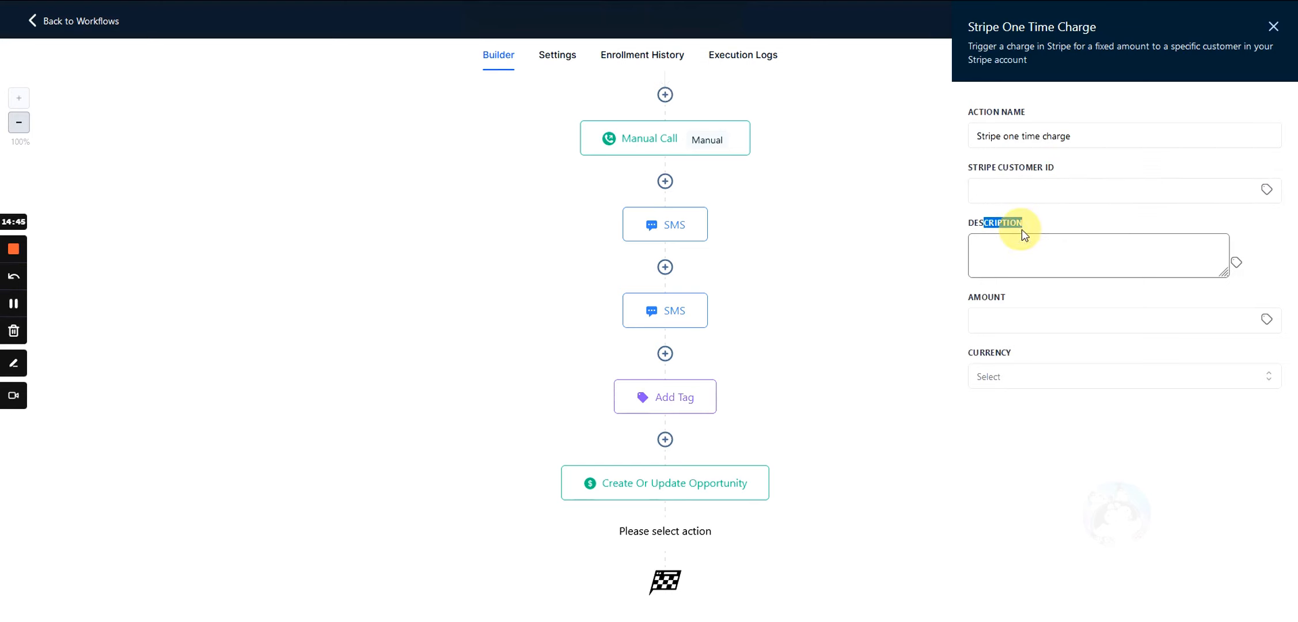
- Try an amount of 75 in CAD for the Stripe charge and leave the action without adding it
click(987, 301)
click(989, 321)
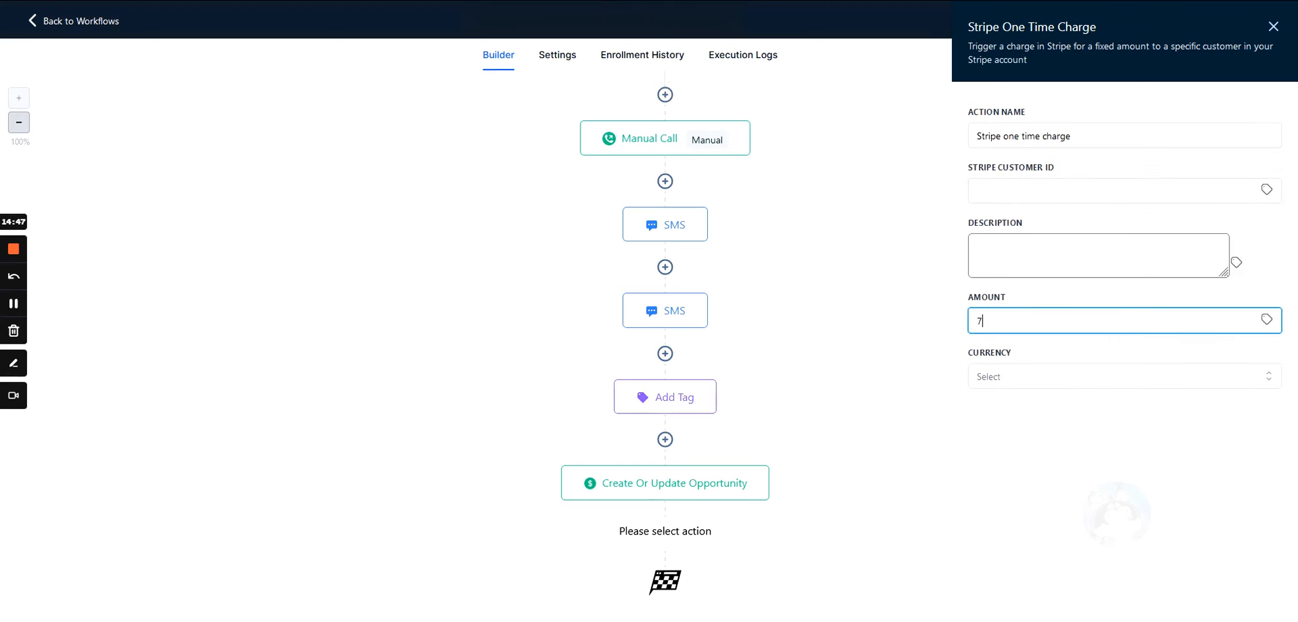
click(994, 386)
click(1003, 421)
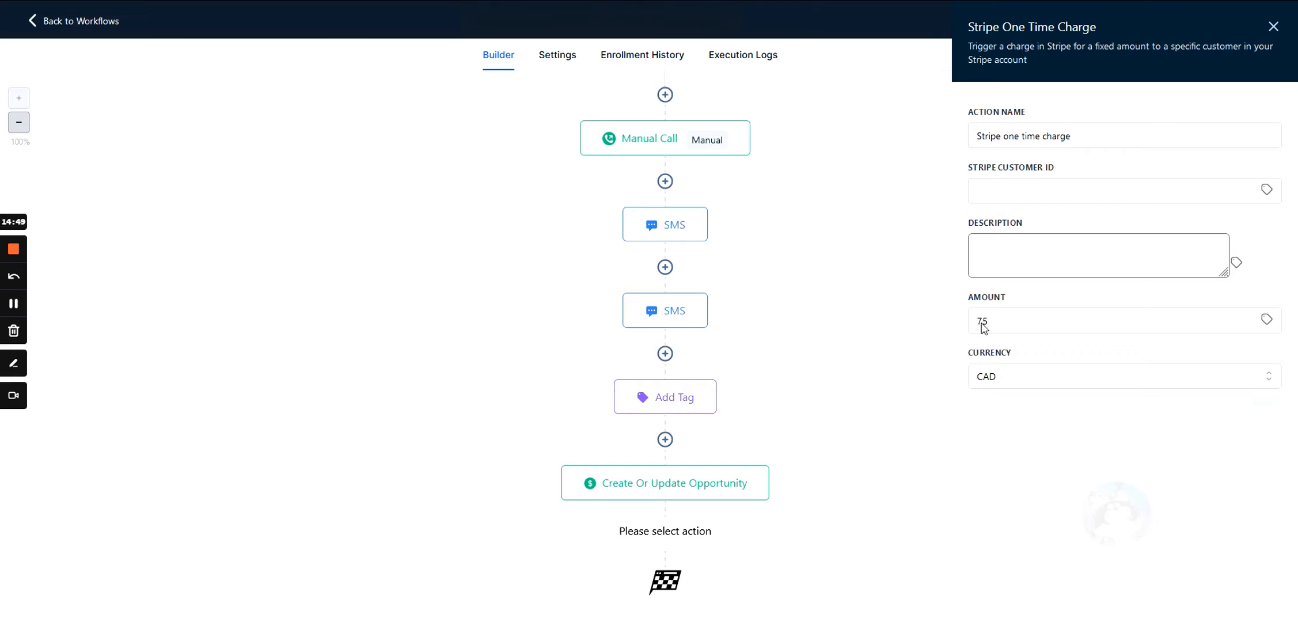
click(1015, 378)
click(991, 406)
click(810, 511)
- Reopen the action choices after the opportunity and review the appointment status, task and AI booking bot entries
click(665, 526)
scroll(1188, 415, down, 15)
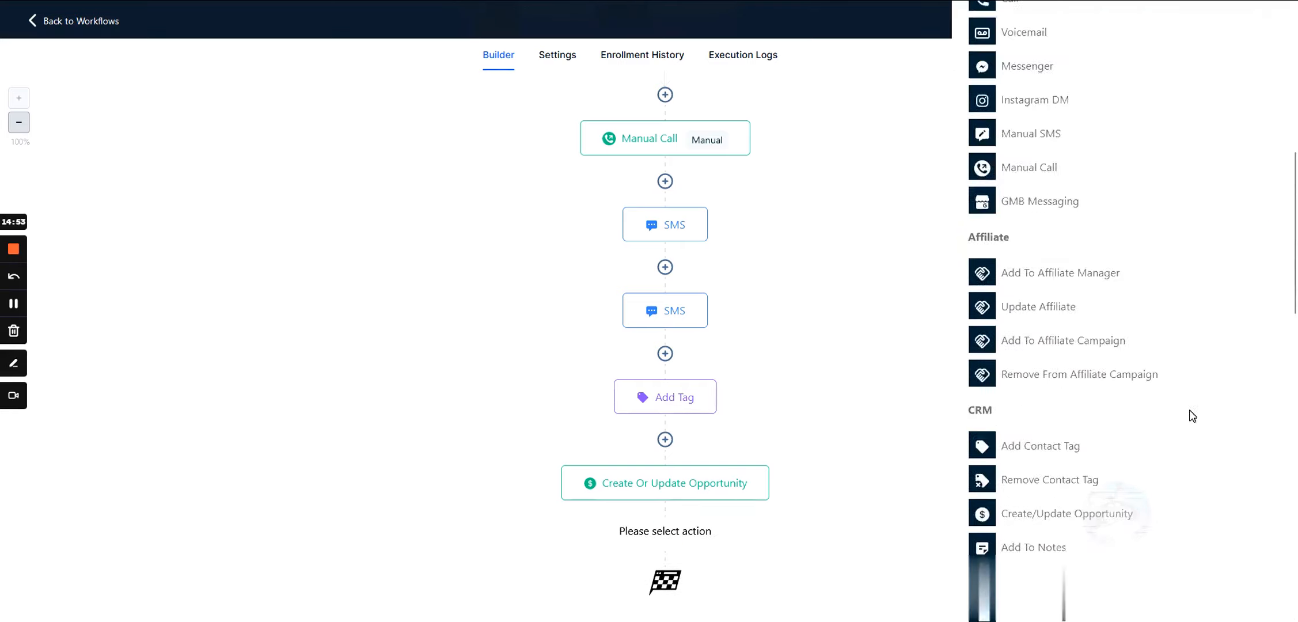
scroll(1187, 420, down, 5)
scroll(1140, 368, up, 6)
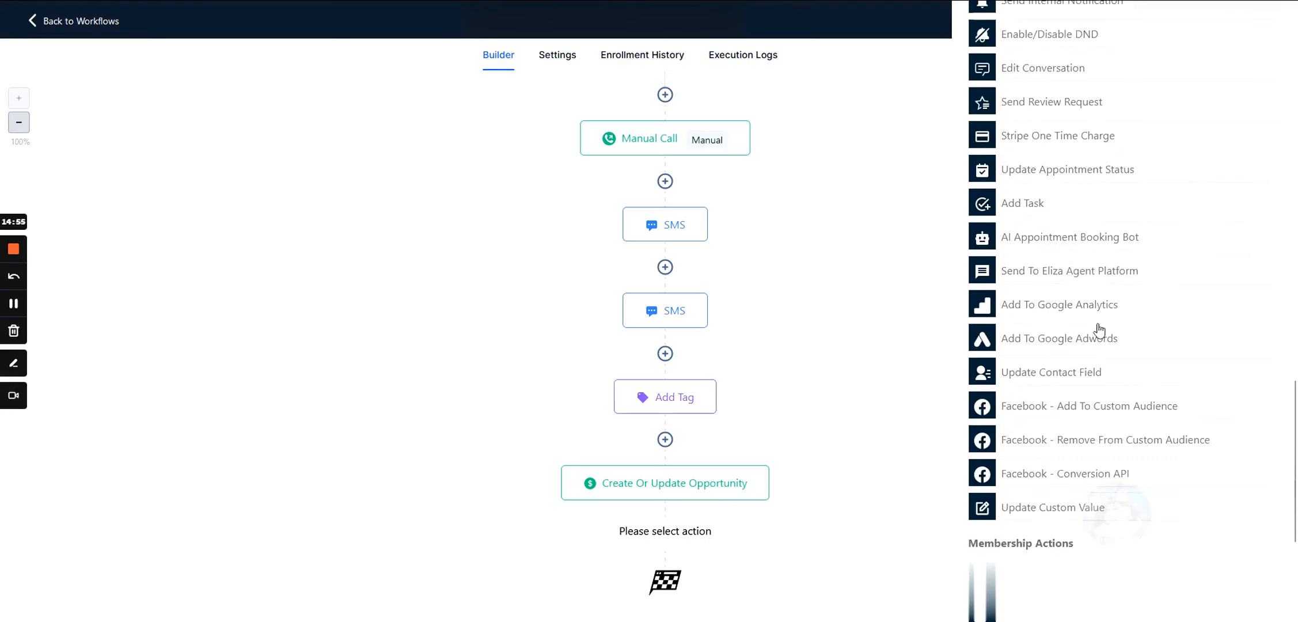
scroll(1056, 280, up, 2)
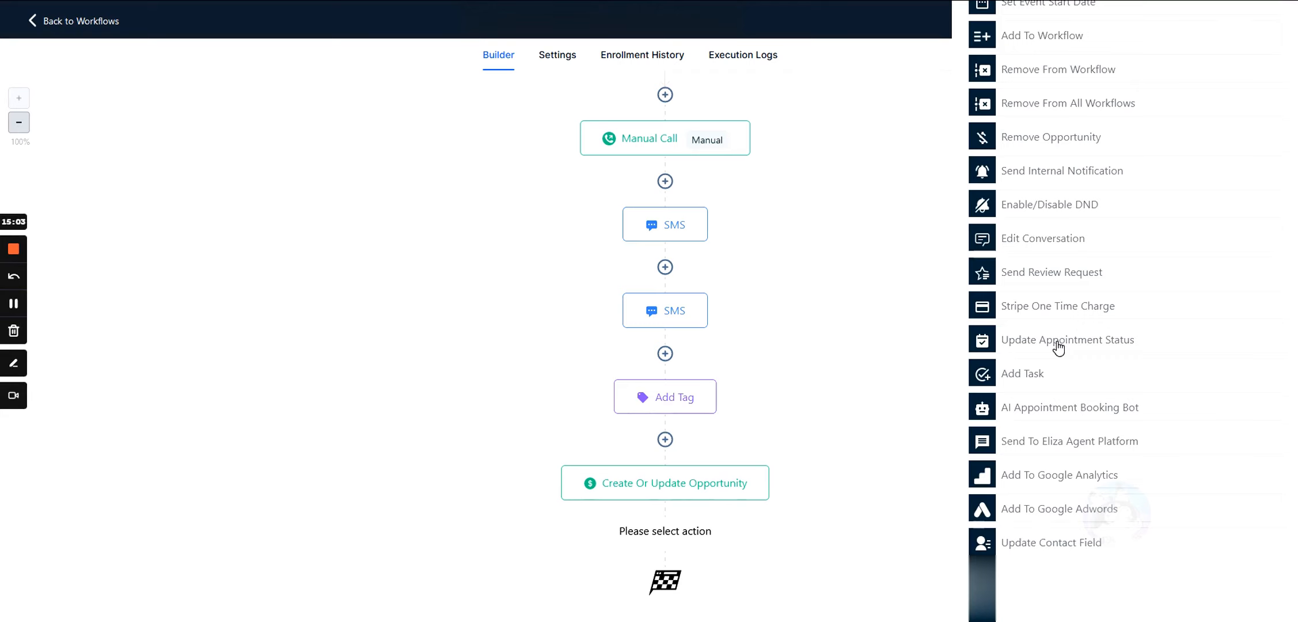
scroll(1022, 381, down, 3)
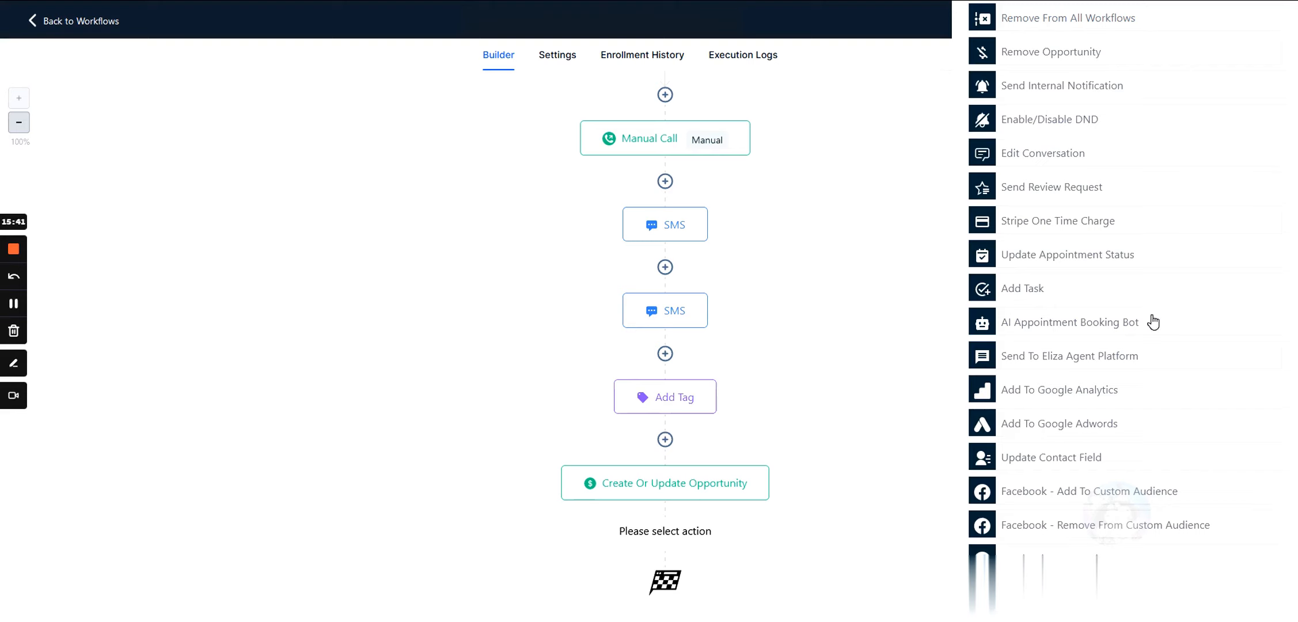
- Examine the AI Appointment Booking Bot's plan requirement and leave the action without adding it
click(1024, 328)
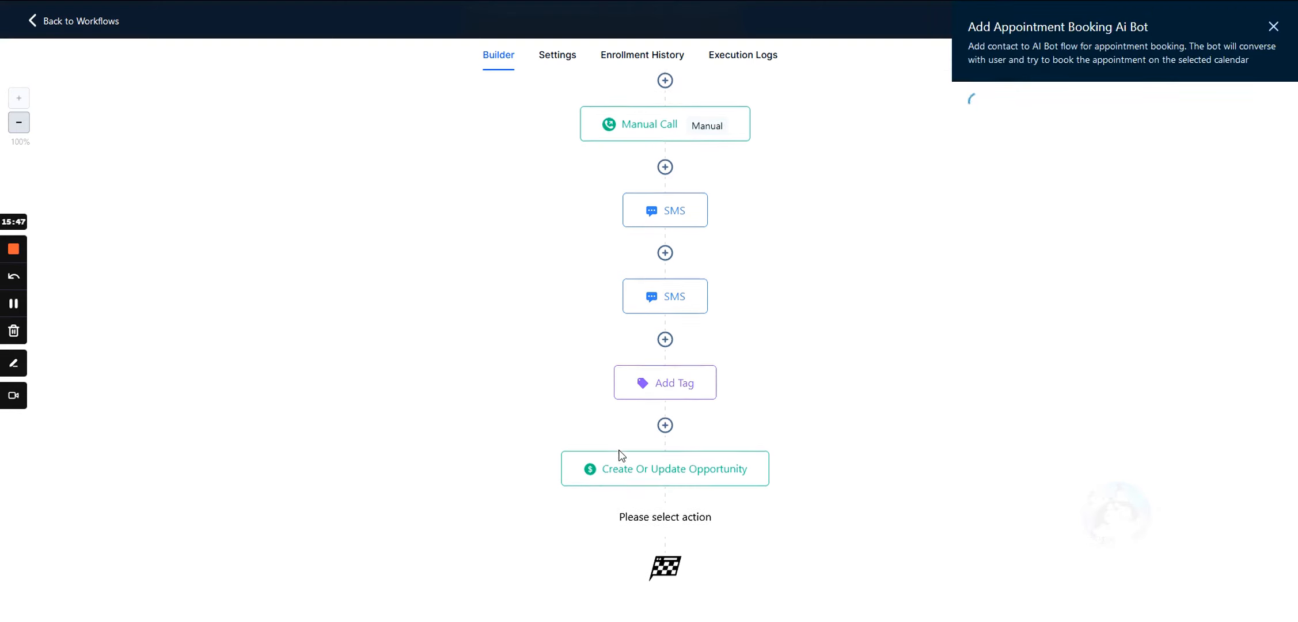
mouse_move(1069, 241)
mouse_down()
mouse_move(1214, 245)
mouse_move(1068, 252)
mouse_move(1073, 243)
mouse_up()
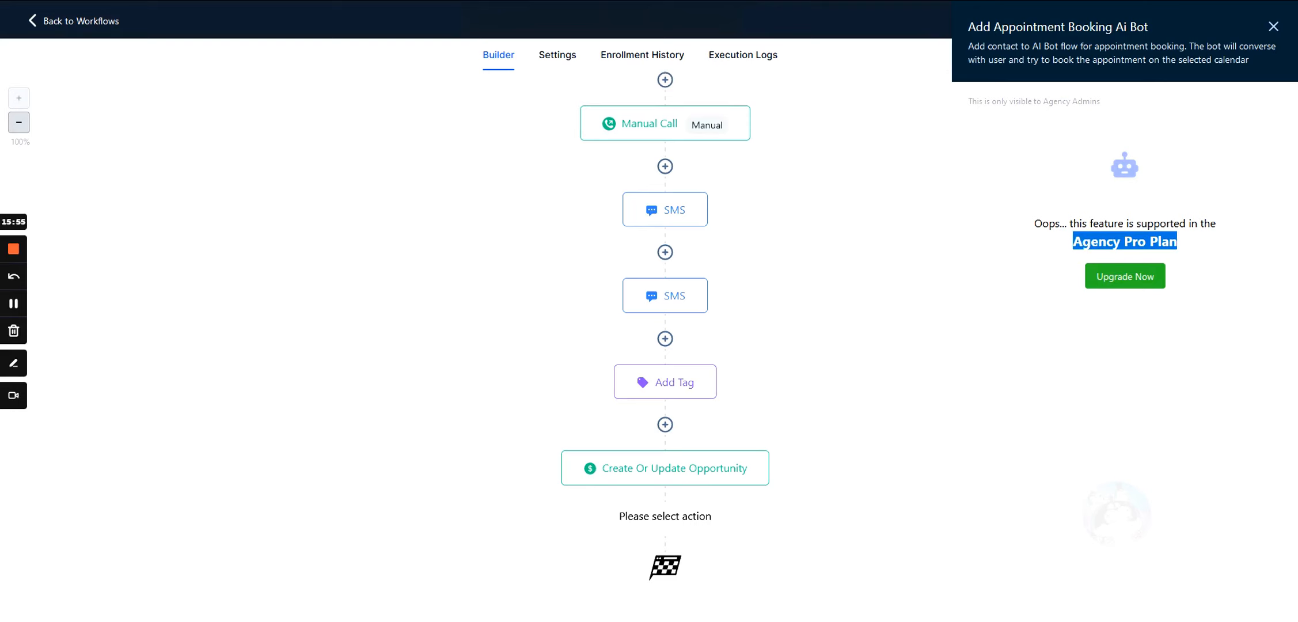
triple_click(1130, 242)
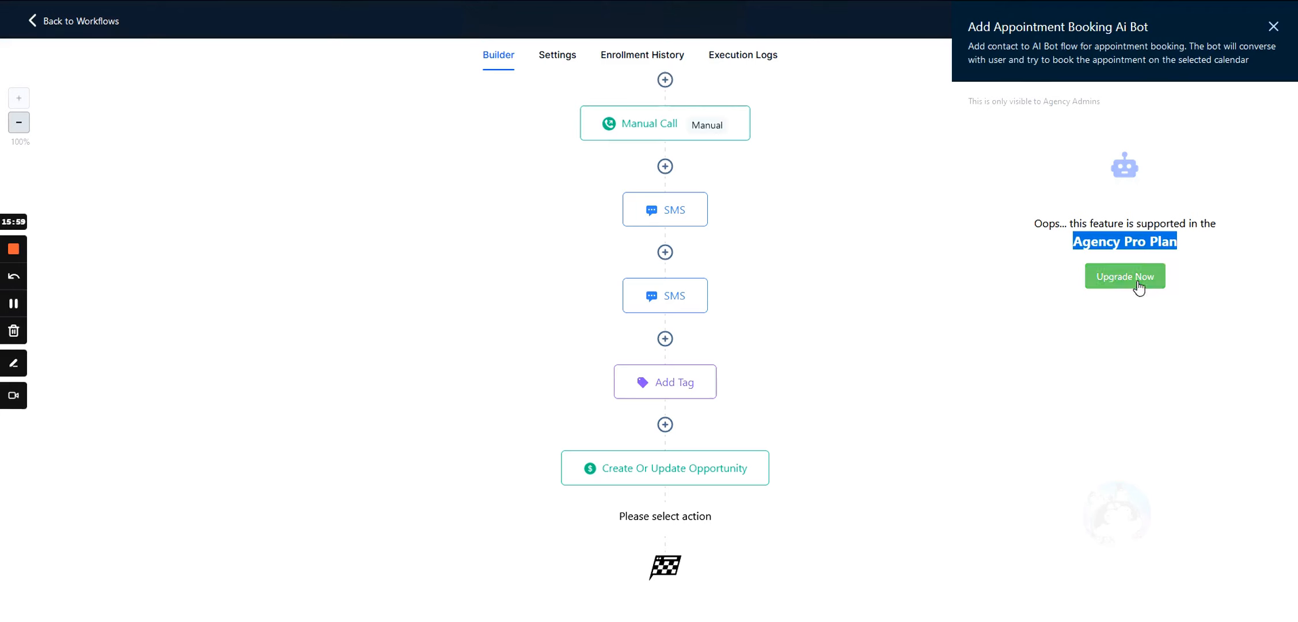
drag(1031, 226, 1219, 244)
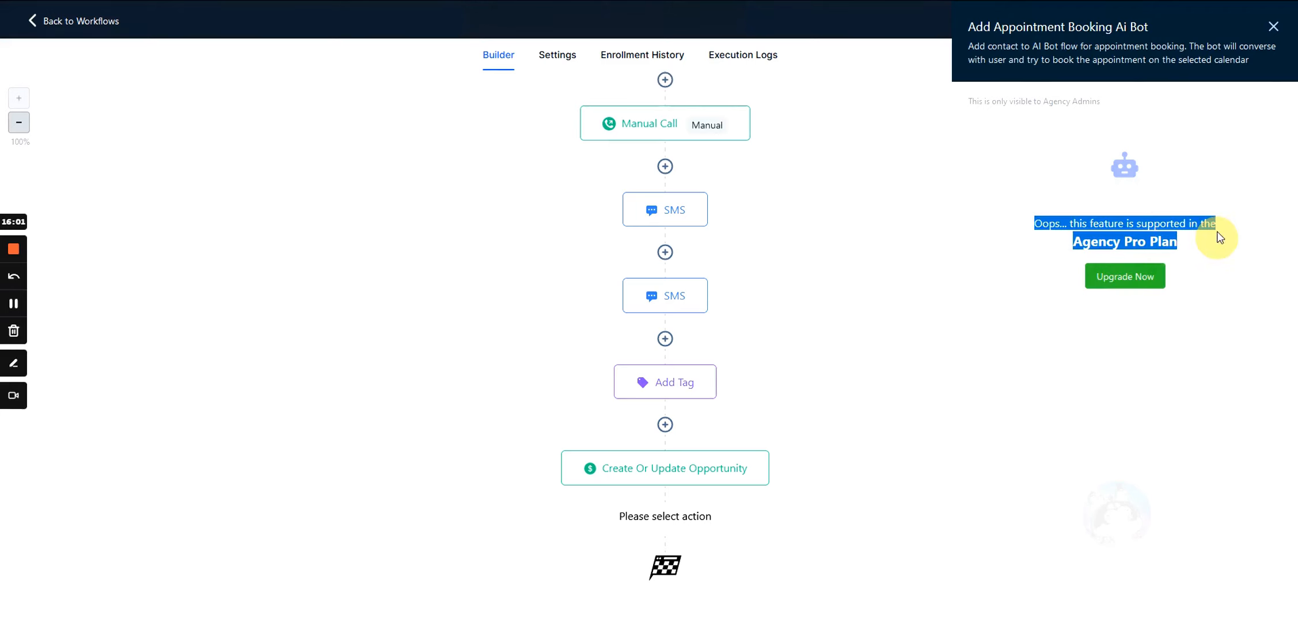
click(1273, 27)
- Bring back the action choices and review the Google, contact field, Facebook and custom value entries
click(665, 527)
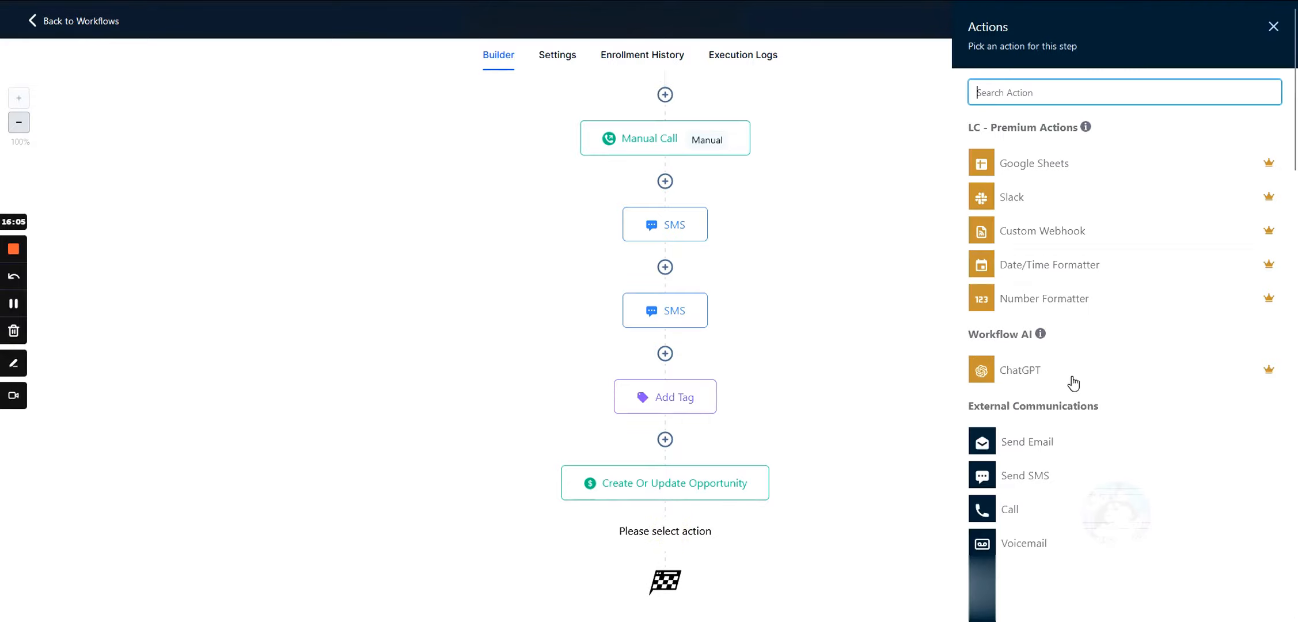
scroll(1073, 384, down, 20)
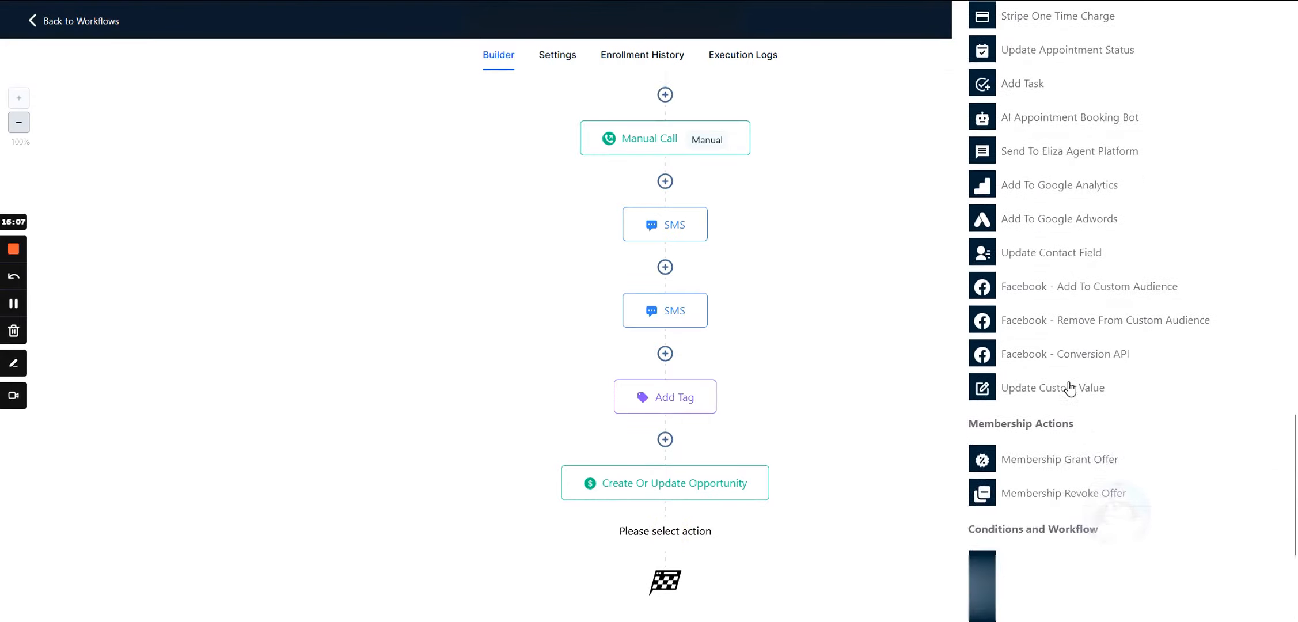
scroll(1070, 389, up, 2)
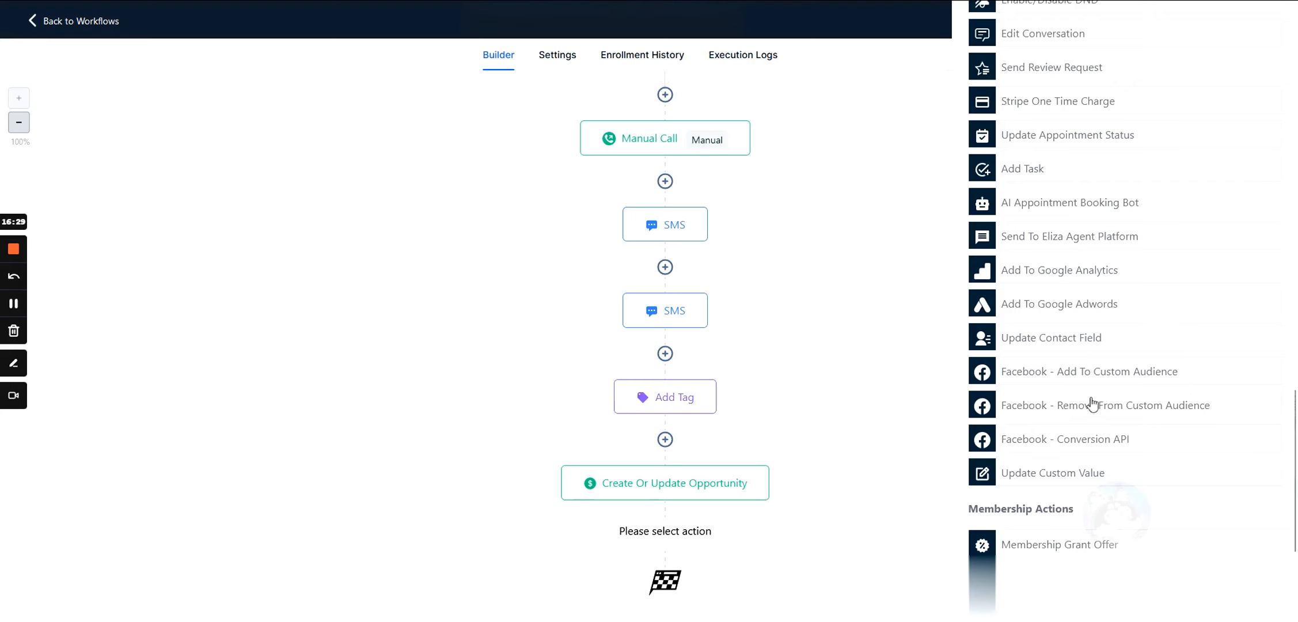
scroll(1031, 481, down, 3)
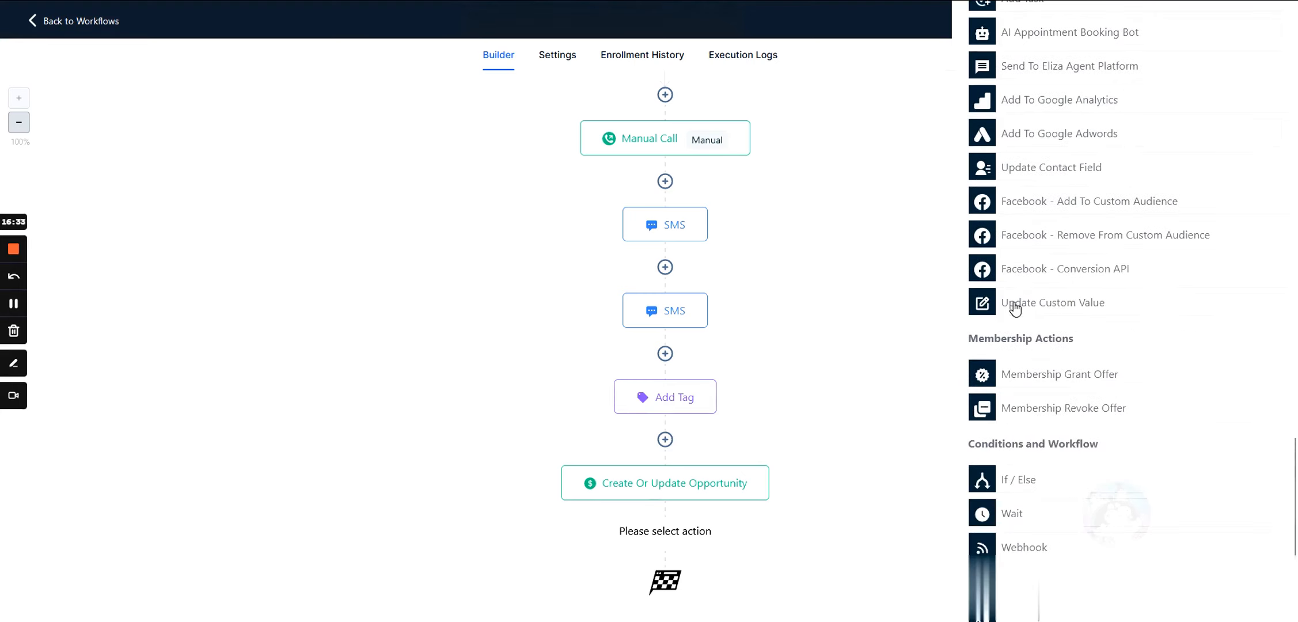
- Examine the Update Custom Value action's name and value fields, and leave it without adding it
click(1015, 310)
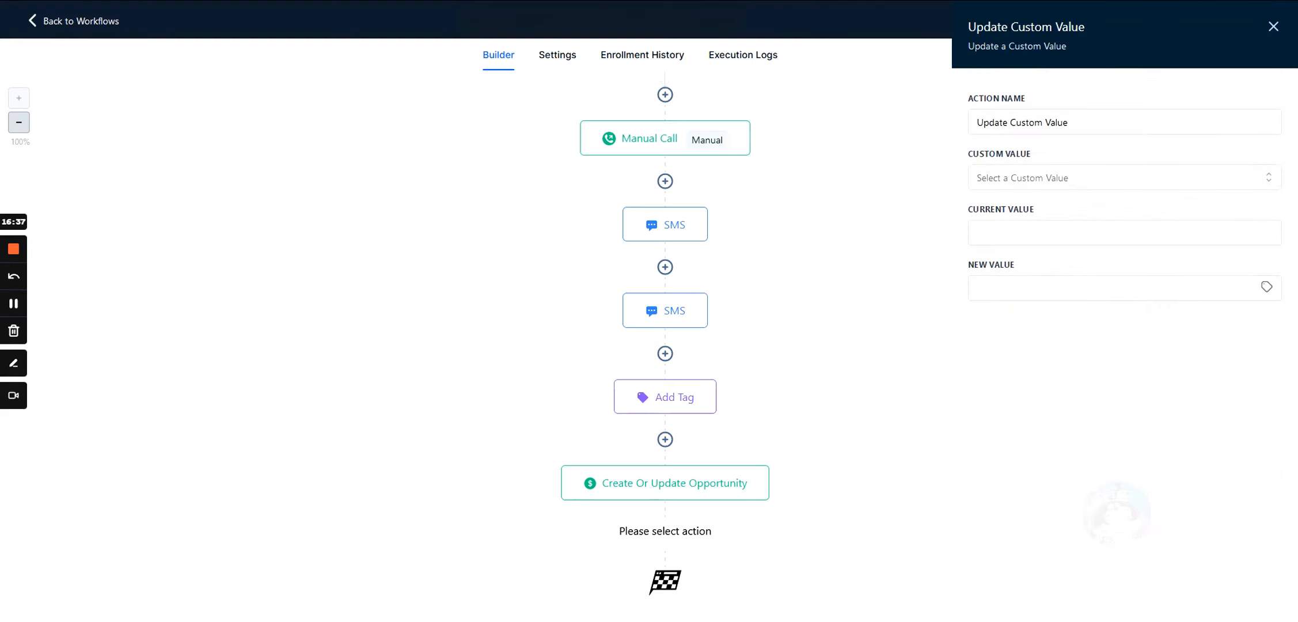
drag(1071, 122, 971, 122)
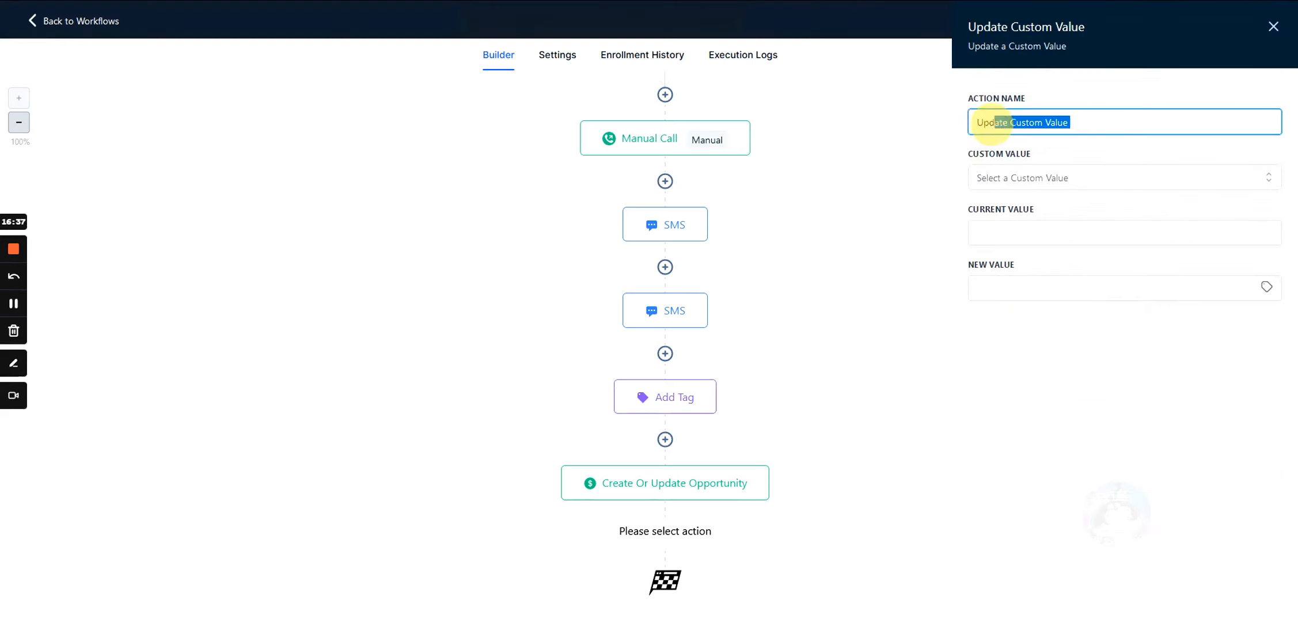
click(1086, 156)
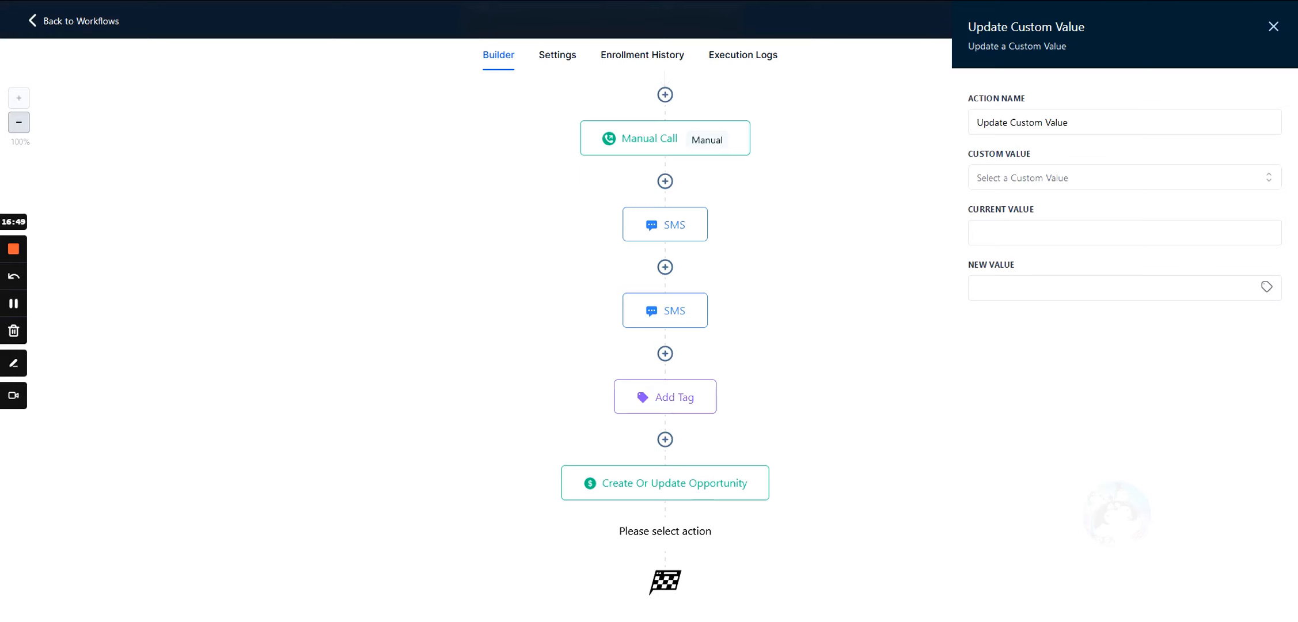
mouse_move(979, 102)
mouse_down()
mouse_move(1052, 101)
mouse_move(976, 101)
mouse_up()
click(1204, 619)
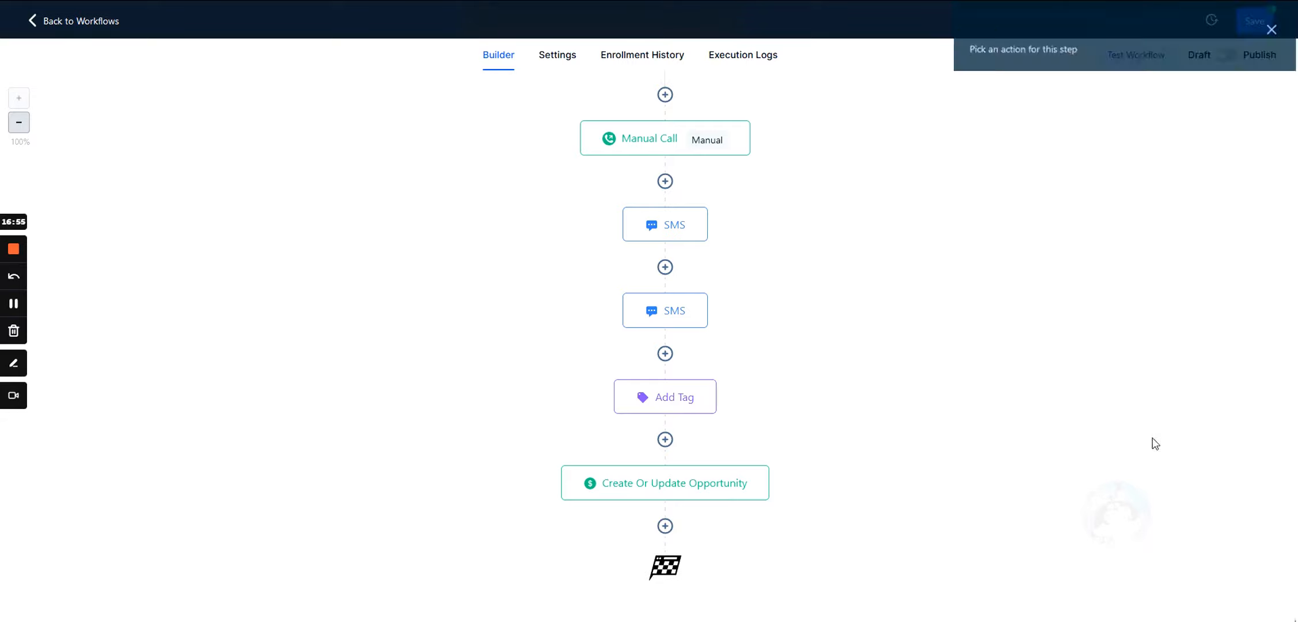
- Reopen the action choices following the opportunity and review the Membership Actions and Conditions and Workflow groups
click(666, 526)
scroll(1054, 401, down, 10)
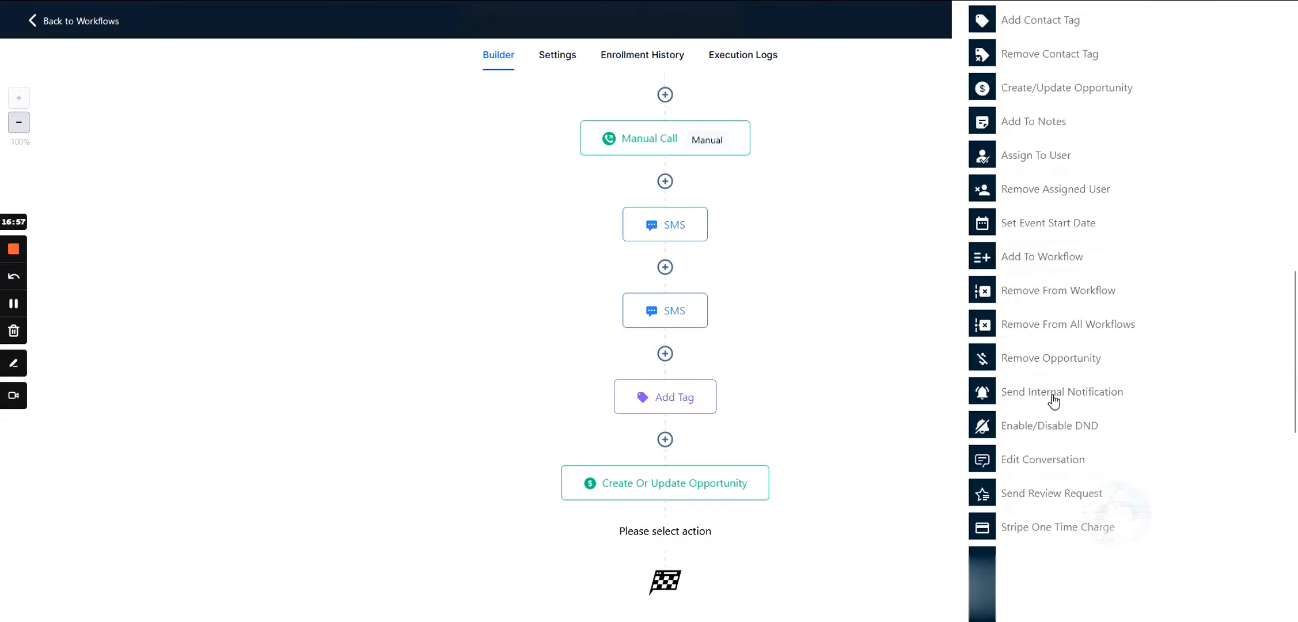
scroll(1055, 402, down, 5)
scroll(1068, 269, up, 2)
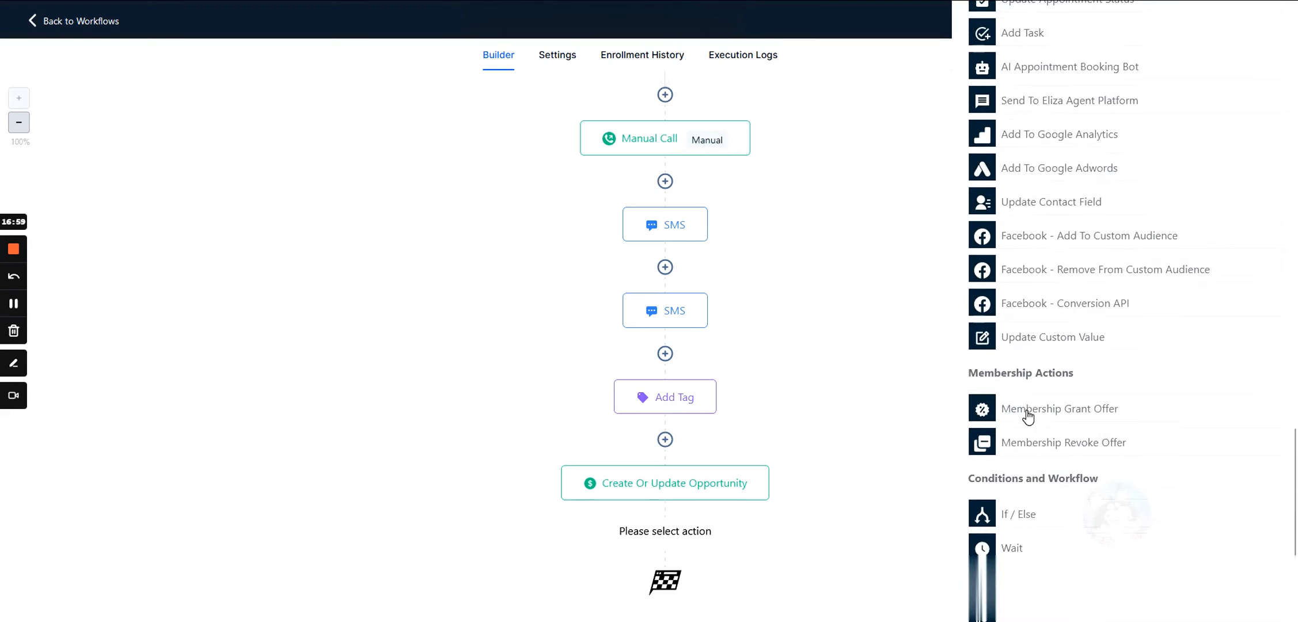
drag(1000, 381, 1068, 396)
scroll(1068, 397, down, 2)
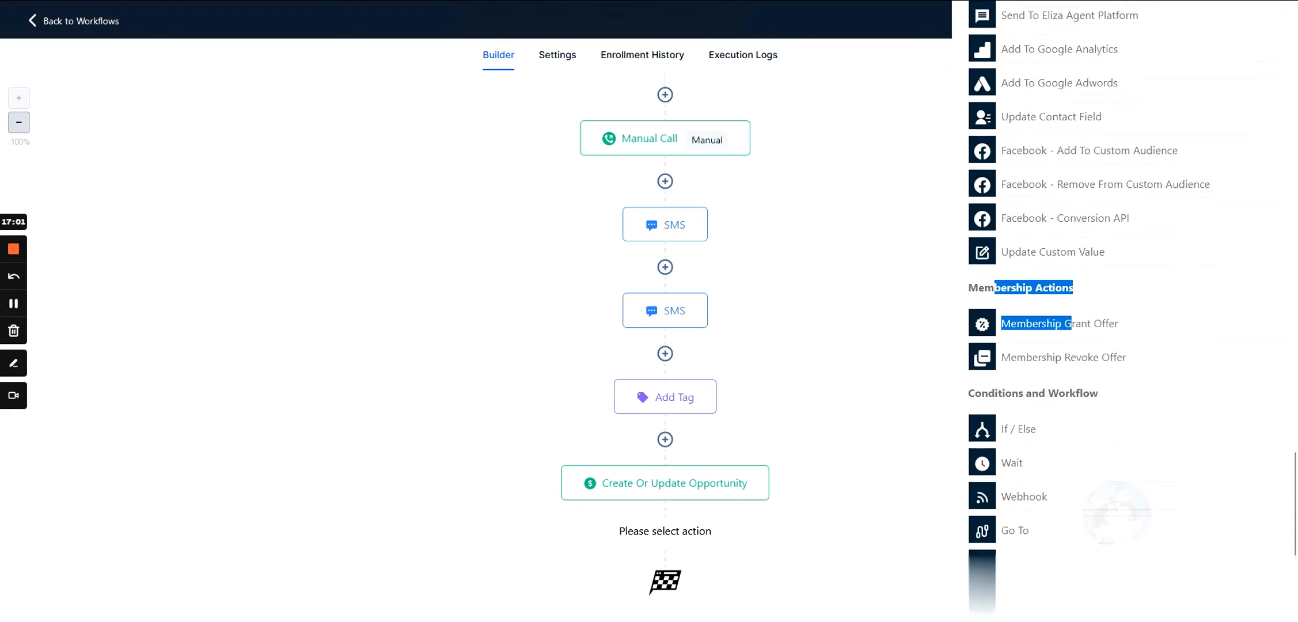
drag(982, 393, 1116, 405)
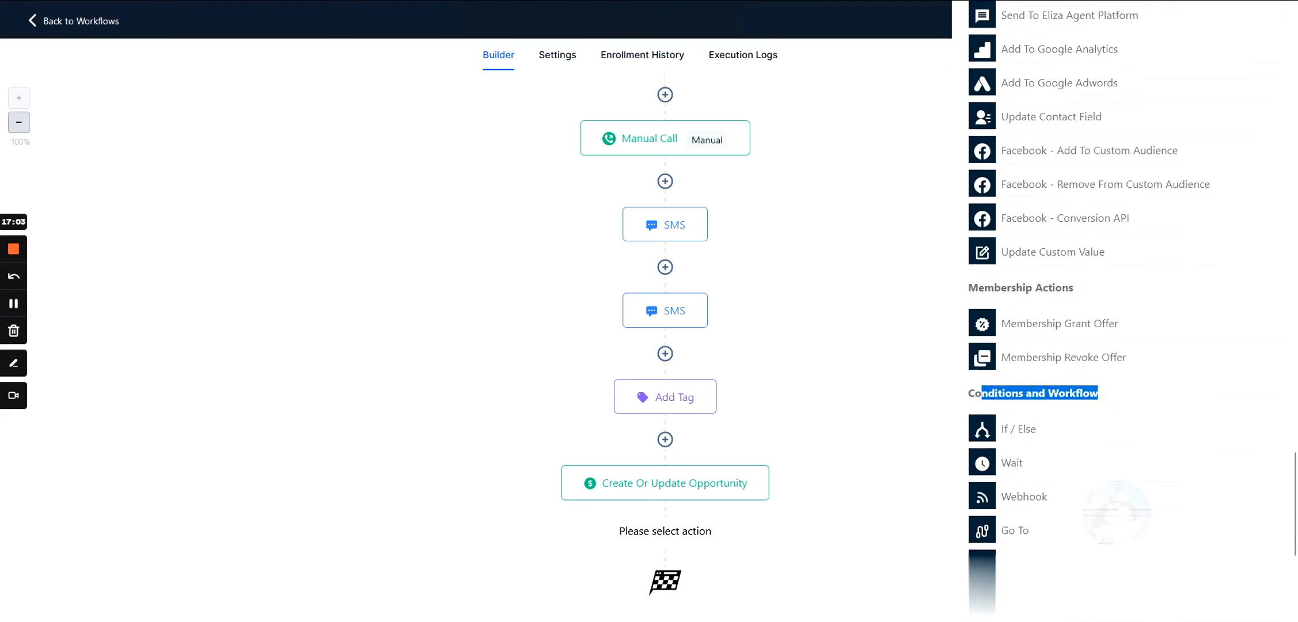
- Start an If/Else condition after the opportunity, name its branch "clicked trigger link" and try to add another branch
click(1018, 431)
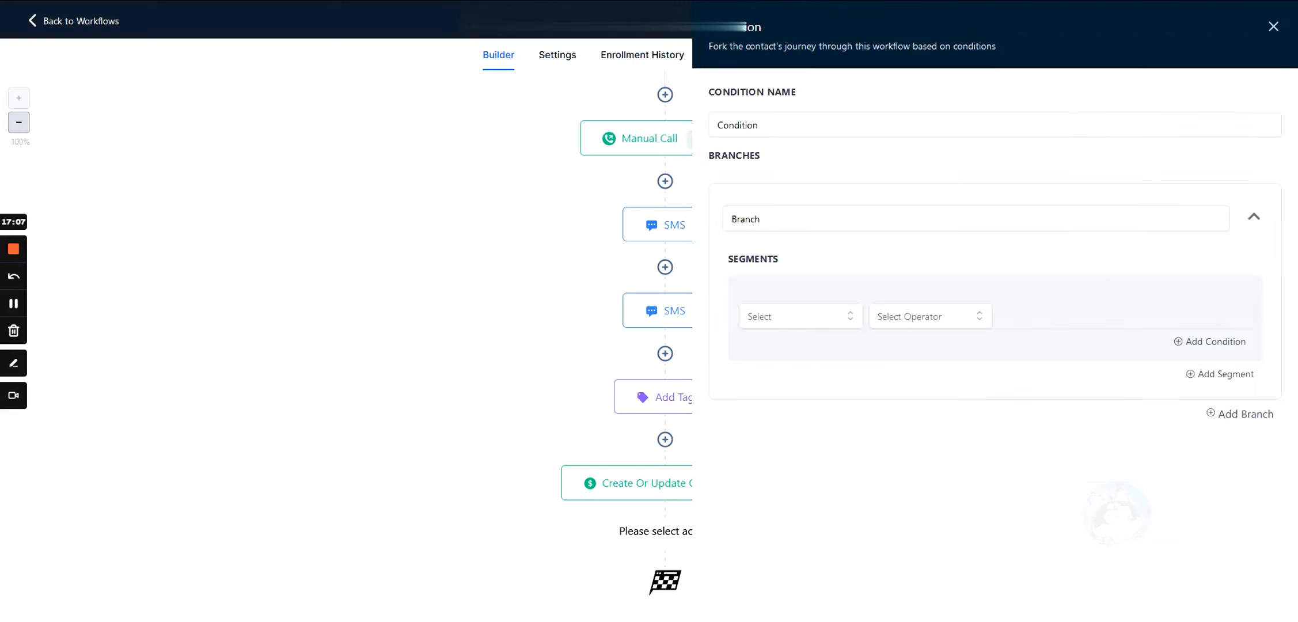
drag(760, 220, 746, 220)
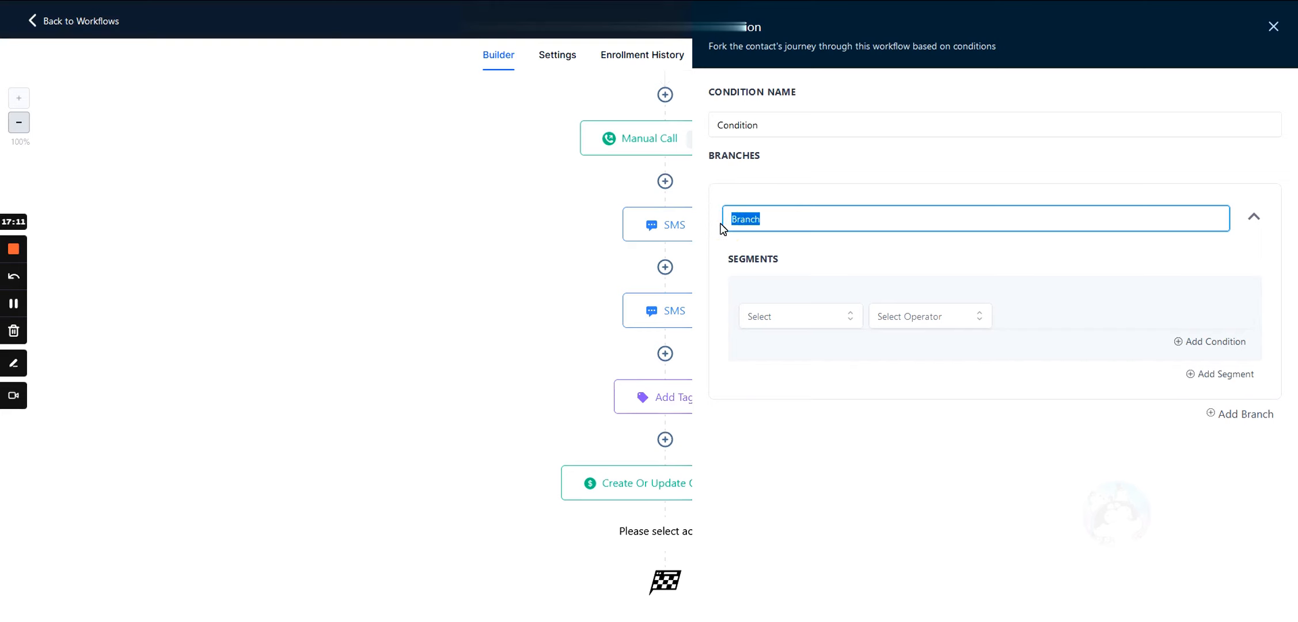
text(click)
click(1217, 413)
click(1207, 417)
click(1245, 417)
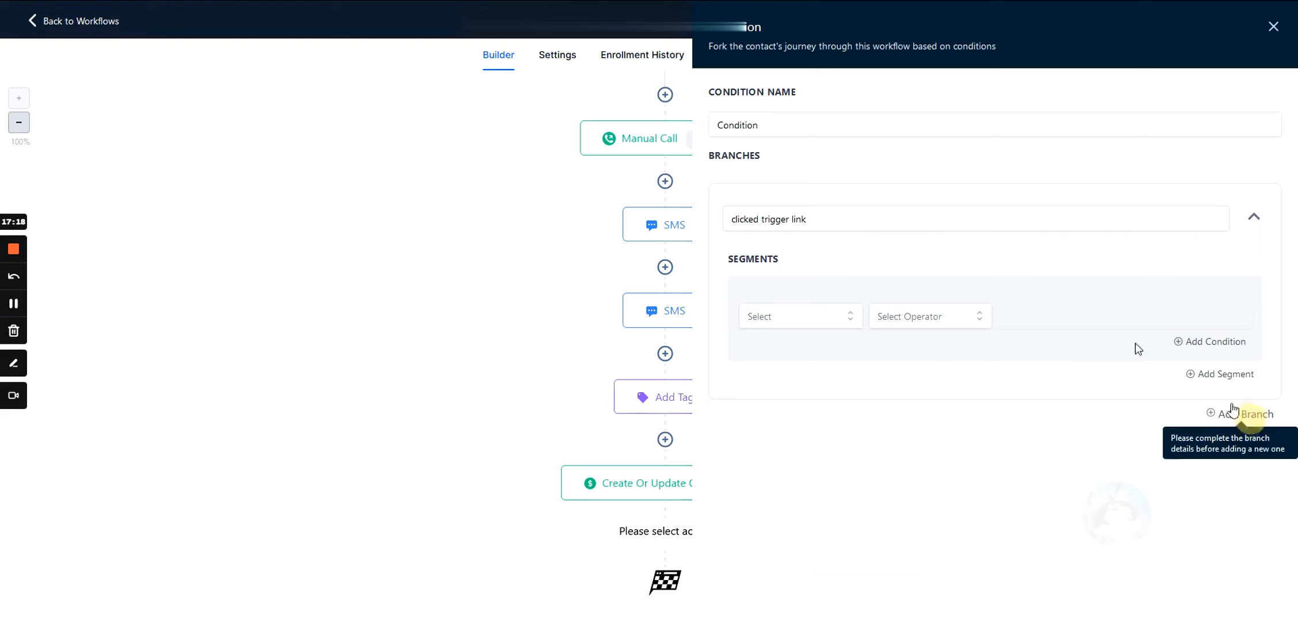
- Browse the Contact Details fields available for the branch's first condition, including standard, custom and attribution fields
click(792, 314)
scroll(806, 387, down, 3)
scroll(803, 381, up, 3)
click(799, 351)
scroll(826, 441, down, 3)
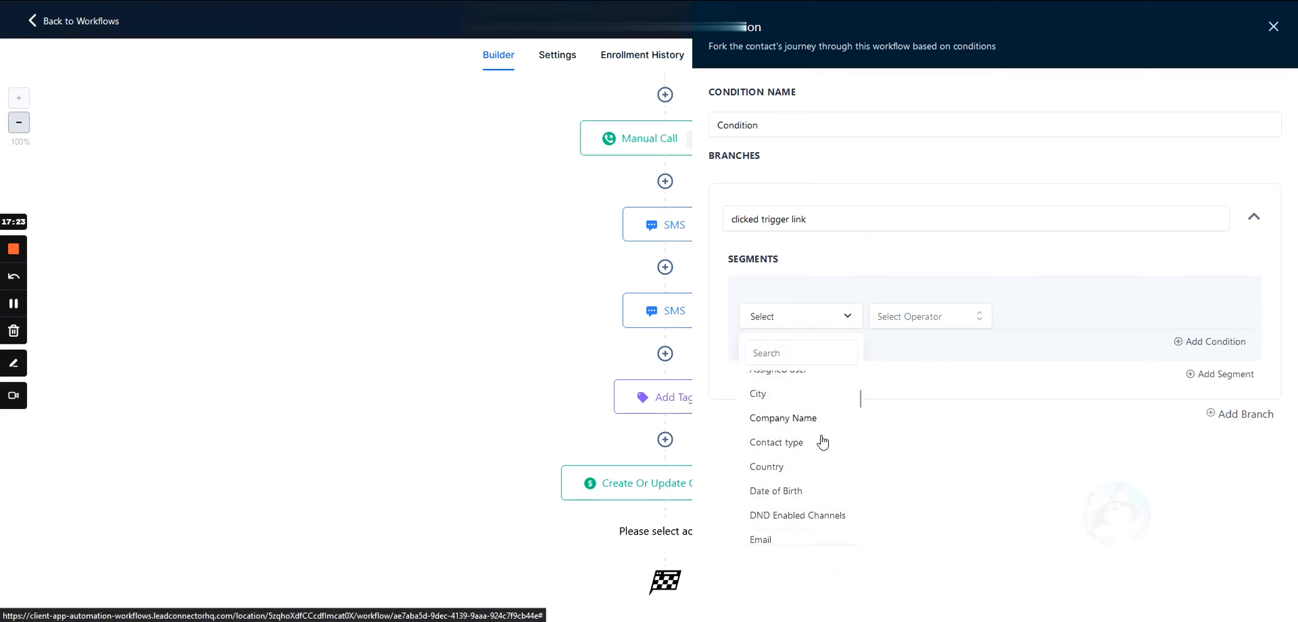
scroll(822, 442, down, 10)
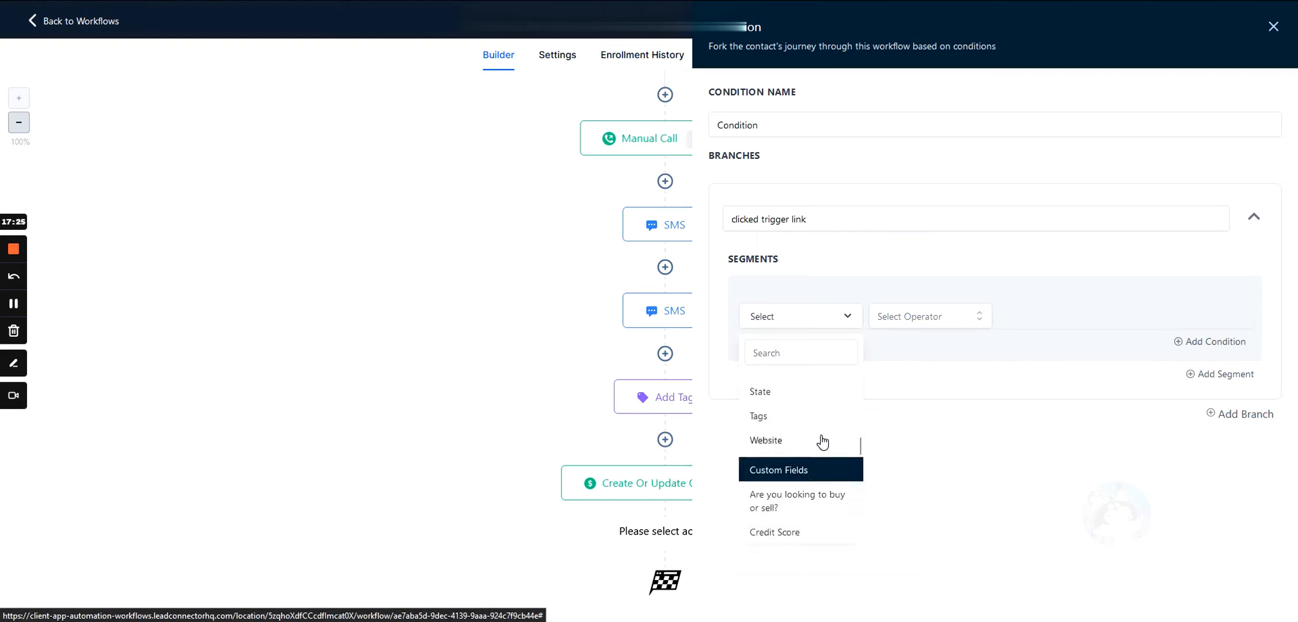
scroll(812, 478, down, 5)
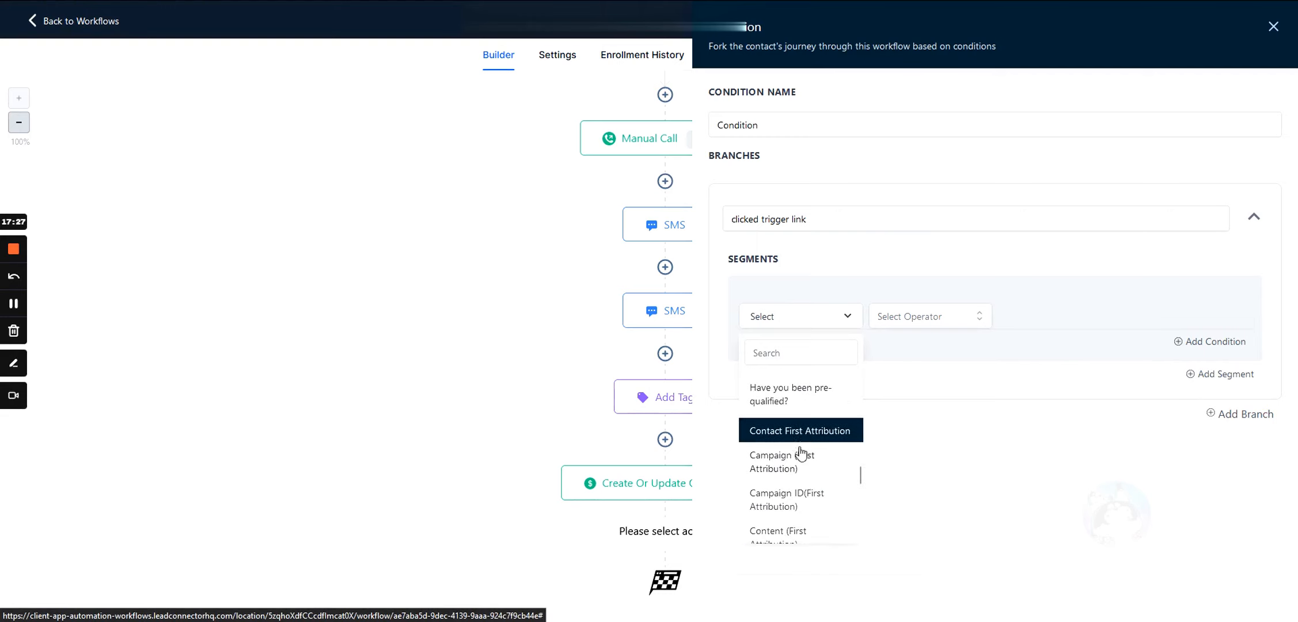
scroll(800, 454, down, 4)
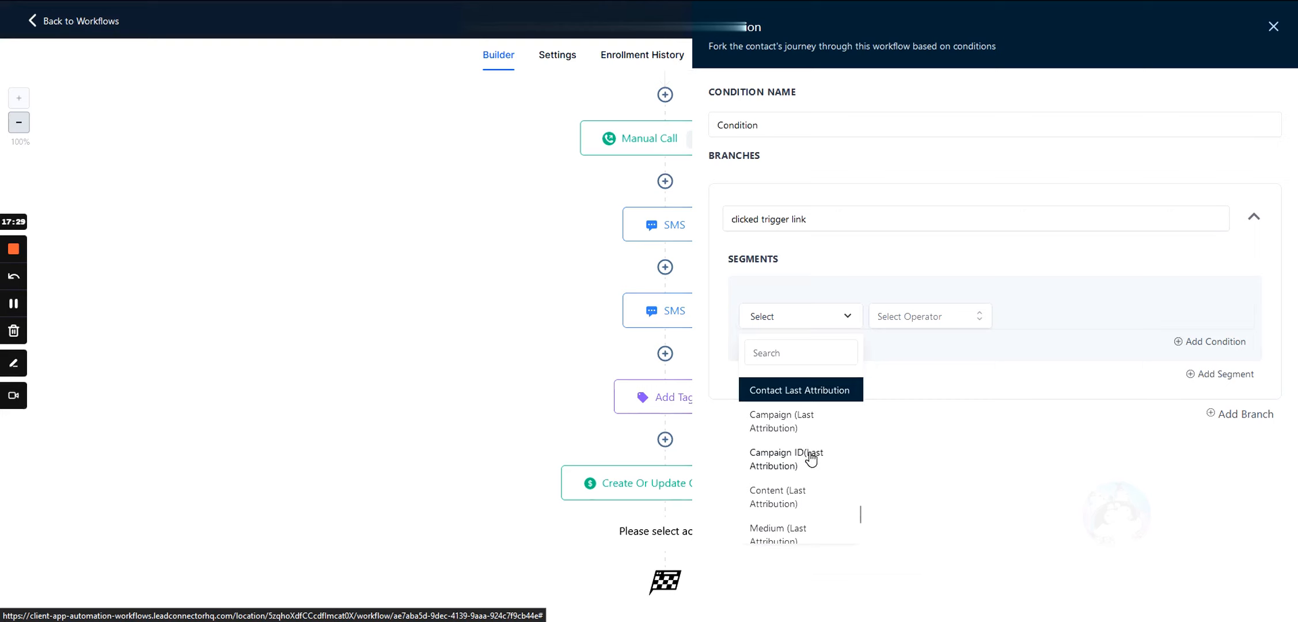
- Search the contact fields for "trigg", clear the search and return to the full list of condition categories
click(766, 352)
text(tr)
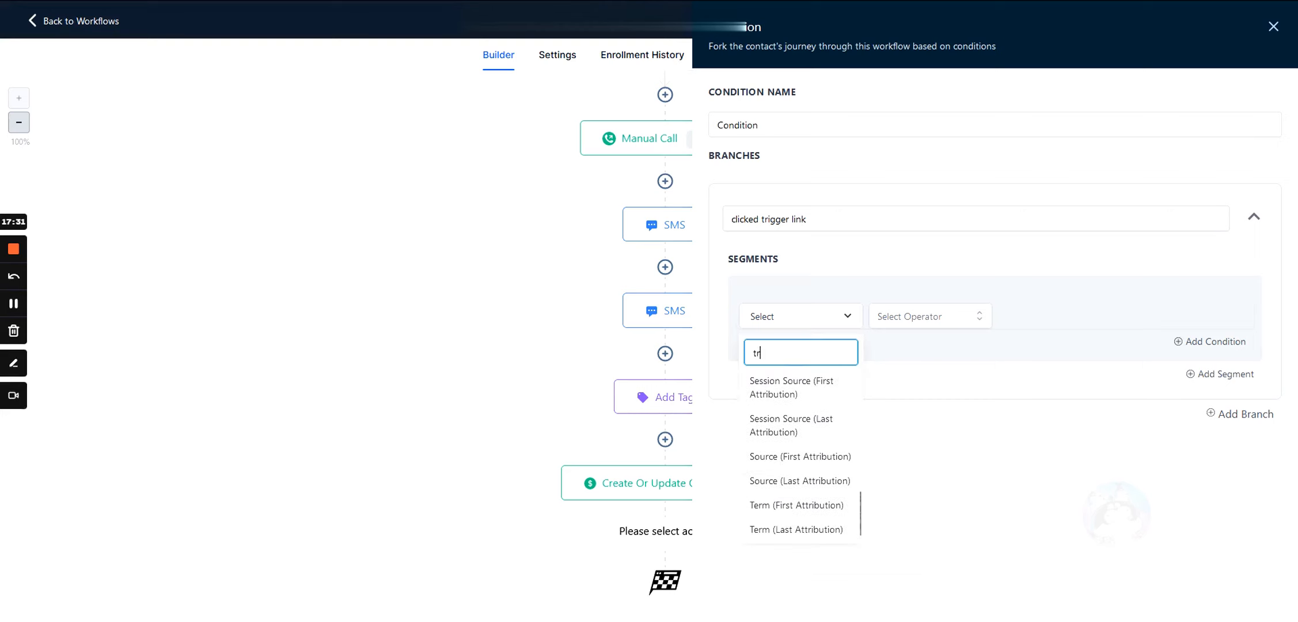
text(igg)
click(805, 315)
click(800, 325)
drag(792, 353, 684, 355)
key(BackSpace)
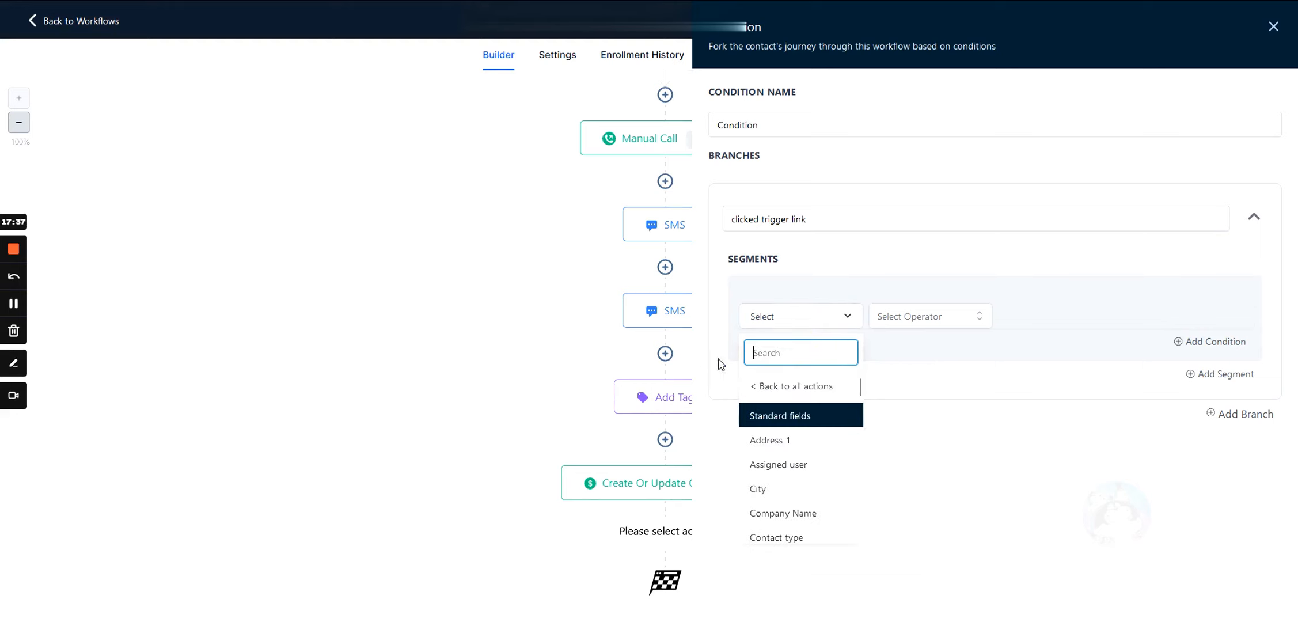
click(772, 386)
click(805, 316)
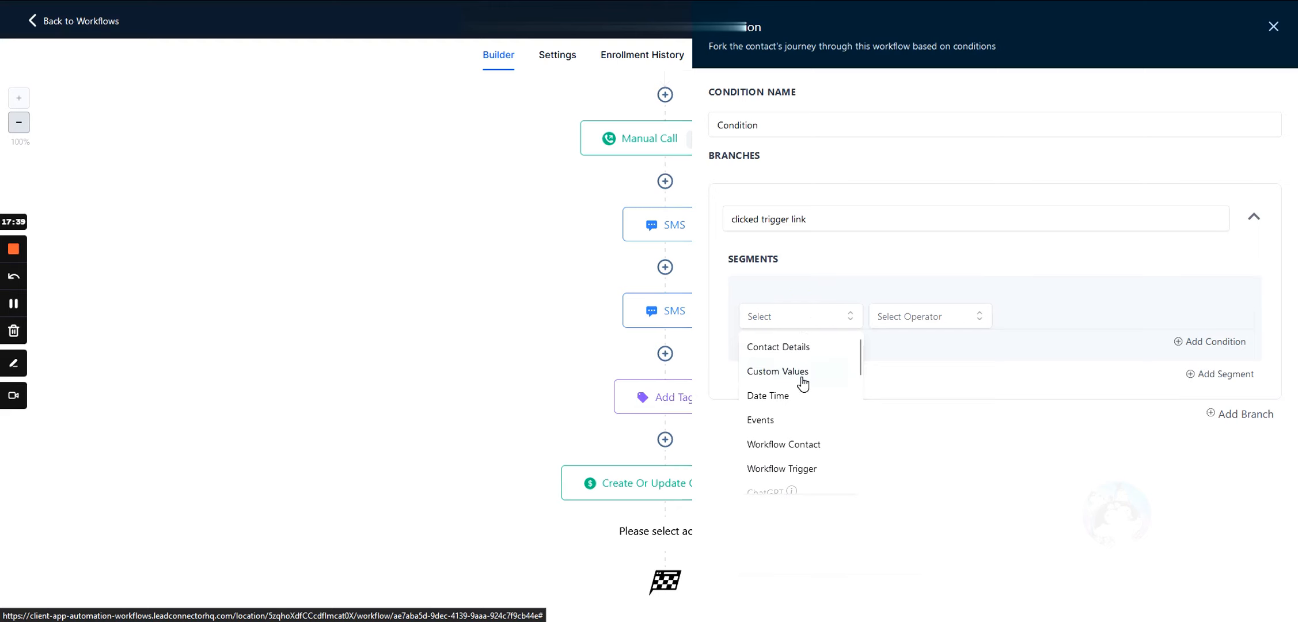
- Try a Workflow Trigger condition with the operator Is for the branch, and browse the condition categories again
click(801, 469)
click(928, 316)
click(906, 348)
click(1075, 321)
click(800, 321)
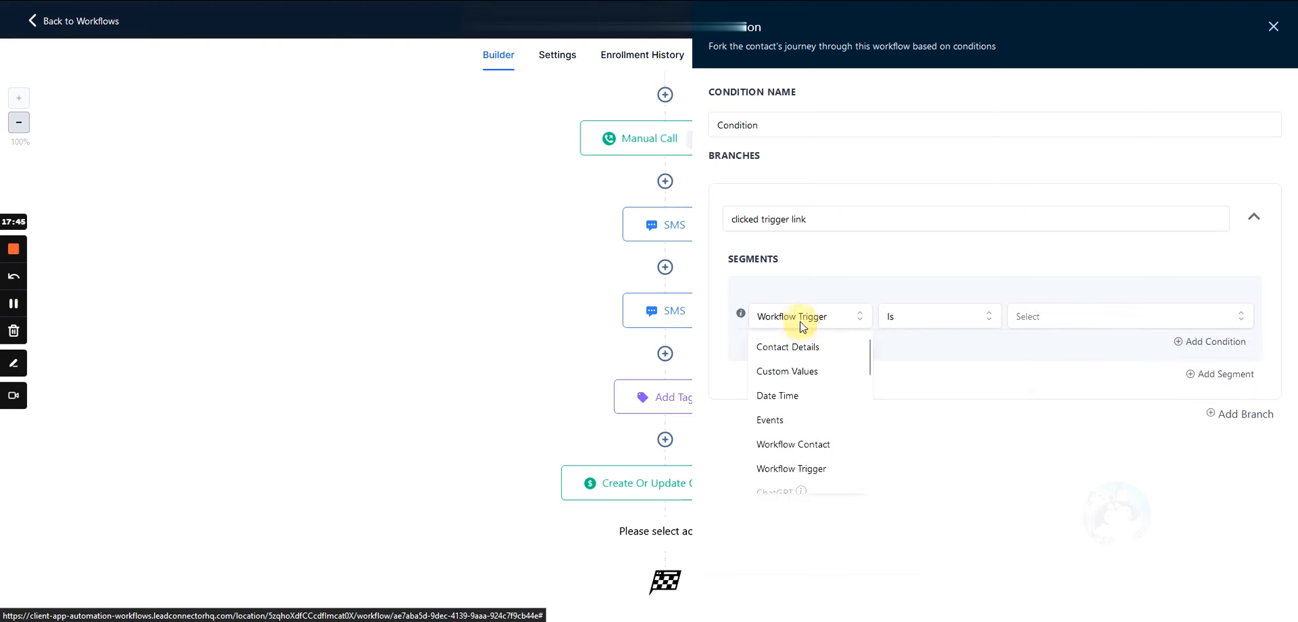
scroll(813, 377, down, 5)
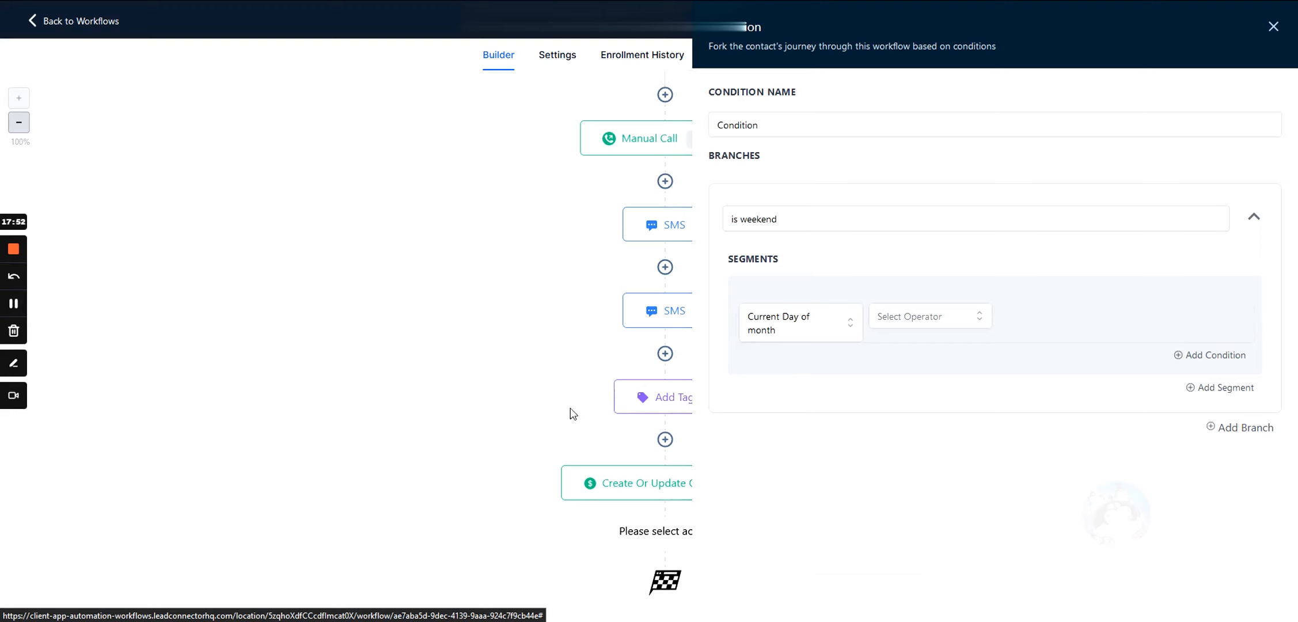
- Try the operator Is on the Current Day of month condition and look through its selectable day numbers
scroll(563, 354, up, 2)
scroll(576, 317, down, 2)
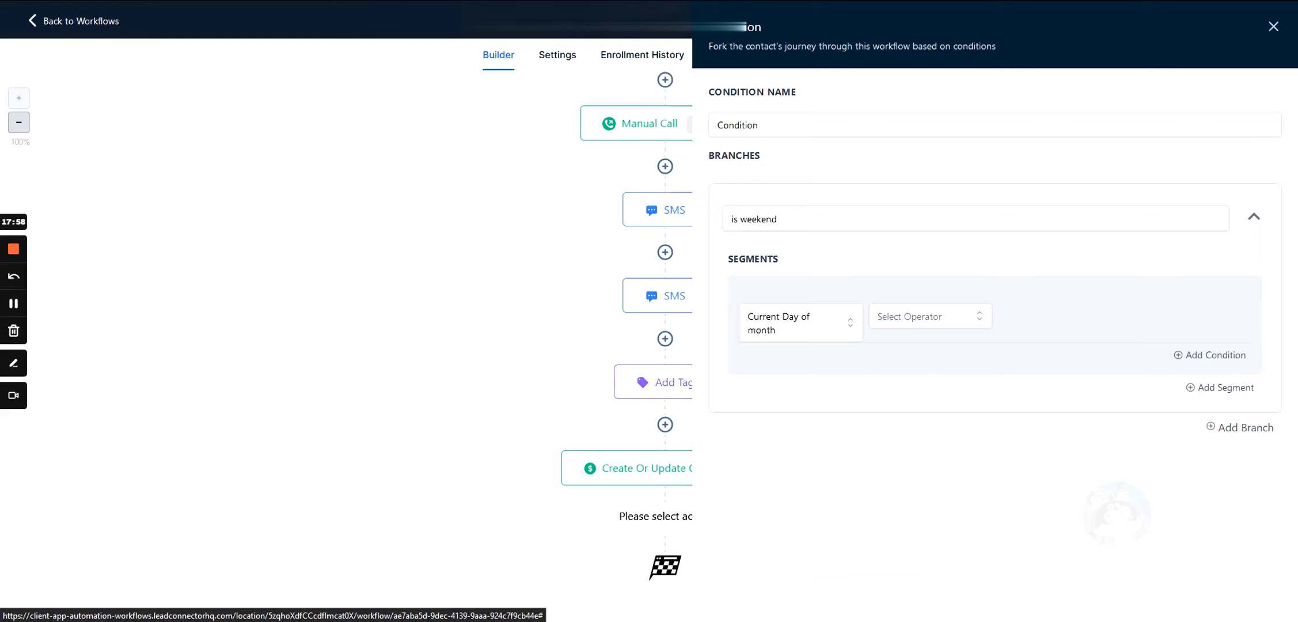
drag(797, 220, 686, 225)
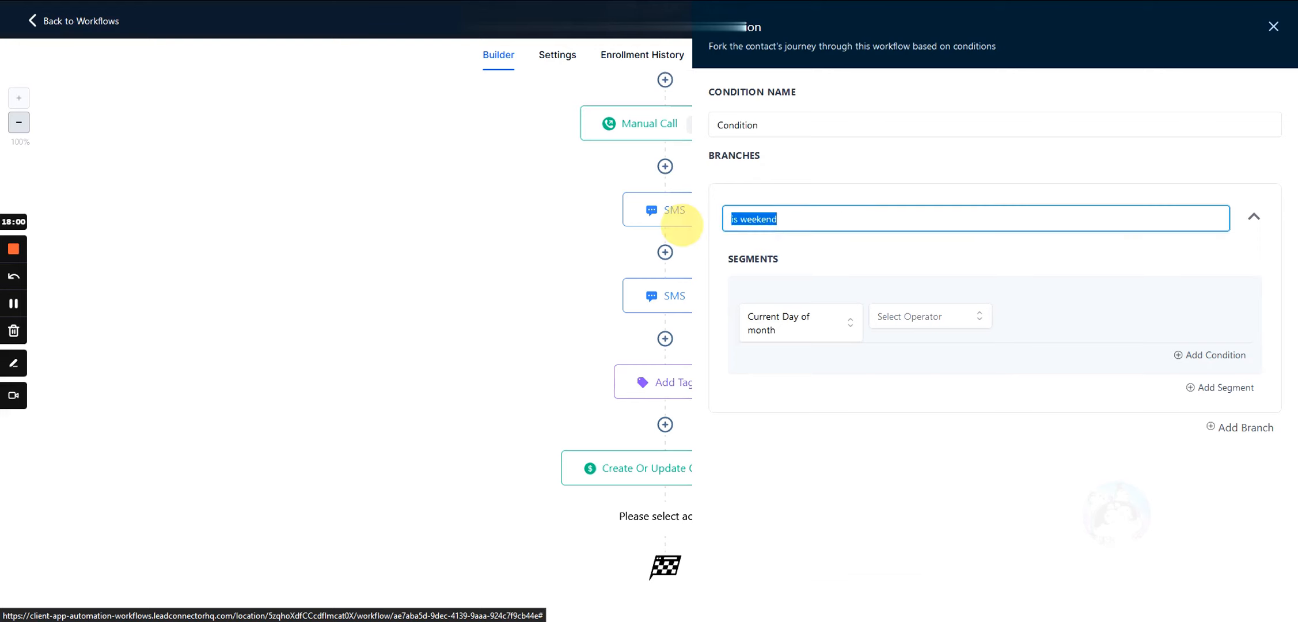
click(804, 210)
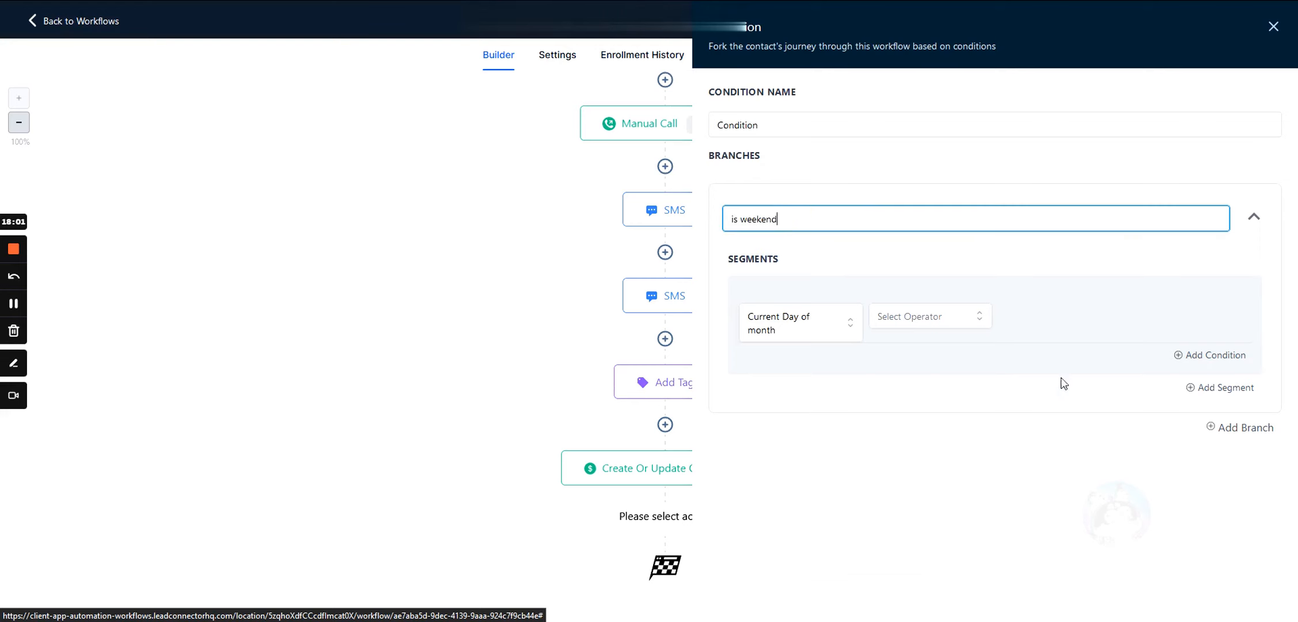
click(924, 315)
click(907, 348)
click(1020, 316)
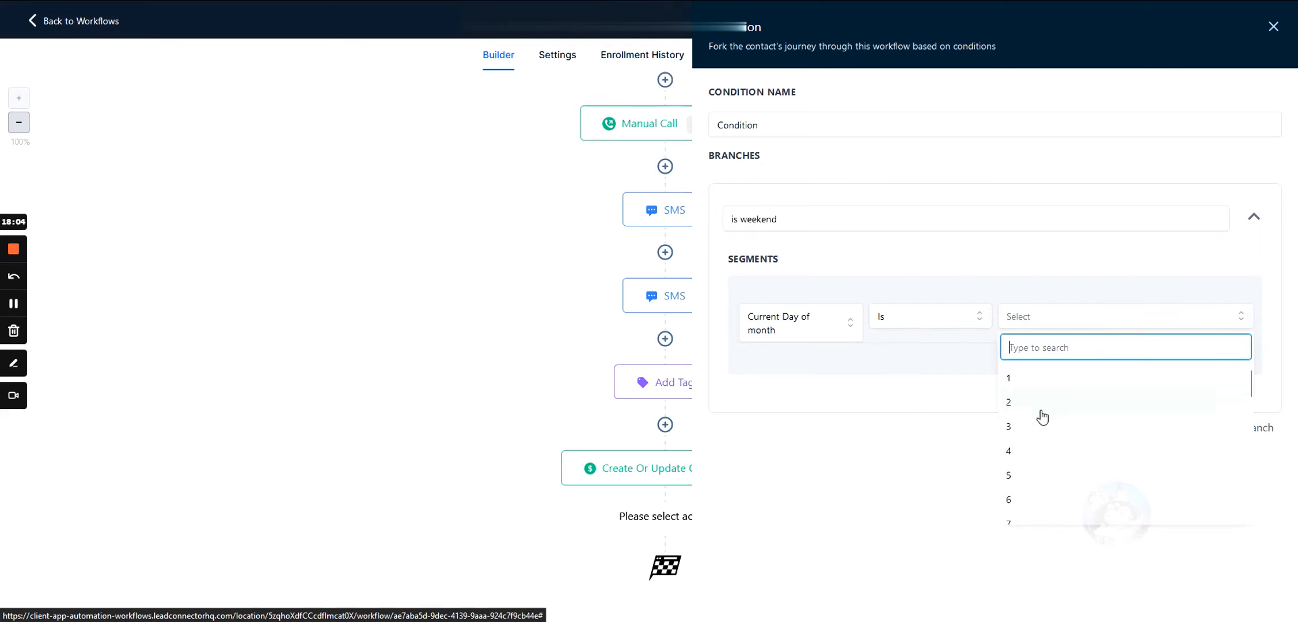
scroll(1039, 426, down, 2)
scroll(1028, 442, up, 1)
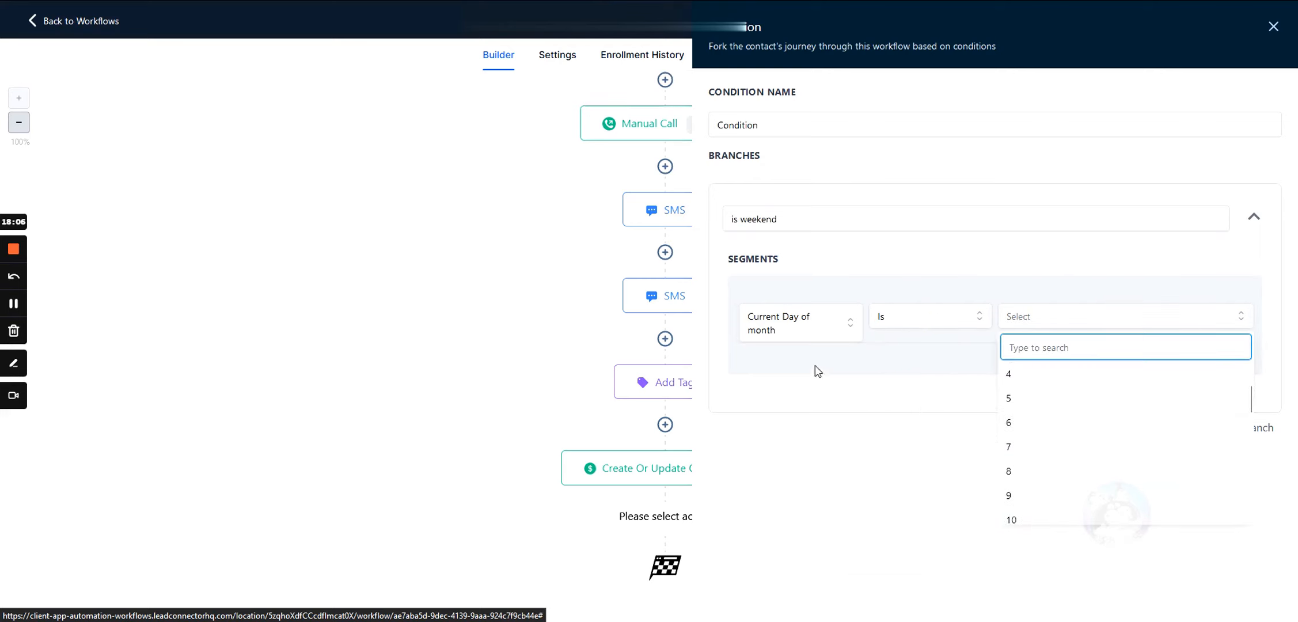
- Change the branch's condition to Current Day of week, Is not, Sunday
click(824, 326)
click(817, 426)
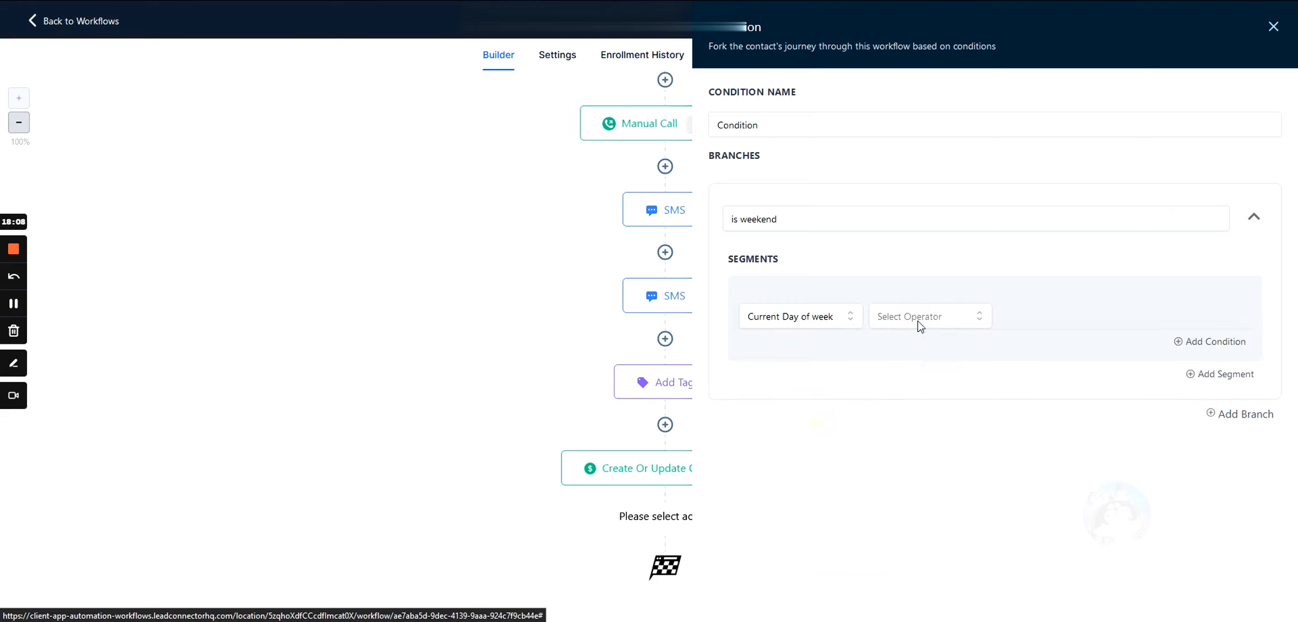
click(920, 326)
click(907, 375)
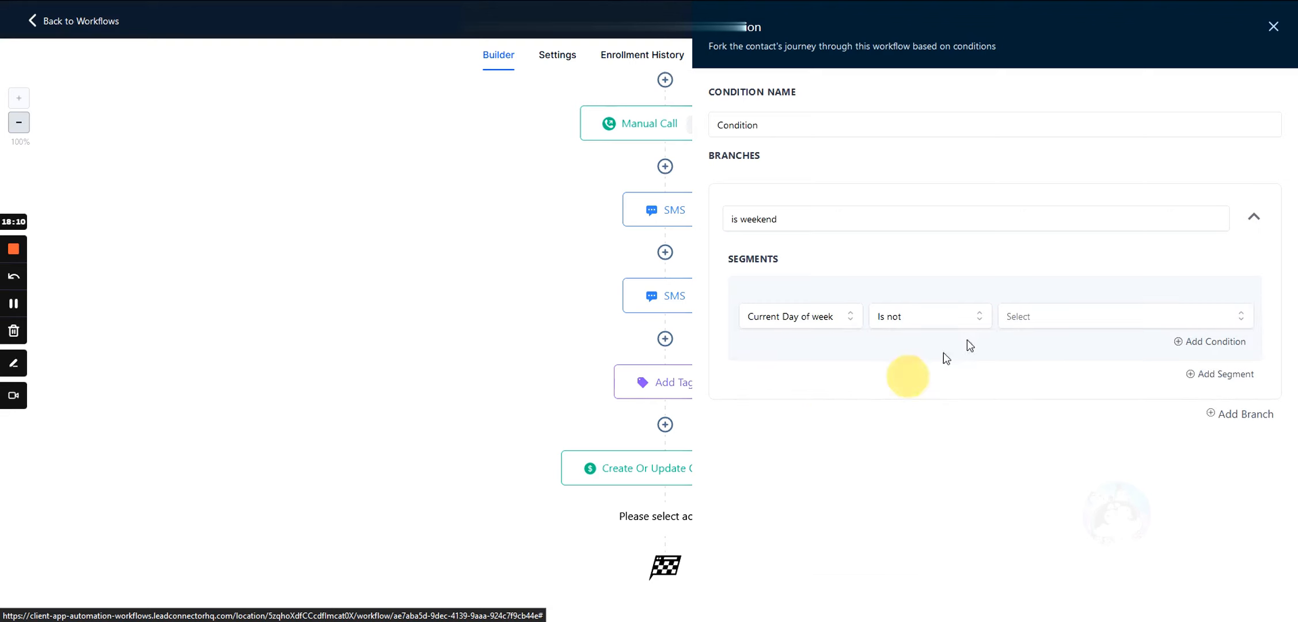
click(1049, 315)
click(1047, 381)
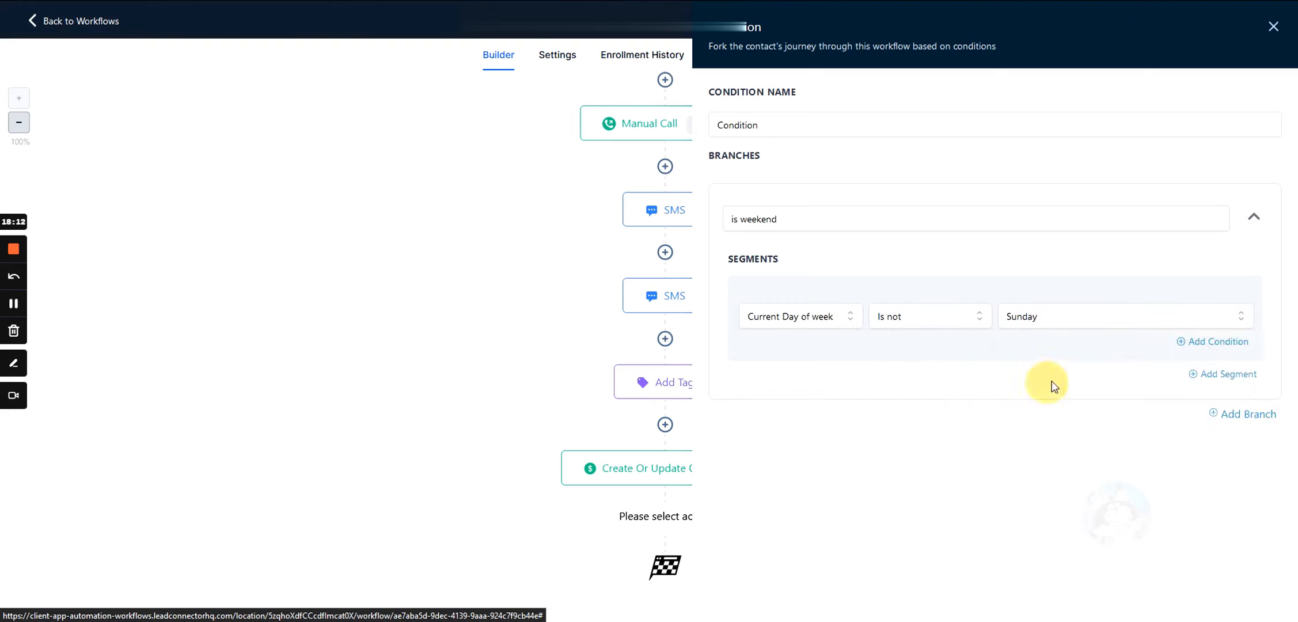
- Add a second condition to the same segment, based on the Date Time field Current Day of week
click(1208, 343)
click(805, 388)
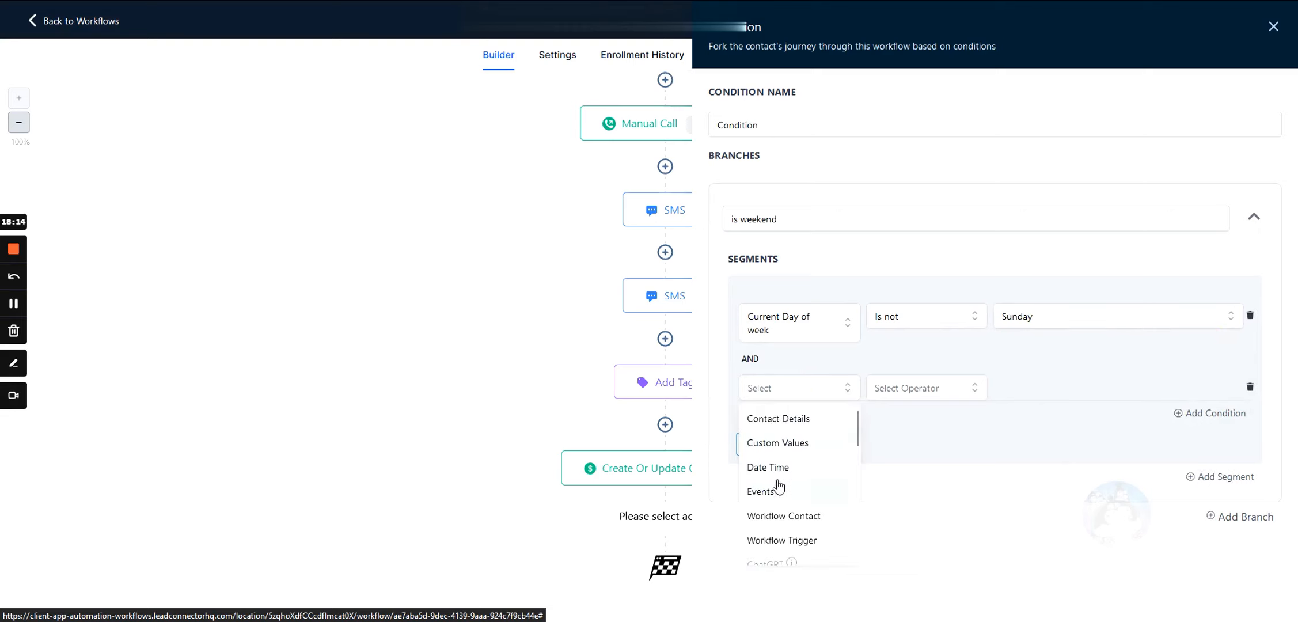
scroll(804, 456, down, 2)
scroll(801, 455, up, 2)
click(776, 468)
click(803, 483)
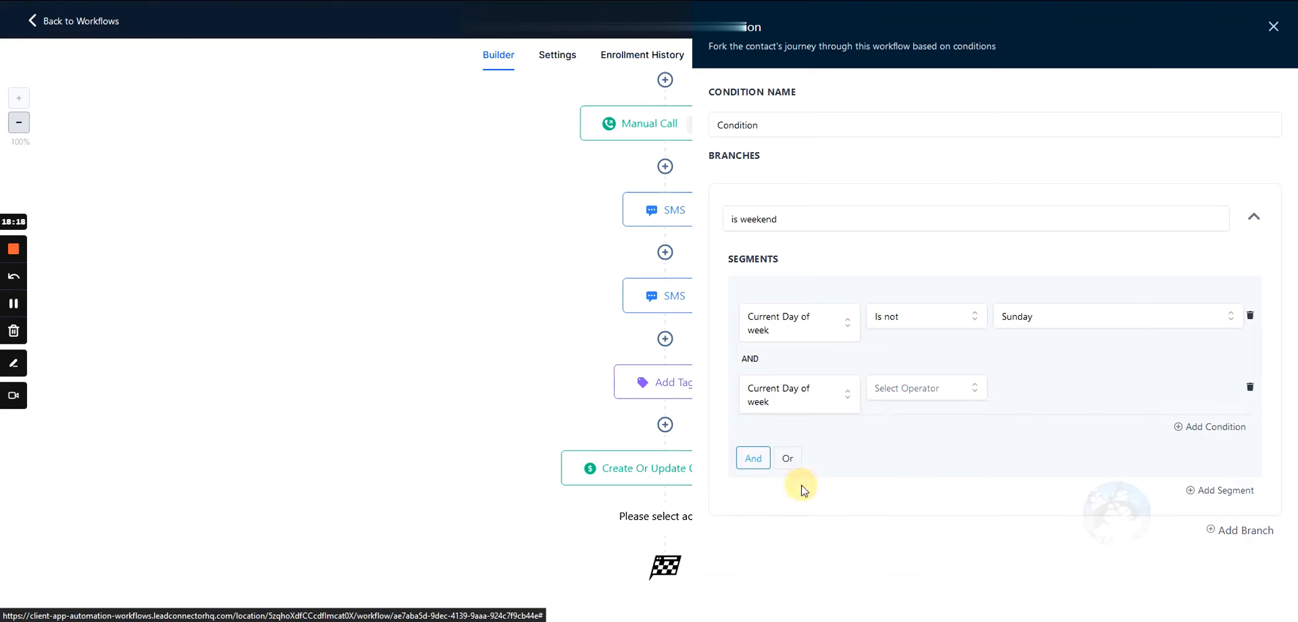
- Set the second condition's operator to Is not and its value to Saturday
click(913, 395)
click(906, 447)
click(1027, 393)
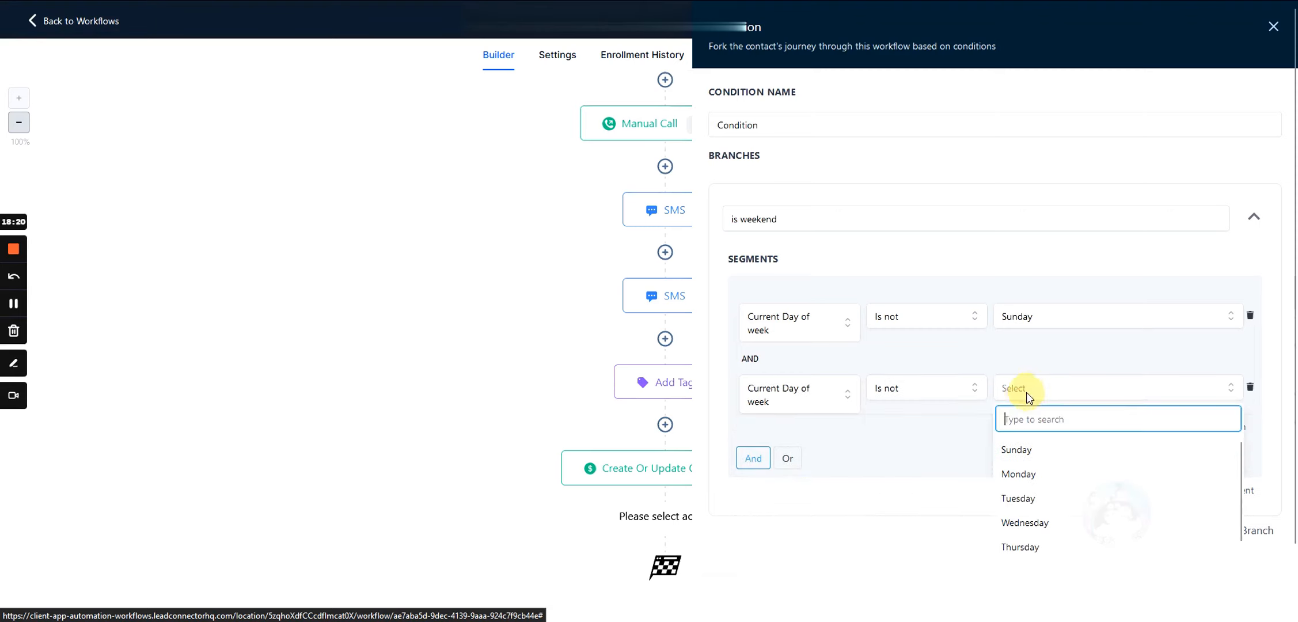
scroll(1032, 453, down, 1)
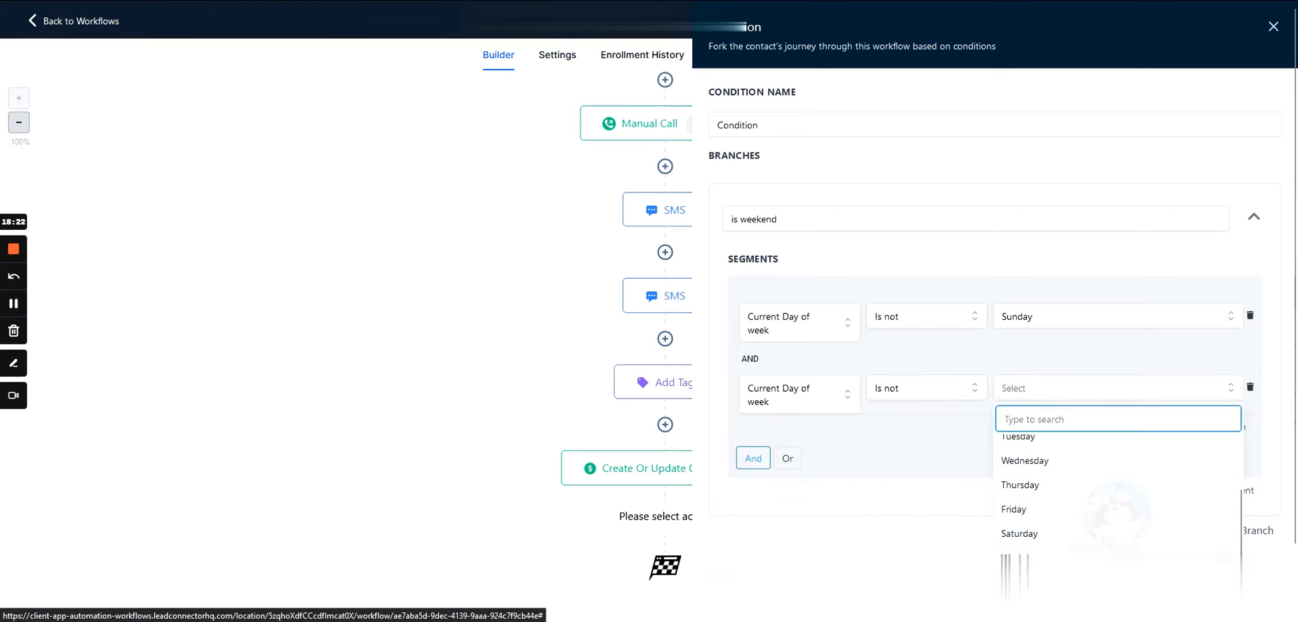
click(1020, 538)
click(1026, 404)
scroll(1031, 530, down, 1)
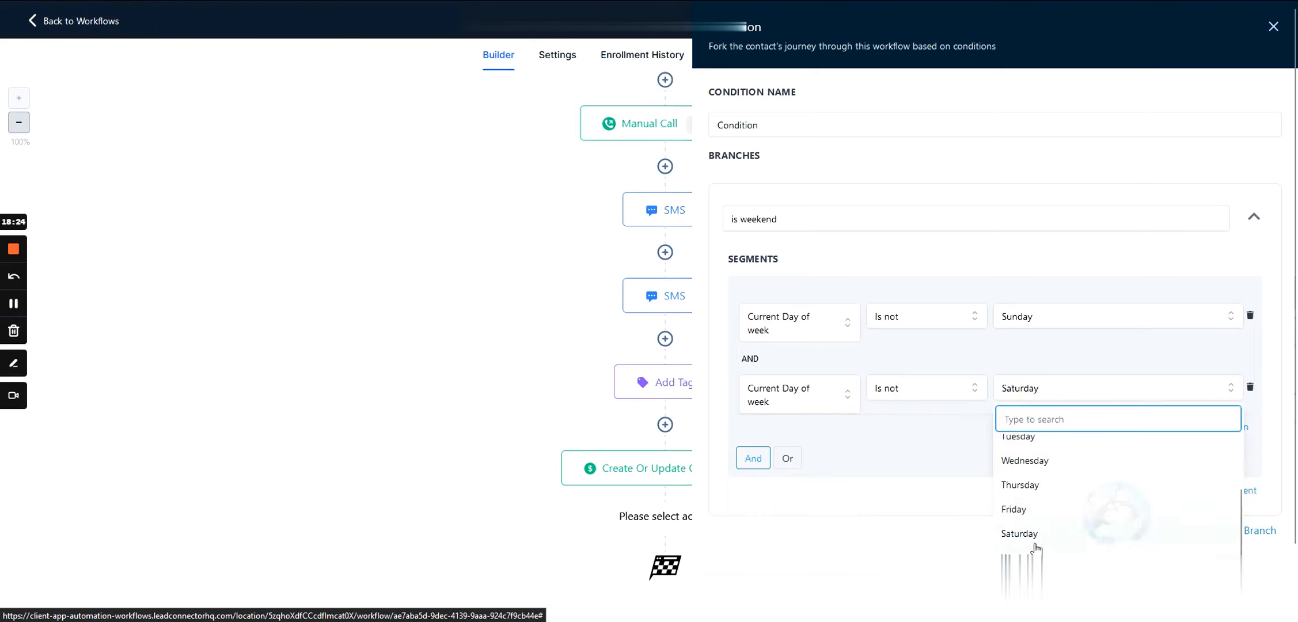
click(934, 471)
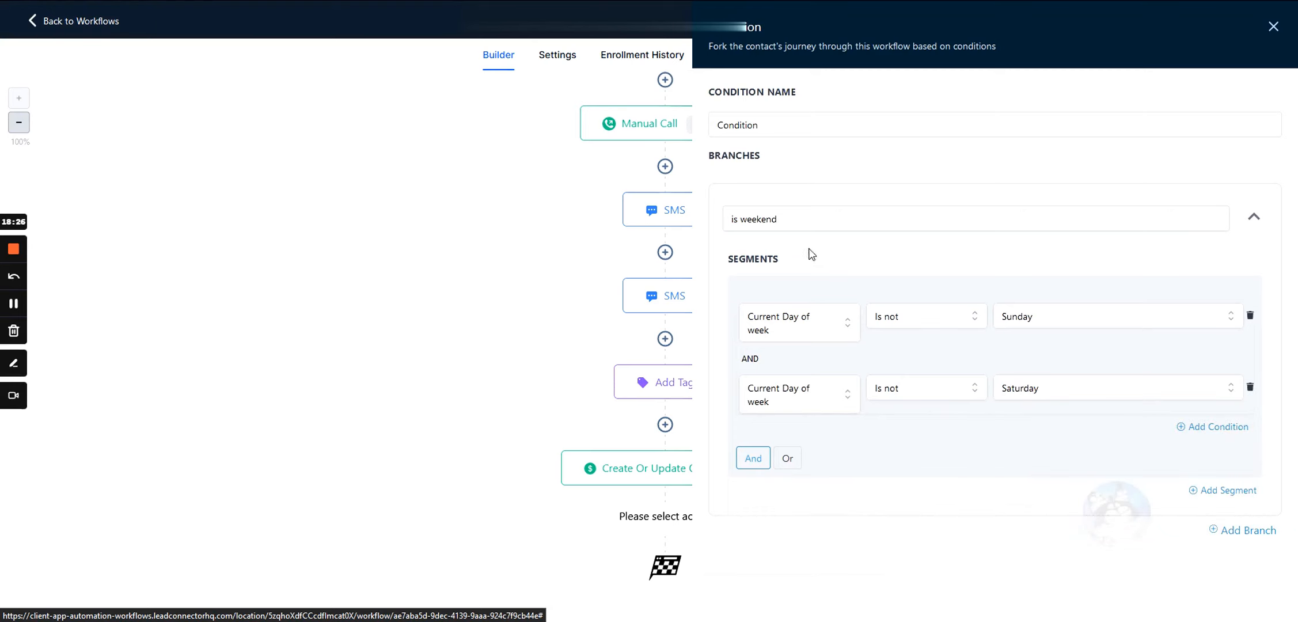
- Rename the branch "is not weekend" and add a second branch named "is weekend"
drag(779, 219, 703, 223)
text(is)
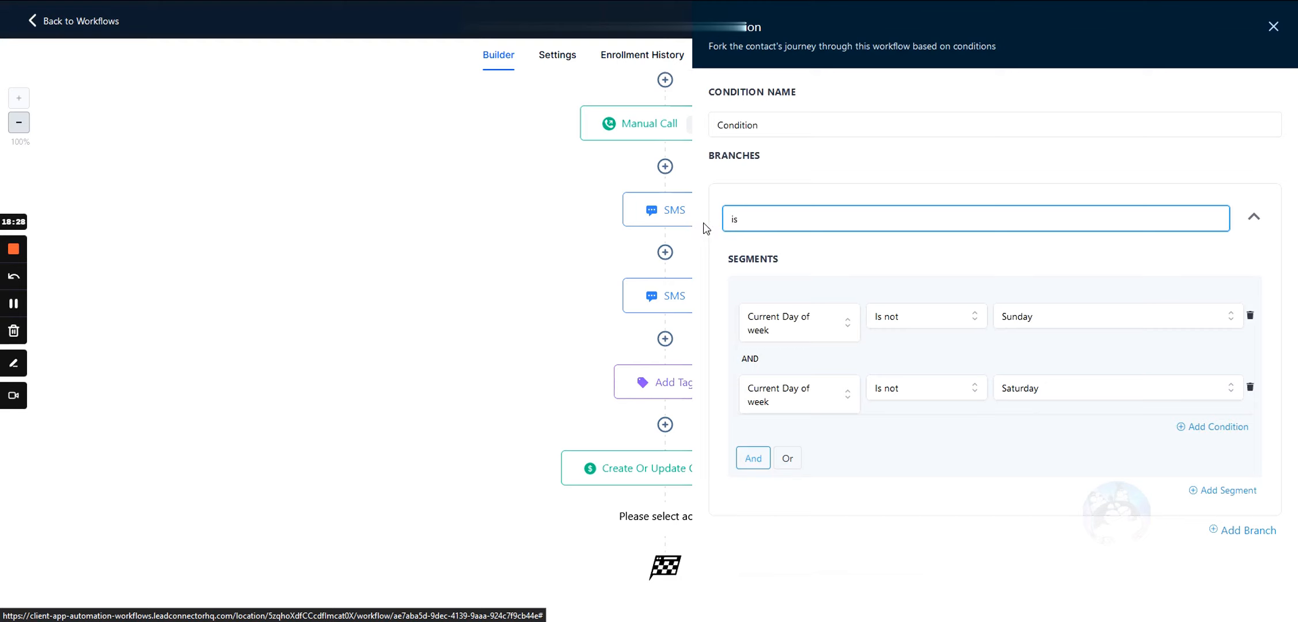
text( not weekend)
click(1242, 529)
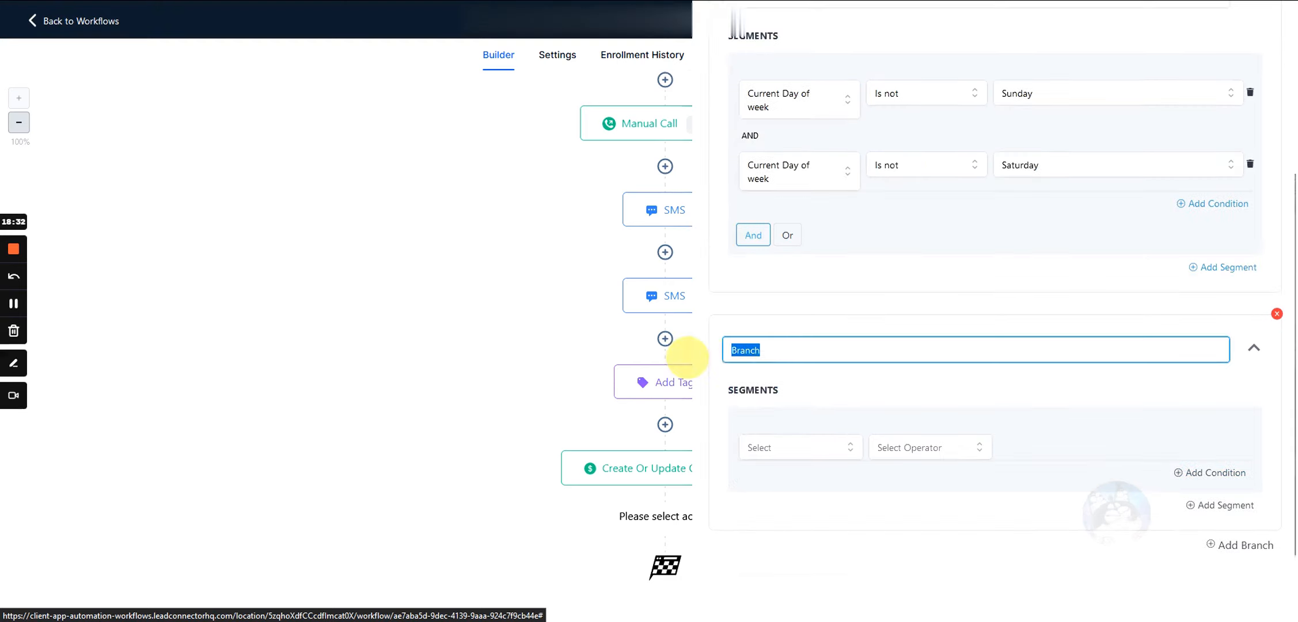
text(is weekend)
- Give the "is weekend" branch a Current Day of week condition with the operator Is and a day value, and save the If/Else action
click(826, 453)
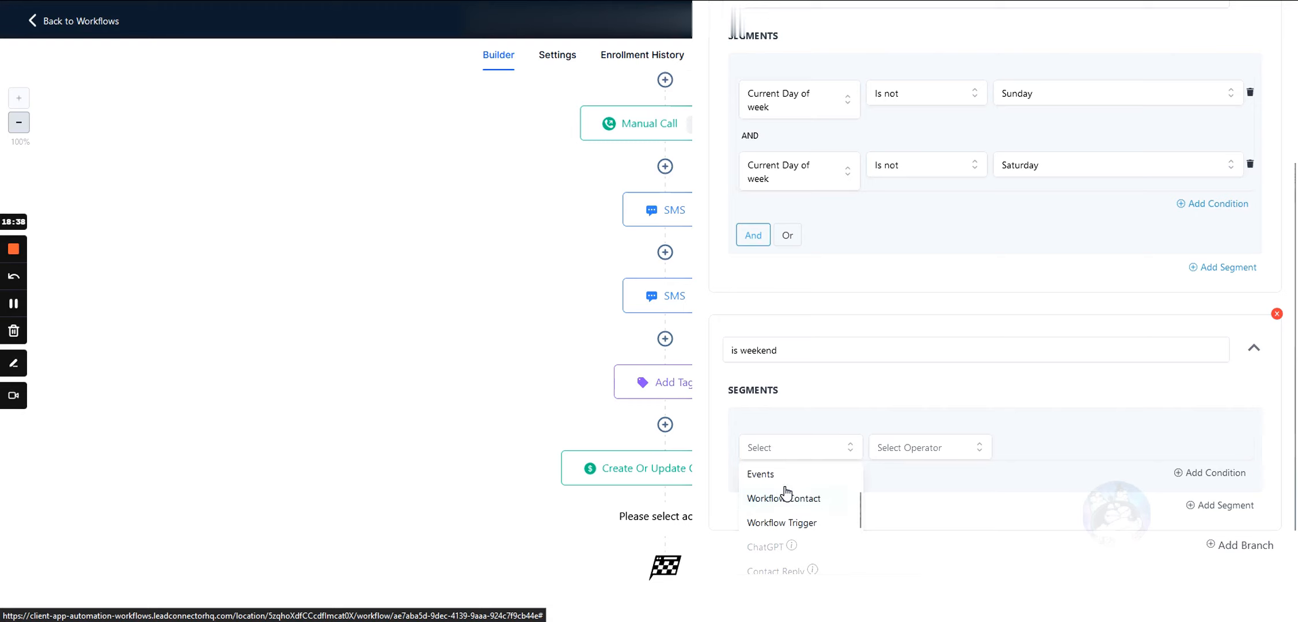
scroll(787, 493, up, 3)
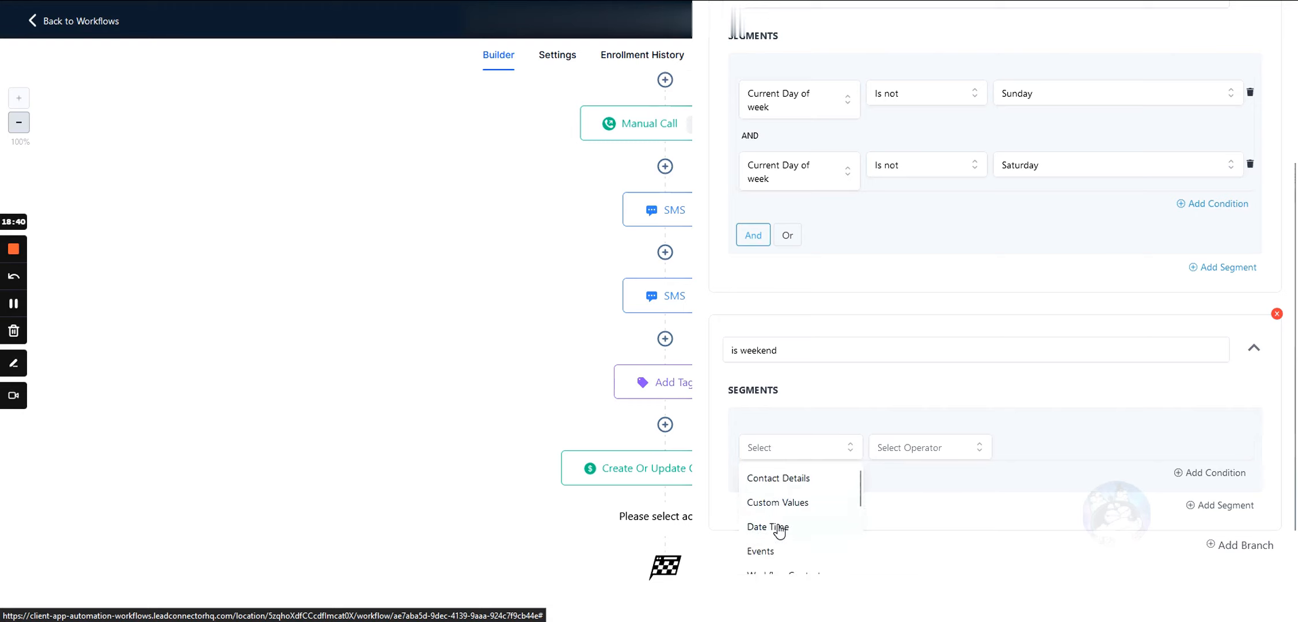
click(780, 528)
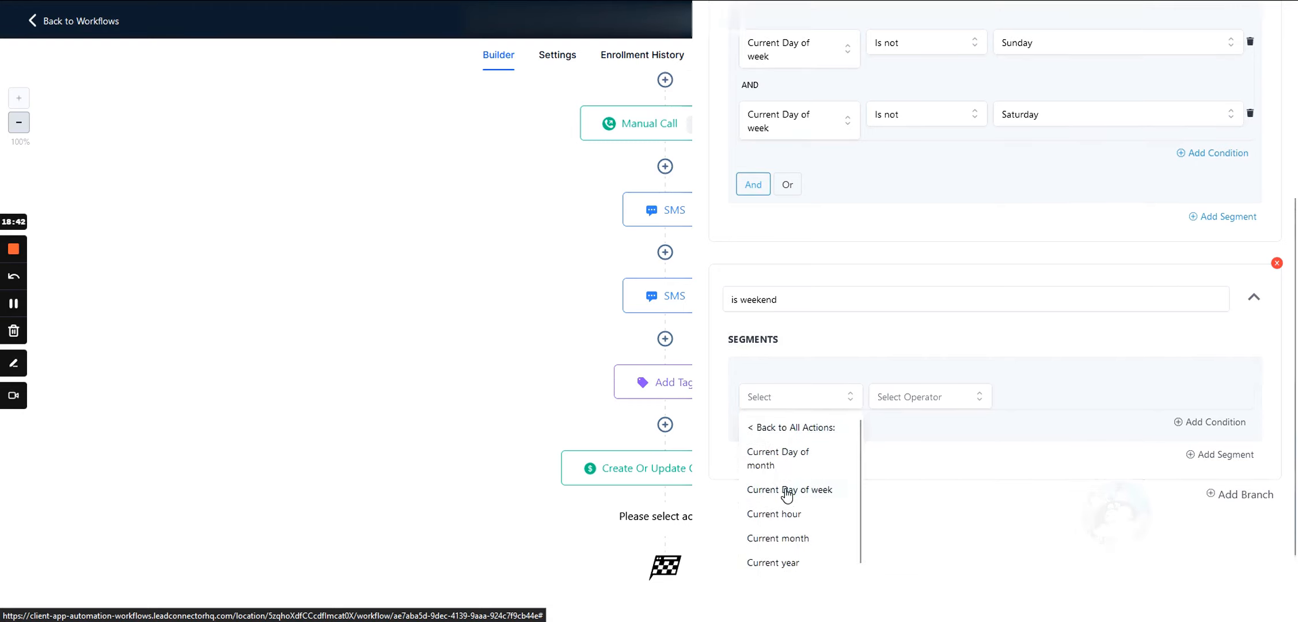
click(787, 490)
click(913, 450)
click(897, 481)
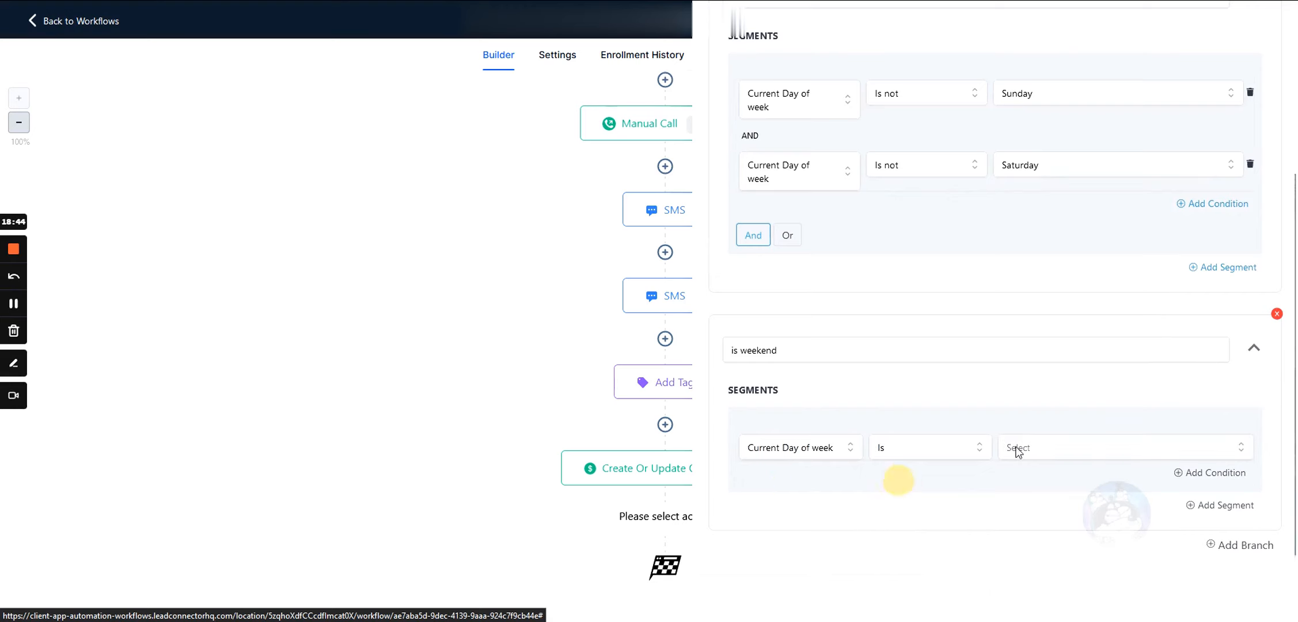
click(1017, 449)
scroll(1083, 467, down, 5)
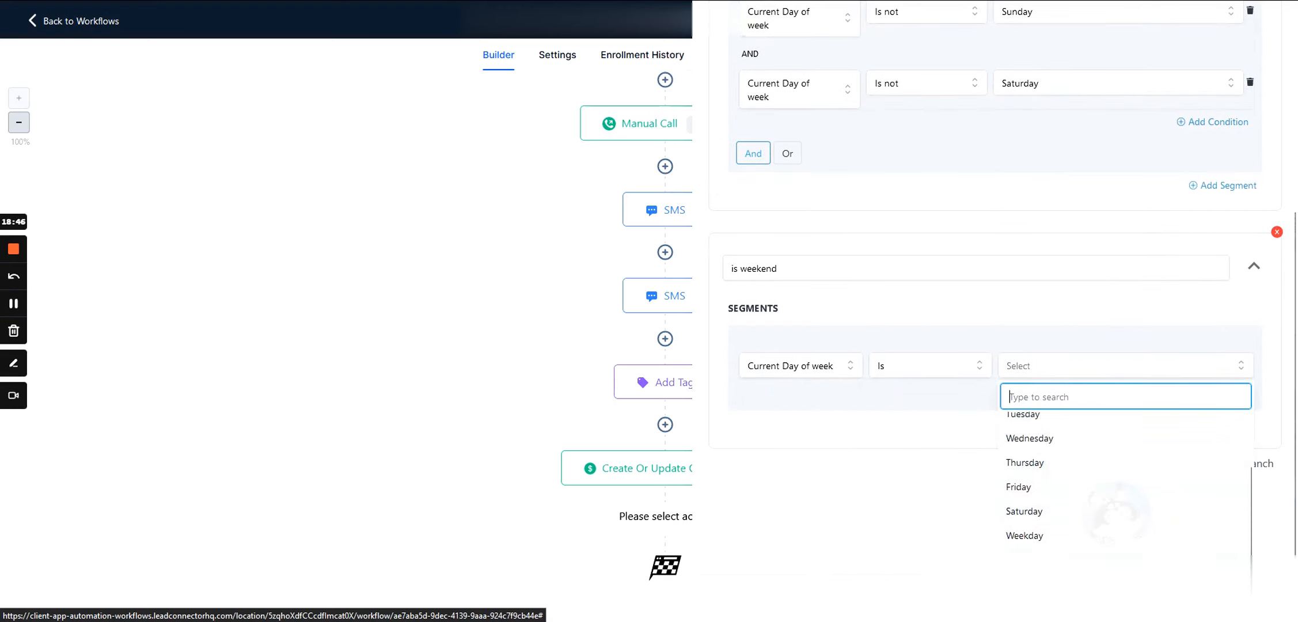
click(1028, 536)
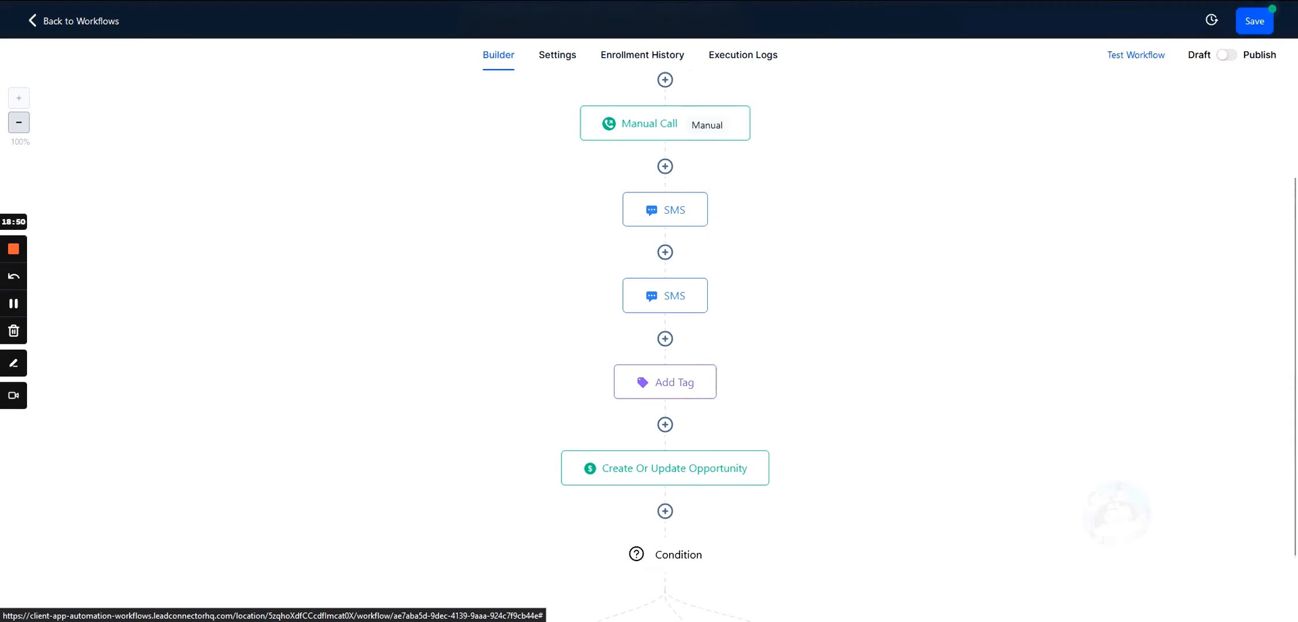
- Review the resulting branches, reopen the condition to browse the categories for its first field, and close it without saving
scroll(751, 399, down, 3)
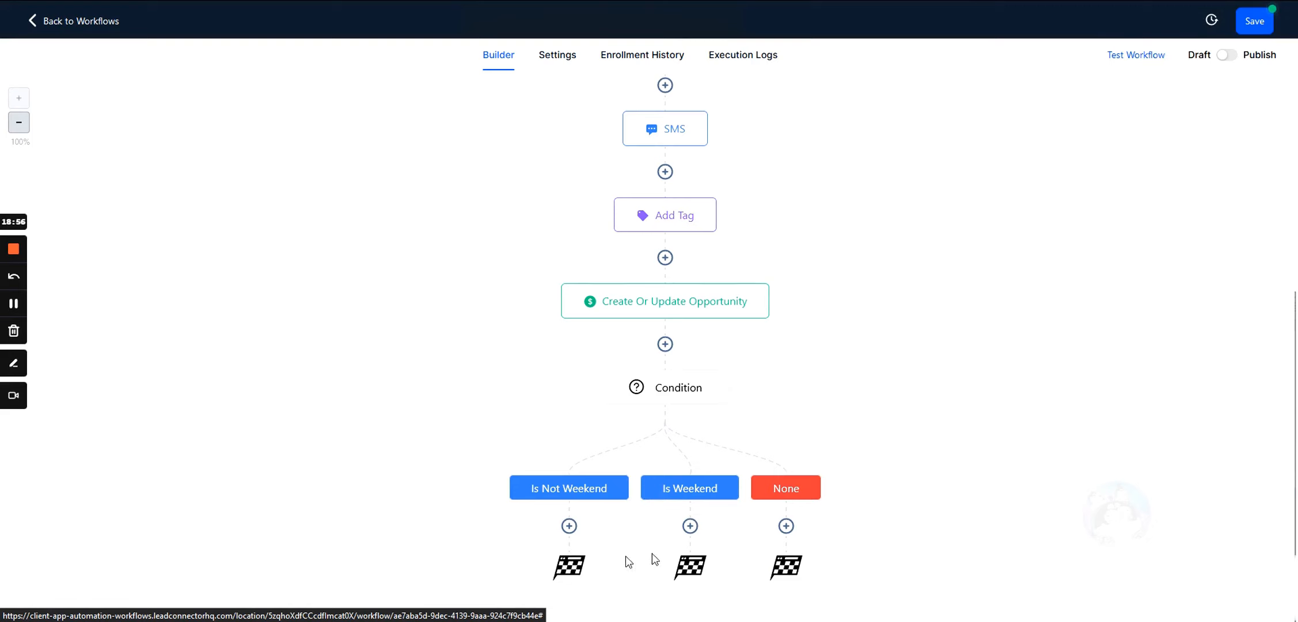
drag(533, 489, 714, 493)
click(633, 502)
click(675, 399)
click(813, 234)
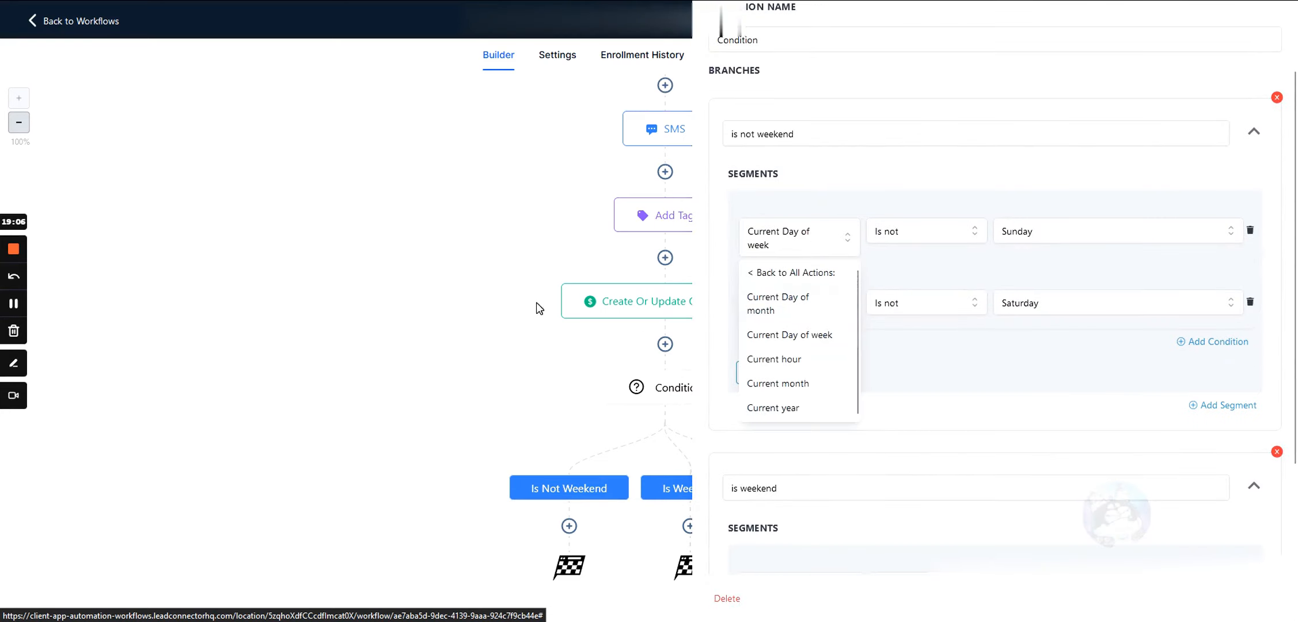
scroll(617, 290, up, 5)
scroll(620, 275, down, 4)
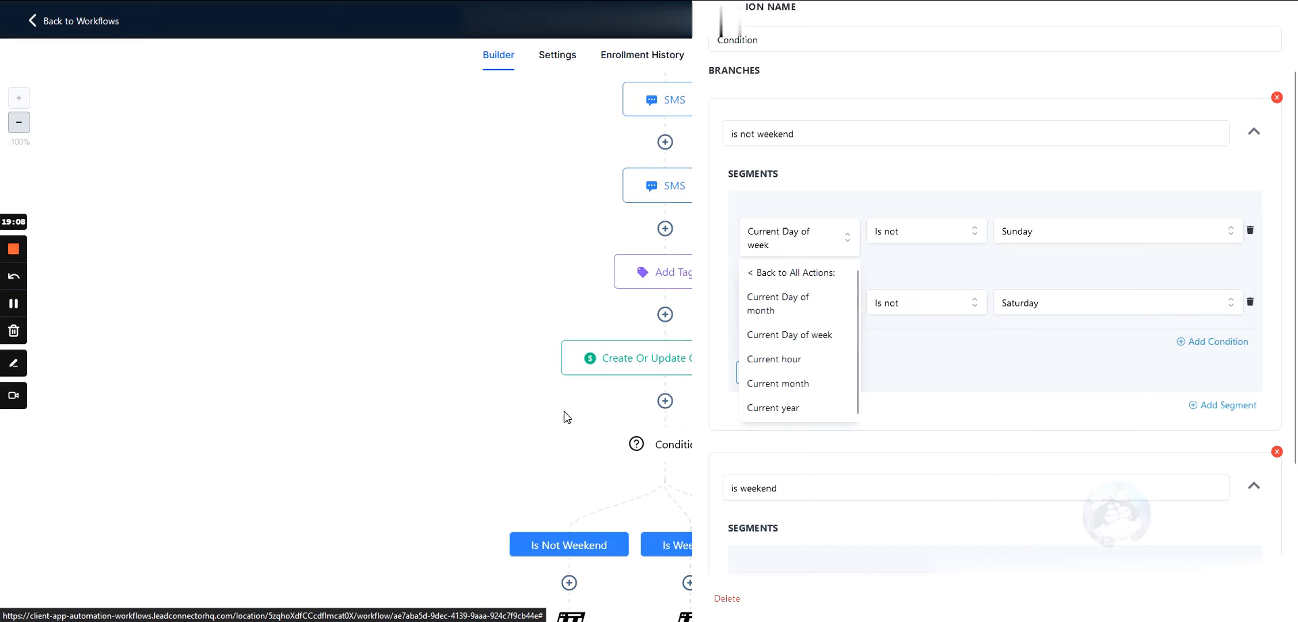
scroll(564, 416, up, 3)
click(761, 272)
click(798, 236)
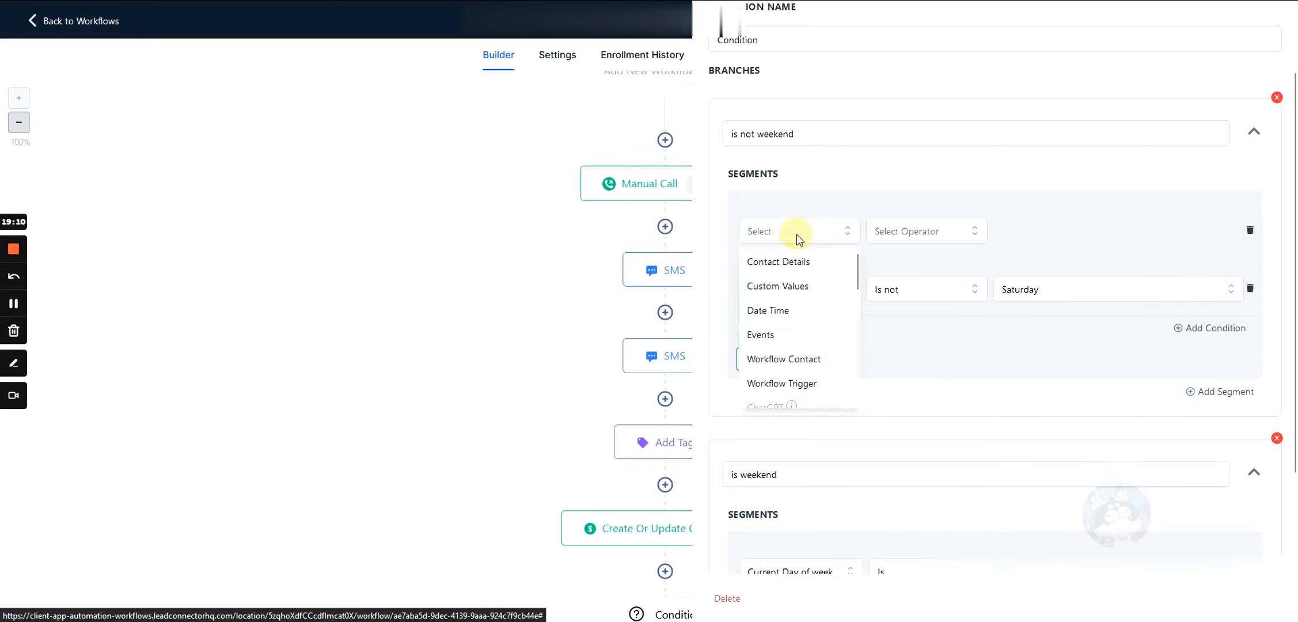
scroll(810, 349, down, 4)
scroll(810, 344, up, 6)
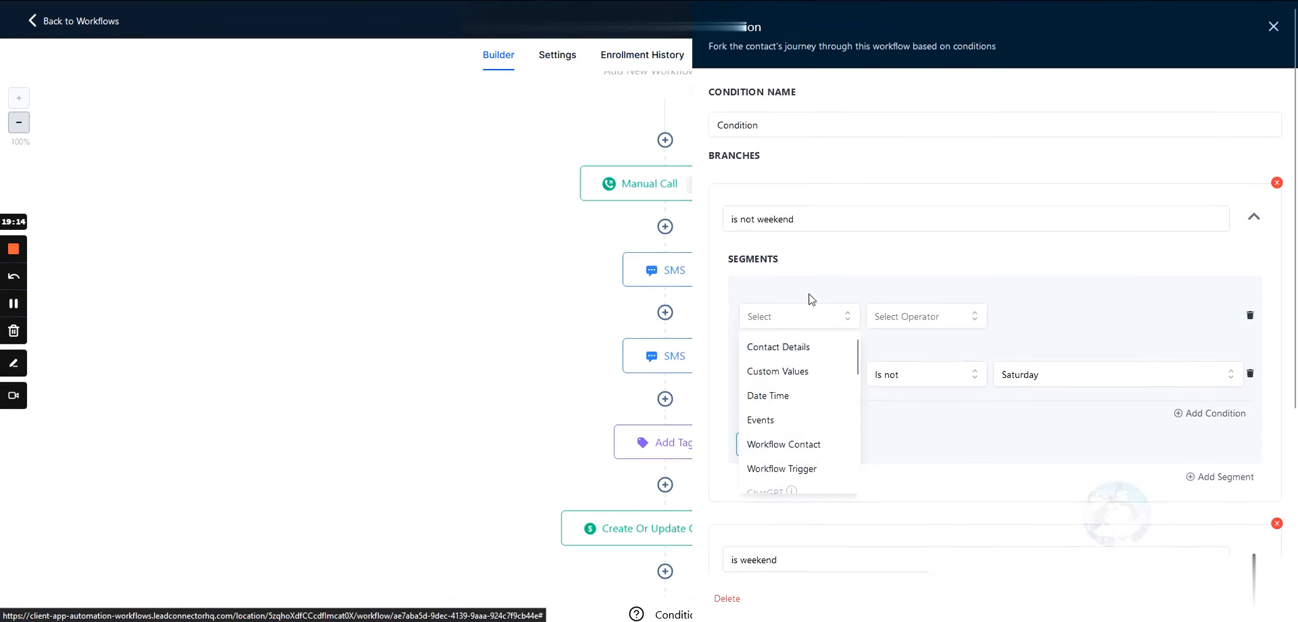
click(1273, 30)
scroll(693, 336, down, 4)
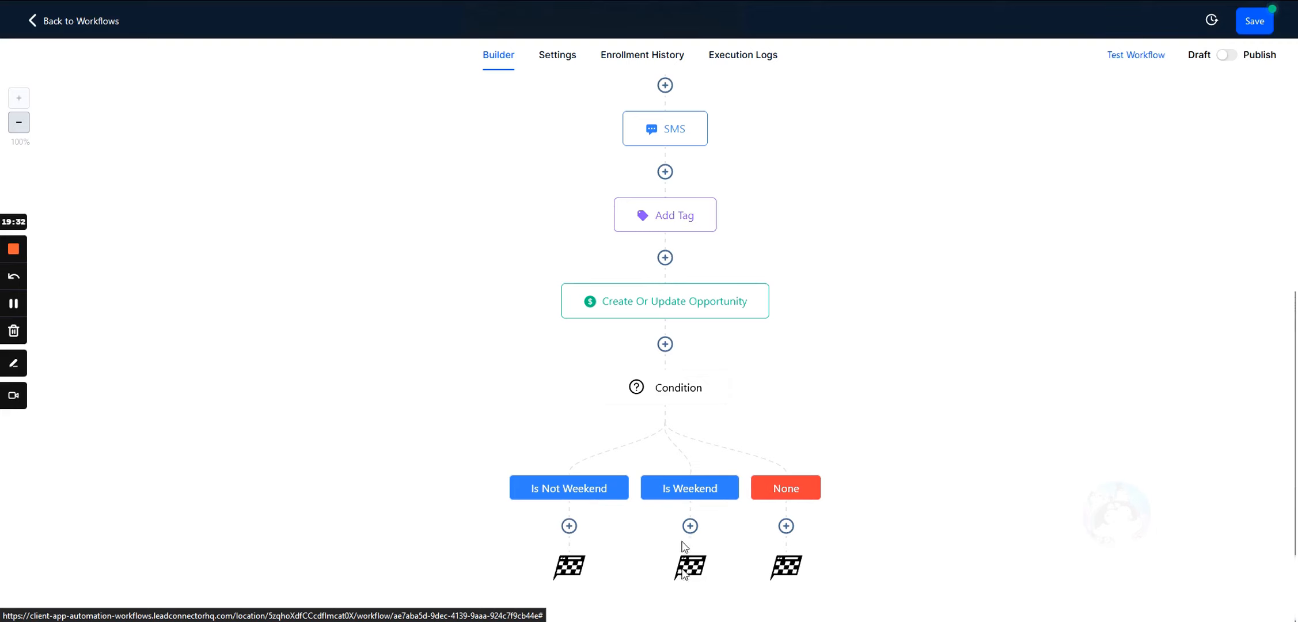
- Add a Go To action under the Is Not Weekend branch and link it back to the Condition step
click(572, 528)
scroll(1077, 433, down, 15)
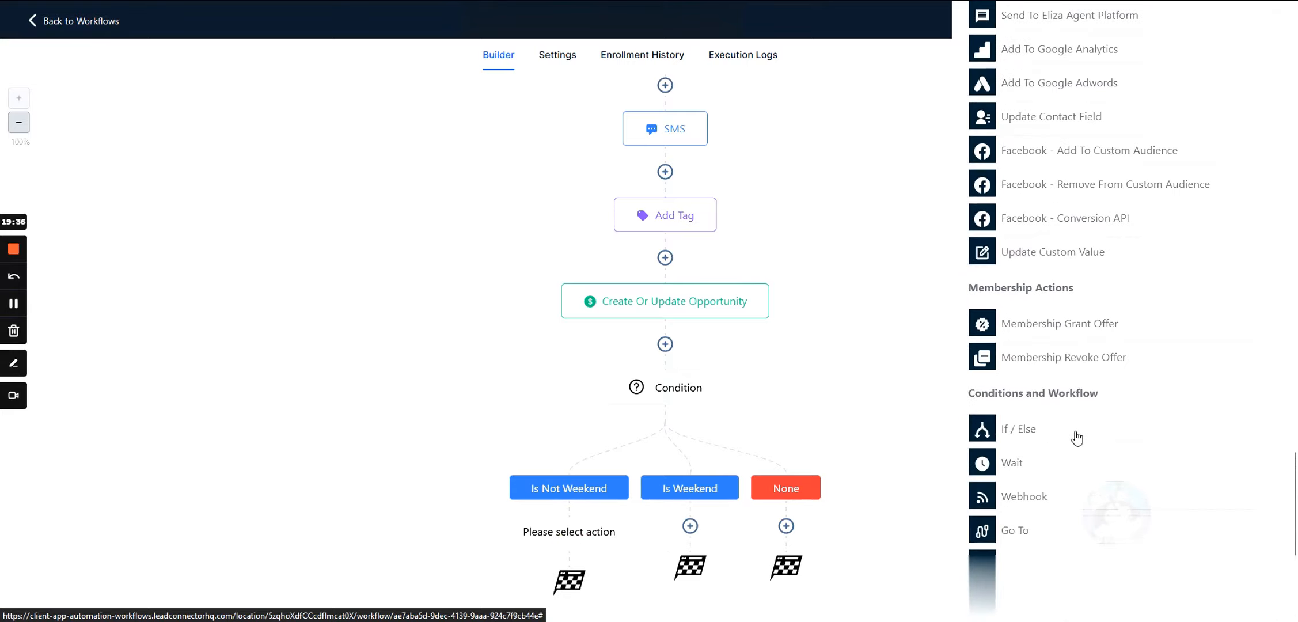
click(1010, 530)
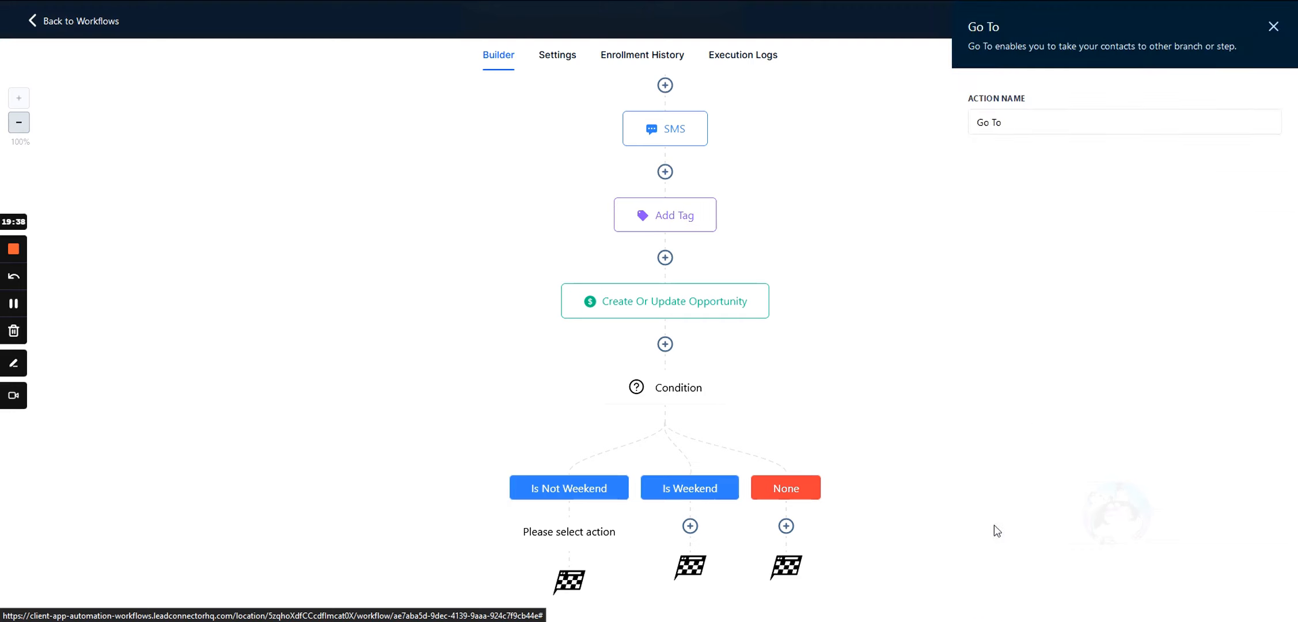
scroll(554, 581, down, 1)
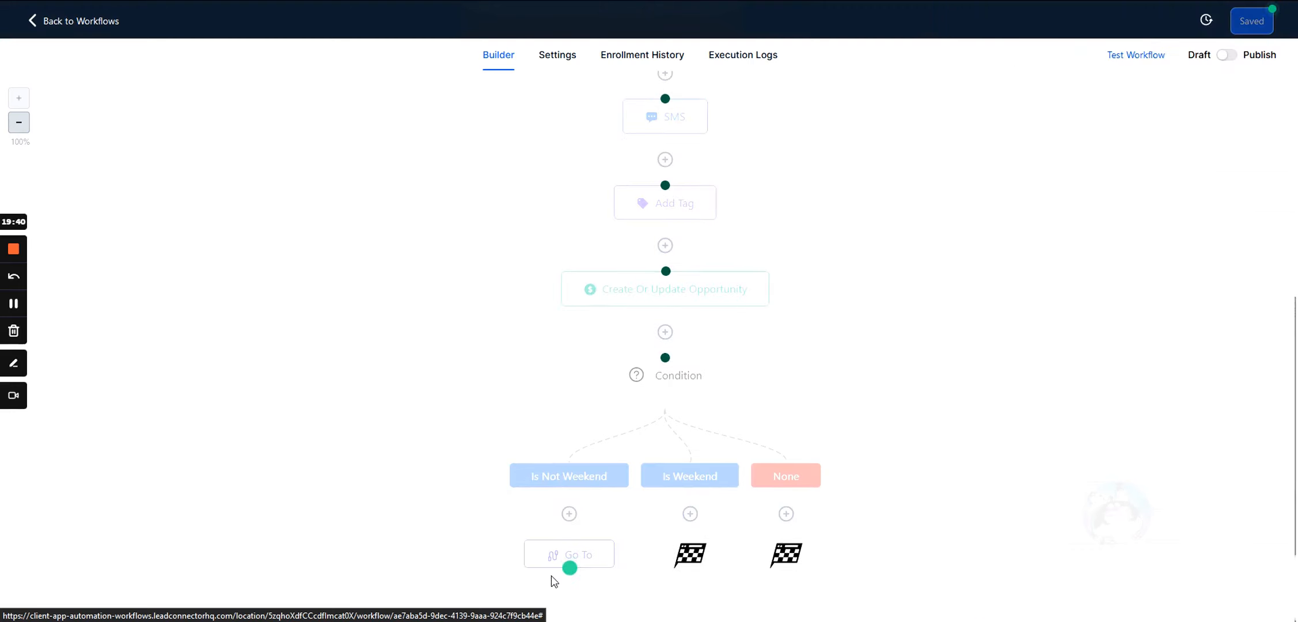
click(665, 358)
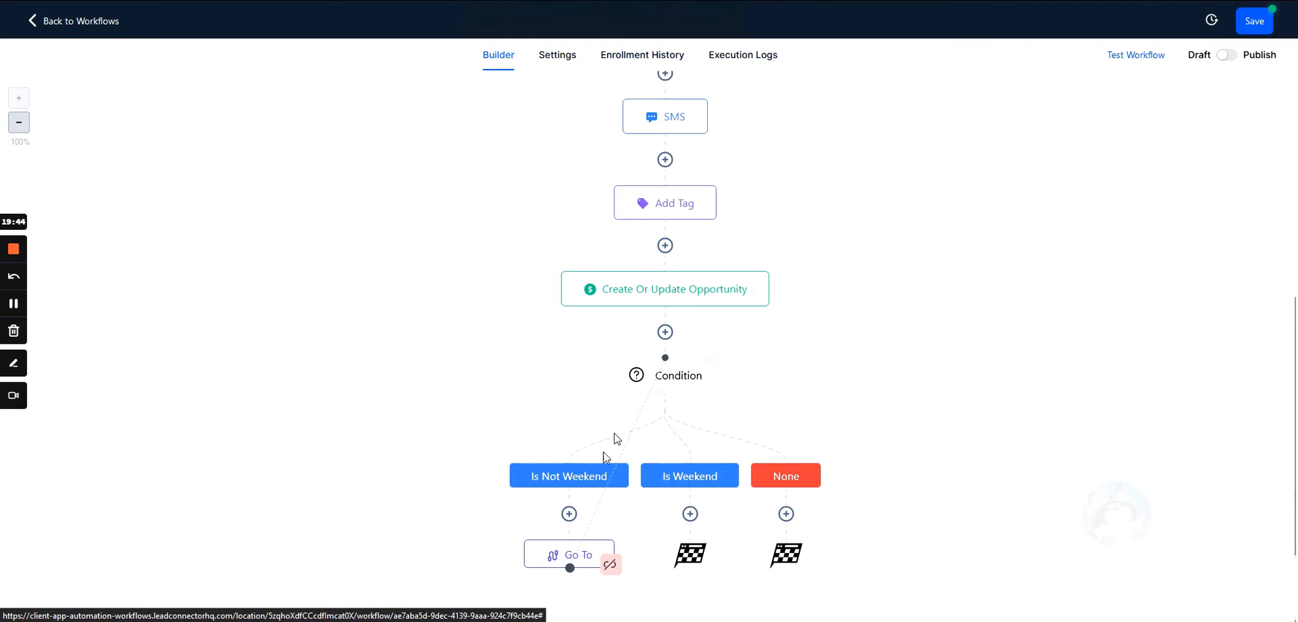
- Add a Send SMS action before the Go To under the Is Not Weekend branch with the message "happy monday" and save it
click(569, 514)
text(sms)
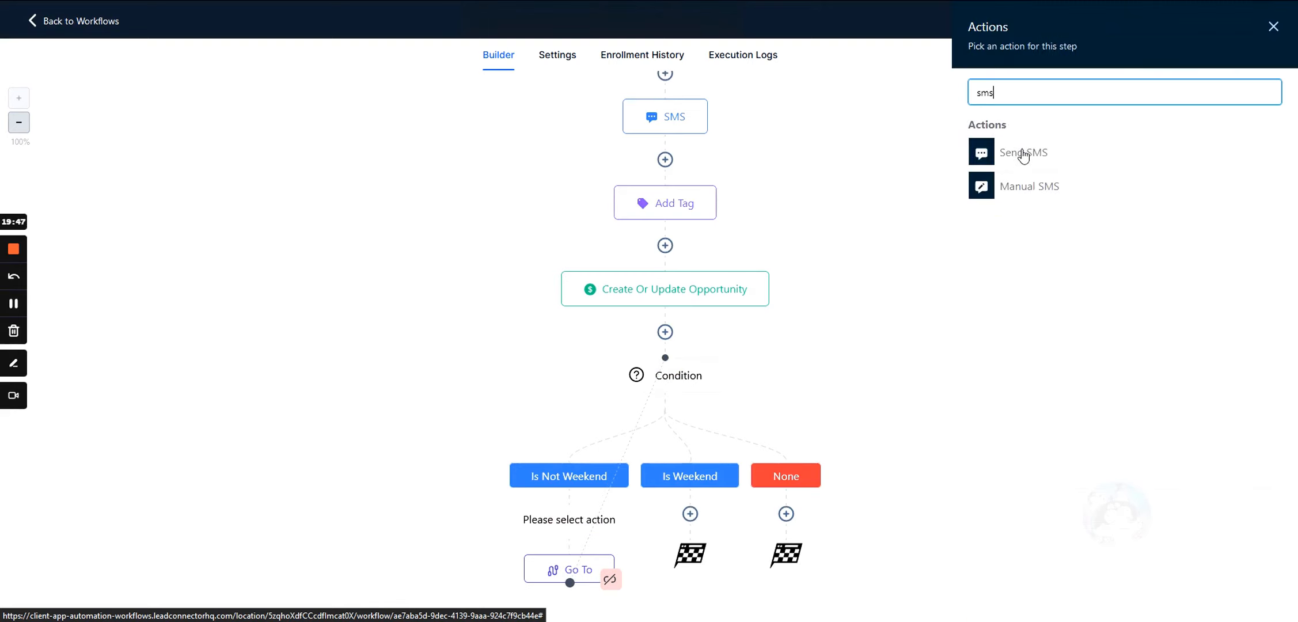
click(1023, 153)
click(1055, 305)
text(asd)
drag(986, 279, 928, 284)
text(happy monday)
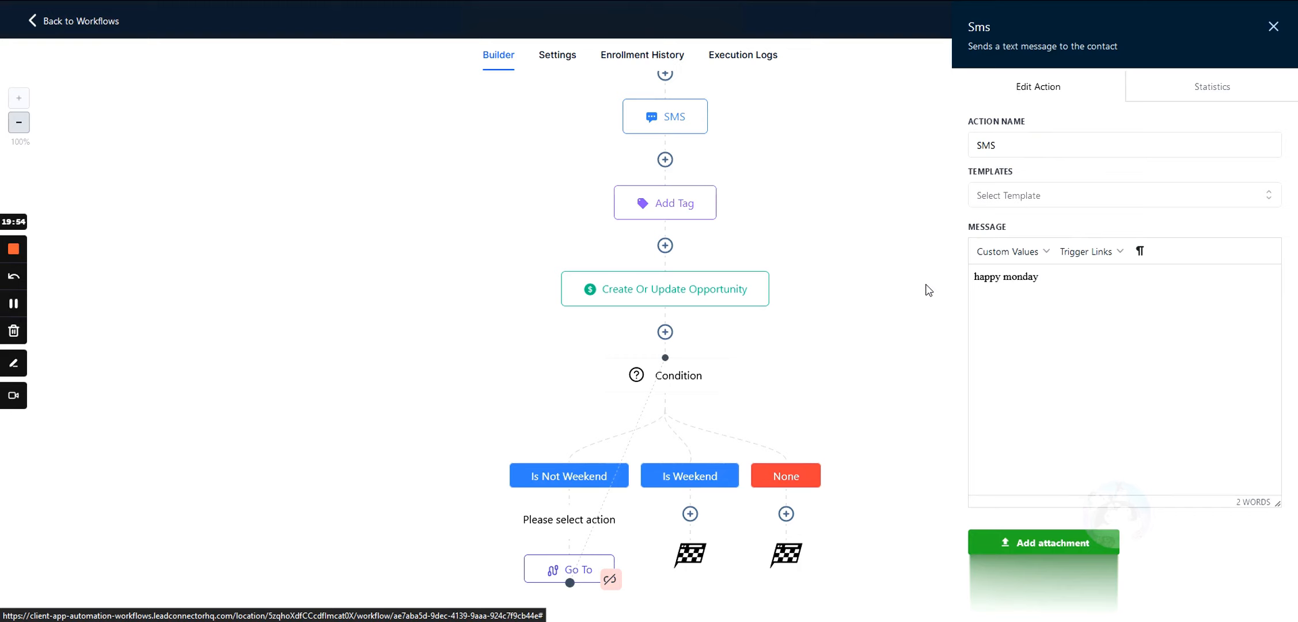
click(1235, 578)
scroll(756, 504, down, 1)
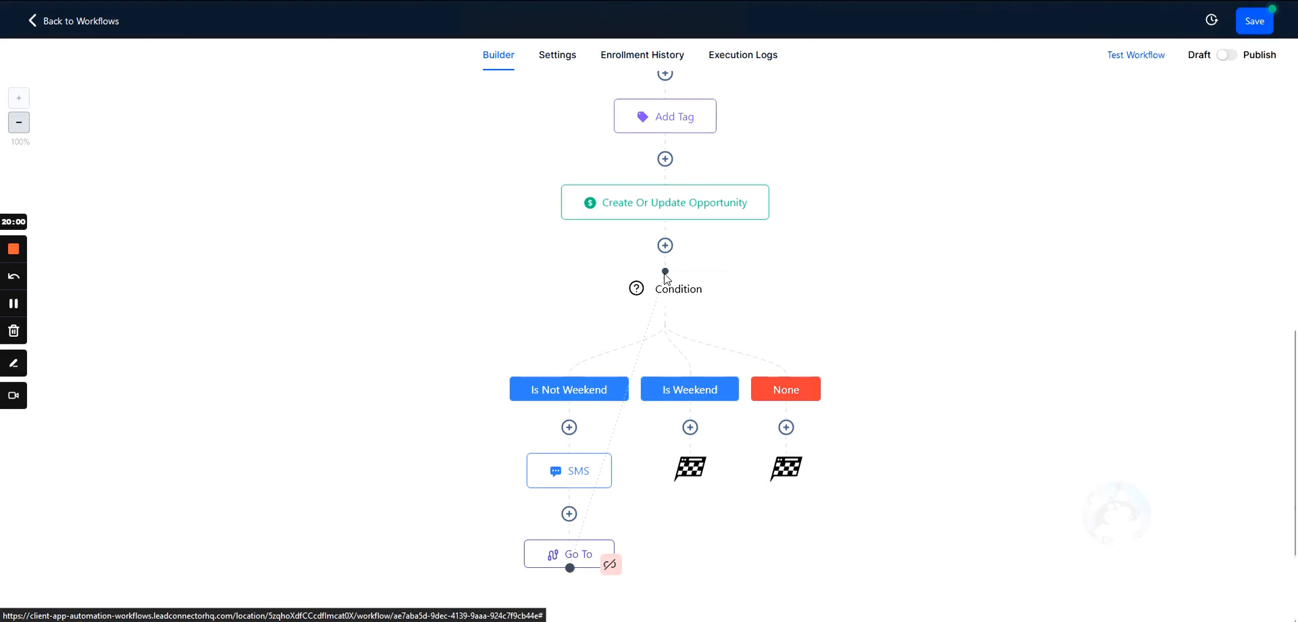
- Copy the SMS action from the Is Not Weekend branch into the Is Weekend branch
click(569, 427)
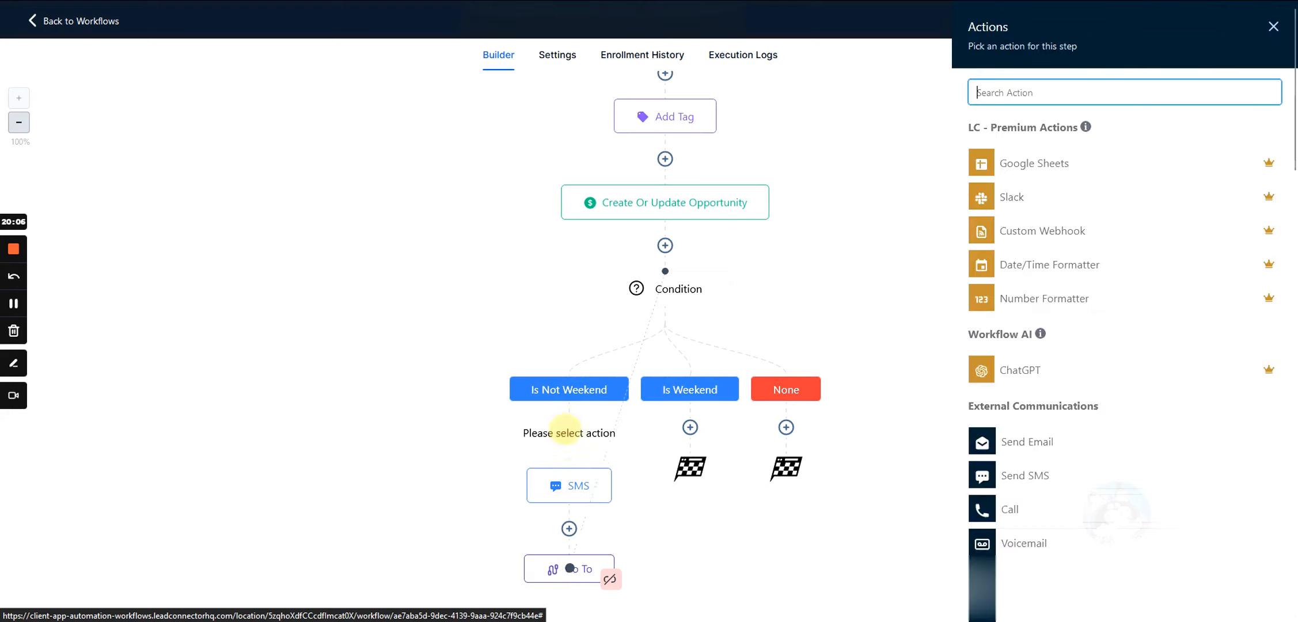
click(575, 487)
click(610, 471)
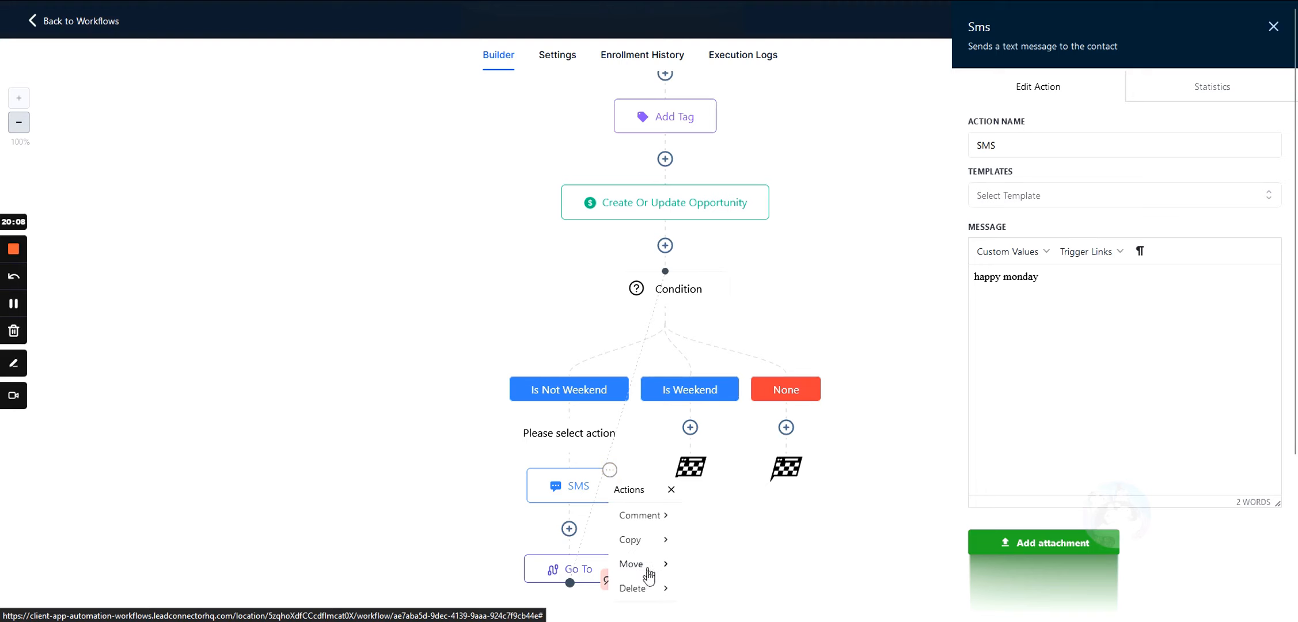
mouse_move(664, 541)
click(727, 540)
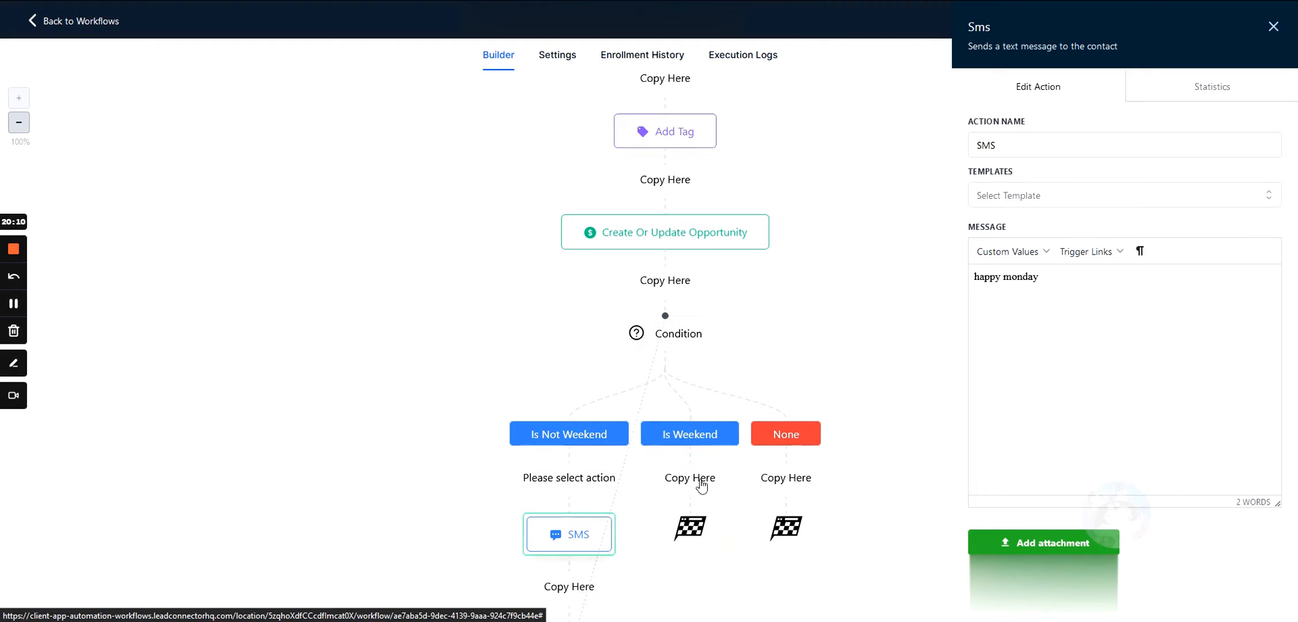
click(697, 479)
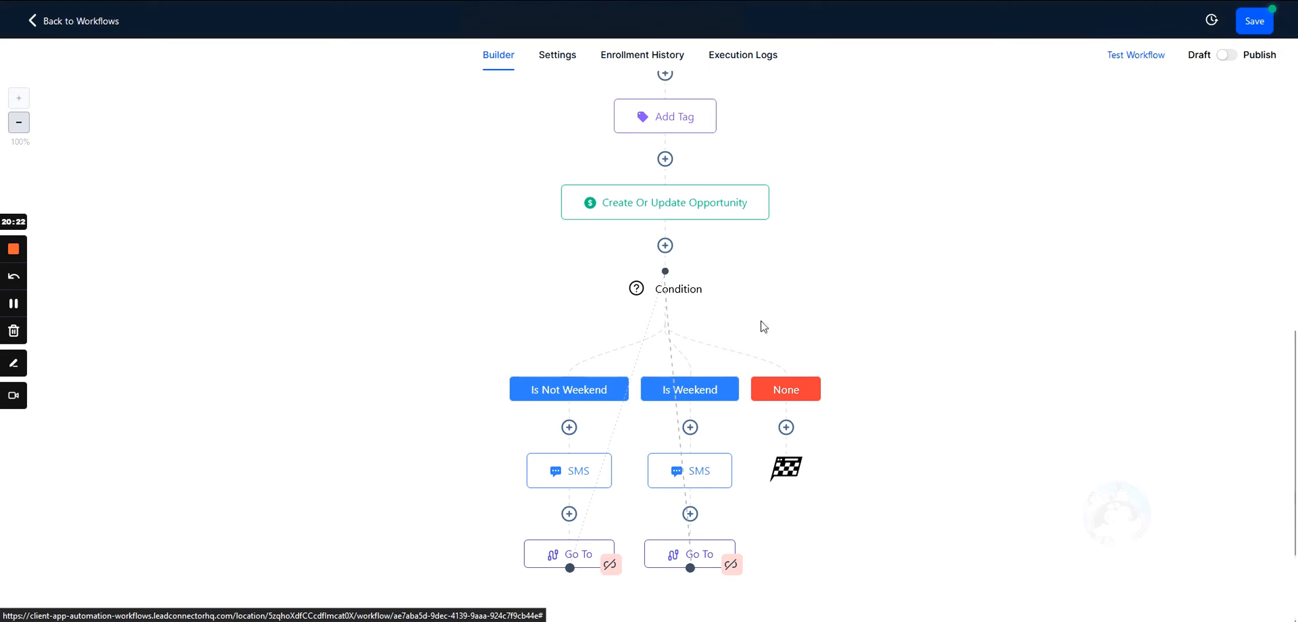
click(610, 566)
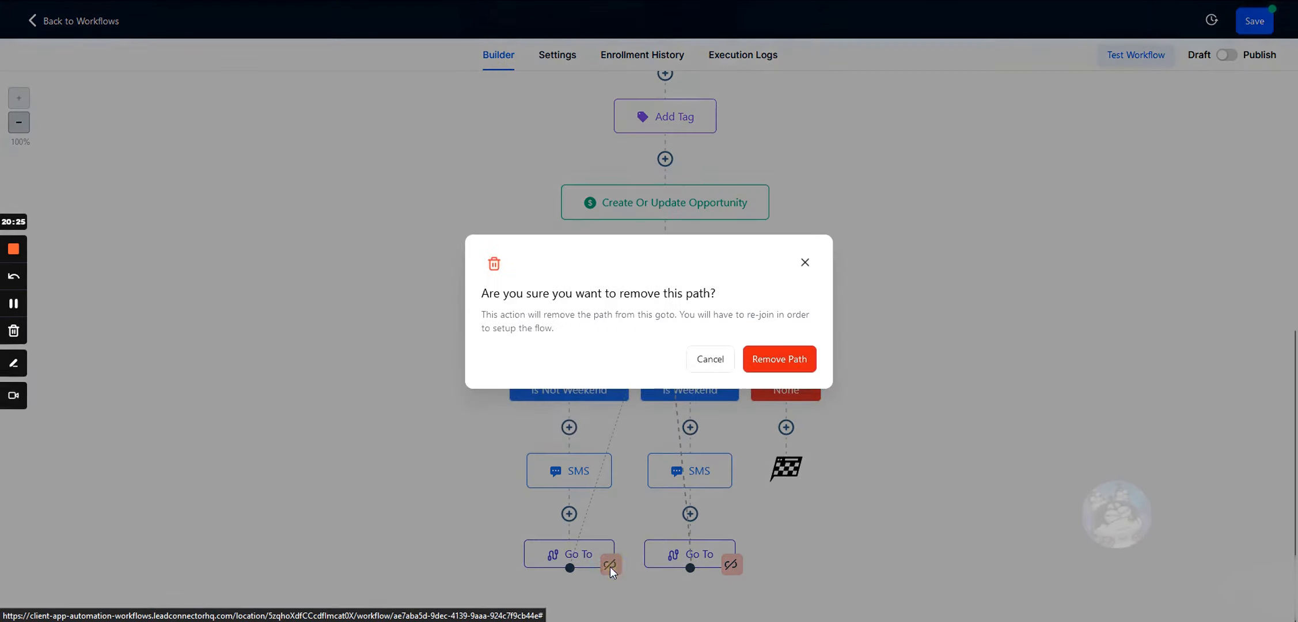
click(718, 360)
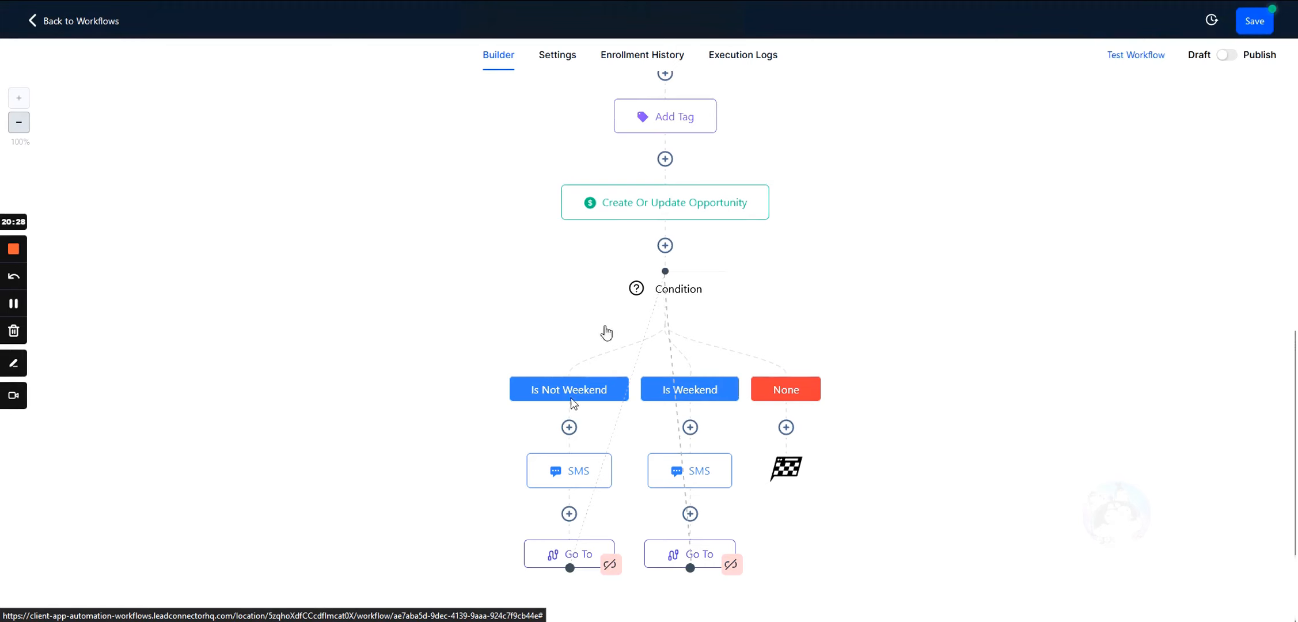
click(569, 514)
text(wait)
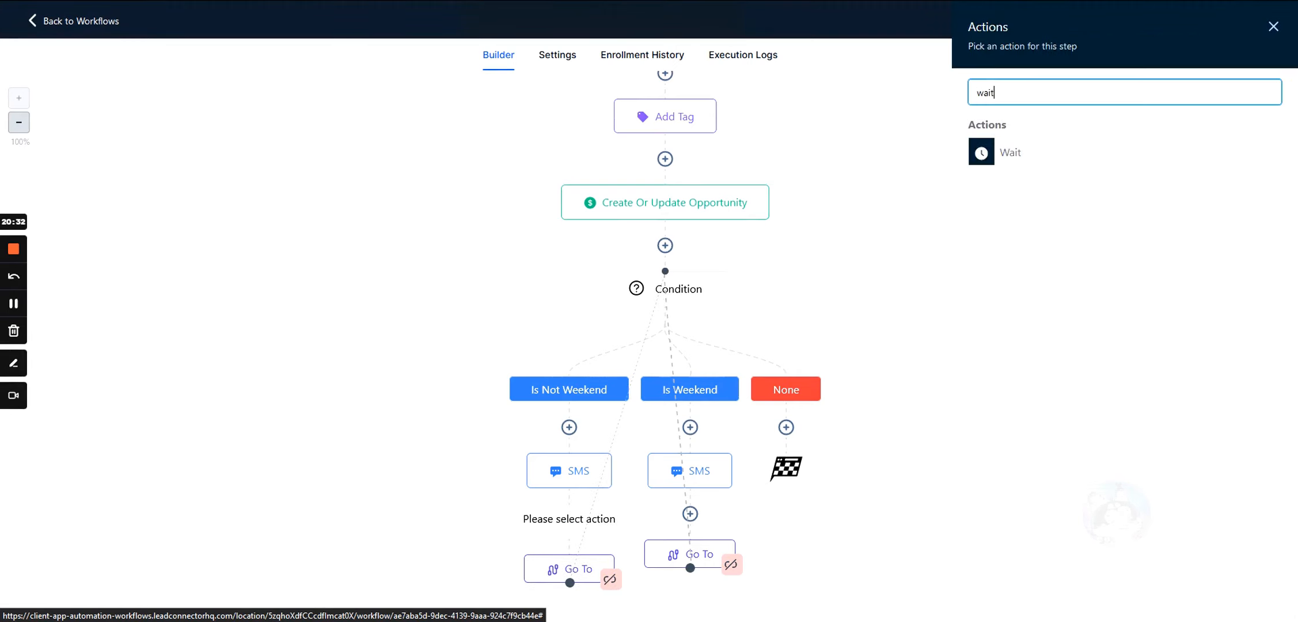
click(1002, 160)
double_click(720, 240)
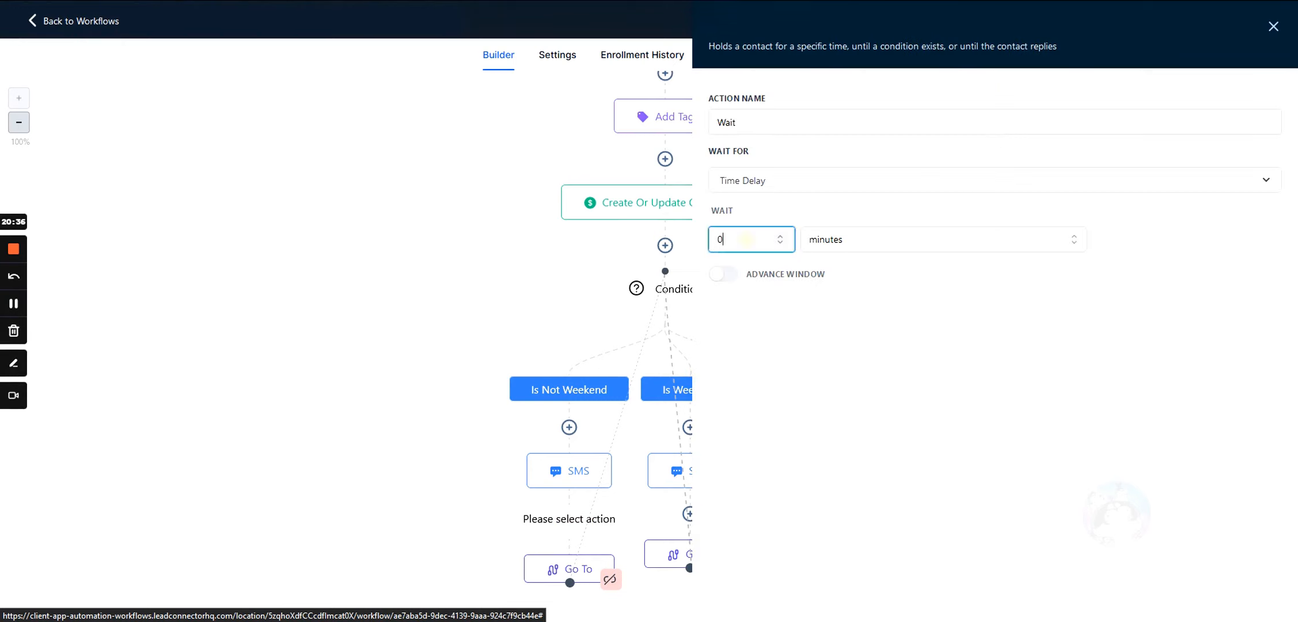
text(6)
click(864, 244)
click(835, 293)
click(822, 239)
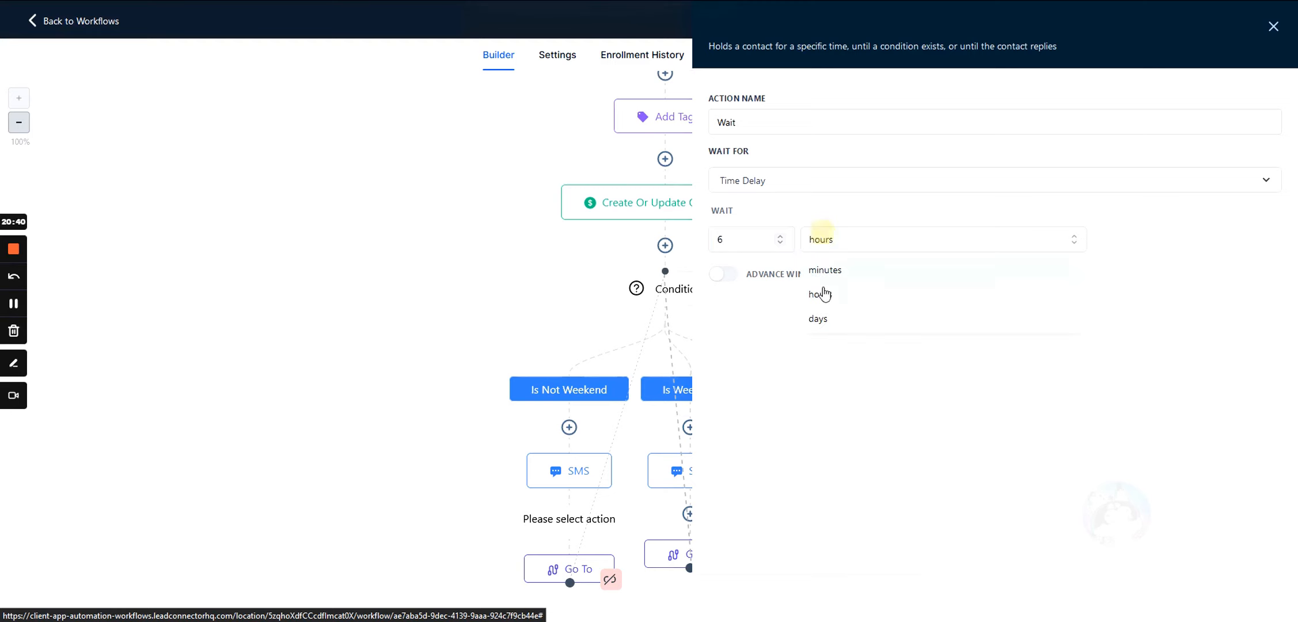
click(824, 318)
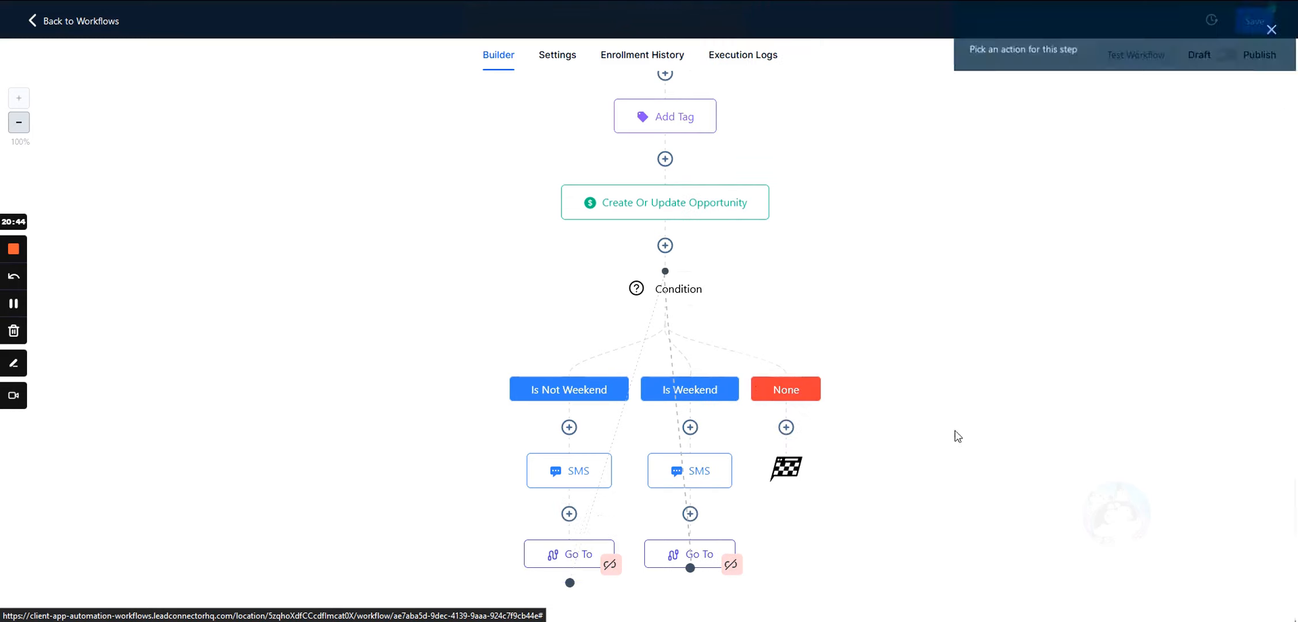
- Delete the Condition step together with all of its branches
mouse_move(677, 289)
click(727, 276)
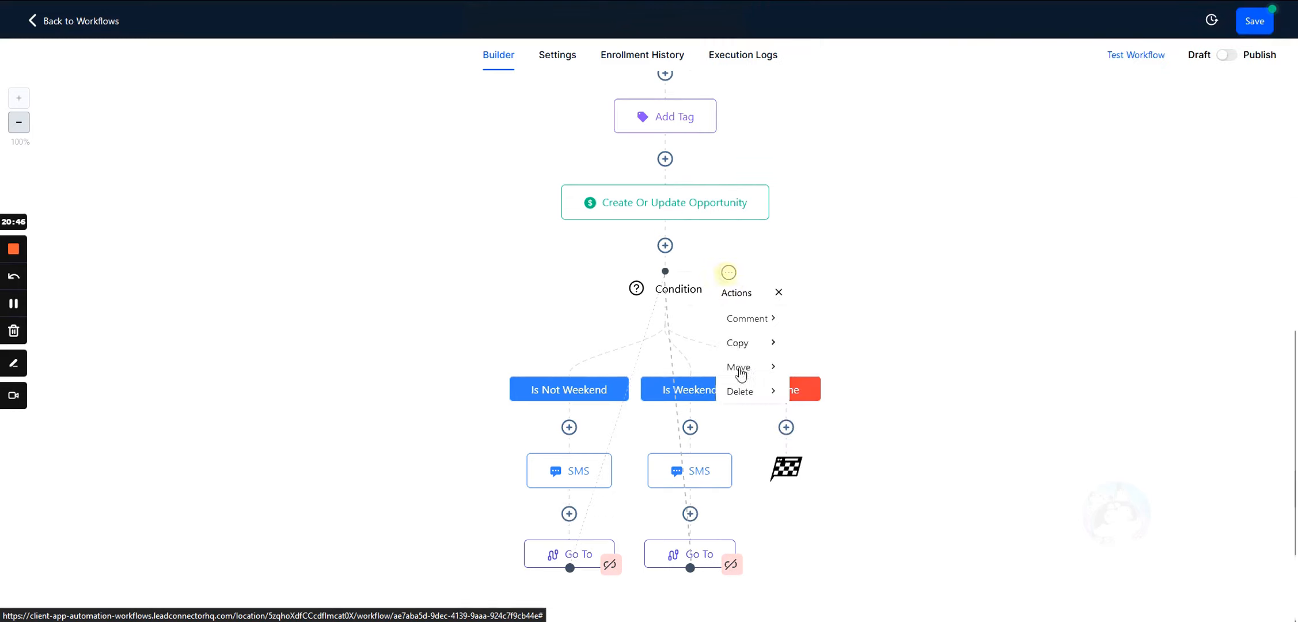
mouse_move(739, 388)
click(819, 321)
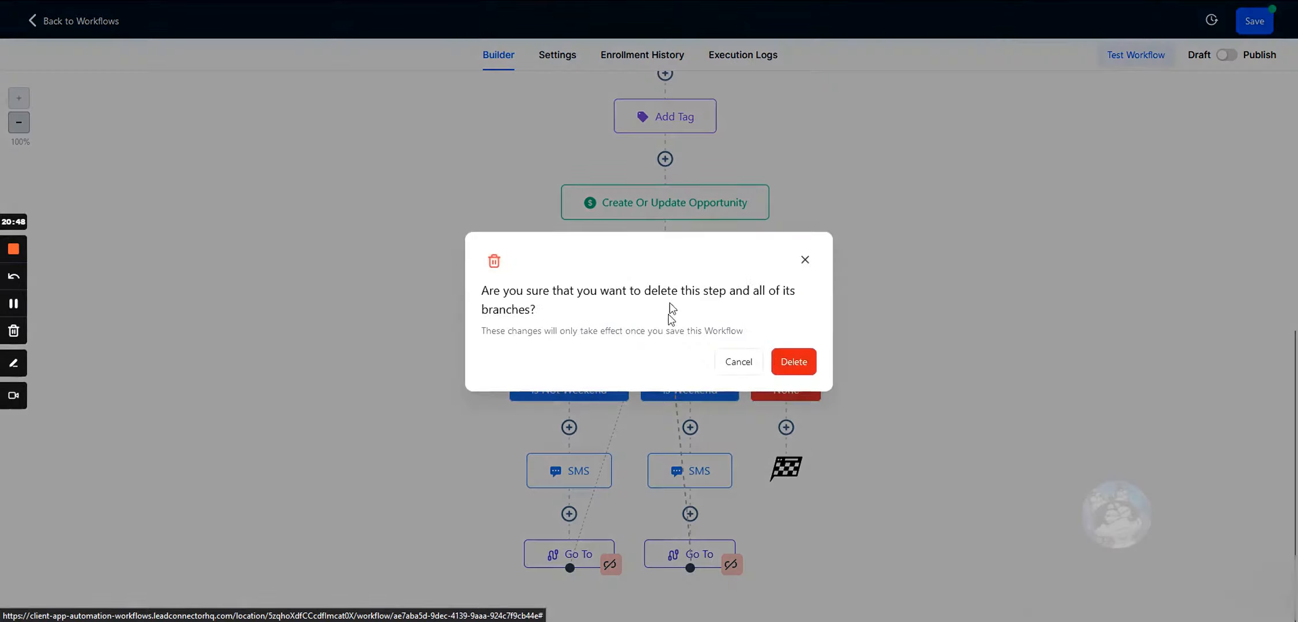
click(794, 361)
- Add a Wait action after Create Or Update Opportunity and set it to wait for Trigger Link Clicked
click(665, 523)
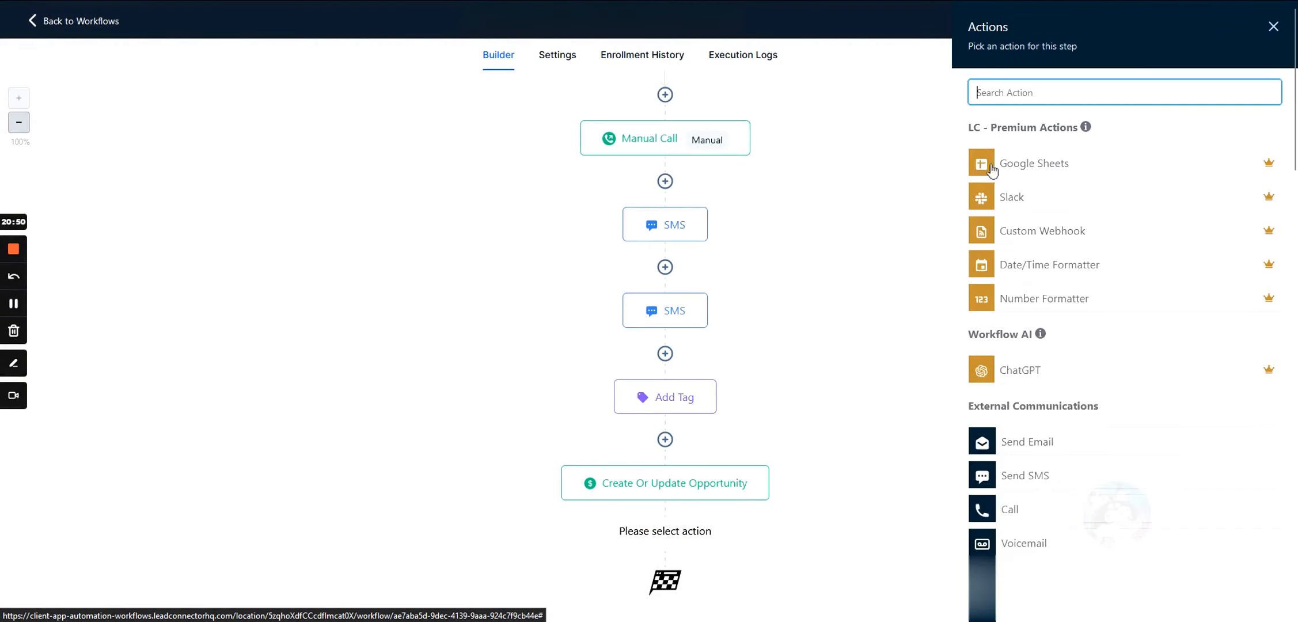
scroll(991, 167, down, 15)
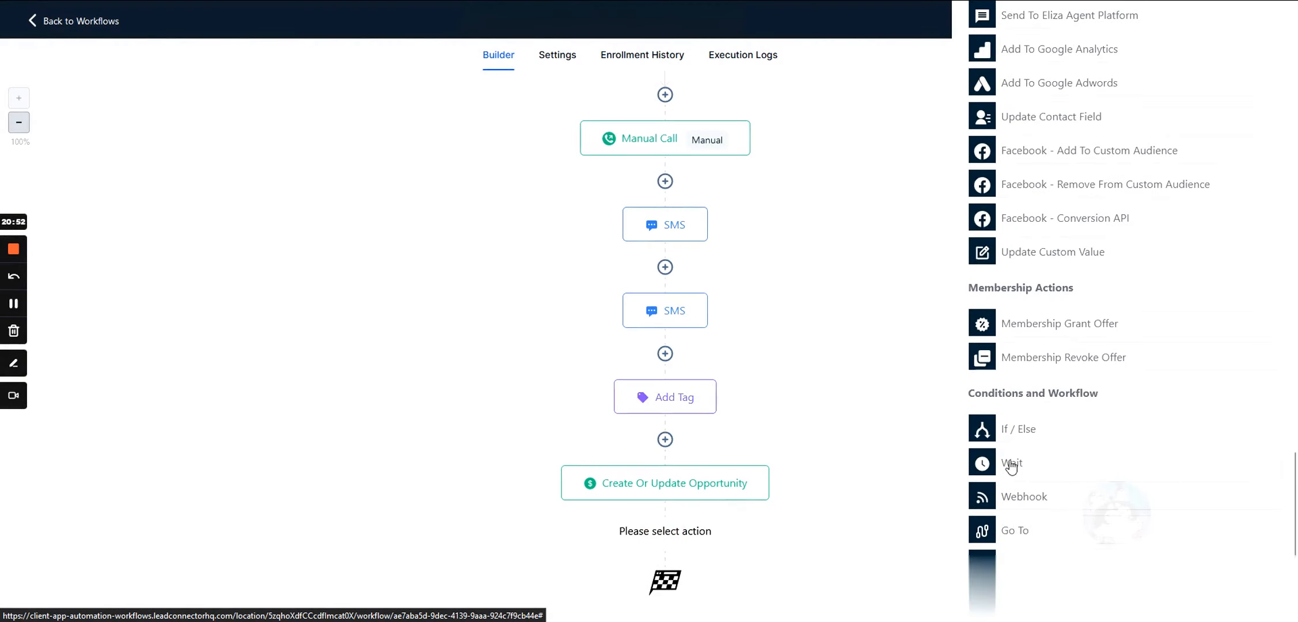
click(1009, 465)
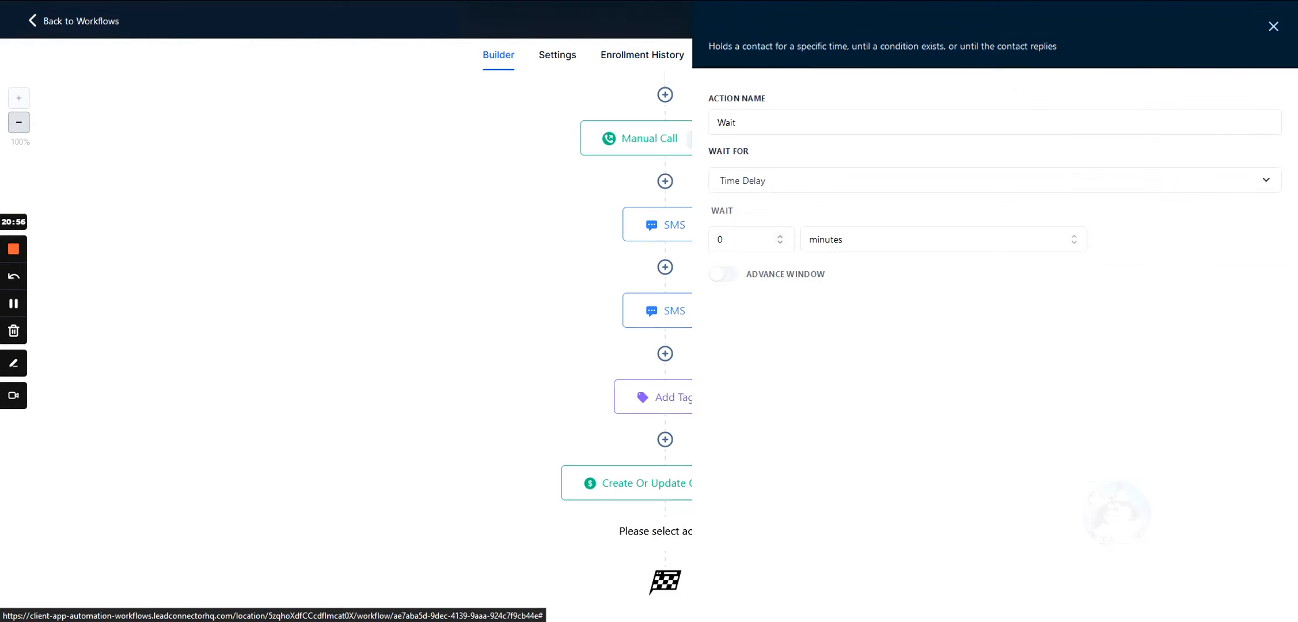
click(777, 184)
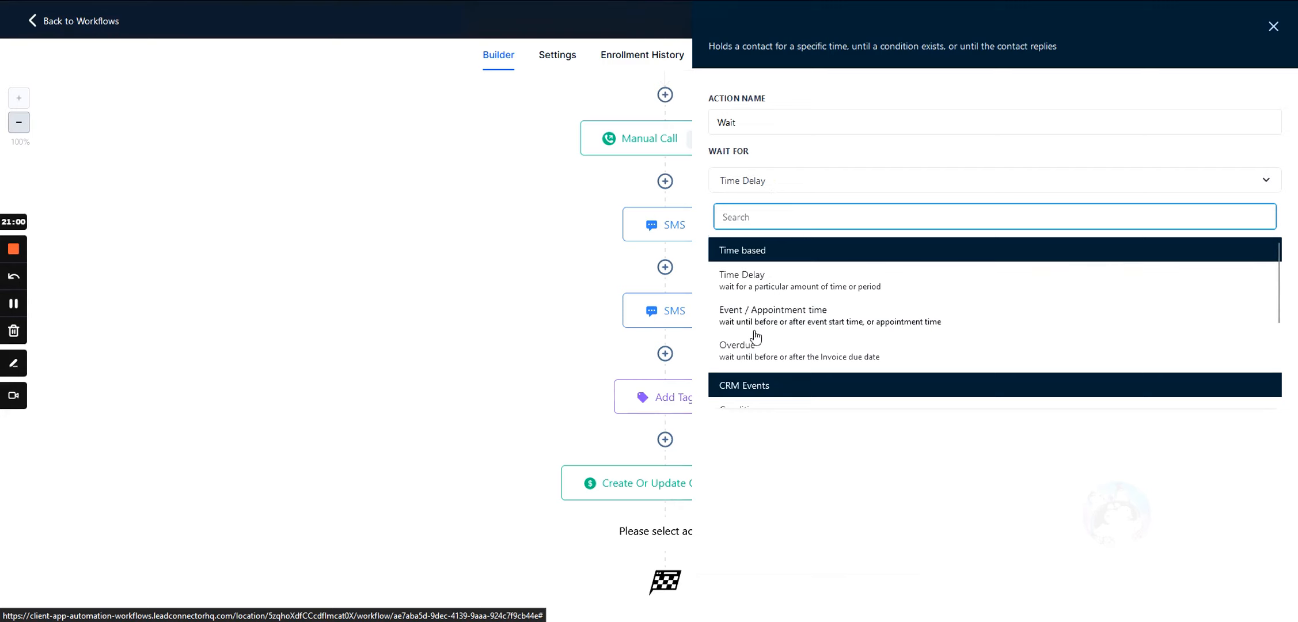
scroll(750, 301, down, 1)
scroll(750, 301, down, 2)
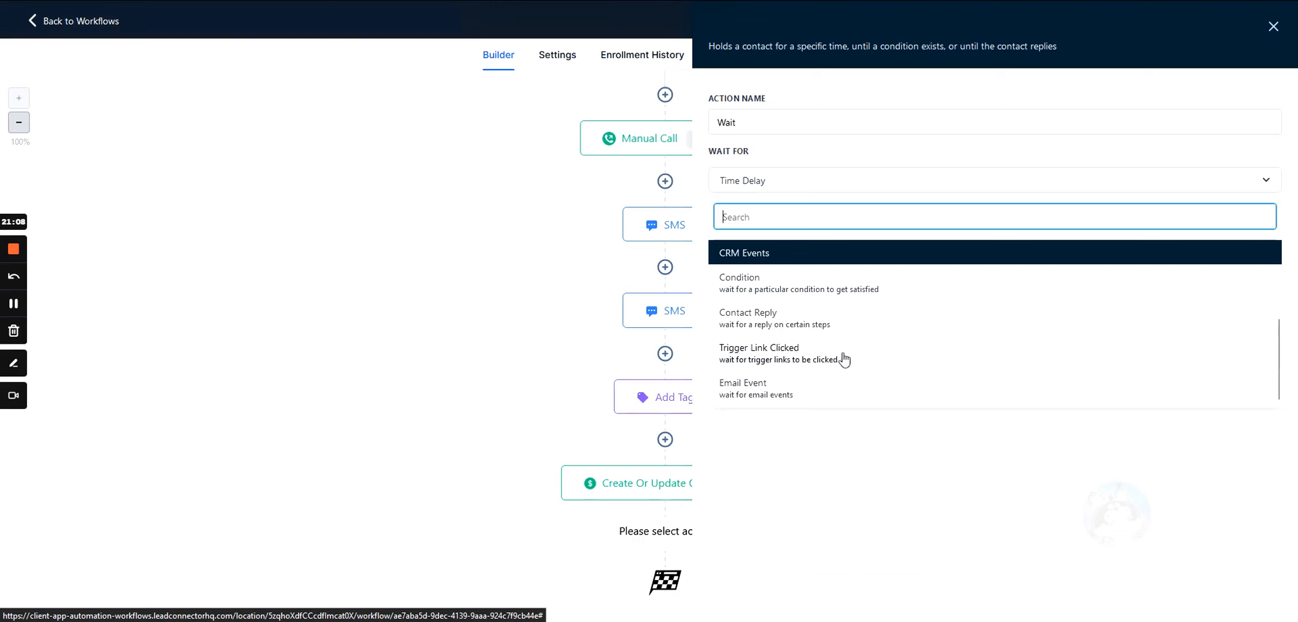
click(777, 356)
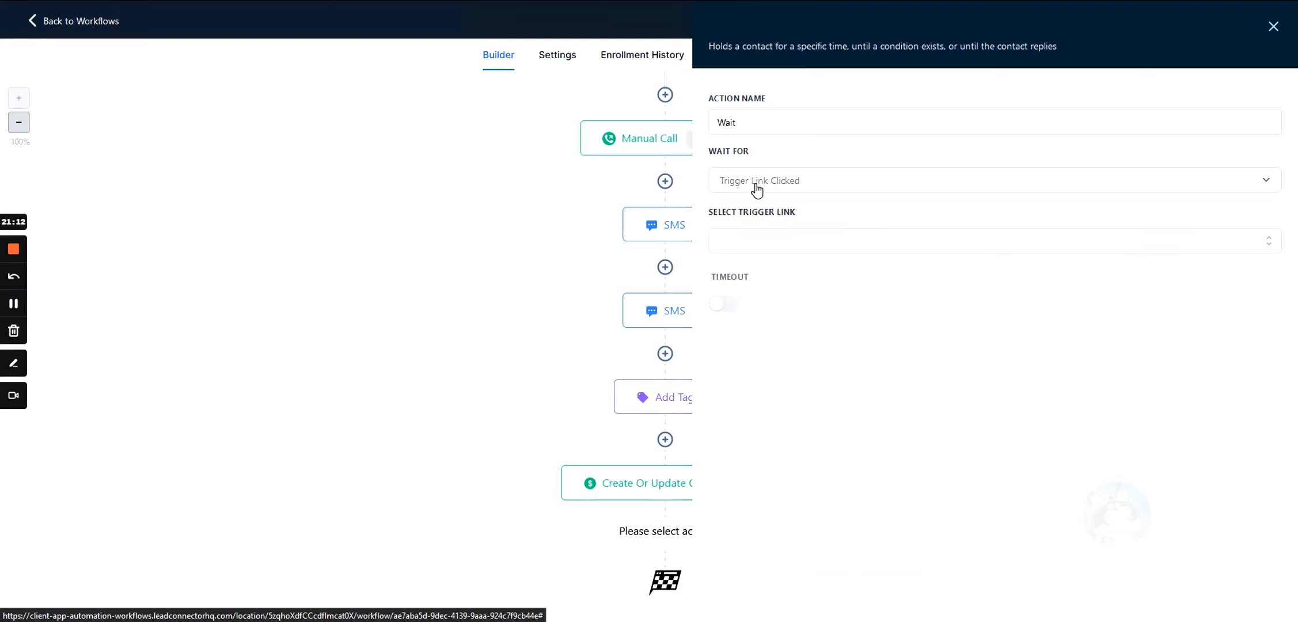
- Choose Google Review Link as the trigger link, enable a timeout of 24 hours, and save the Wait action
click(756, 246)
click(757, 278)
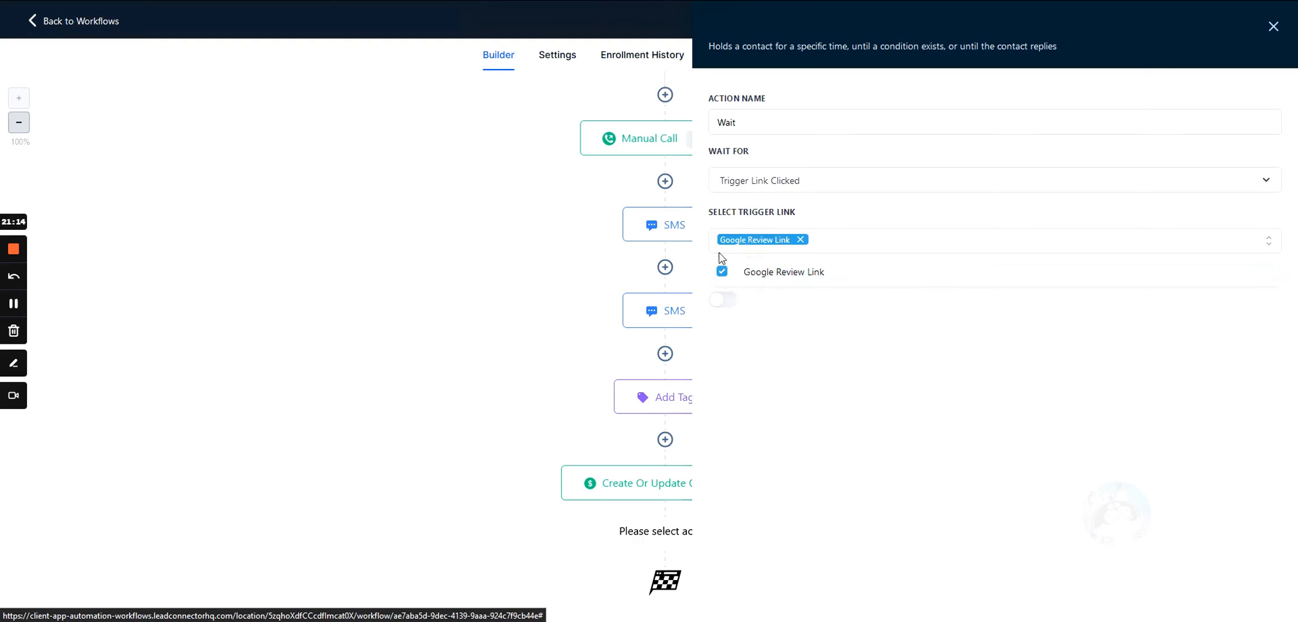
click(760, 331)
click(730, 299)
double_click(727, 331)
click(847, 336)
click(831, 388)
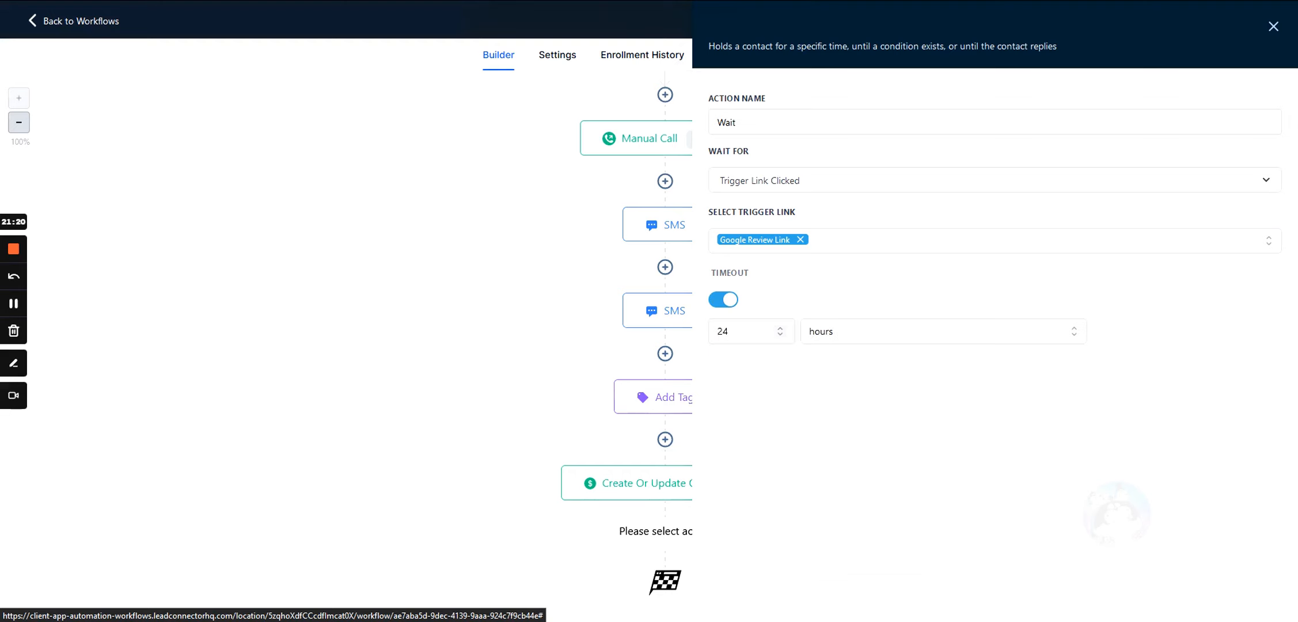
scroll(850, 410, down, 2)
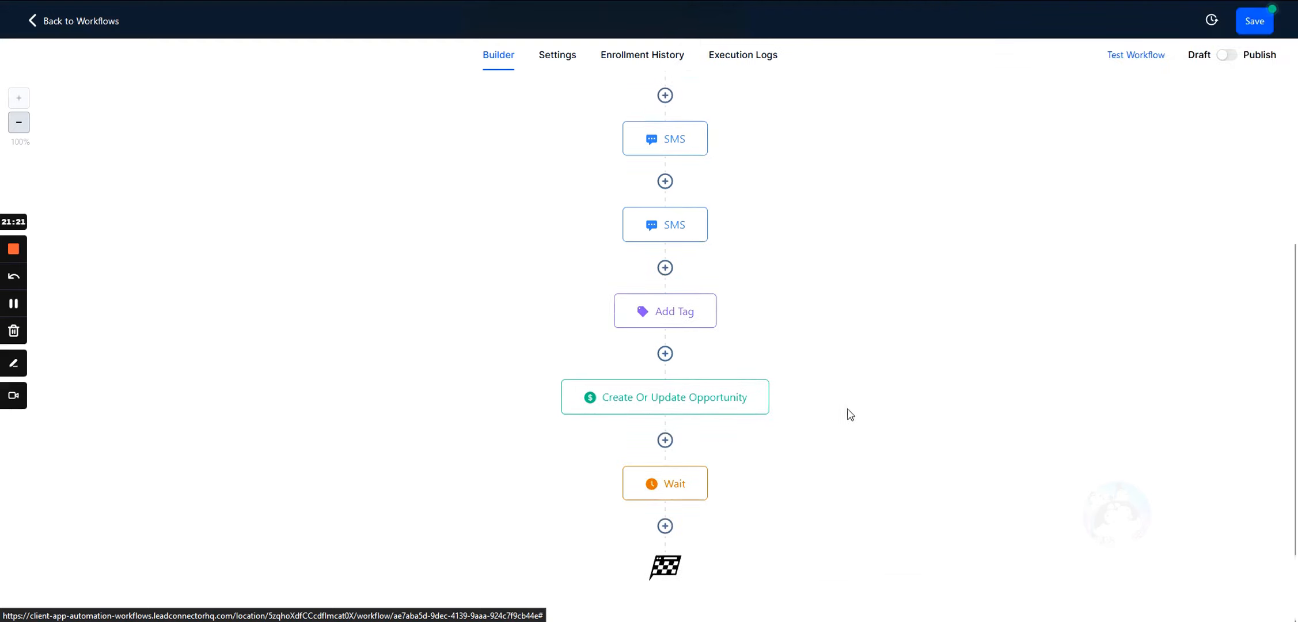
click(666, 526)
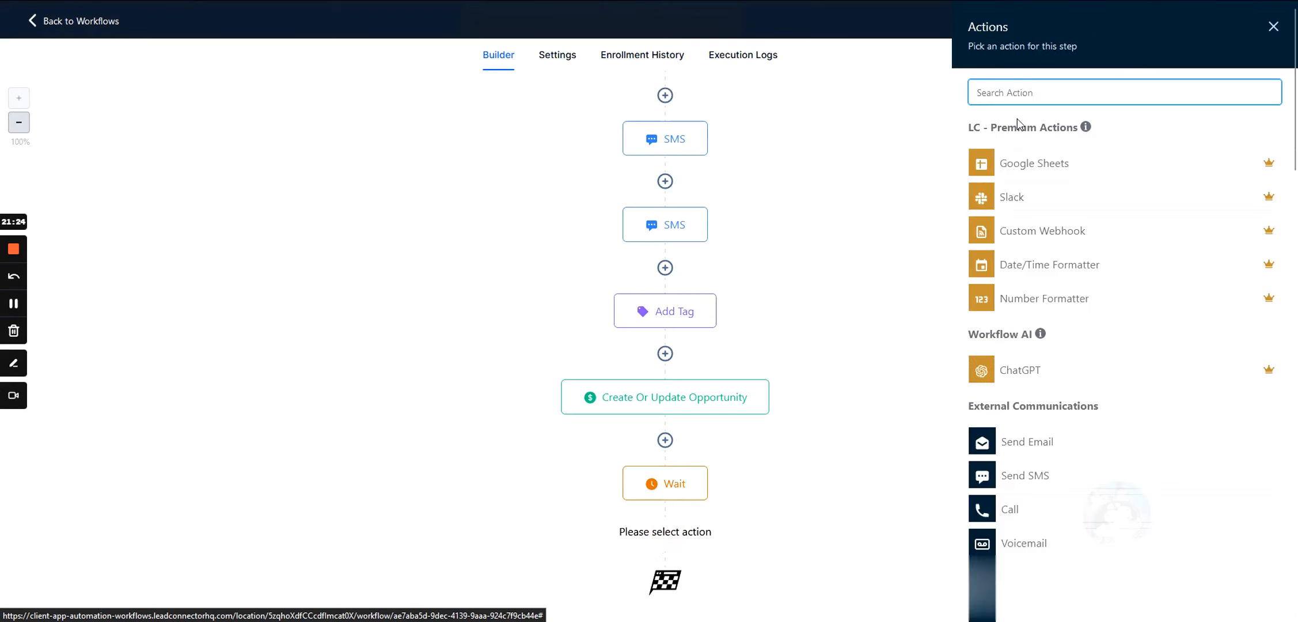
text(sms)
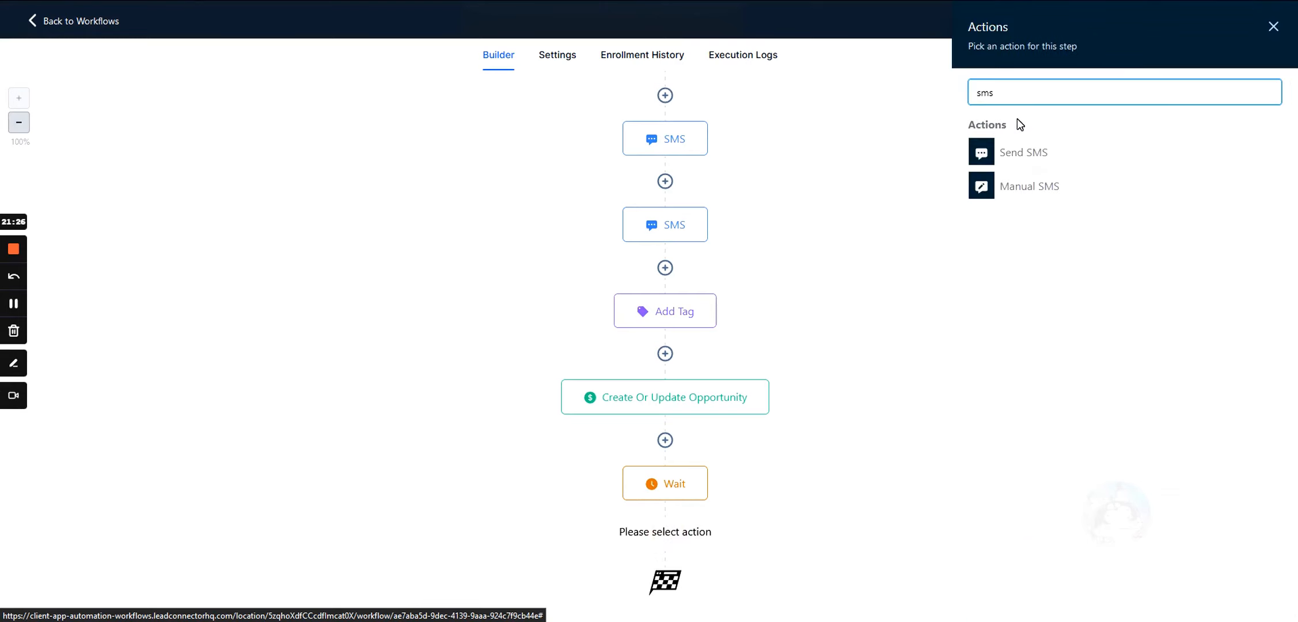
click(1013, 158)
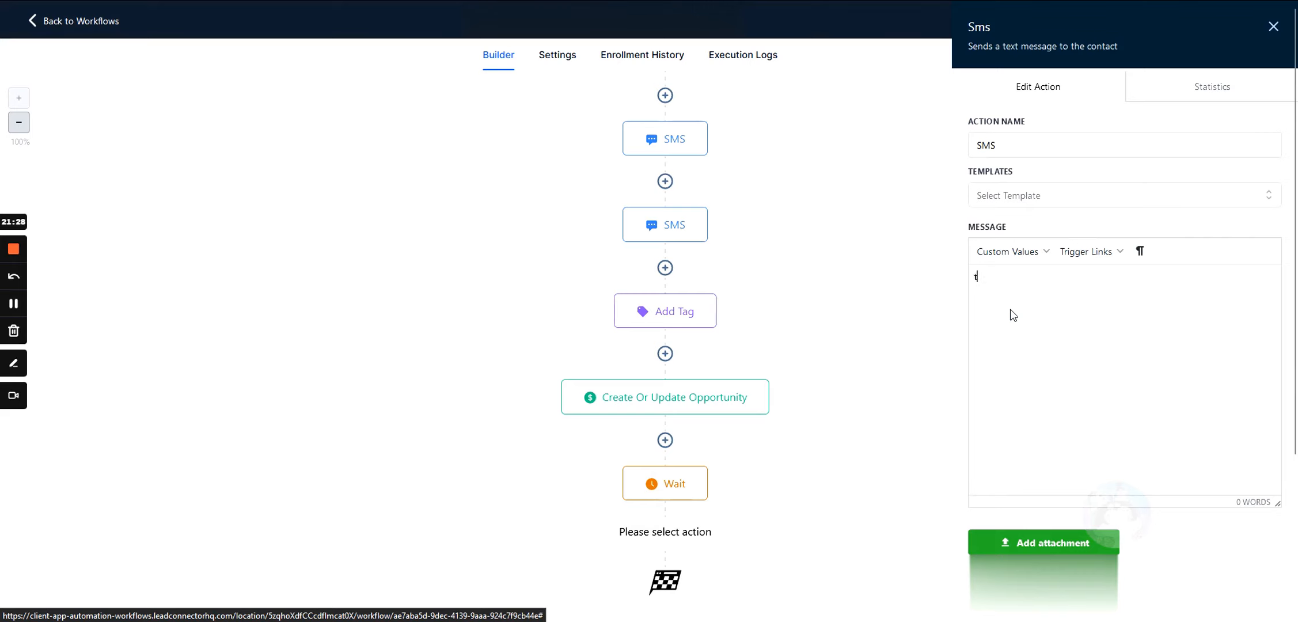
key(BackSpace)
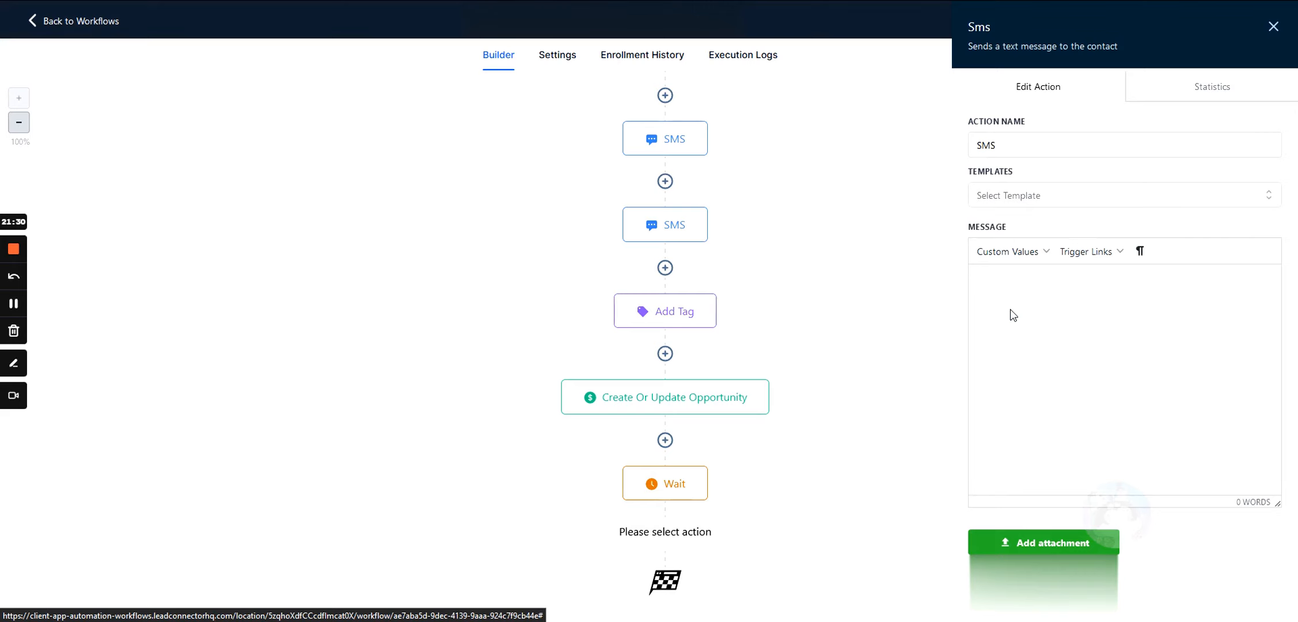
click(1175, 609)
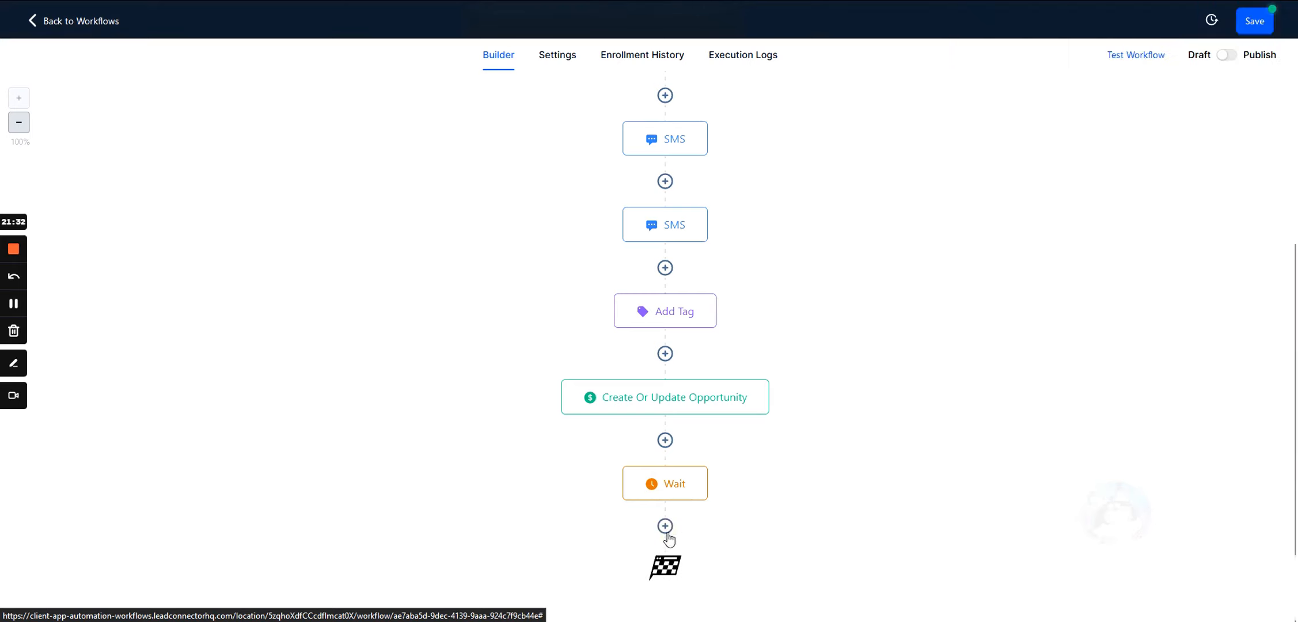
- Add an If / Else action after the Wait step and try to add a second branch to it
click(666, 530)
text(if)
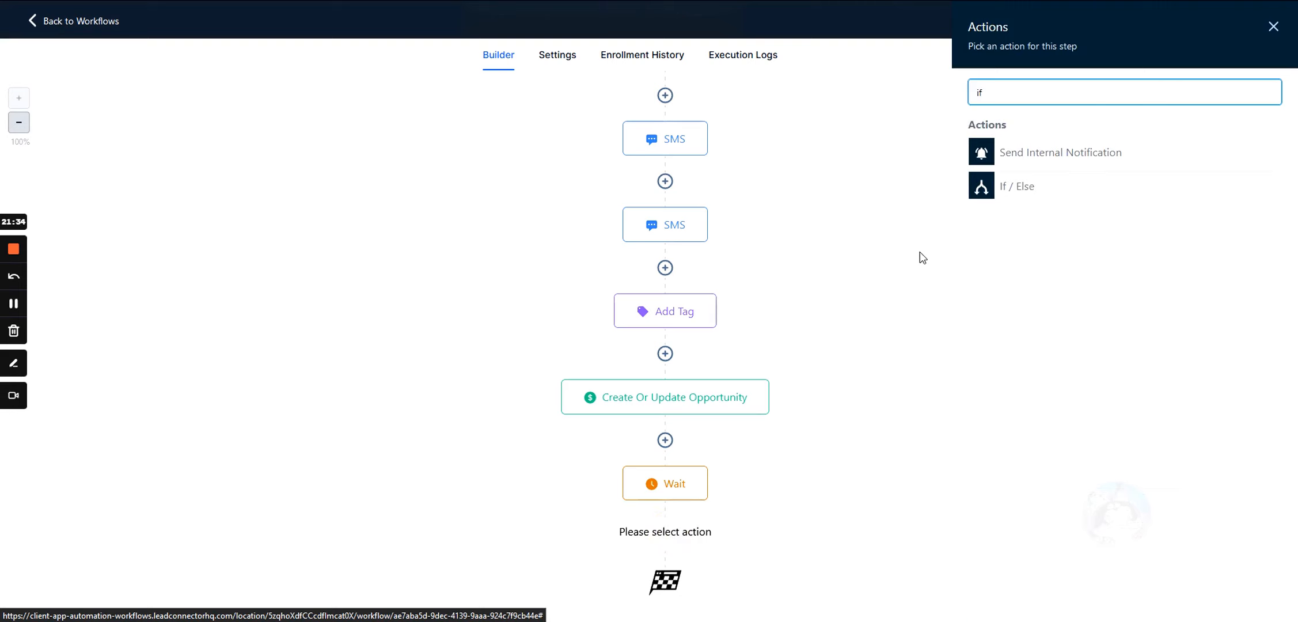
click(1014, 185)
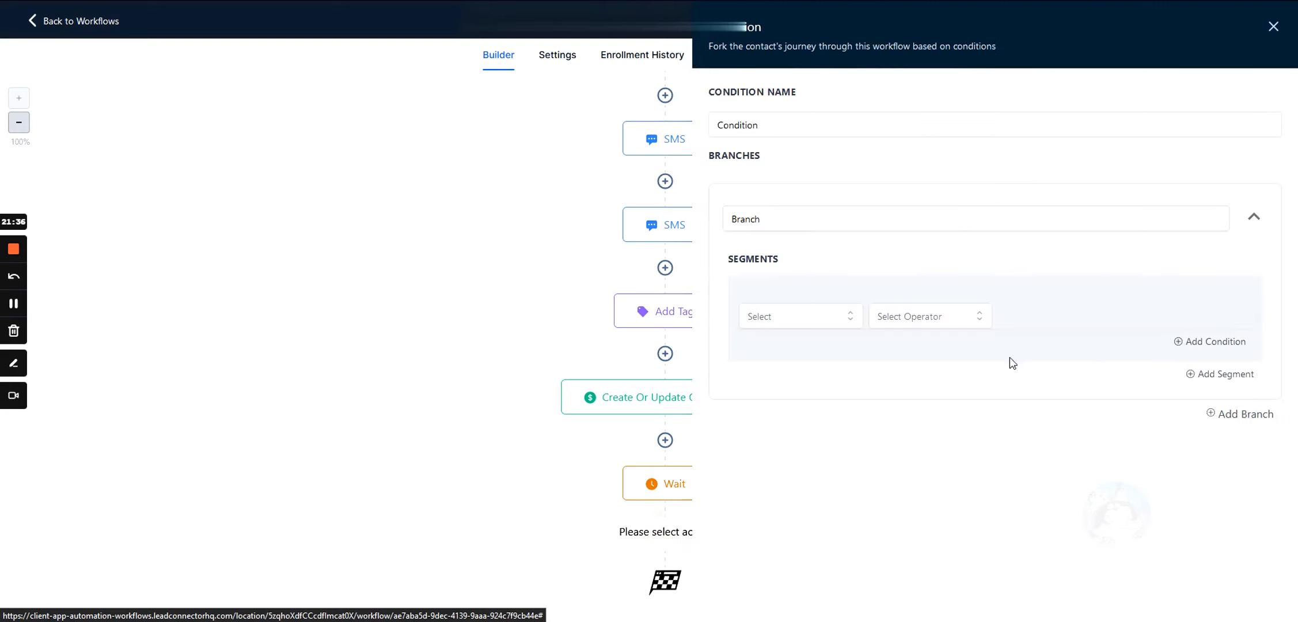
click(1241, 414)
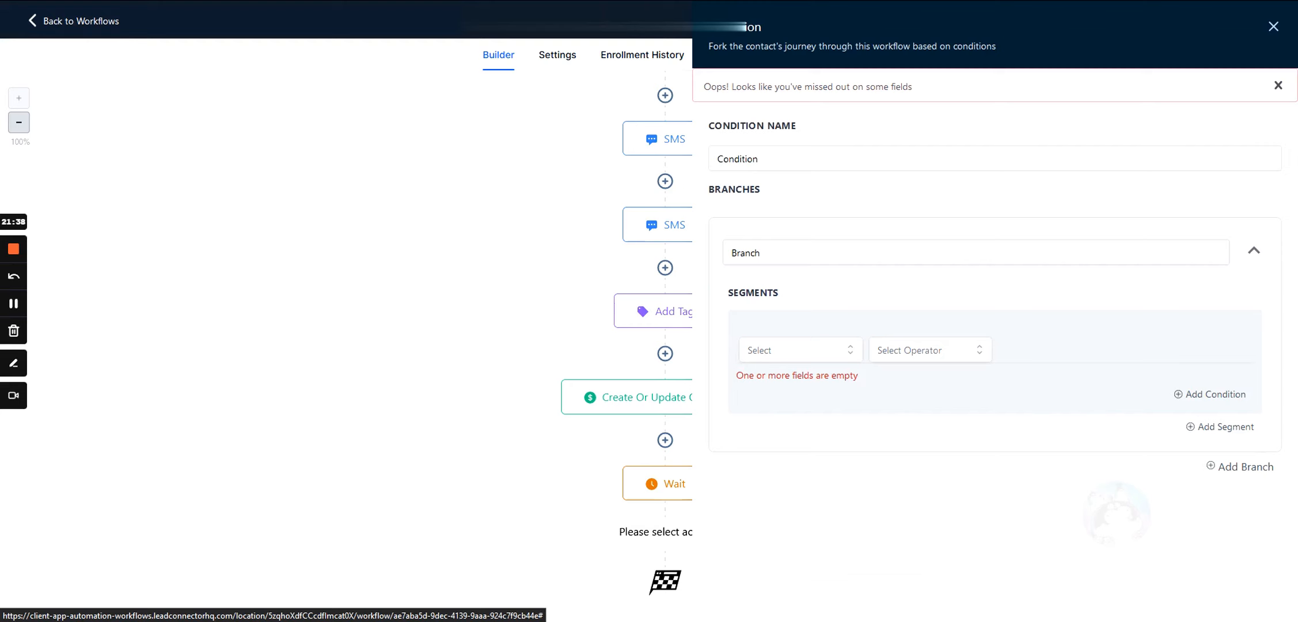
- Set the branch's condition to Workflow Trigger with the operator Is
click(780, 352)
click(784, 500)
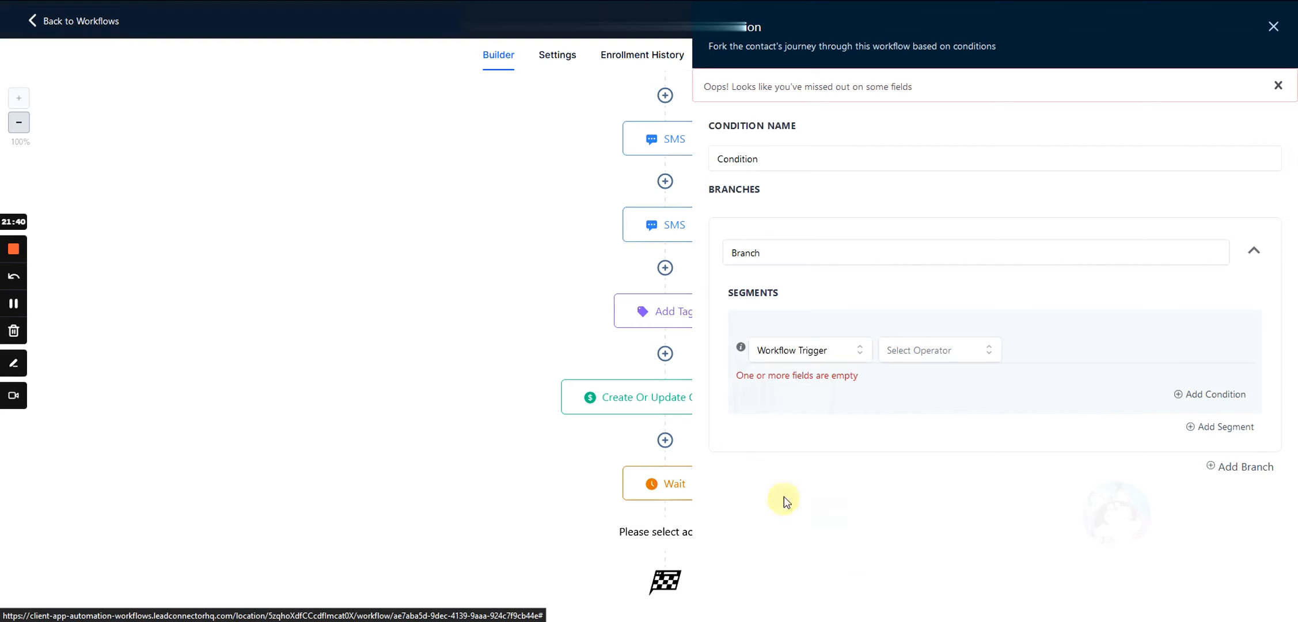
click(920, 353)
click(893, 380)
click(815, 354)
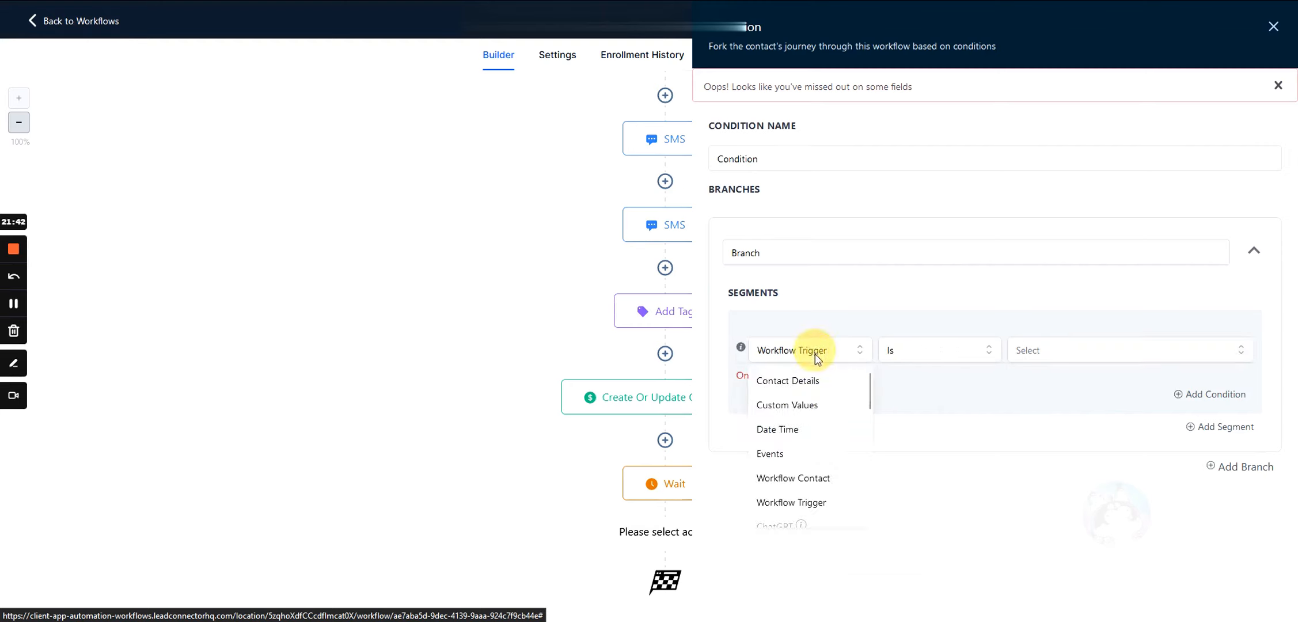
click(806, 380)
scroll(796, 466, down, 3)
scroll(759, 464, up, 4)
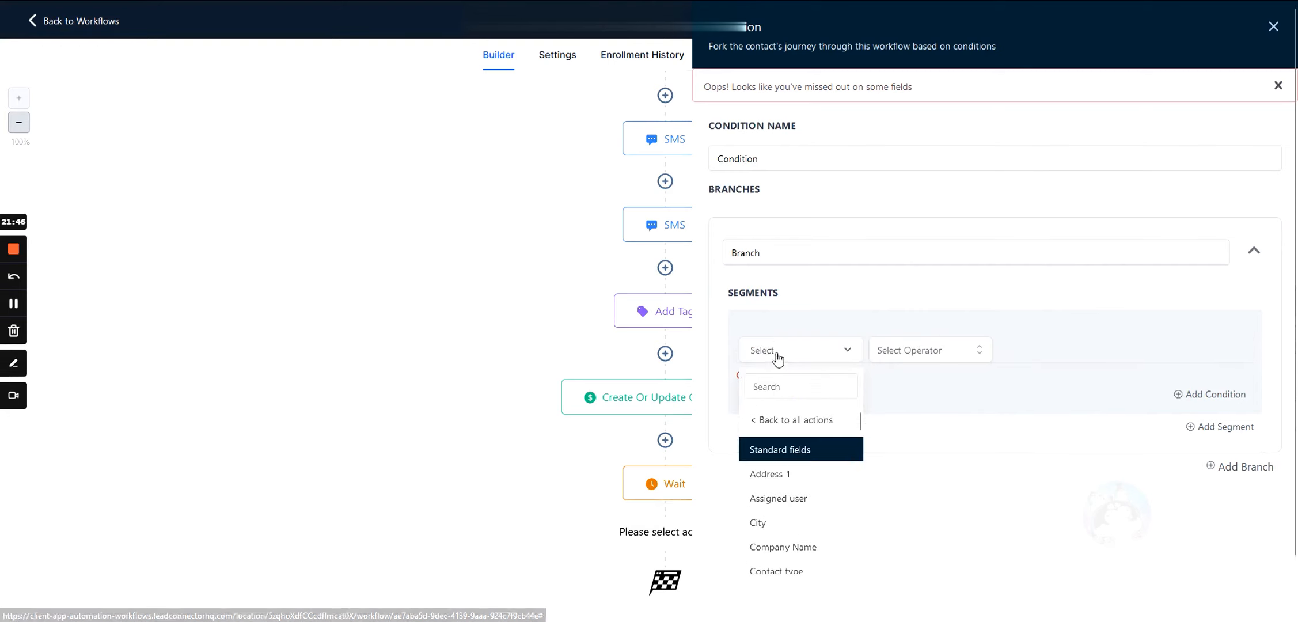
click(778, 424)
- Set the branch condition to the event Trigger Link clicked, Is, Google Review Link, and save the If / Else action
click(803, 353)
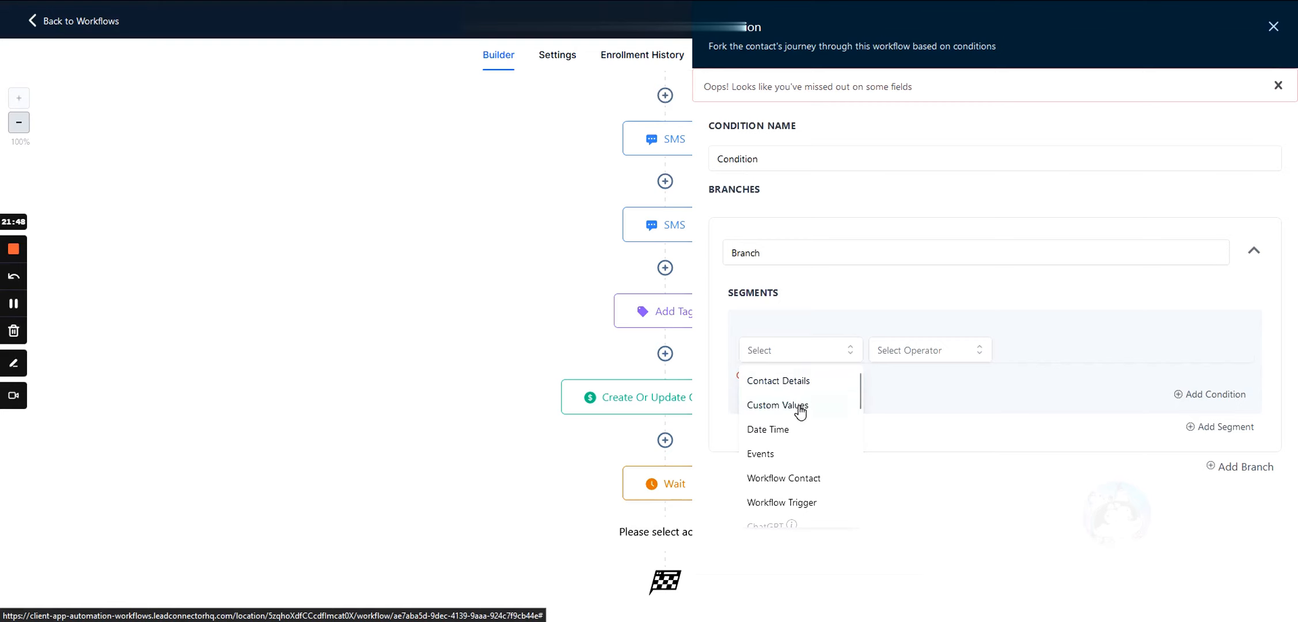
click(783, 453)
click(780, 406)
click(907, 352)
click(887, 380)
click(1053, 352)
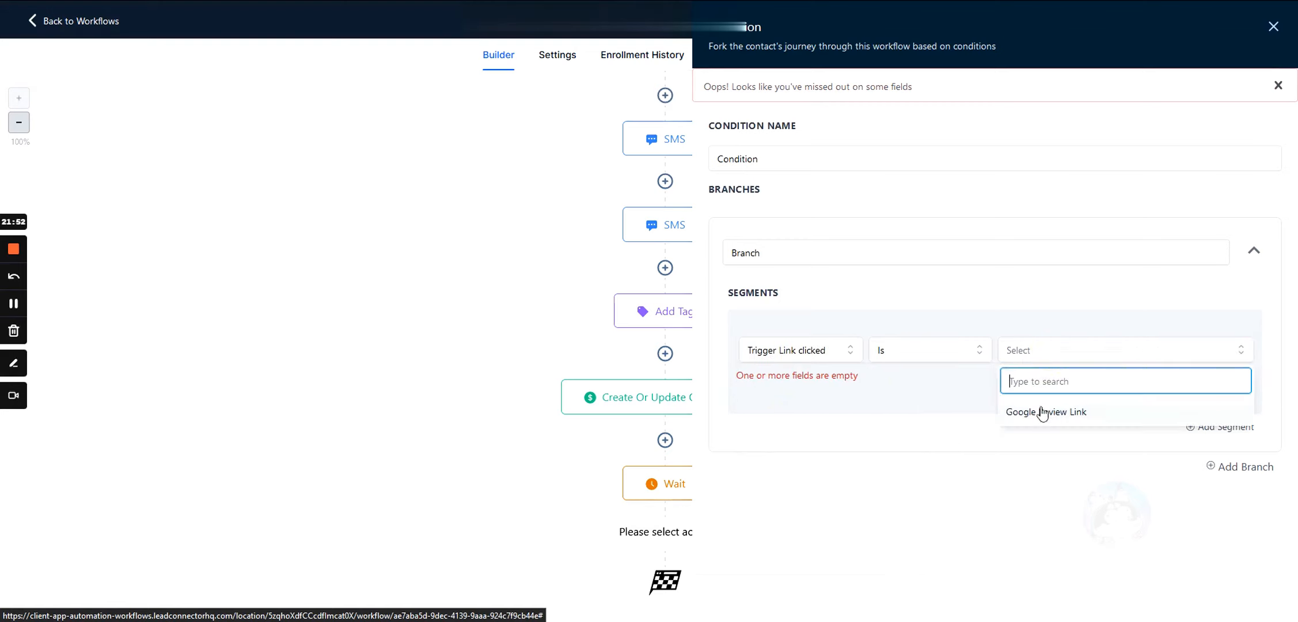
click(1043, 411)
click(1244, 597)
- Rename the condition's branch to Link Clicked and save the If / Else action
scroll(831, 413, down, 3)
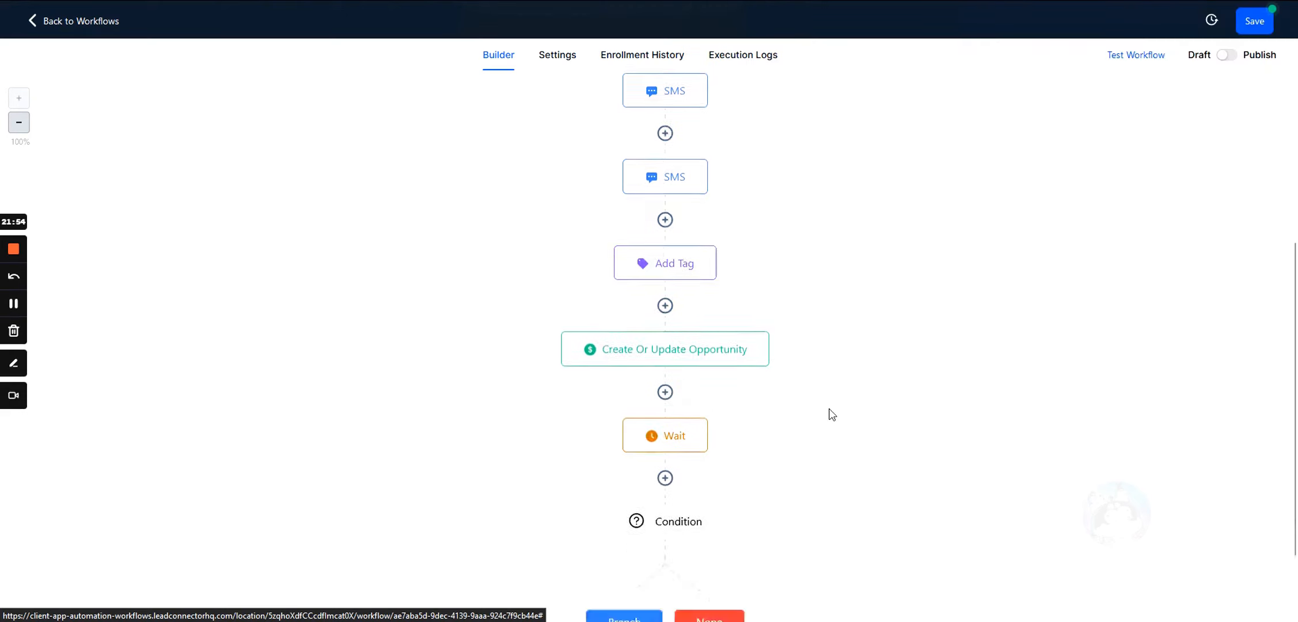
click(657, 386)
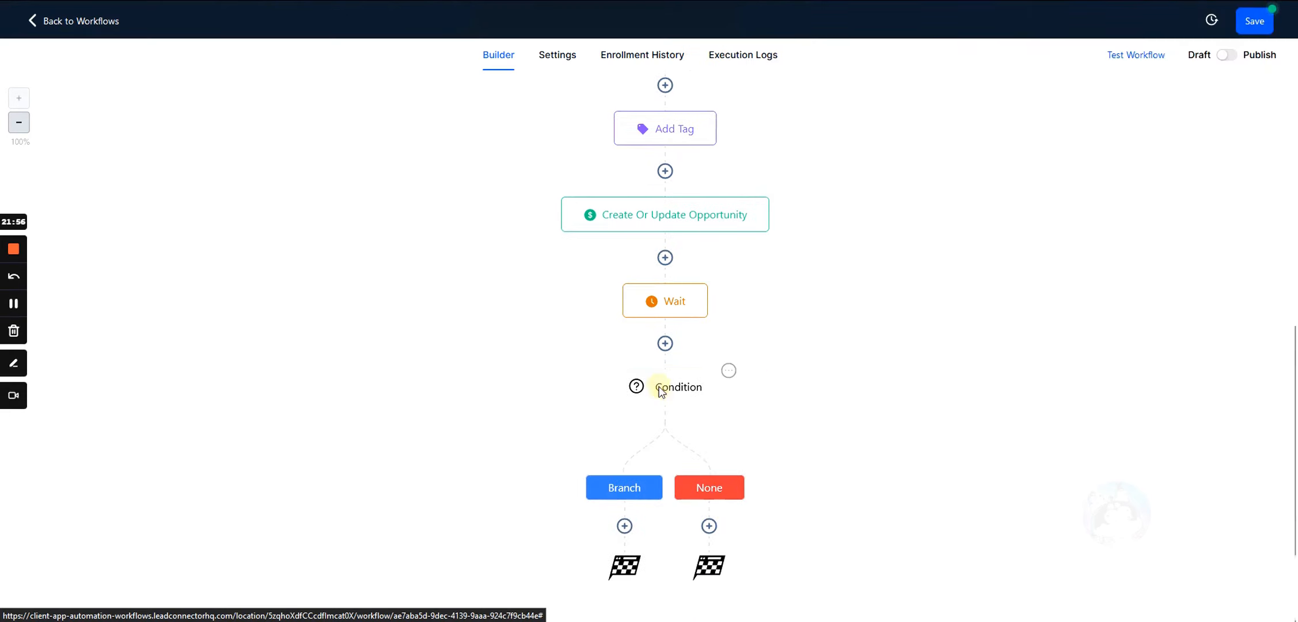
drag(759, 219, 686, 222)
text(link cli)
text(cked)
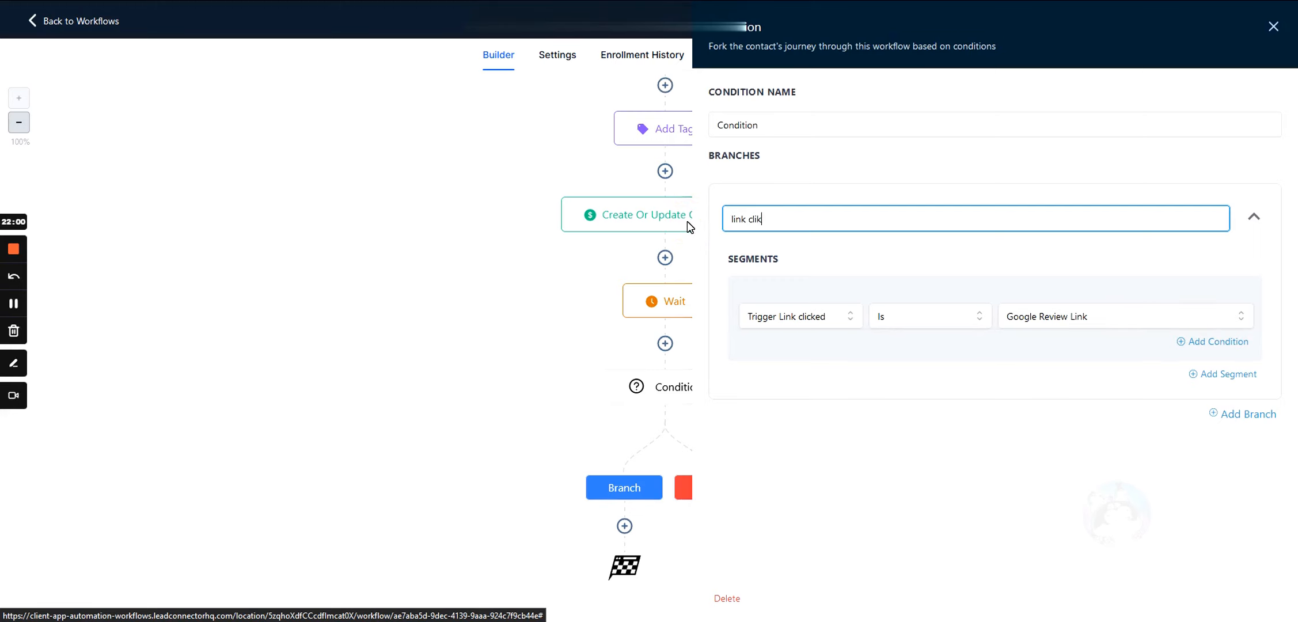
key(Return)
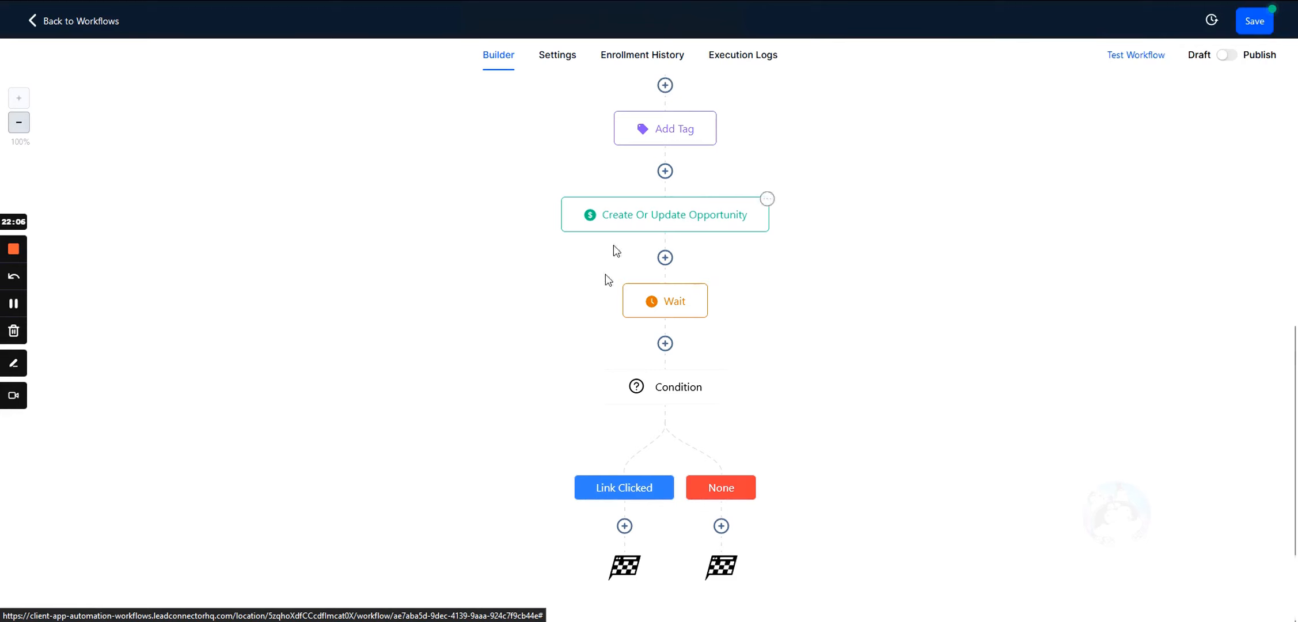
- Check the timeout setting of the Wait action and save the action again
click(657, 306)
drag(730, 333, 708, 336)
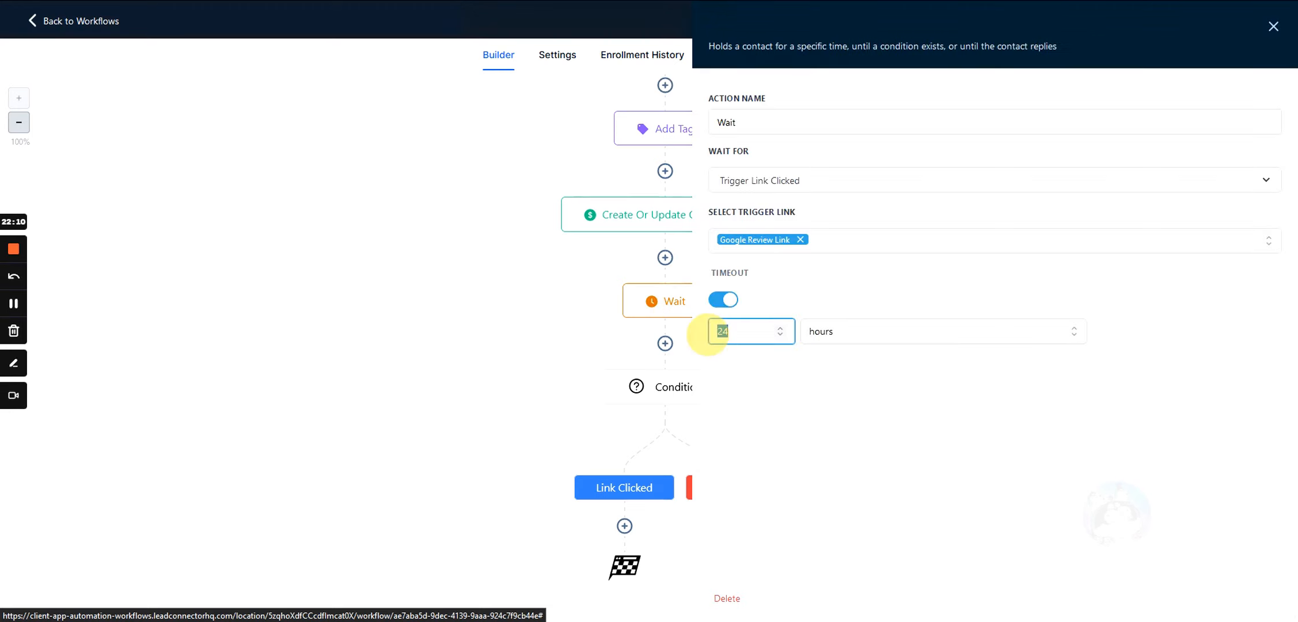
click(1246, 599)
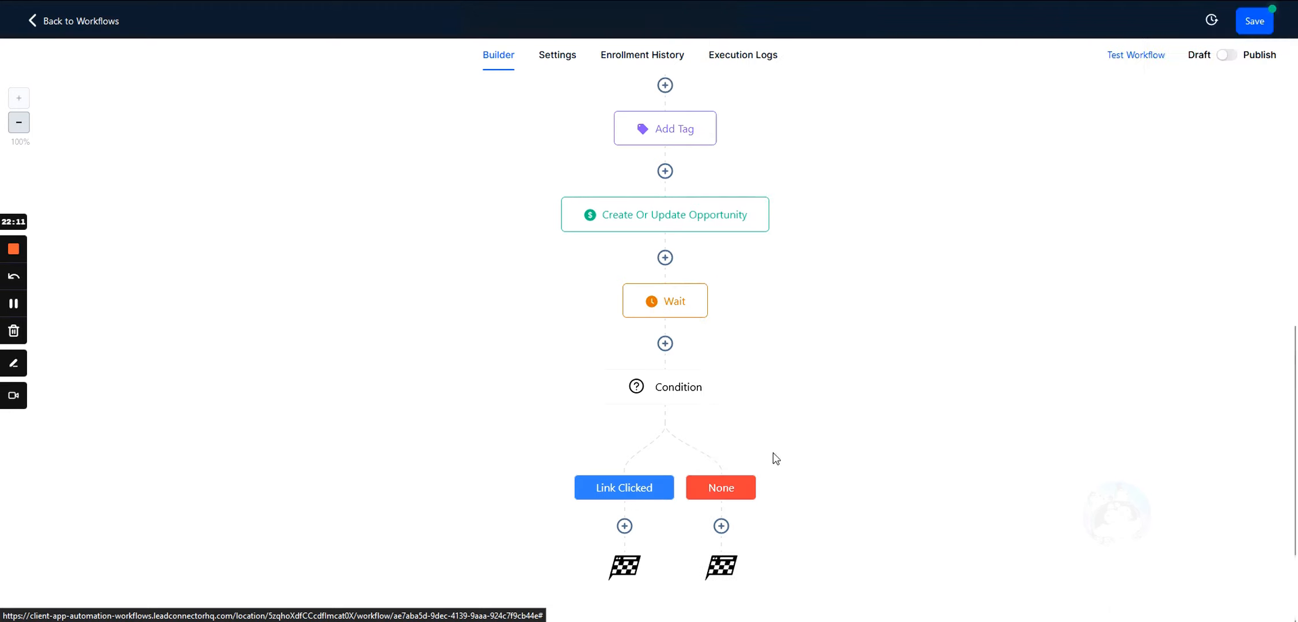
- Add an SMS action under the None branch with the message "asd" and save it
click(624, 526)
click(722, 526)
click(1011, 94)
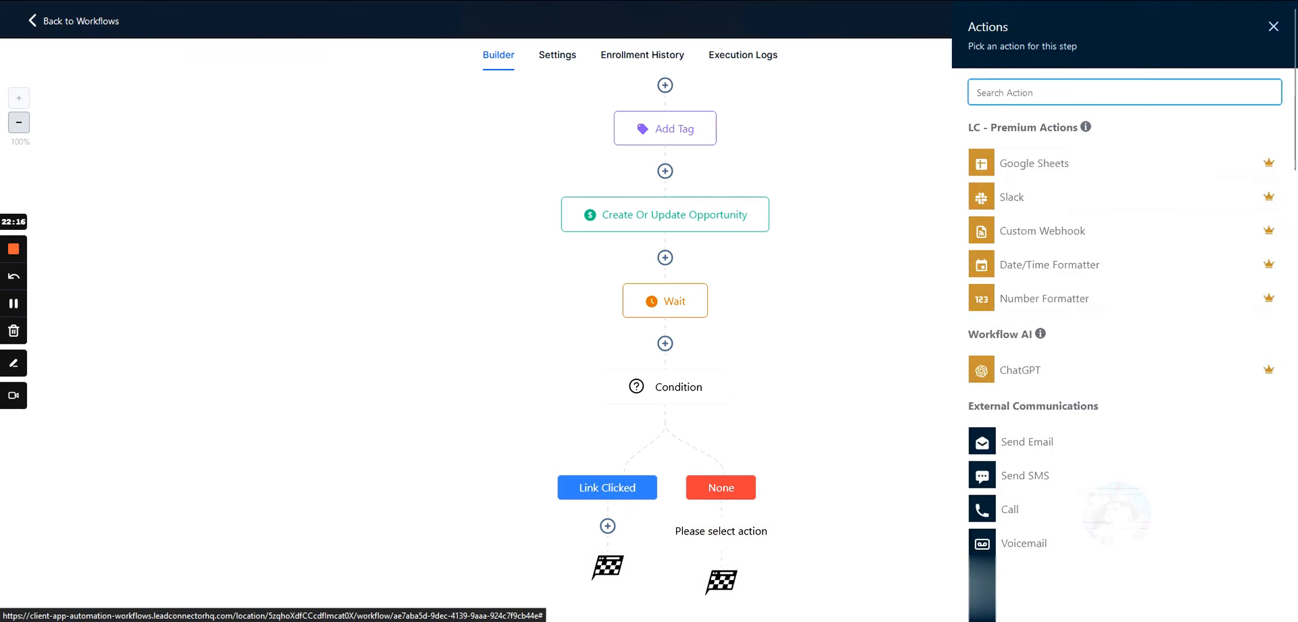
text(sms)
click(1029, 153)
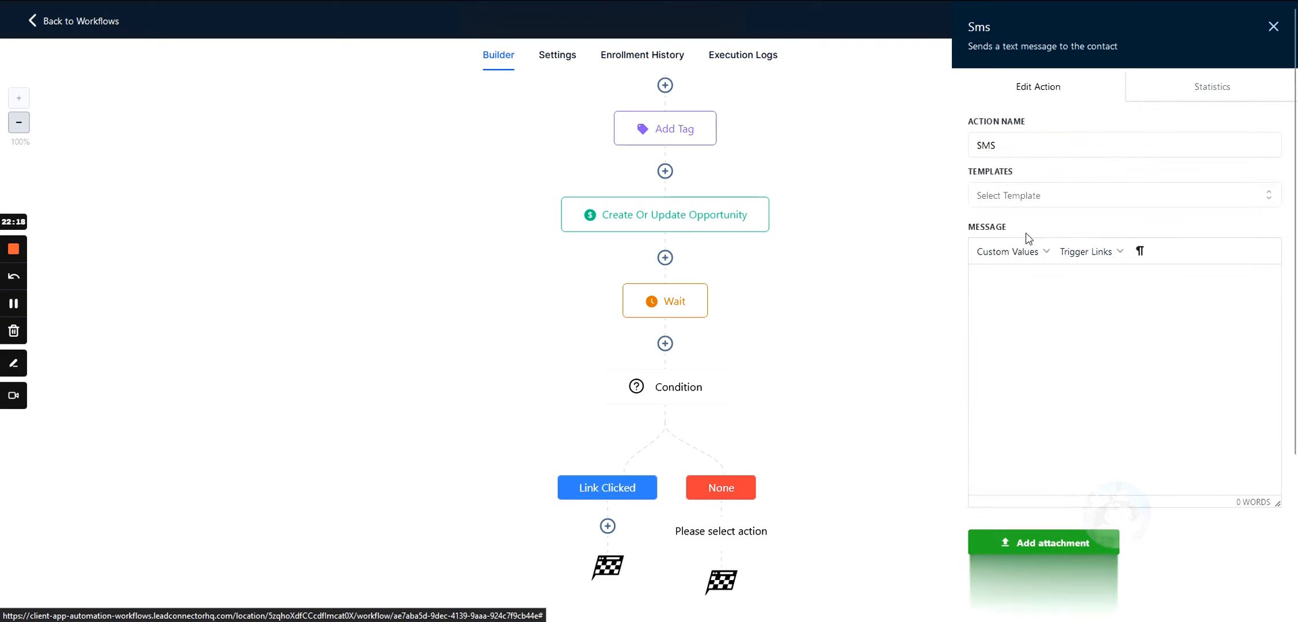
text(asd)
click(1238, 587)
- Review the Wait action's trigger link and timeout, and the message of the SMS in the None branch
scroll(859, 435, down, 2)
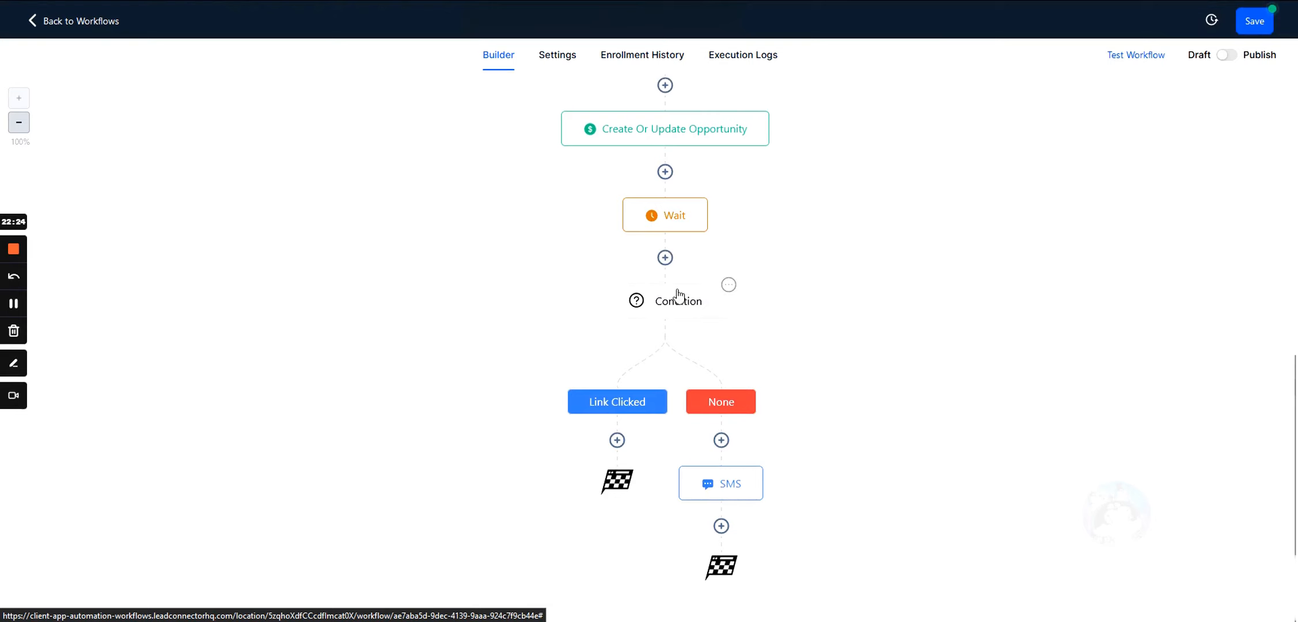
click(661, 229)
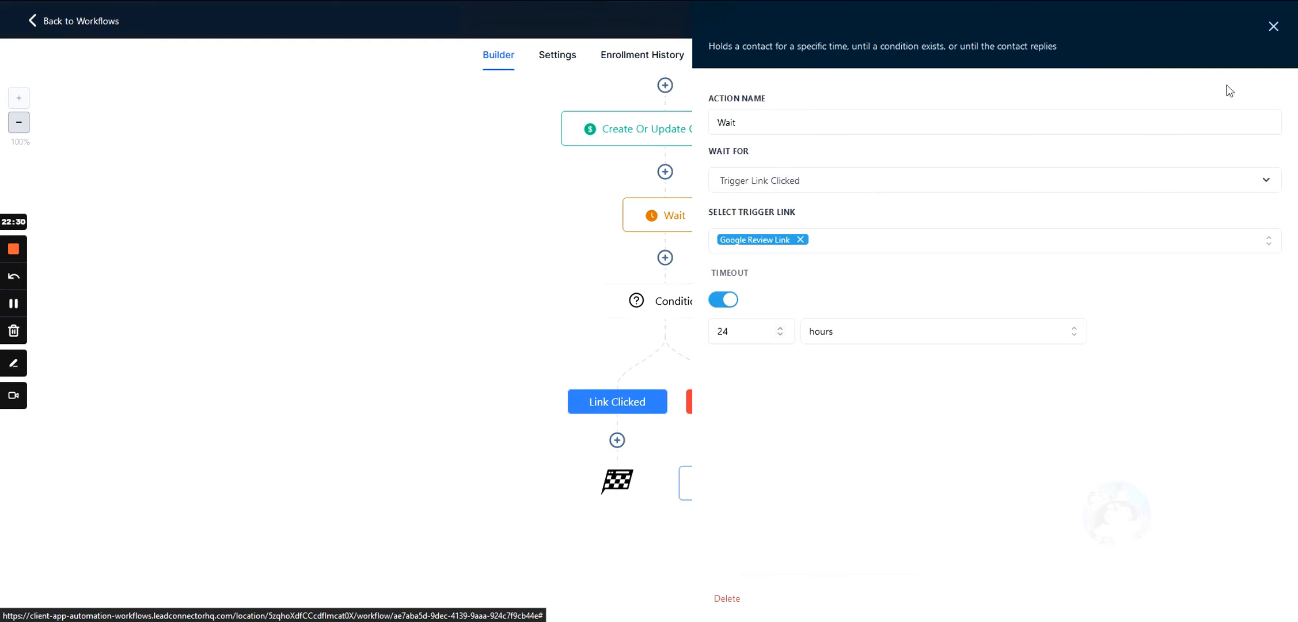
click(1273, 26)
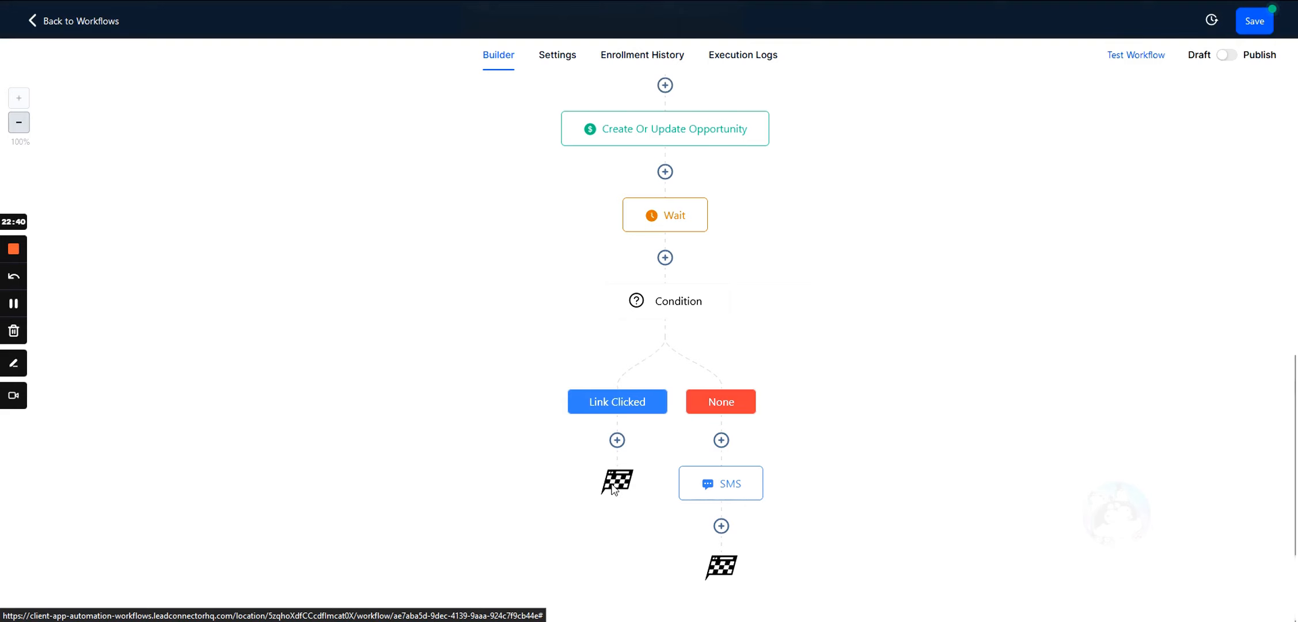
click(682, 214)
double_click(721, 332)
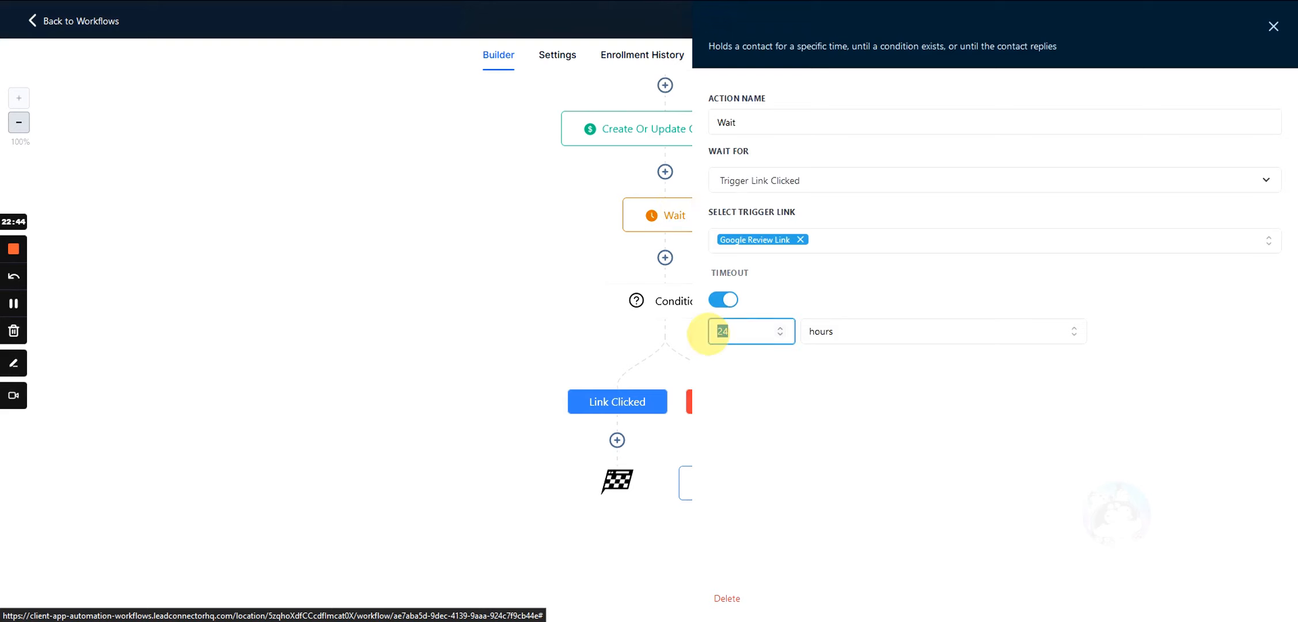
click(662, 308)
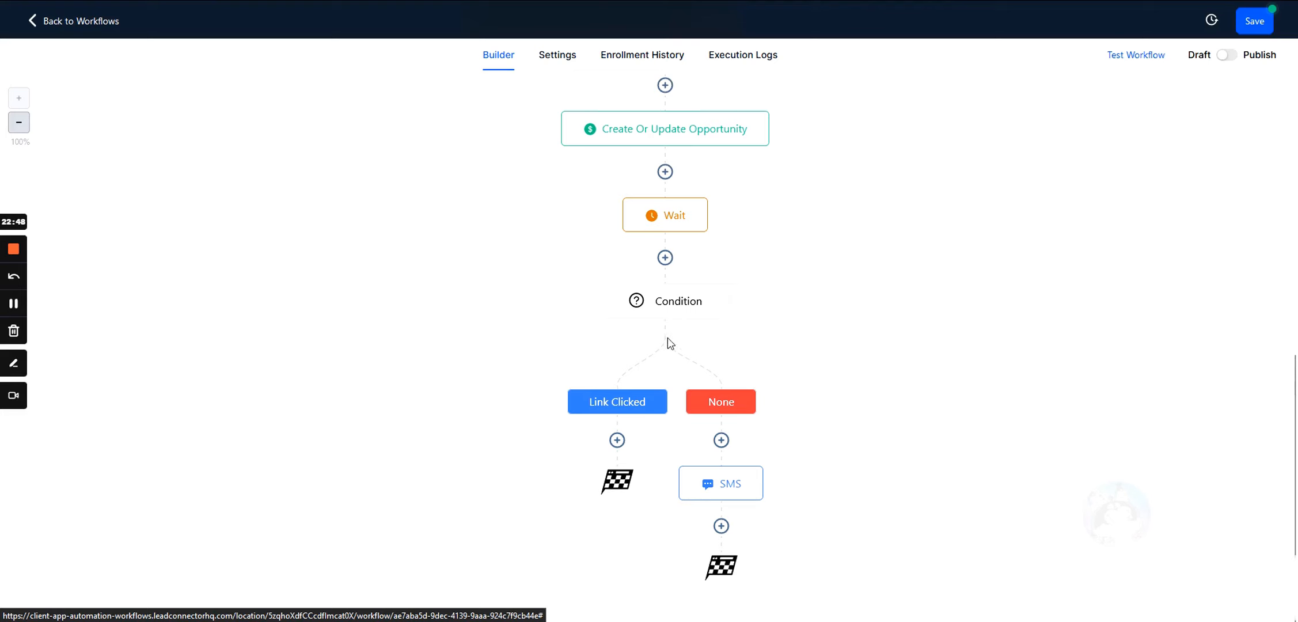
click(710, 494)
drag(994, 278, 952, 278)
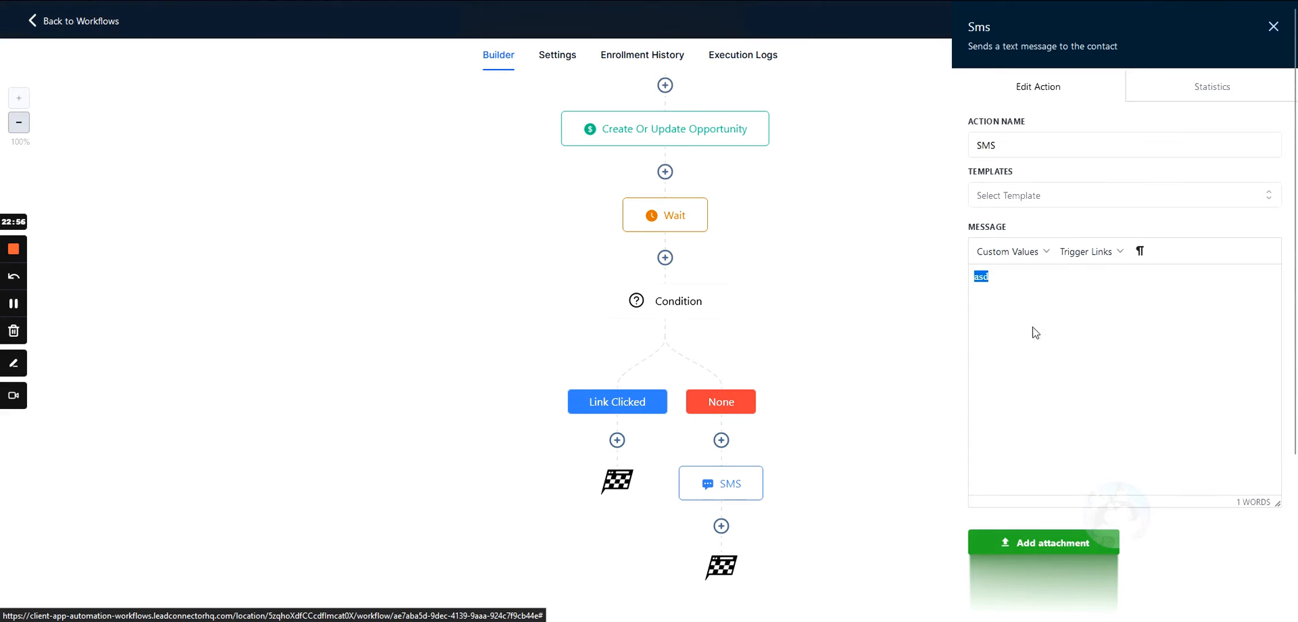
click(683, 377)
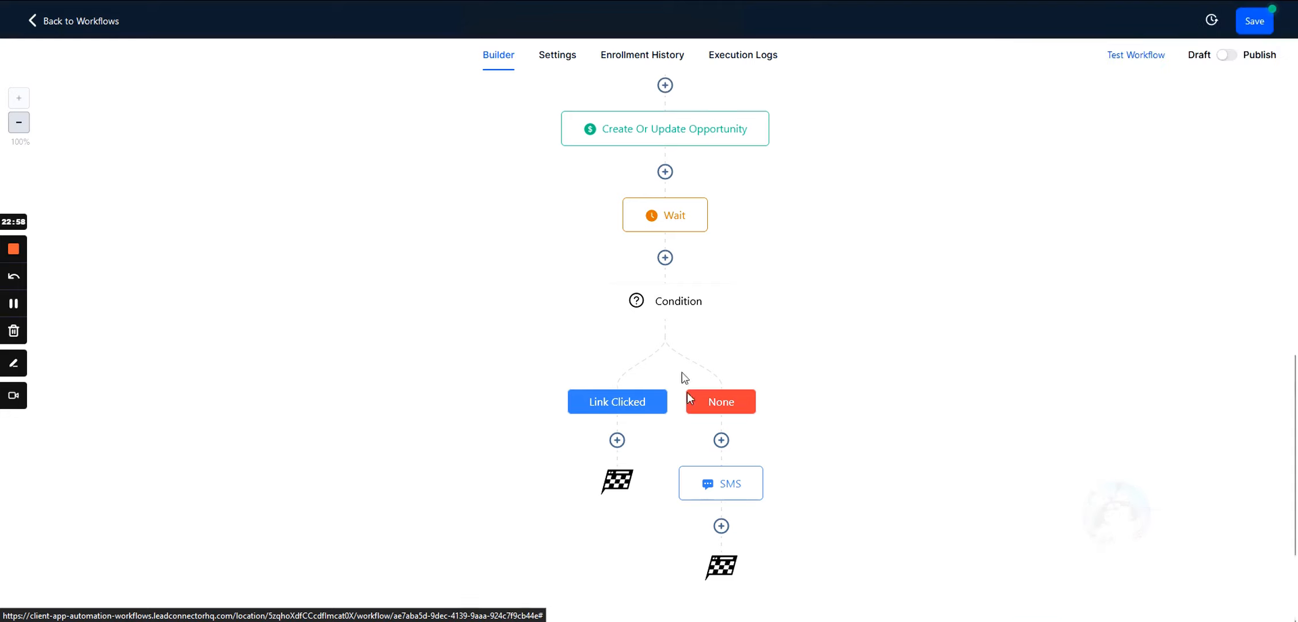
- Examine the settings of a Webhook action after the None branch's SMS and close it without saving
click(720, 524)
scroll(995, 337, down, 20)
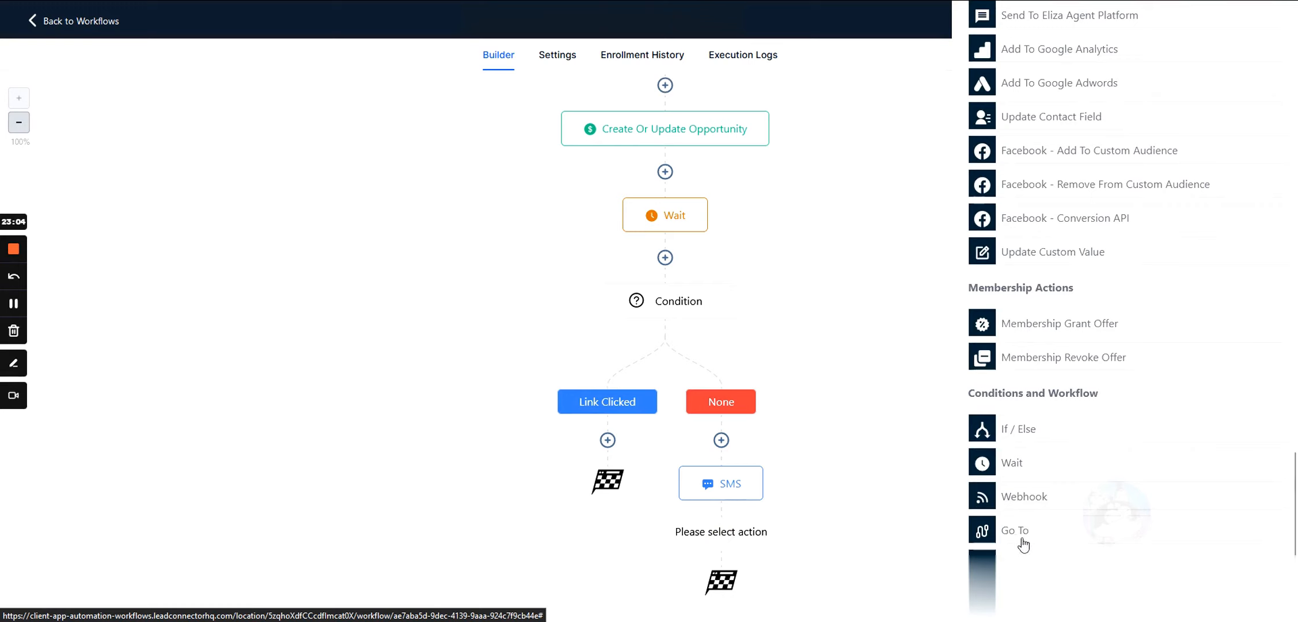
click(1004, 501)
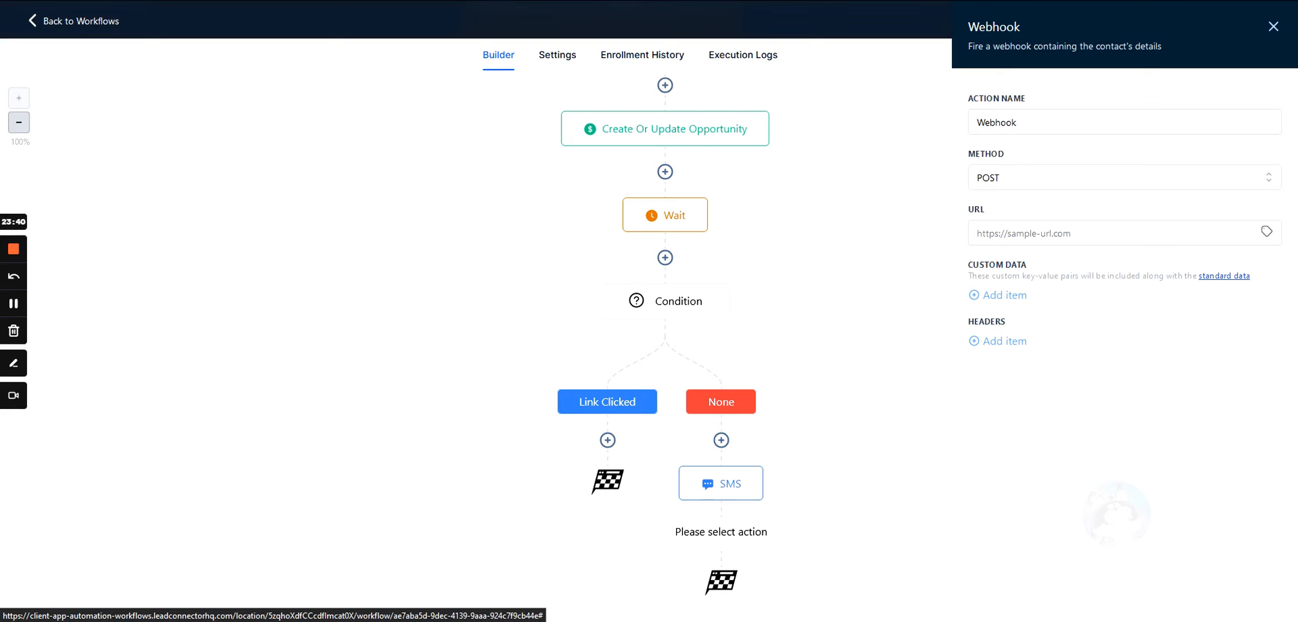
click(1274, 27)
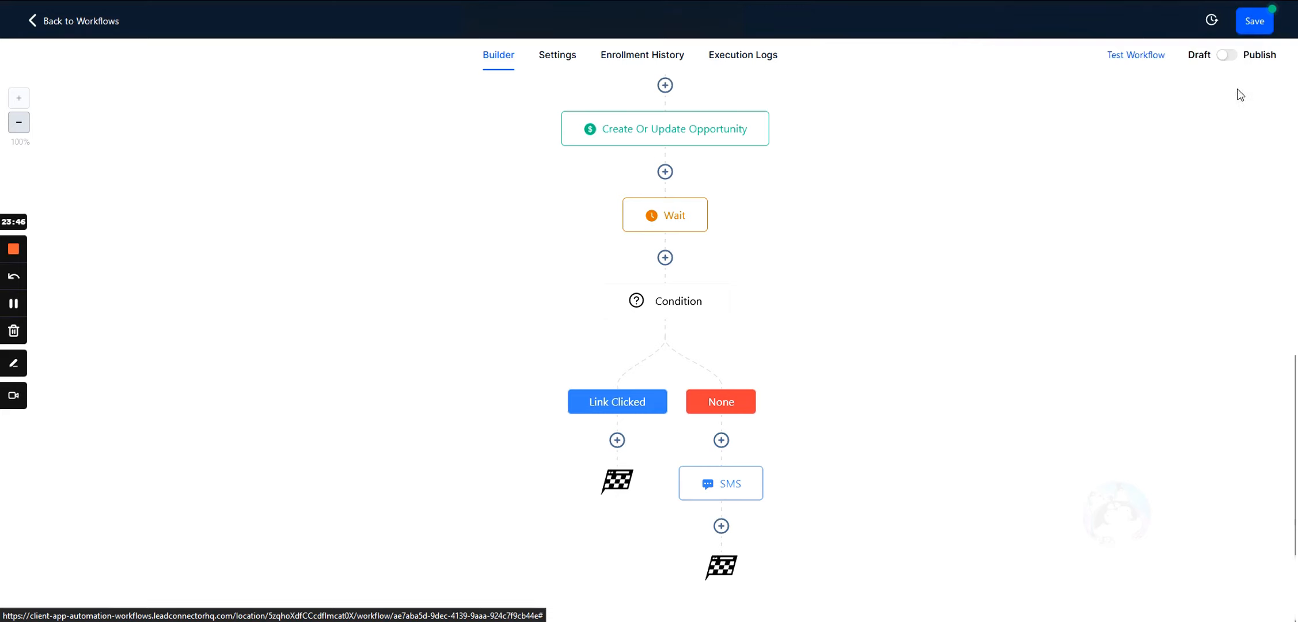
- Switch the workflow to Publish and back to Draft, and select a contact for the workflow test without running it
click(1232, 56)
click(1232, 56)
click(1150, 55)
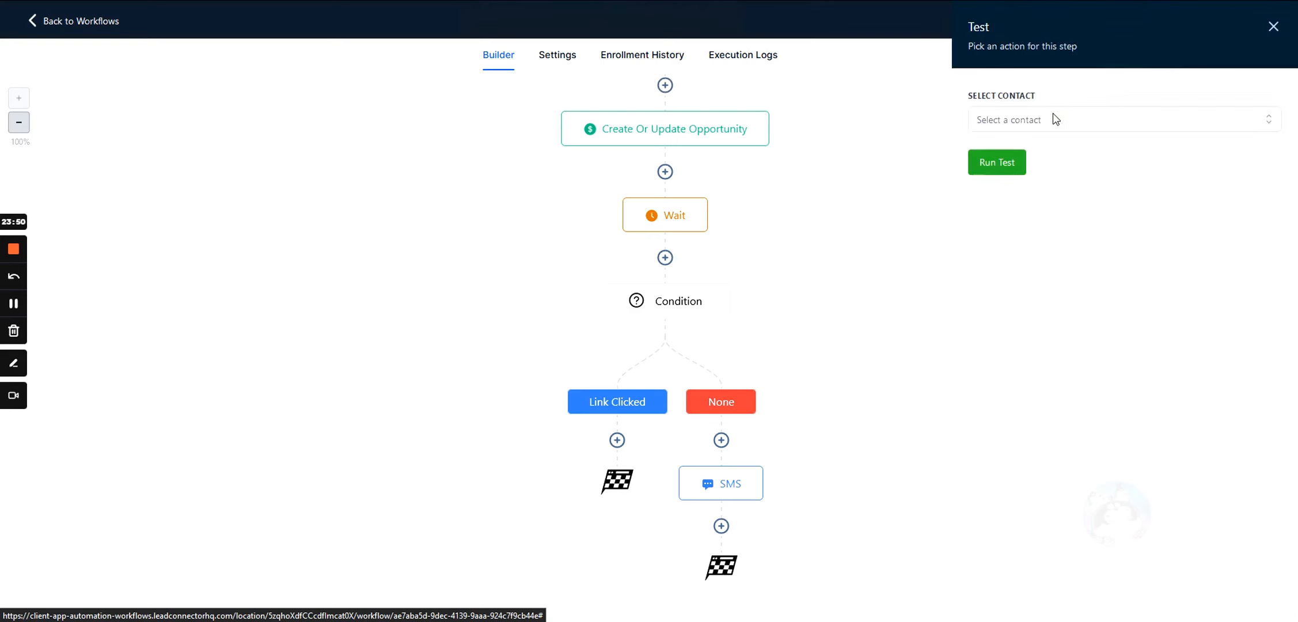
click(1053, 119)
click(1000, 207)
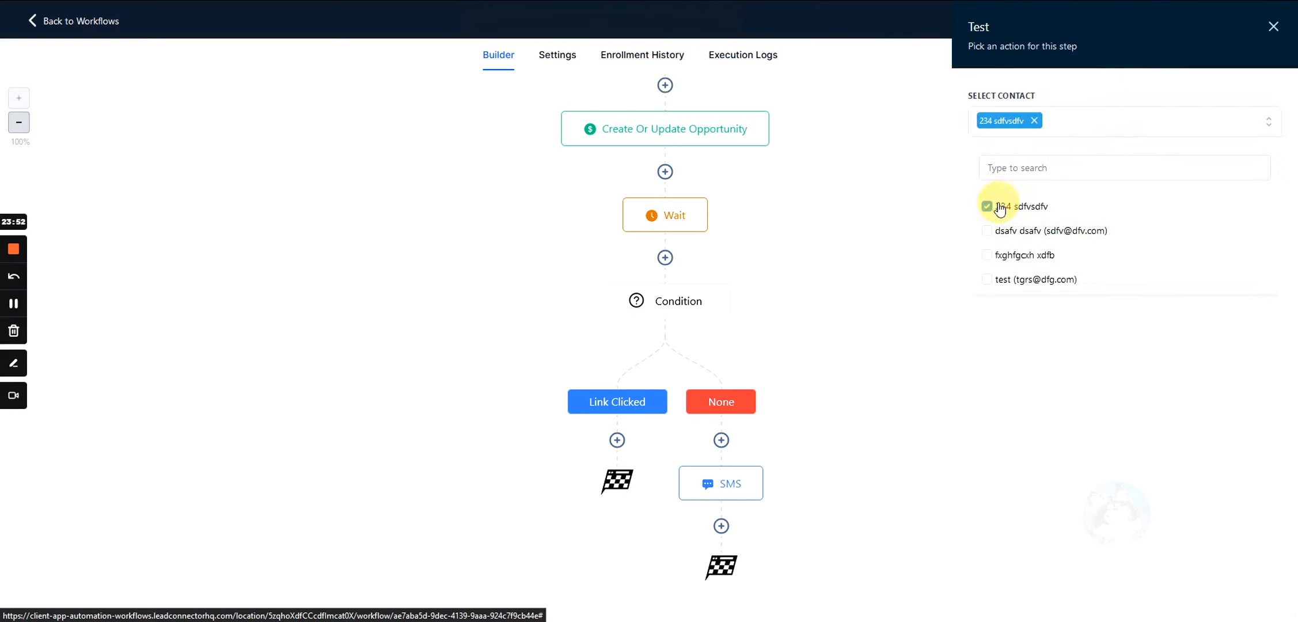
click(1029, 379)
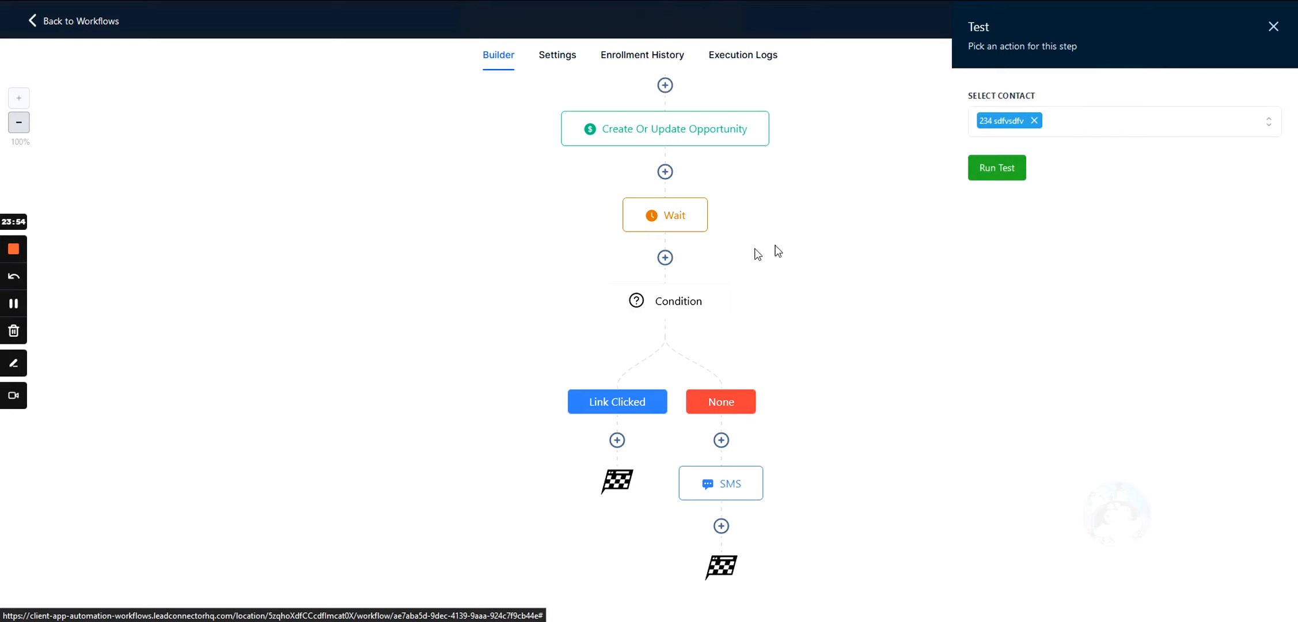
scroll(752, 236, up, 8)
scroll(662, 190, down, 1)
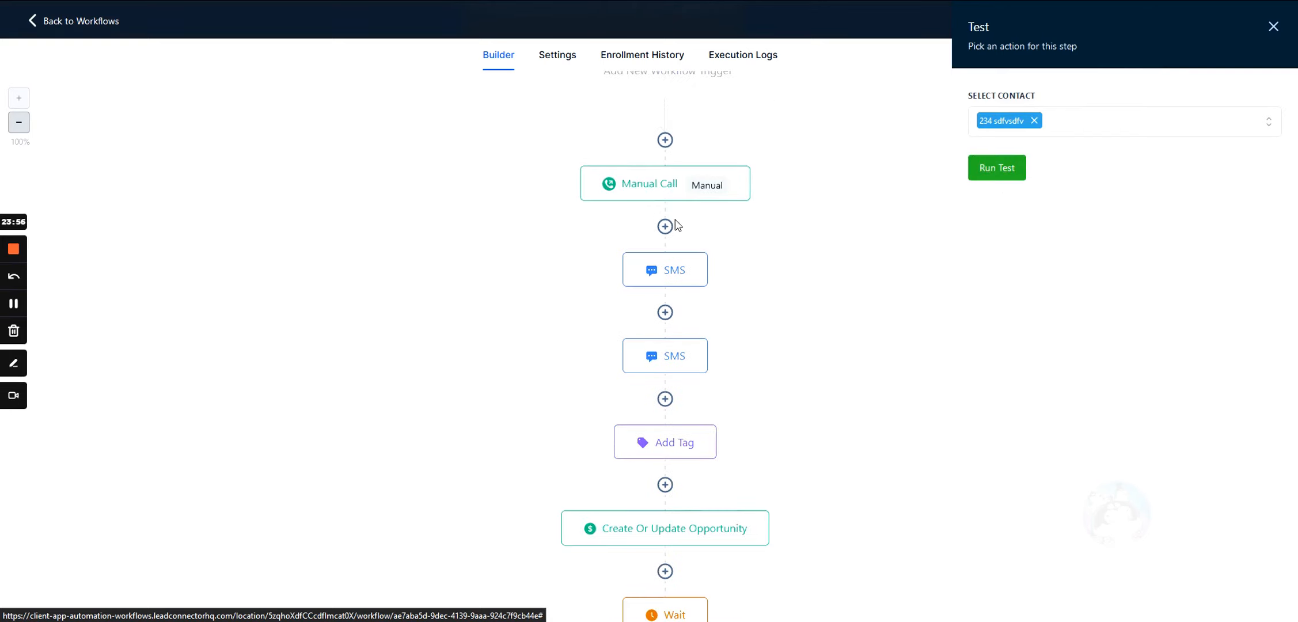
click(1275, 28)
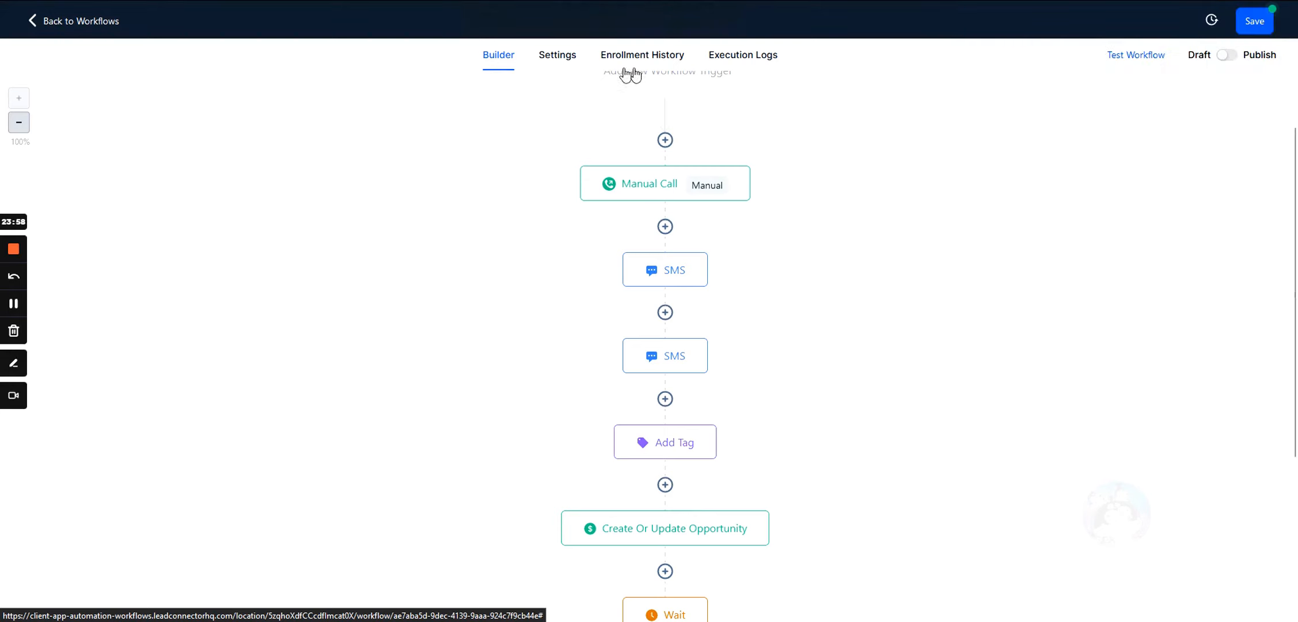
- View the workflow's enrollment history and execution logs
click(756, 57)
click(646, 58)
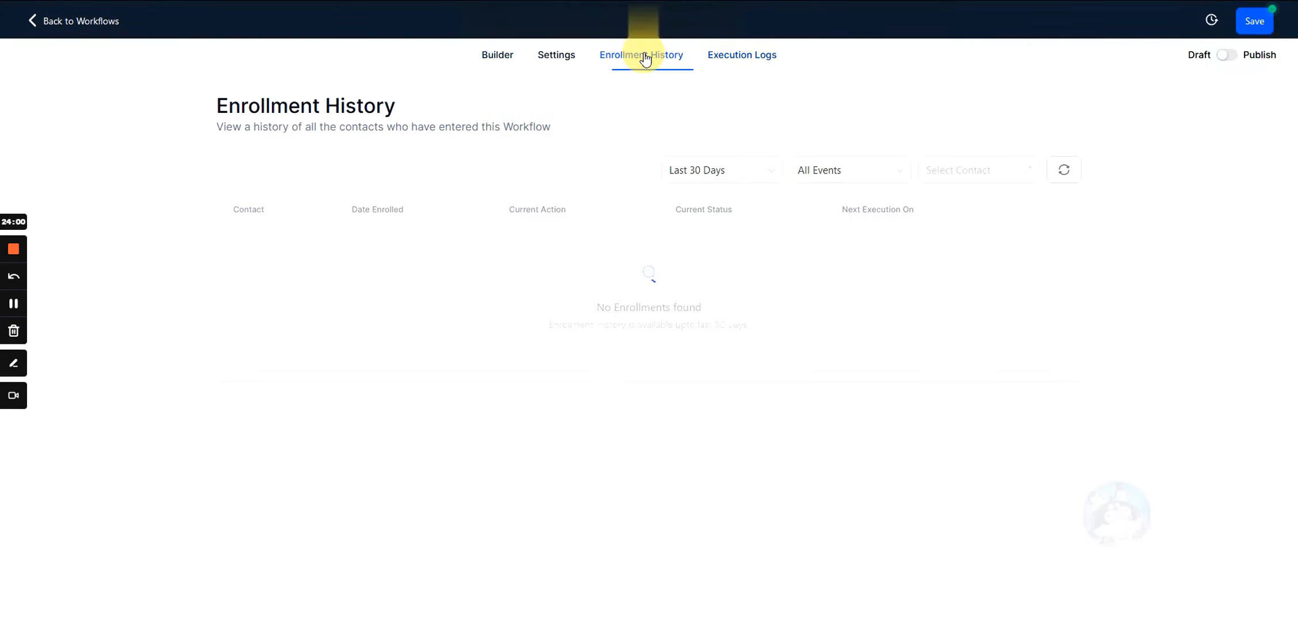
click(731, 58)
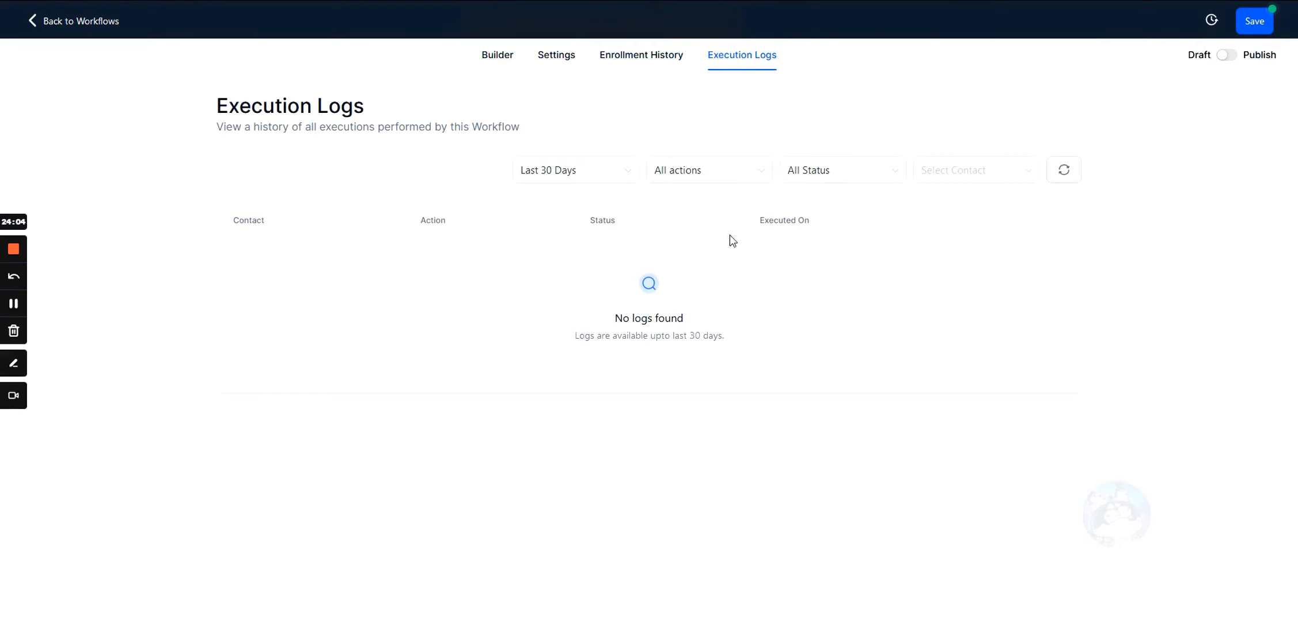
- Review the workflow's steps down to the condition branches in the builder and return to the execution logs
click(496, 58)
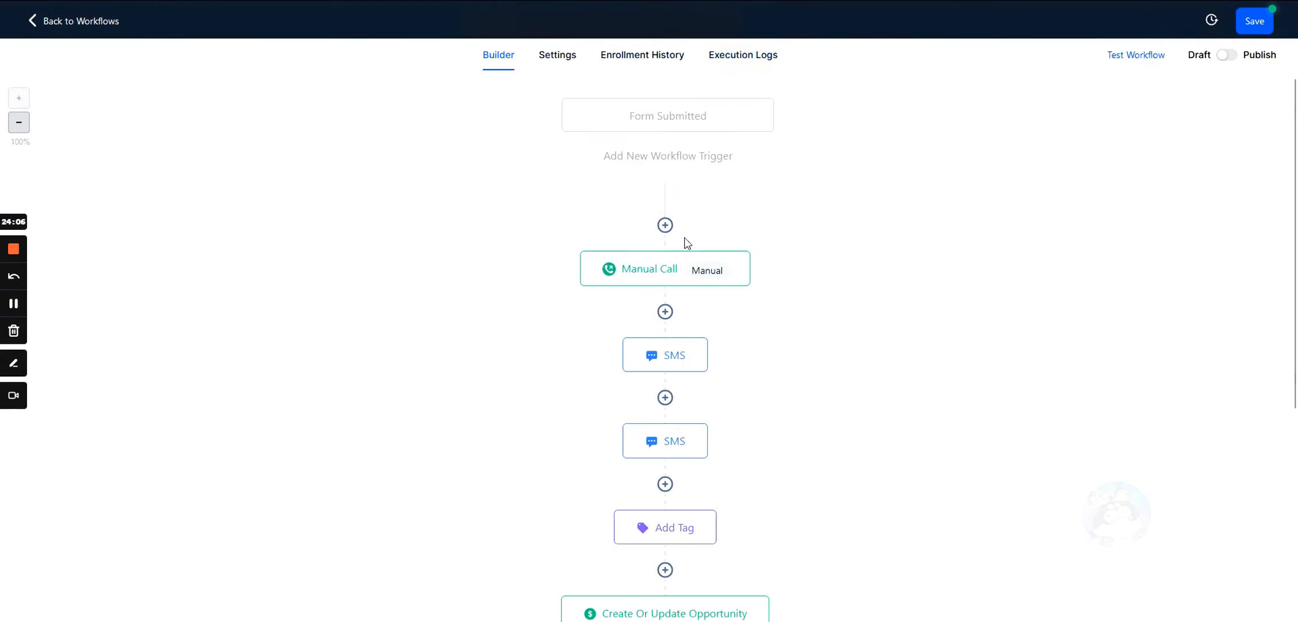
scroll(644, 287, down, 4)
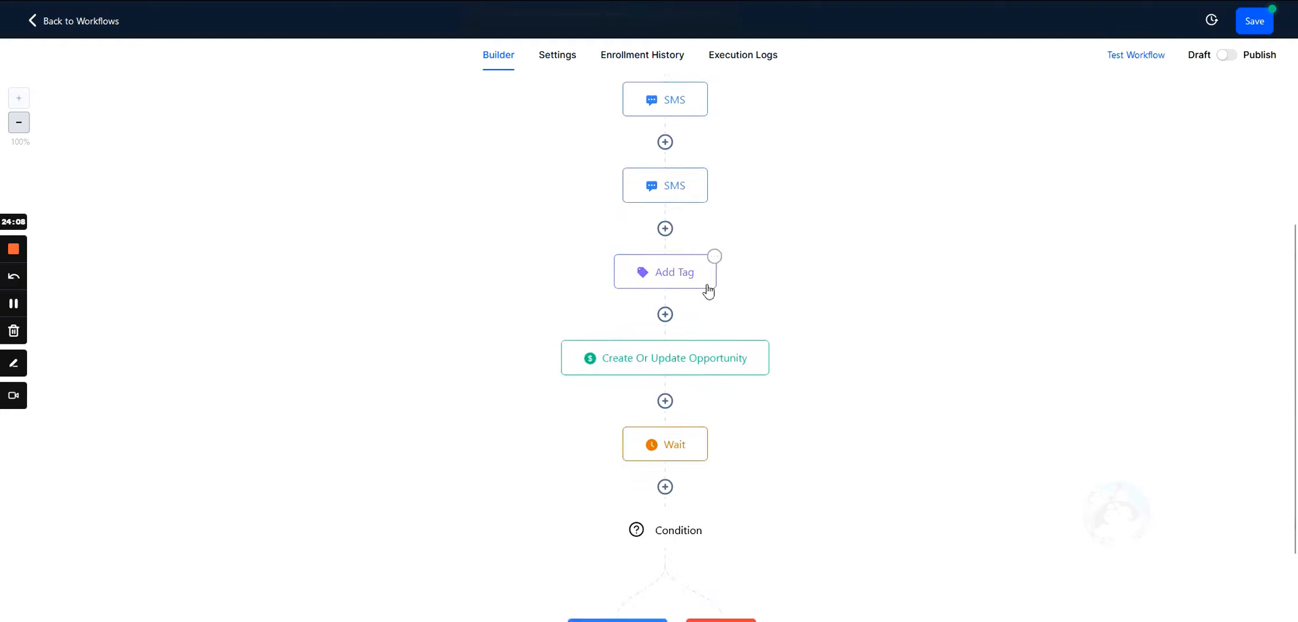
scroll(709, 291, down, 3)
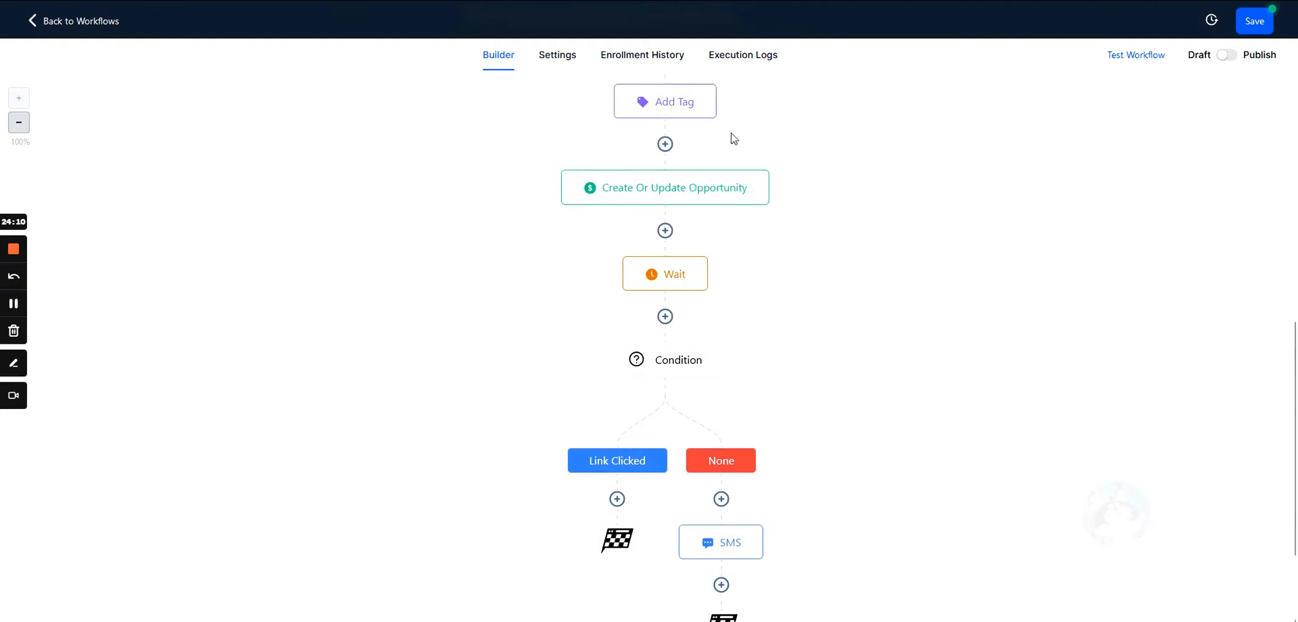
click(734, 53)
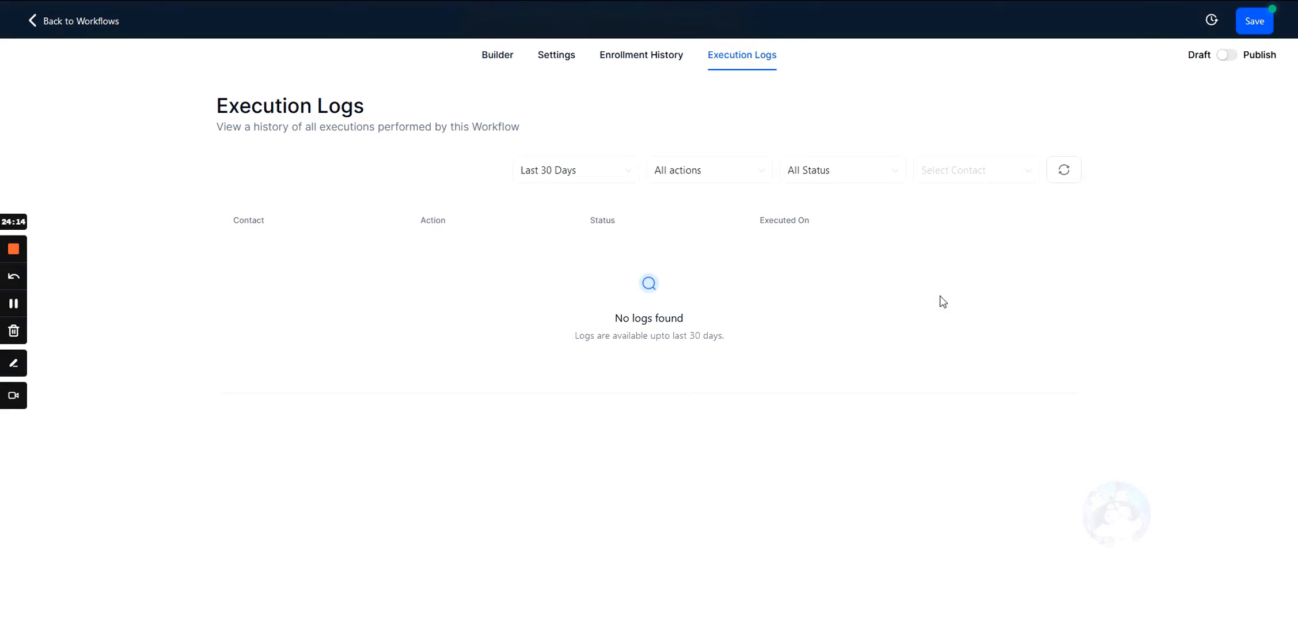
click(1007, 269)
click(1005, 267)
click(1004, 267)
click(1004, 267)
click(484, 57)
scroll(634, 288, down, 8)
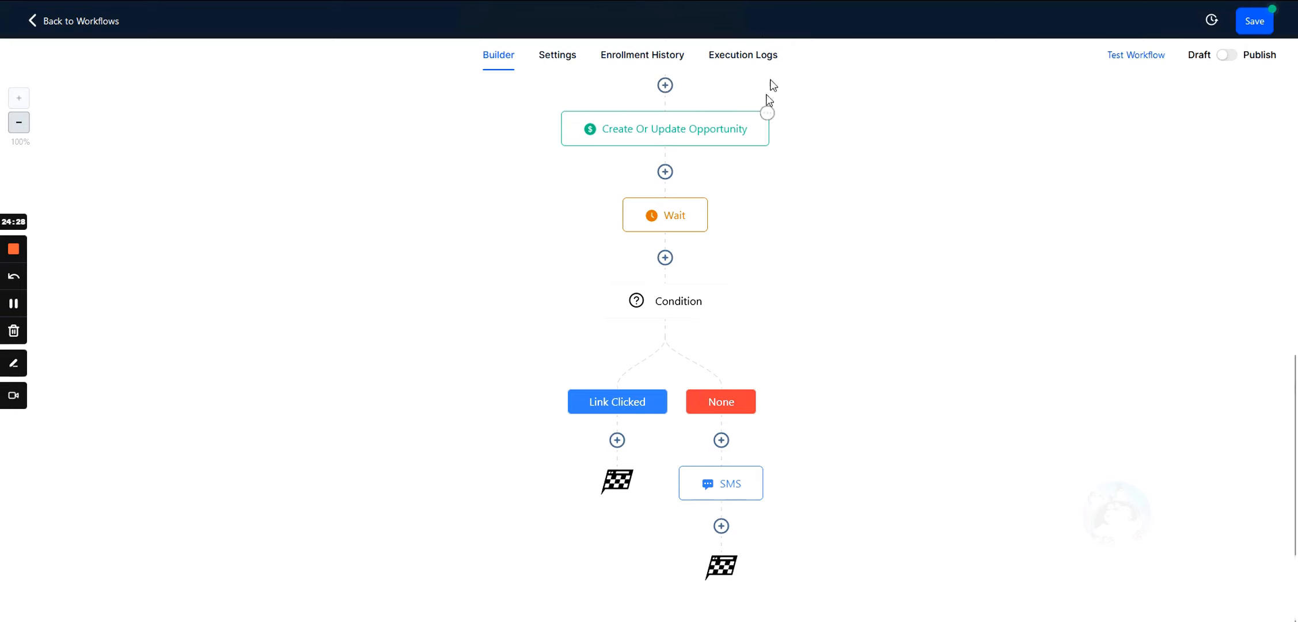
click(740, 57)
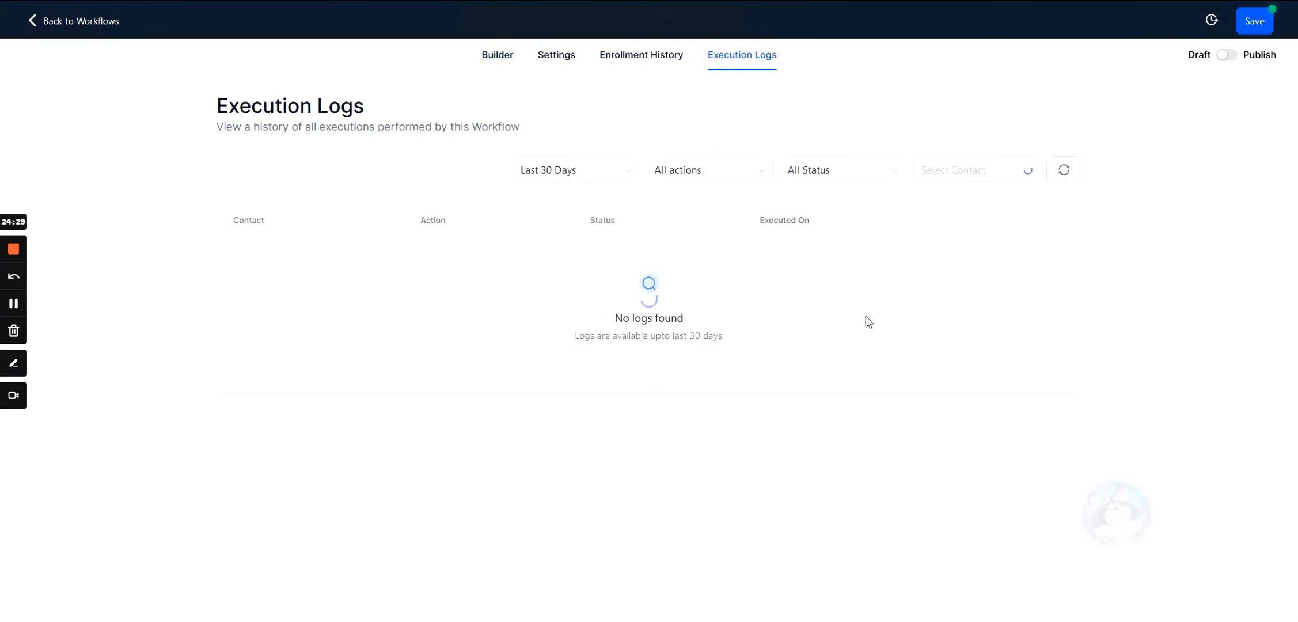
- Return to the builder and review the workflow's steps from the Form Submitted trigger down to the Link Clicked and None branches
click(958, 286)
click(493, 56)
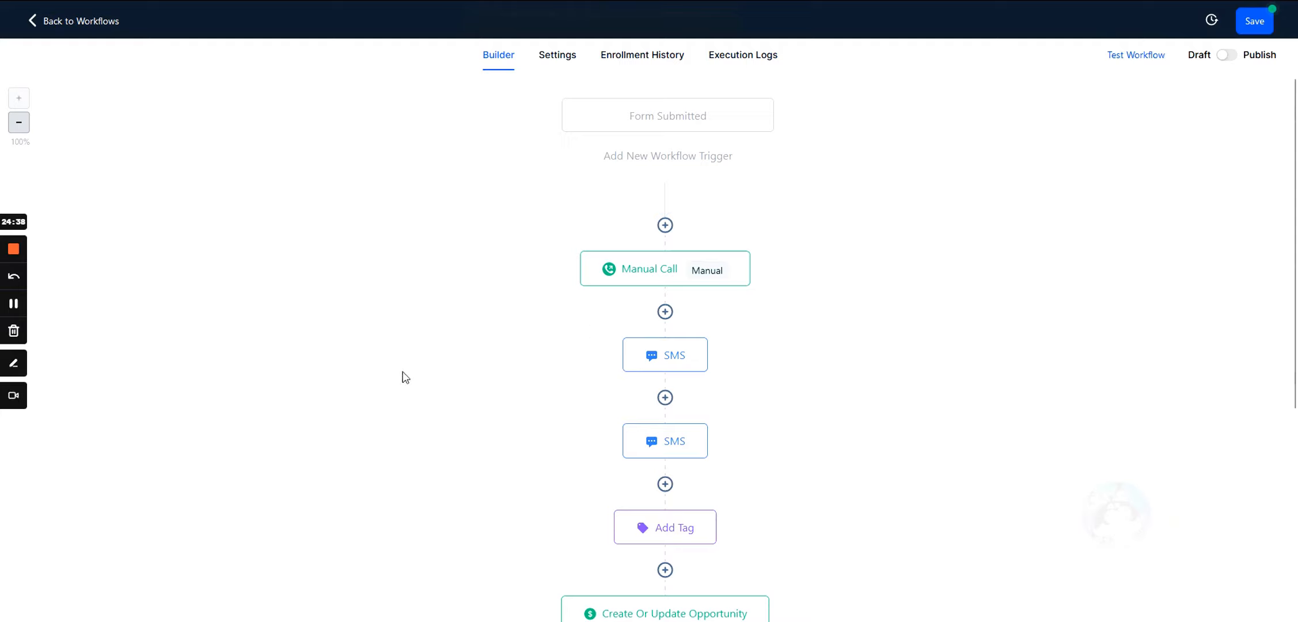
scroll(680, 504, down, 6)
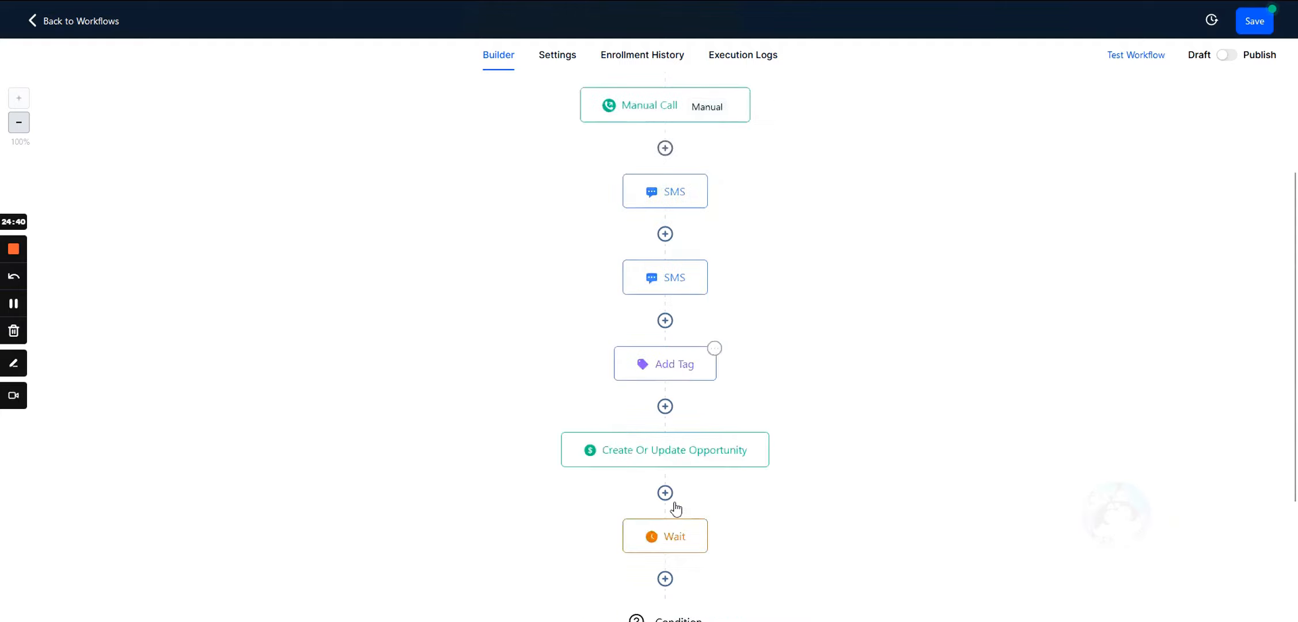
scroll(677, 507, down, 1)
scroll(677, 498, up, 7)
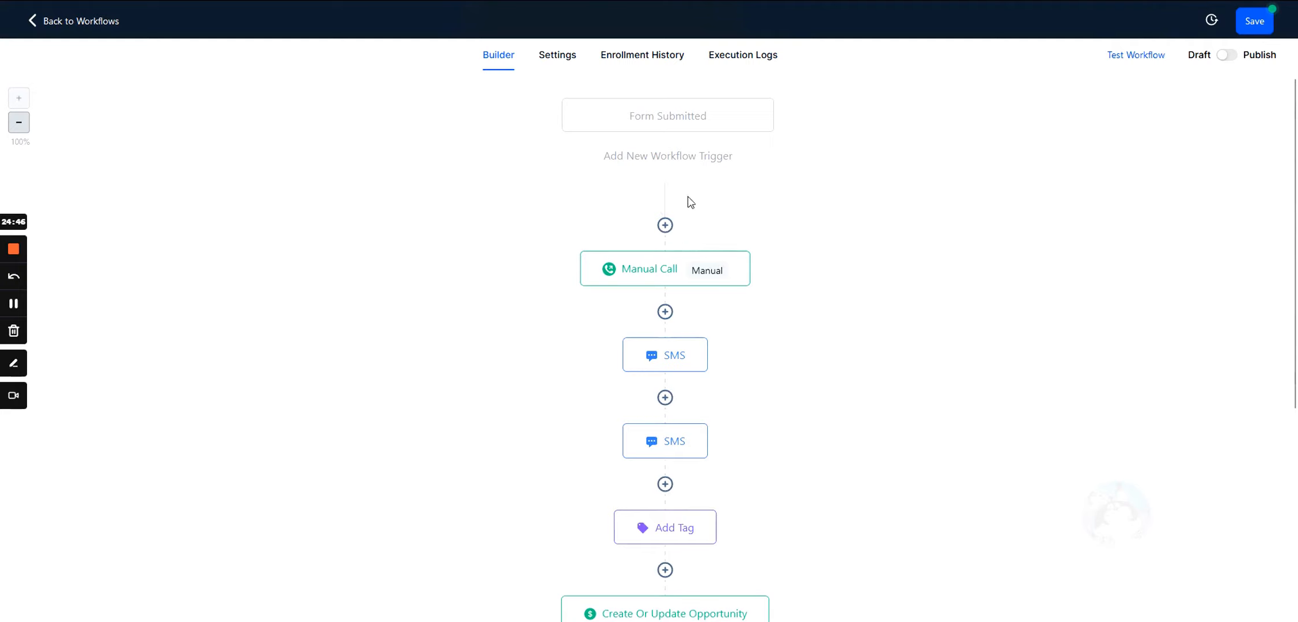
scroll(642, 256, down, 4)
scroll(662, 173, up, 3)
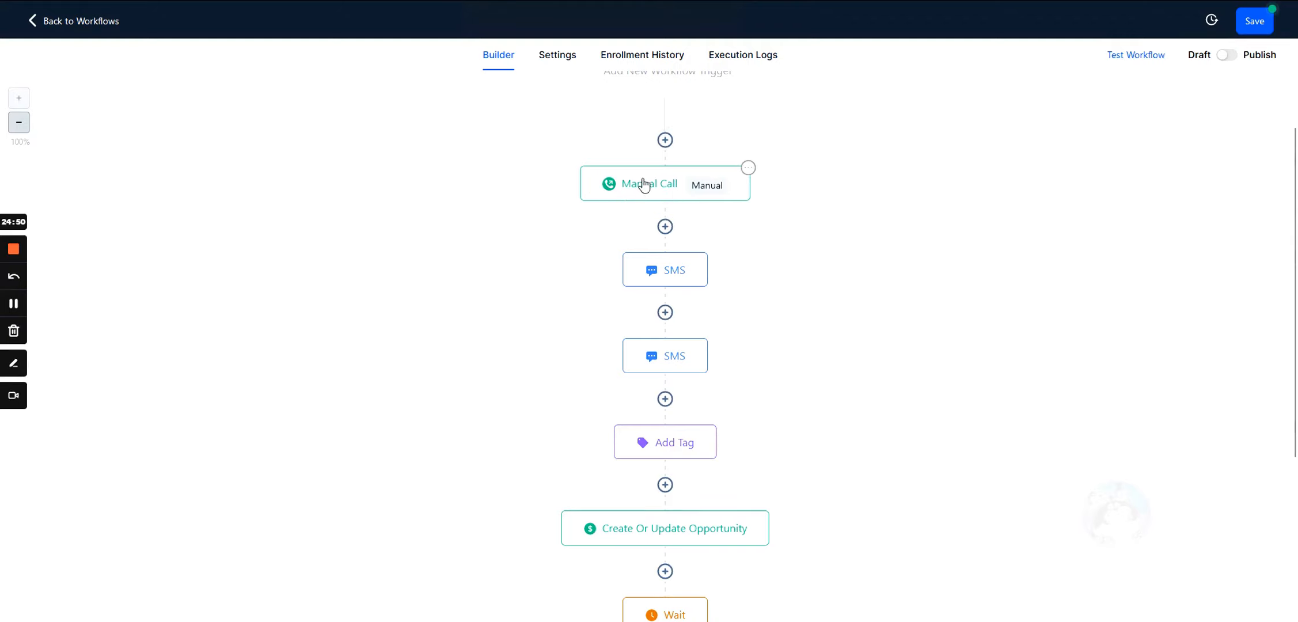
scroll(686, 444, down, 5)
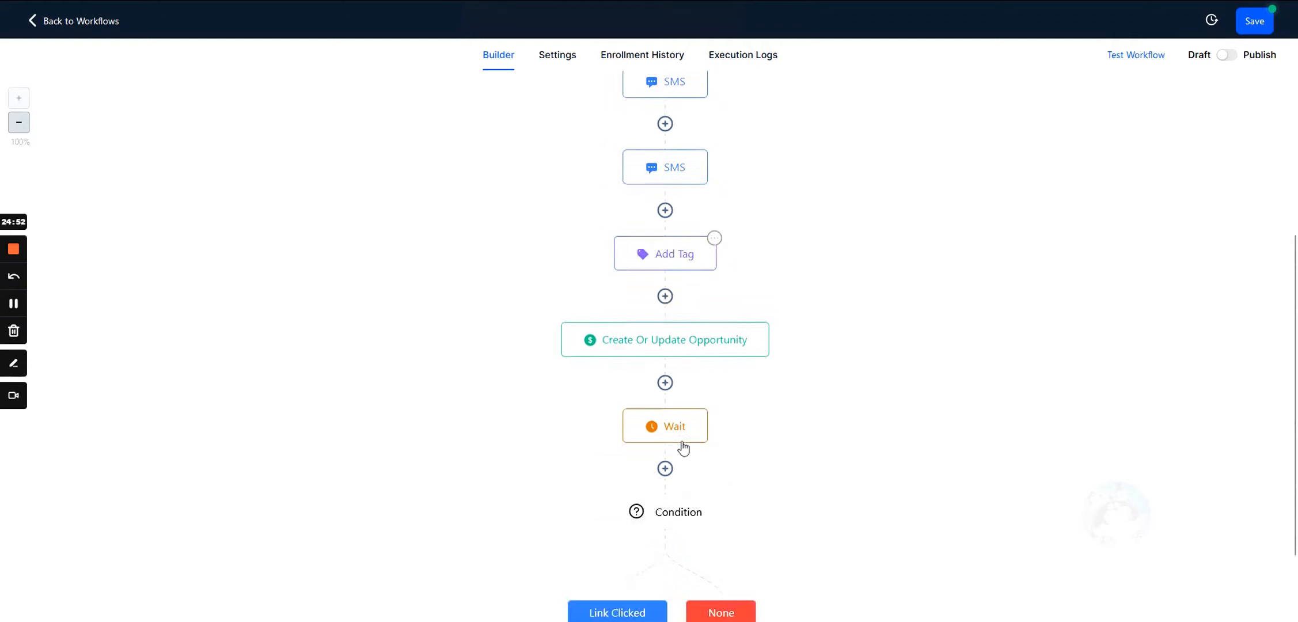
scroll(662, 368, down, 1)
scroll(661, 225, up, 1)
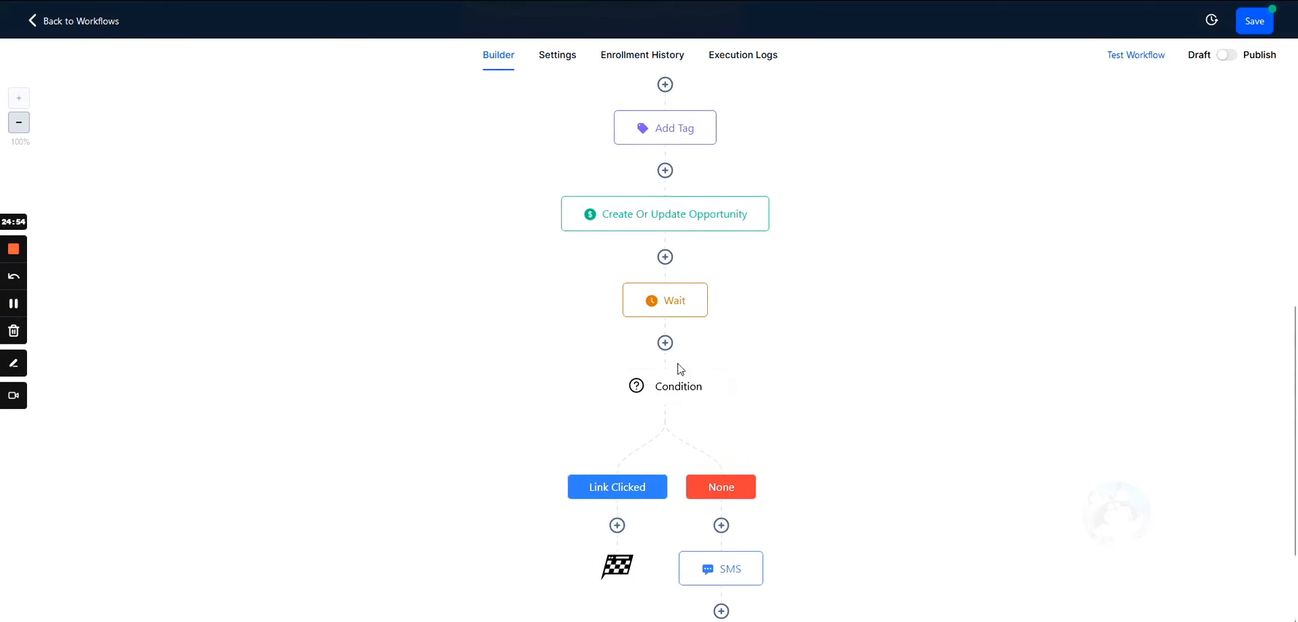
- Examine the Wait action's settings and its available wait-for event types, and close it without changes
click(664, 308)
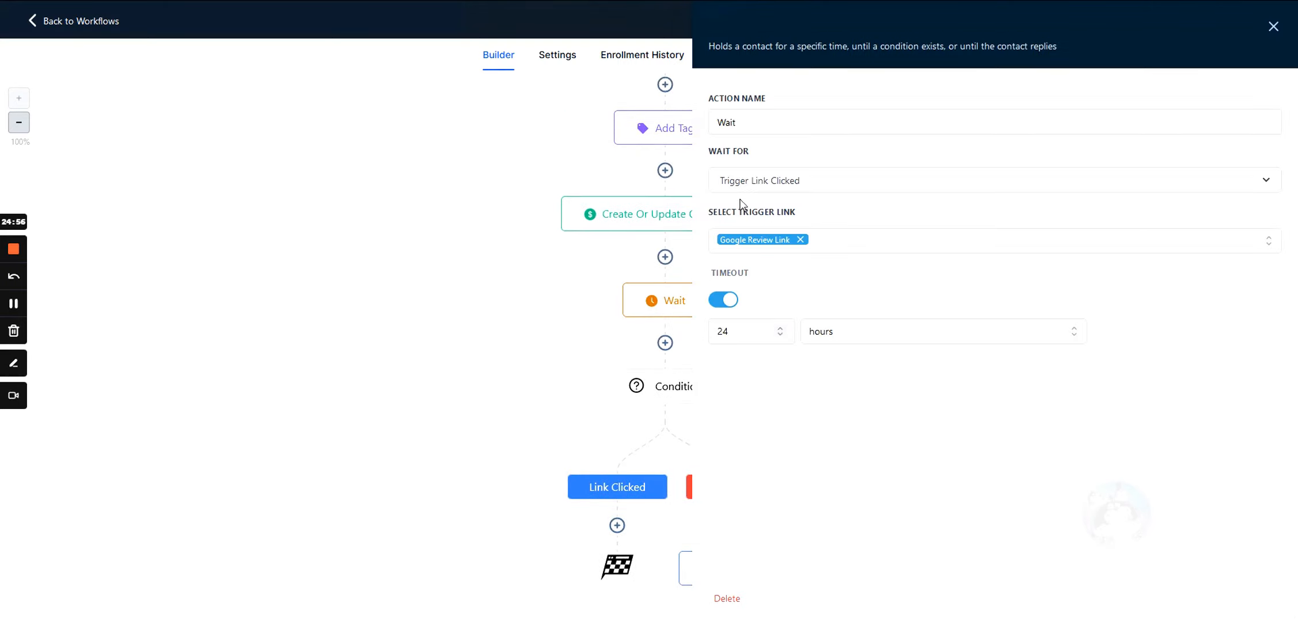
click(802, 180)
scroll(797, 311, down, 3)
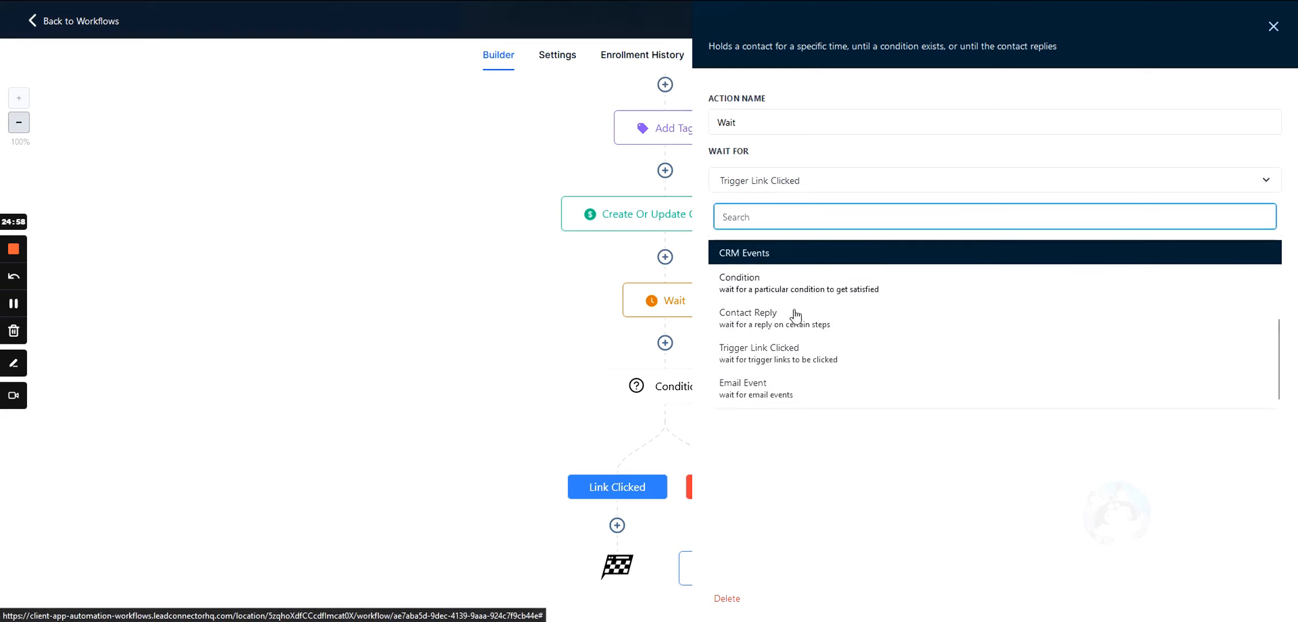
scroll(803, 330, up, 3)
scroll(730, 342, down, 3)
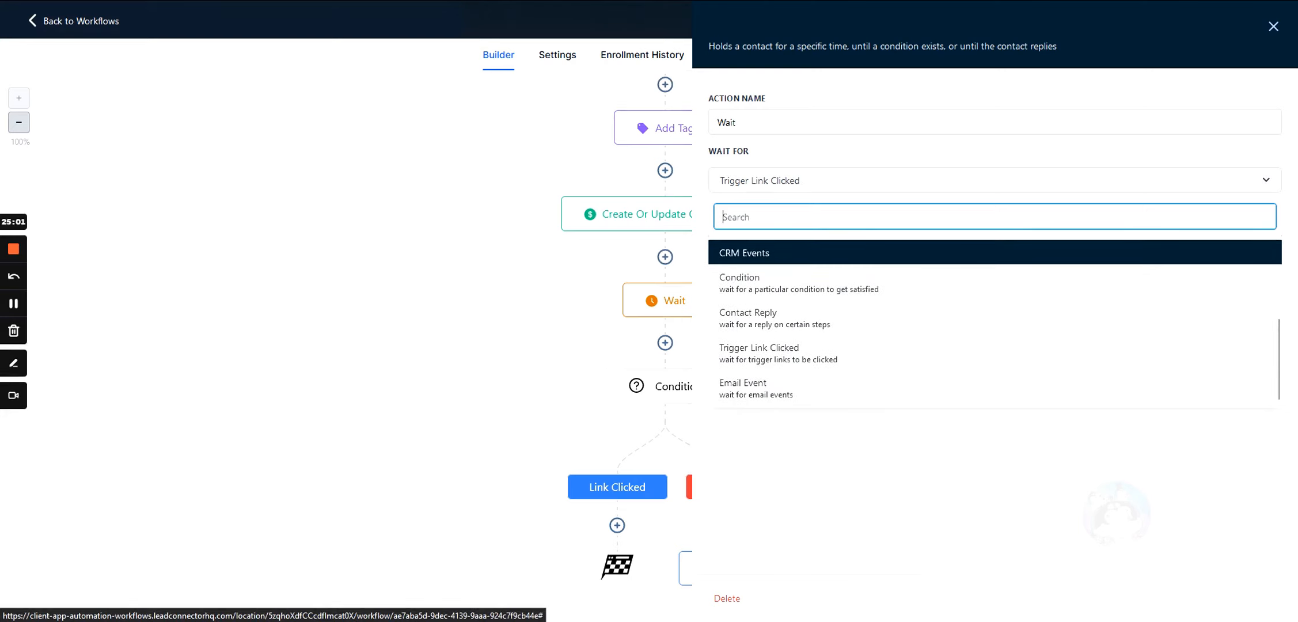
scroll(714, 405, up, 3)
click(1274, 26)
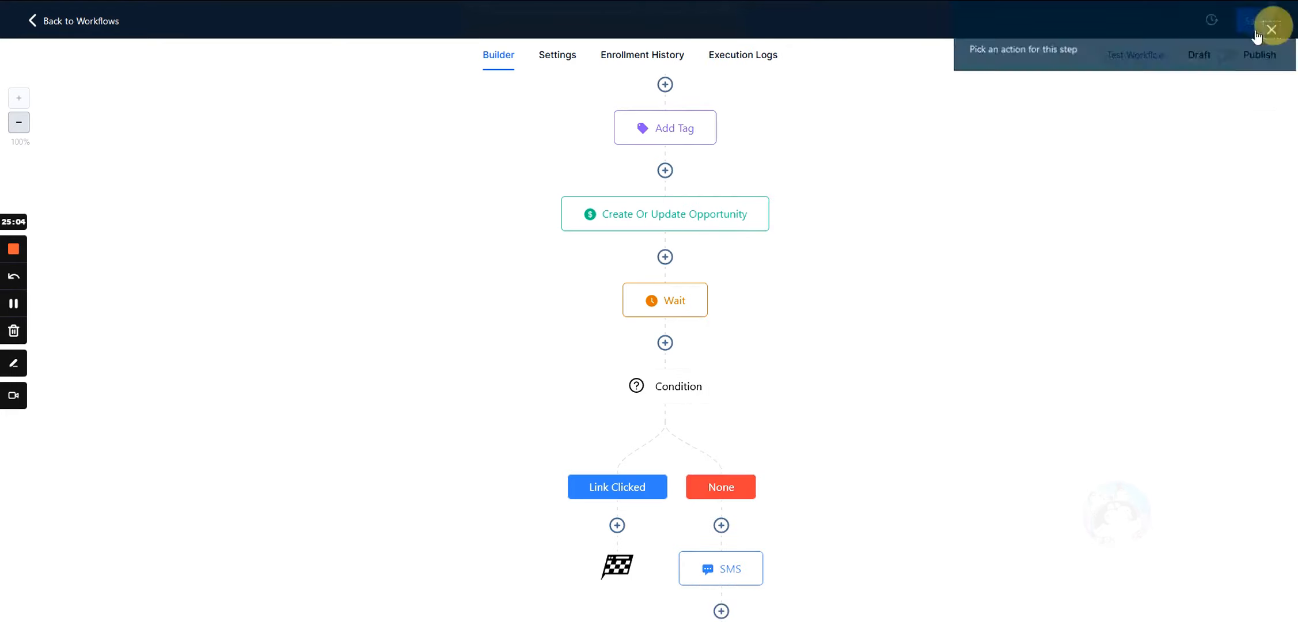
- Examine the Condition step's link clicked branch settings and close them without changes
scroll(708, 344, down, 1)
click(672, 300)
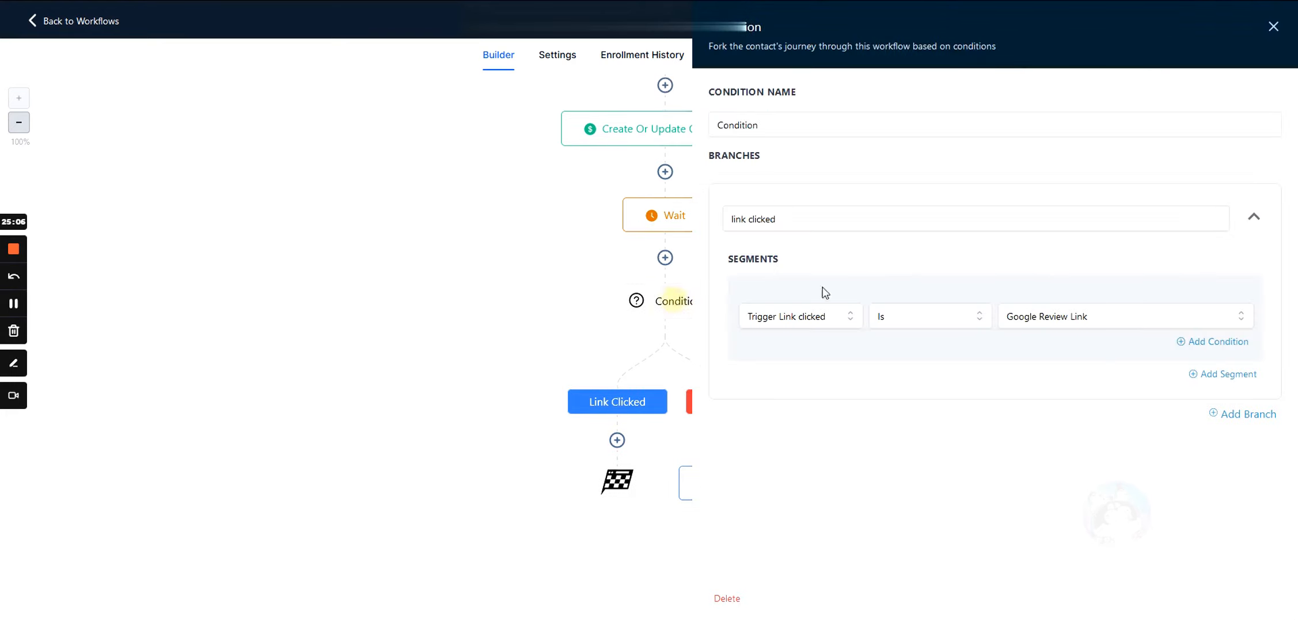
click(1274, 26)
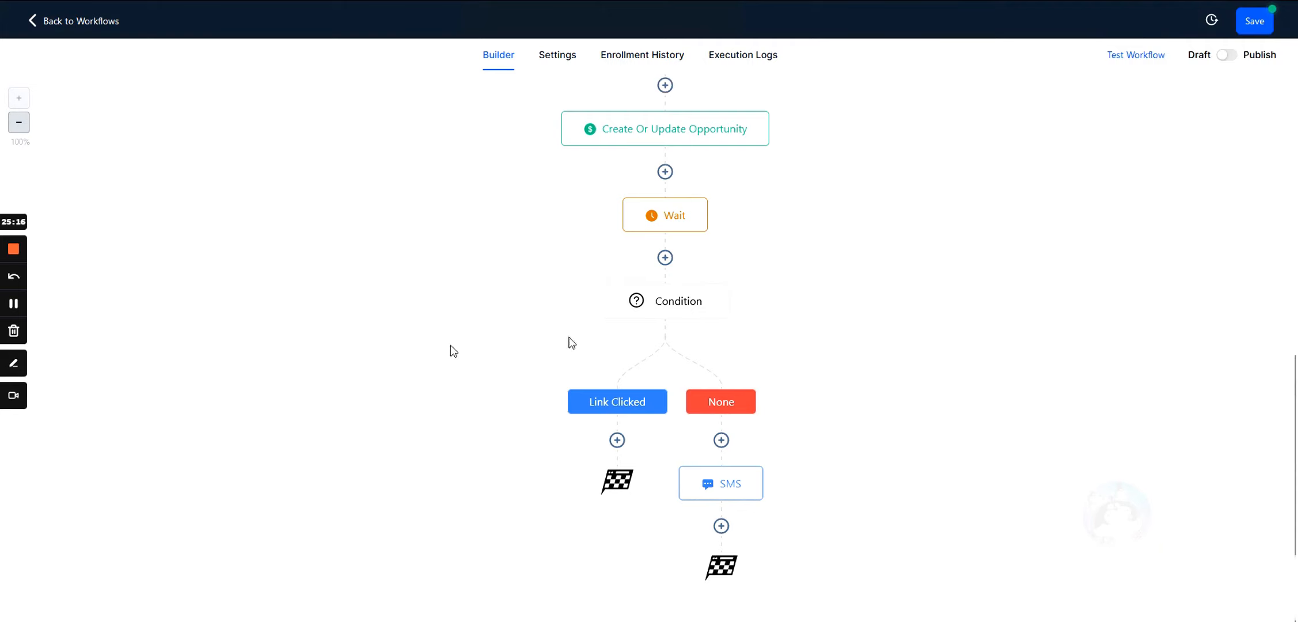
- Add a Go To action after the None branch's SMS and target it at the first SMS below Manual Call
click(721, 526)
scroll(1068, 419, down, 20)
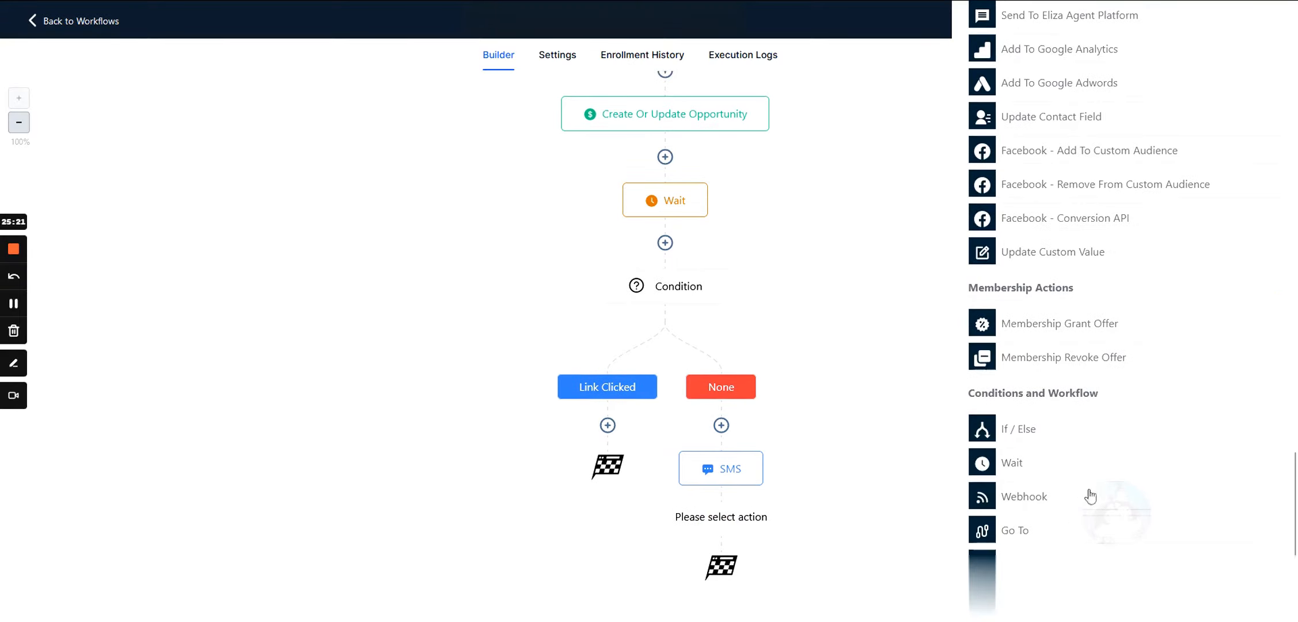
click(1019, 531)
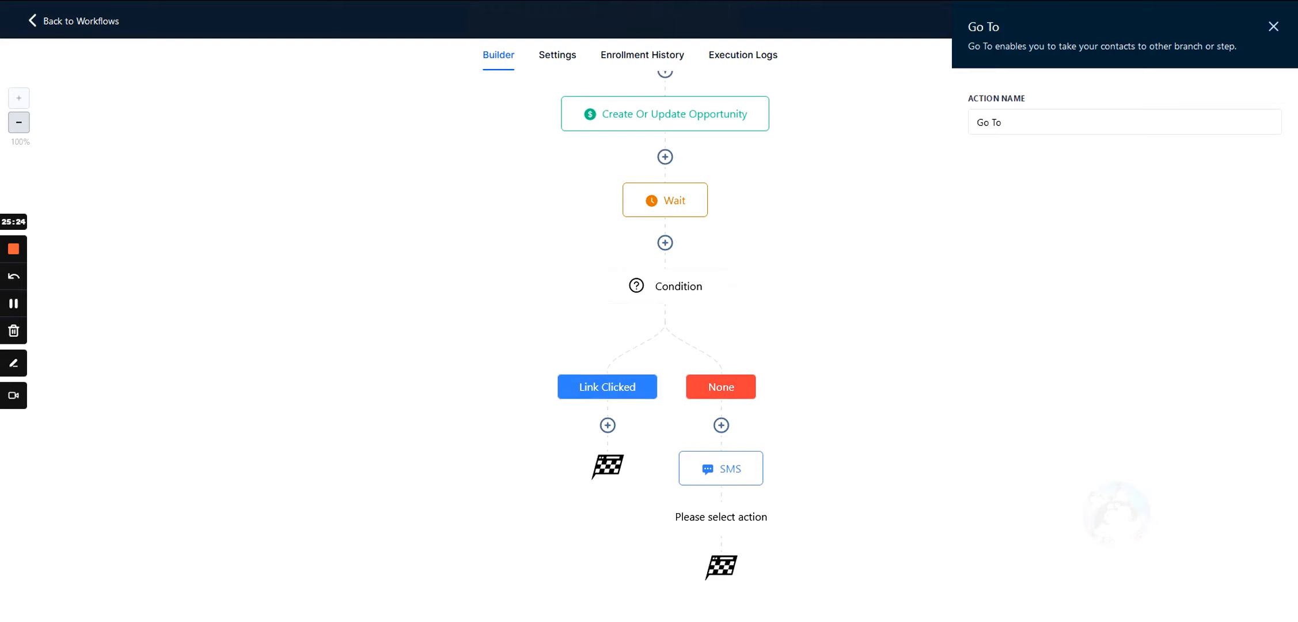
click(1245, 614)
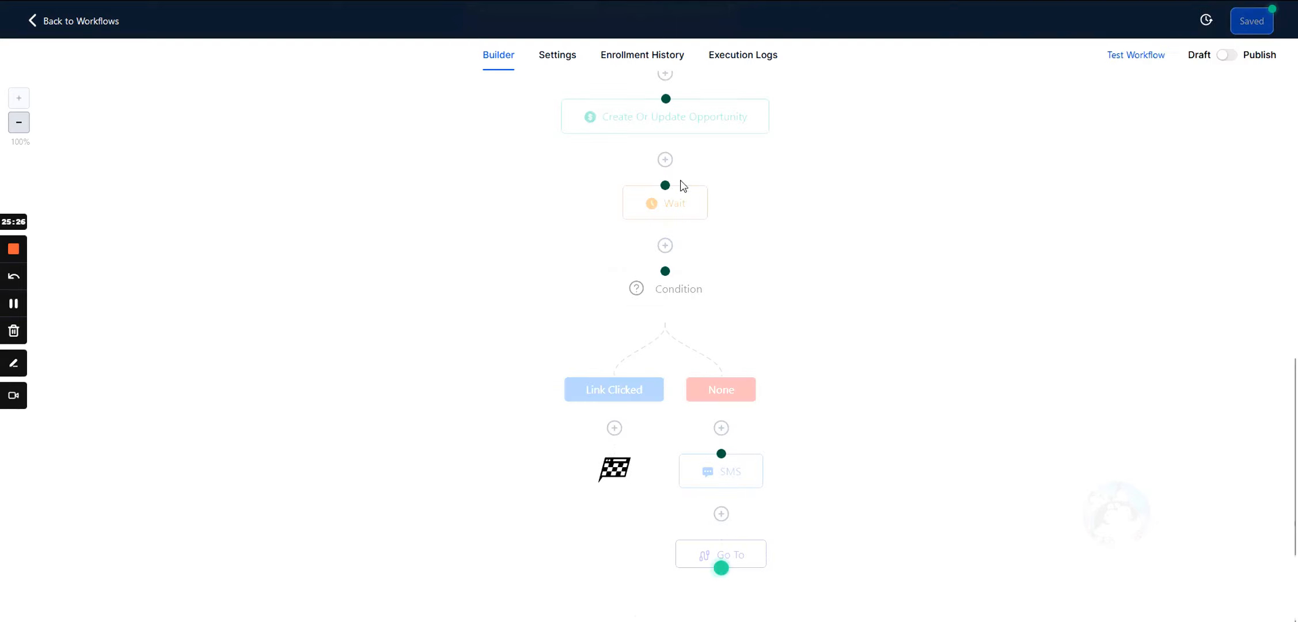
scroll(682, 190, up, 8)
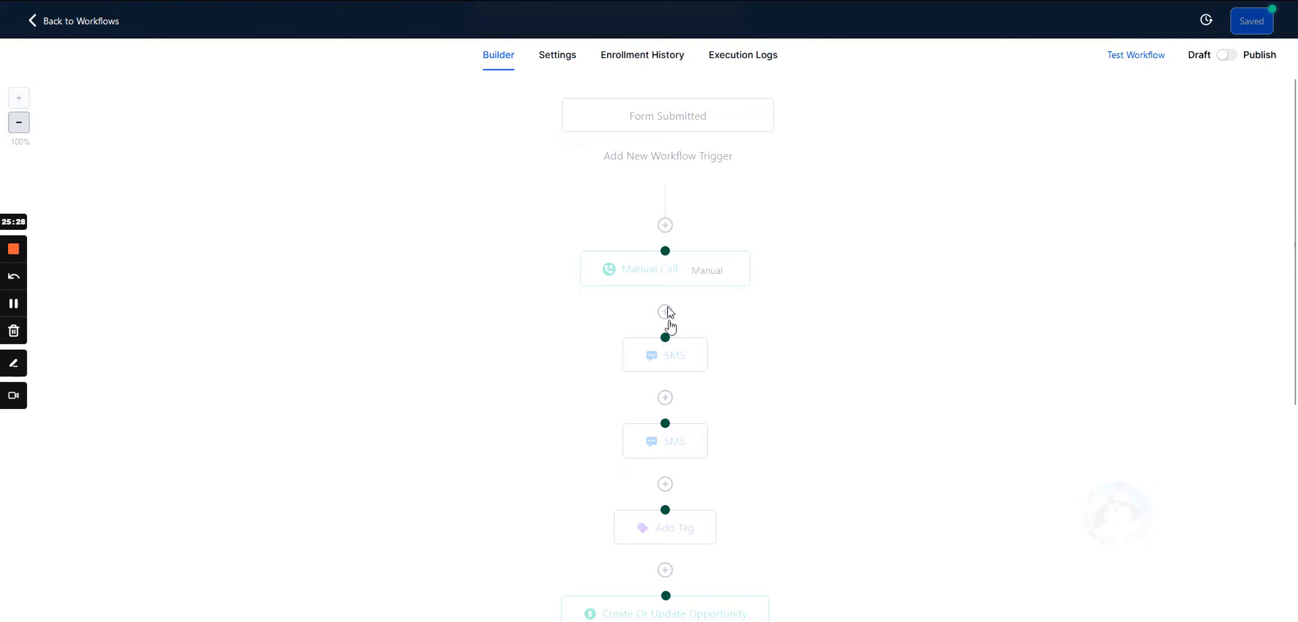
click(665, 338)
- Review the loop from the None branch's Go To action back to the first SMS and the steps between them
scroll(666, 342, down, 8)
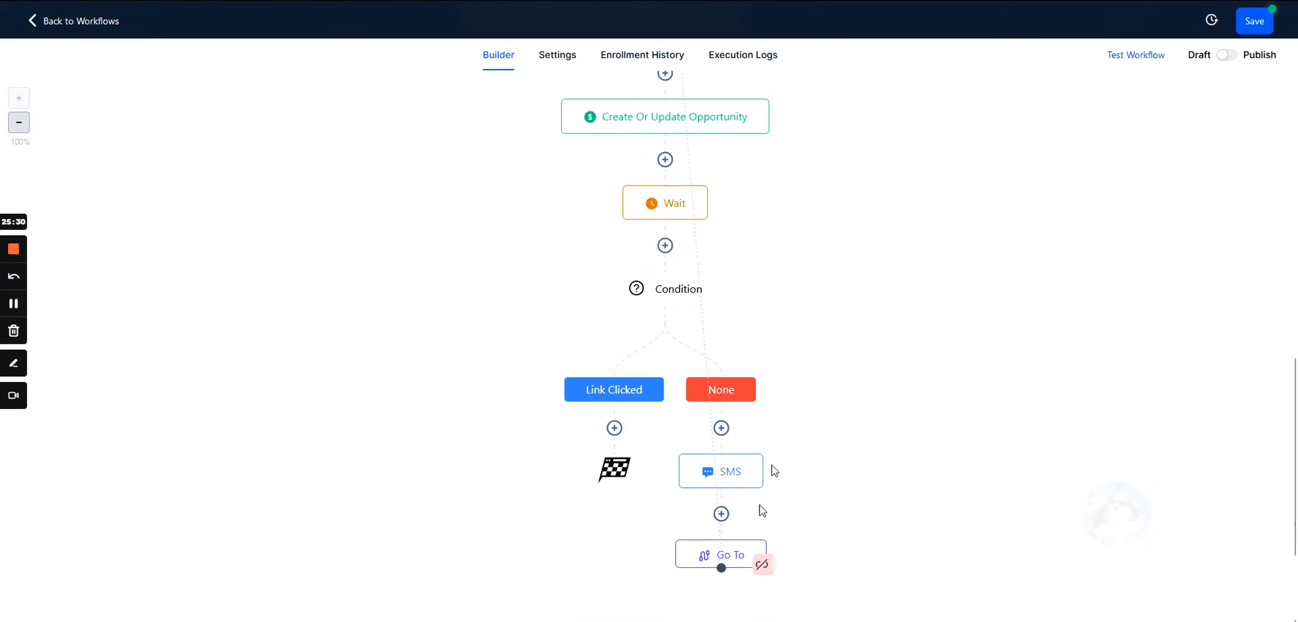
scroll(775, 346, up, 4)
scroll(611, 231, up, 3)
scroll(618, 217, down, 7)
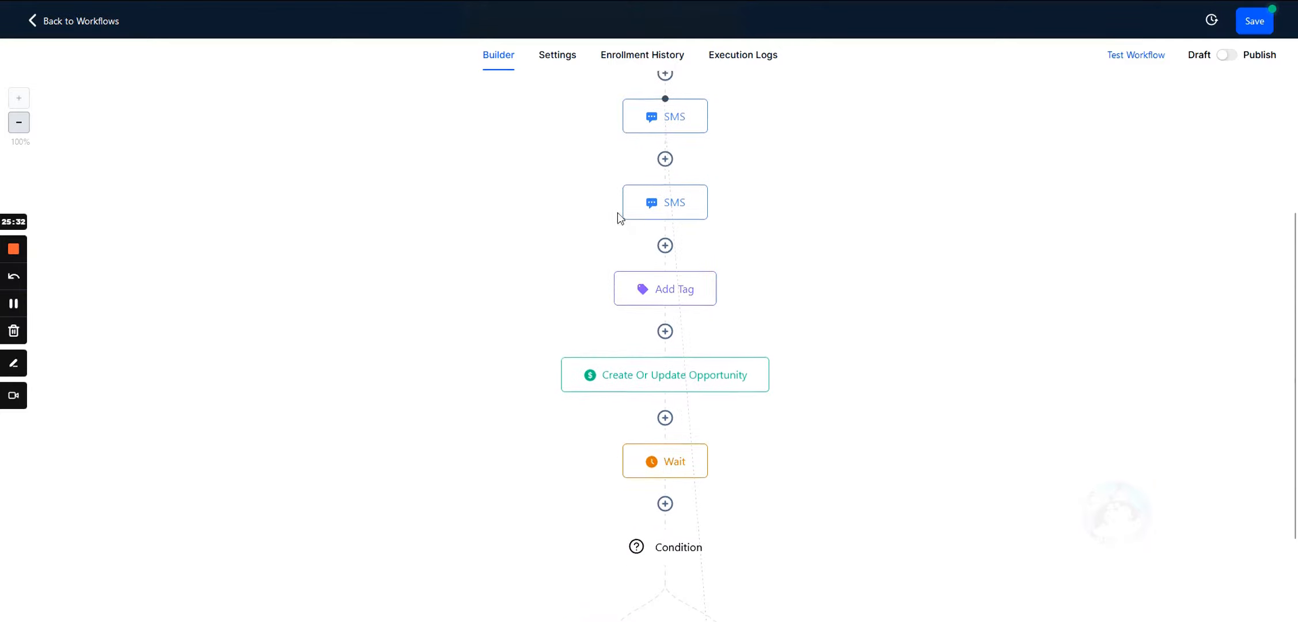
scroll(748, 392, up, 7)
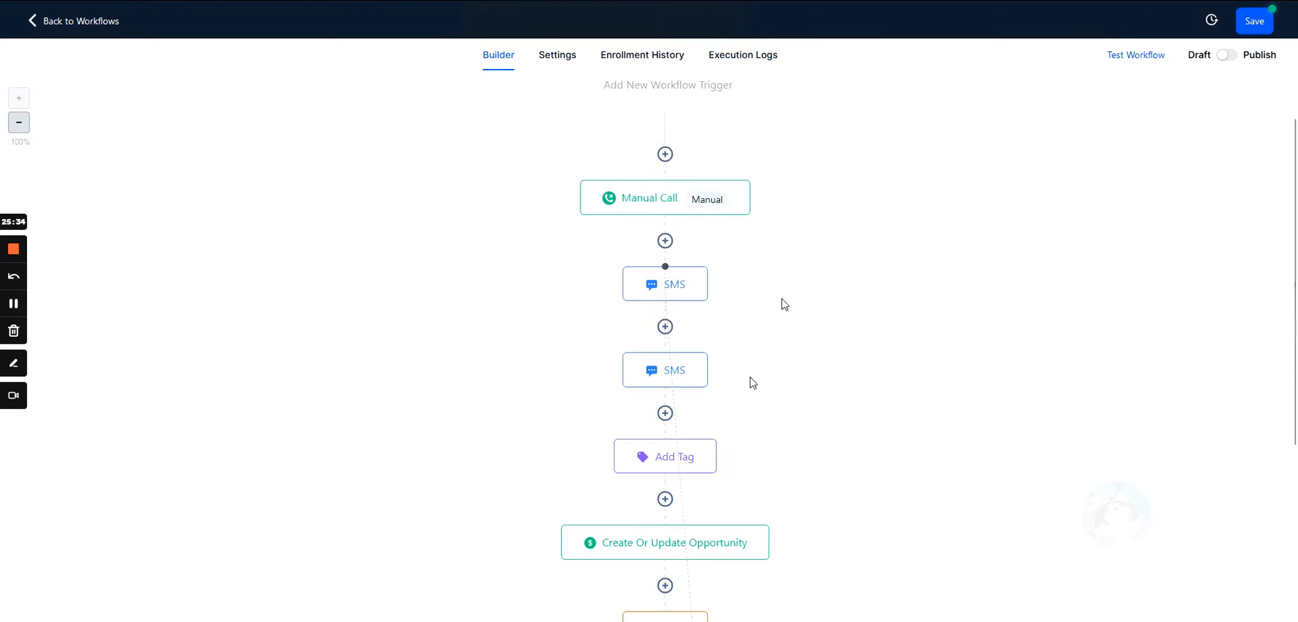
scroll(752, 190, down, 4)
scroll(579, 321, down, 1)
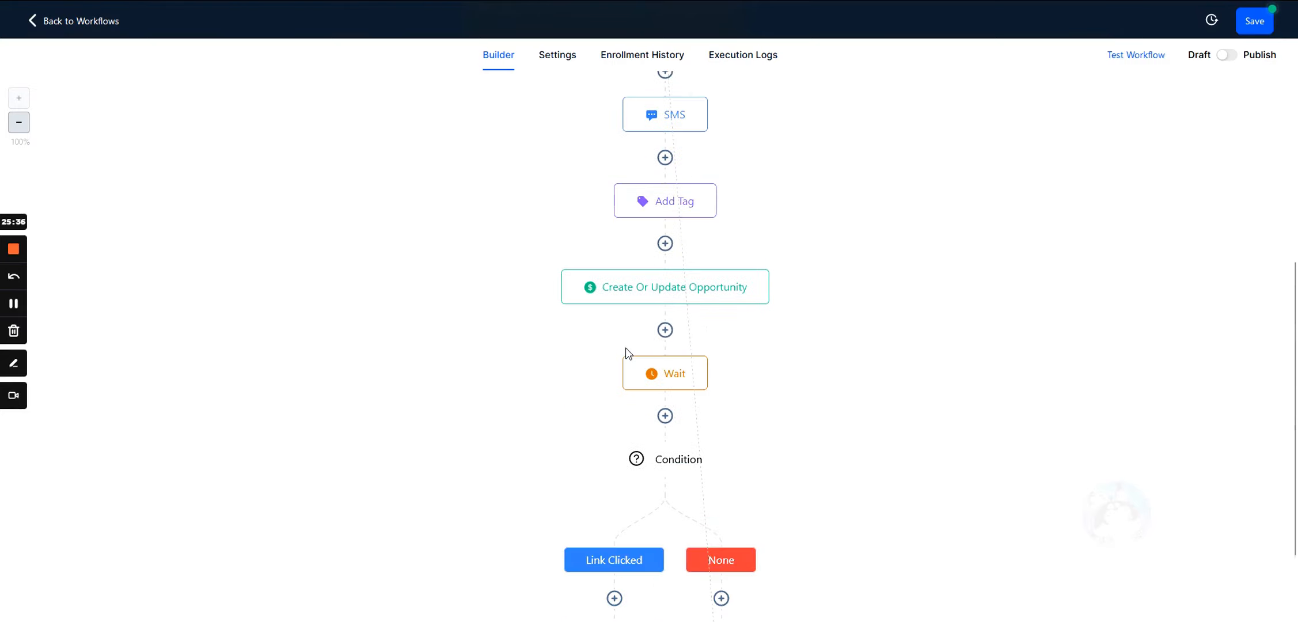
scroll(628, 346, down, 3)
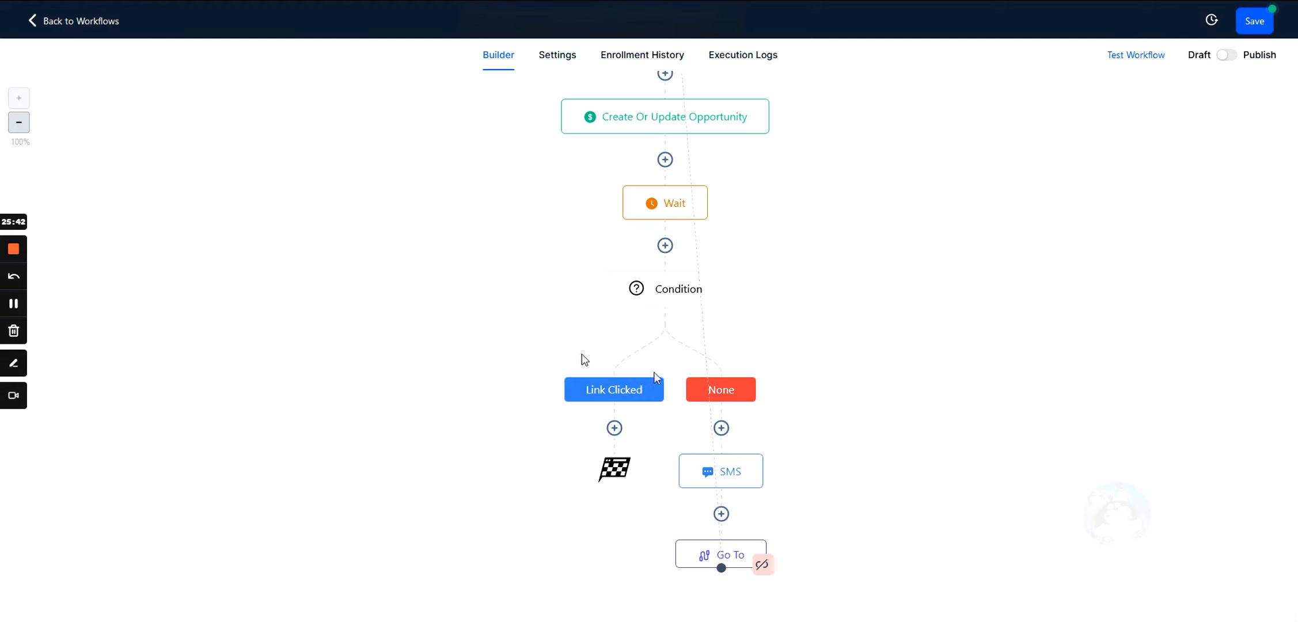
scroll(779, 253, up, 4)
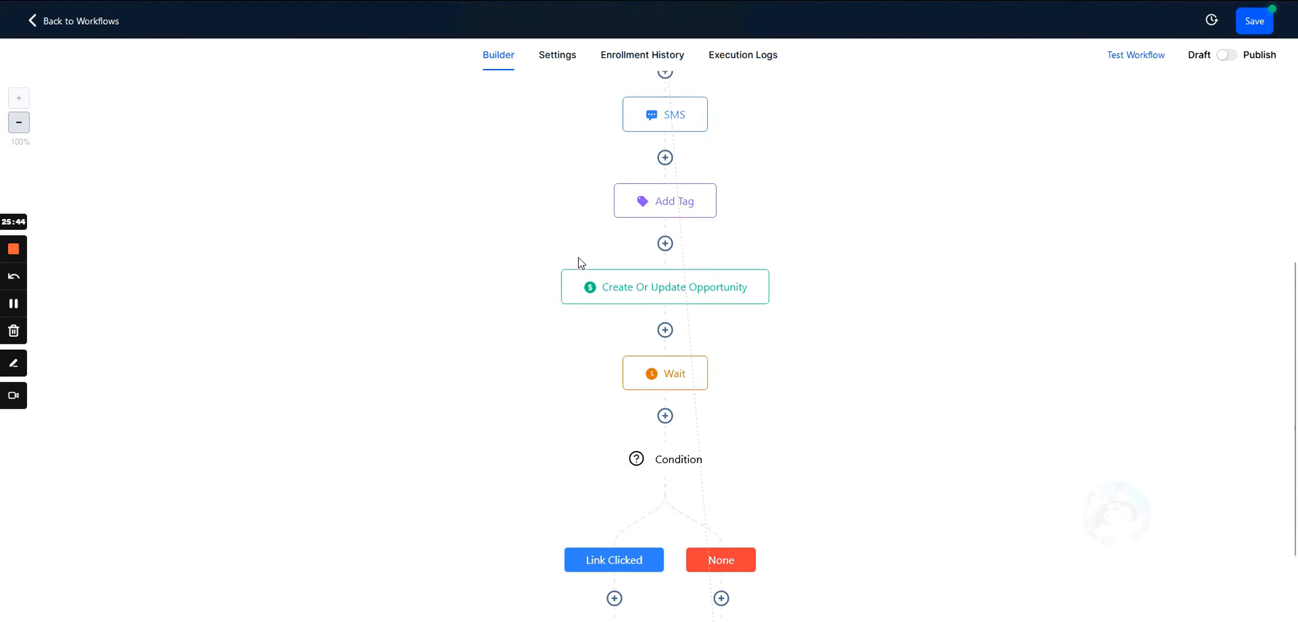